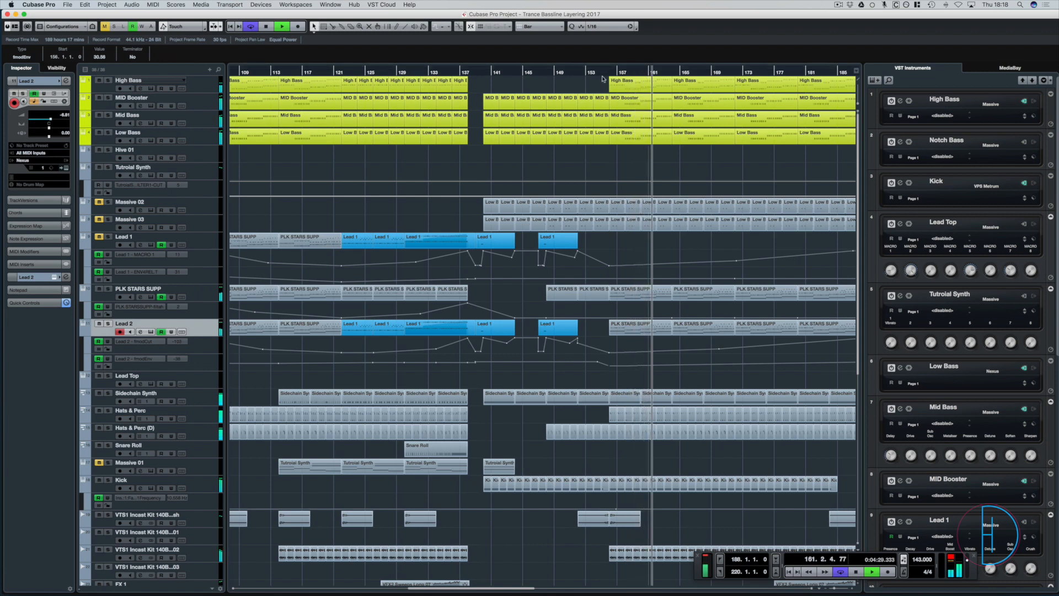
- Play the arrangement into the section starting at bar 188 and stop playback
{"action": "key", "text": "g"}
{"action": "left_click", "coordinate": [649, 166]}
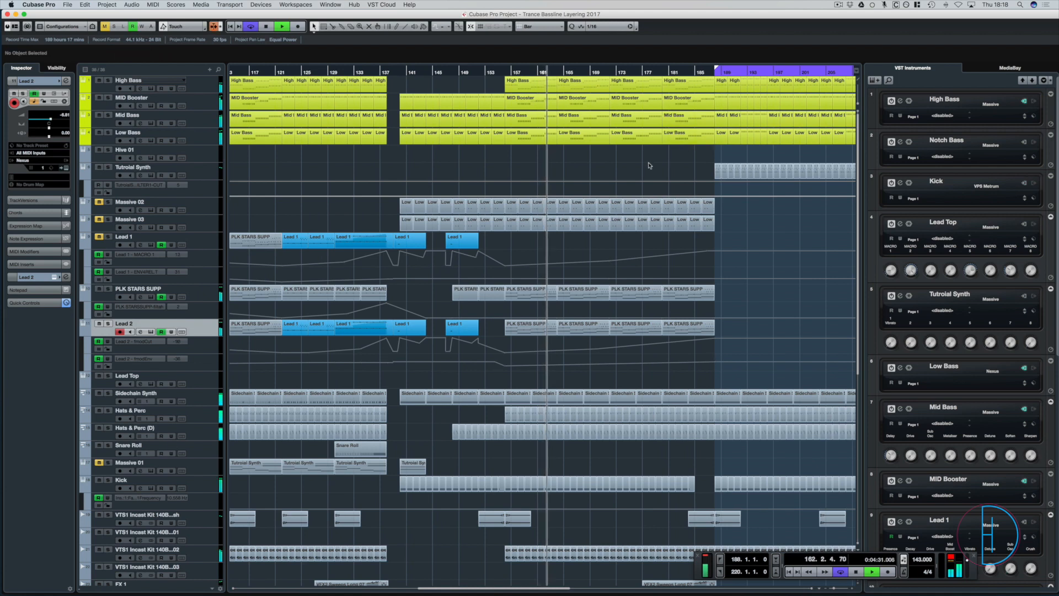
{"action": "key", "text": "g"}
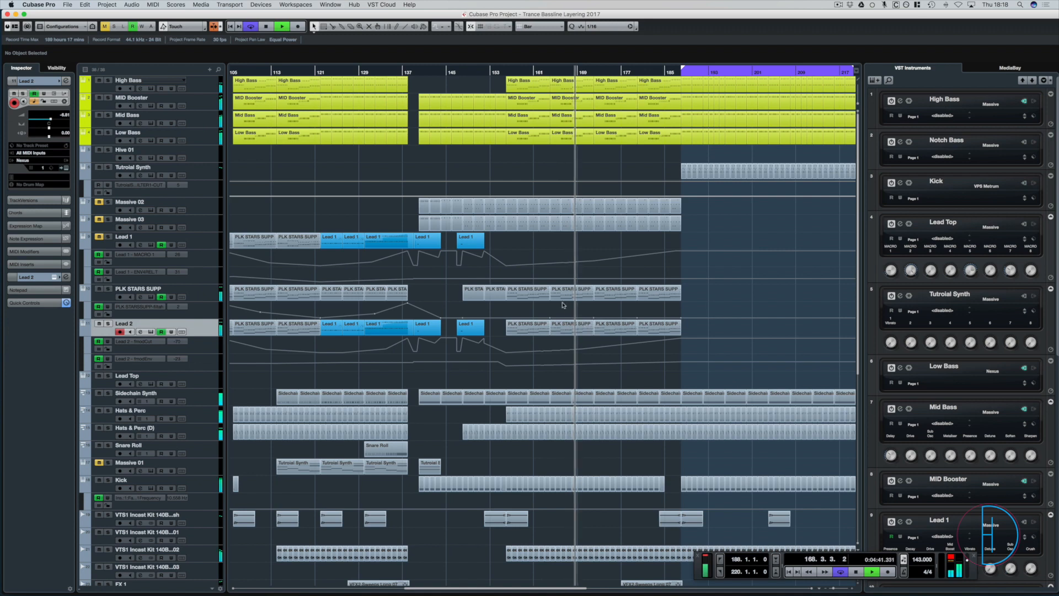
{"action": "left_click", "coordinate": [652, 71]}
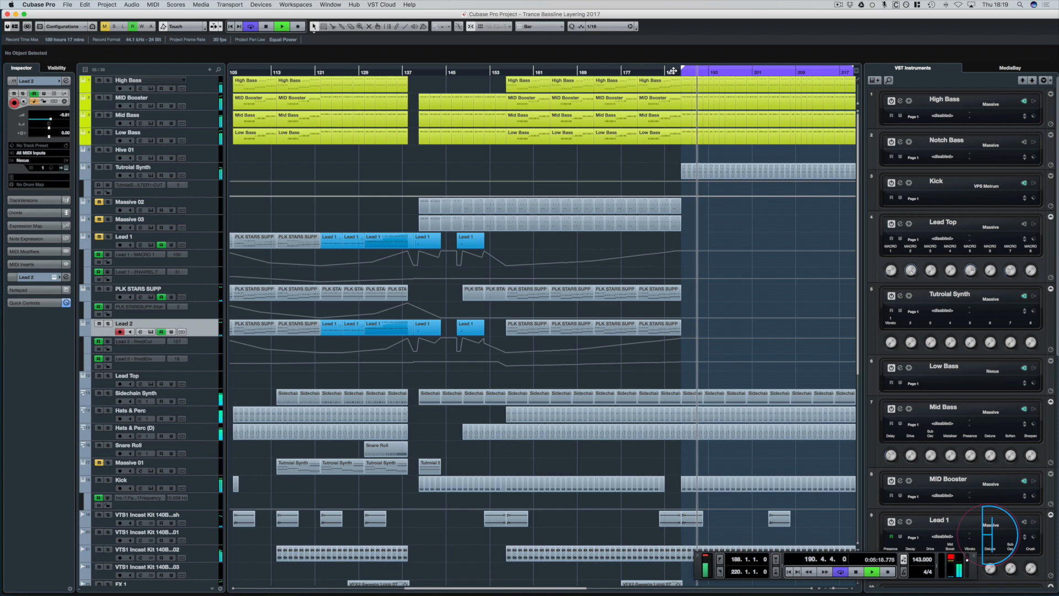
{"action": "key", "text": "space"}
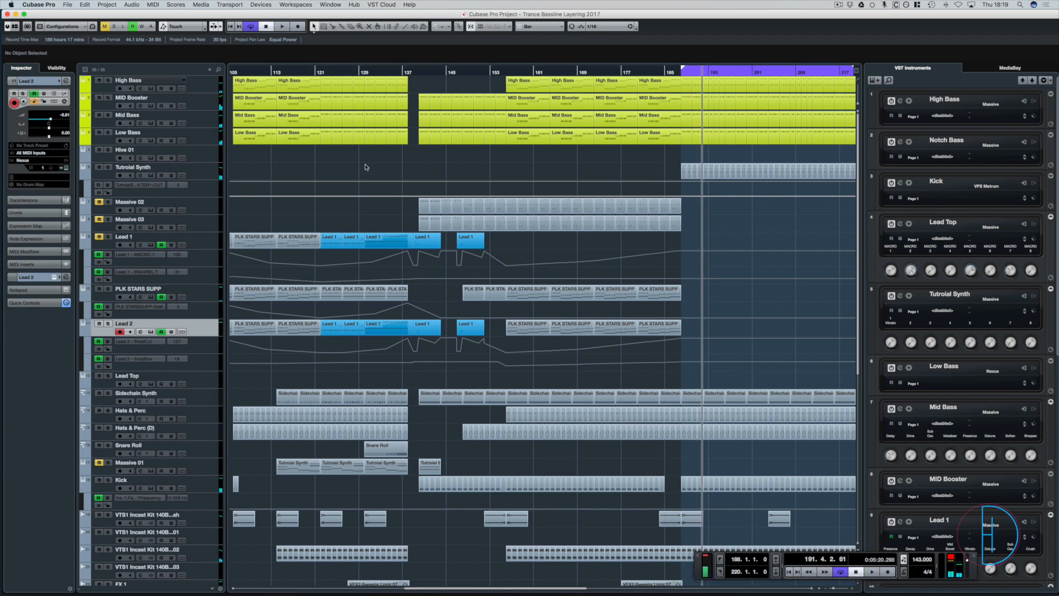
- Solo the Lead 1 track and listen to it from bar 98 to about bar 106
{"action": "scroll", "coordinate": [233, 164], "scroll_direction": "left", "scroll_amount": 3}
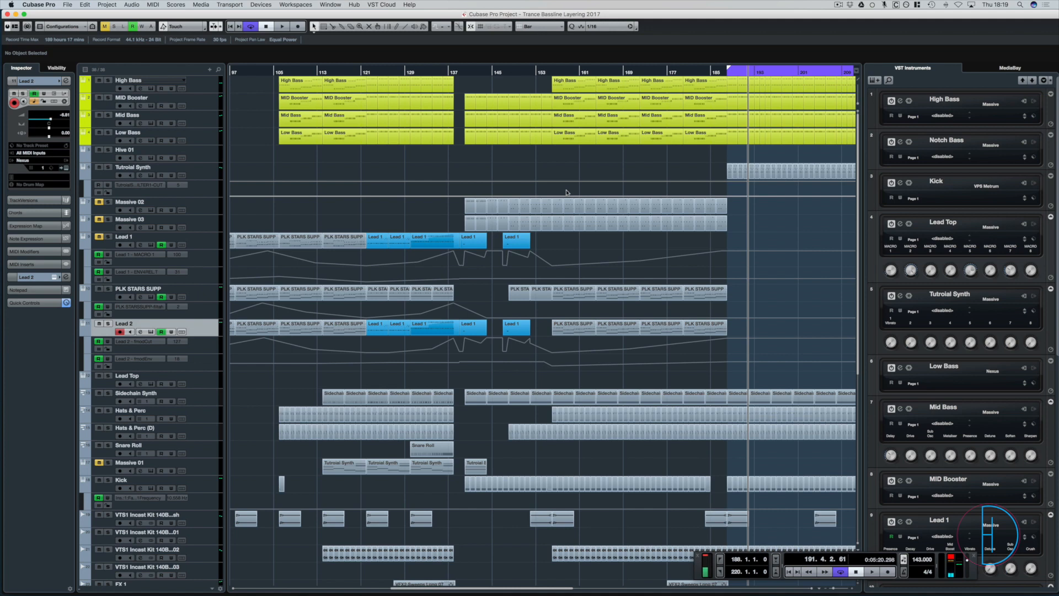
{"action": "left_click", "coordinate": [552, 73]}
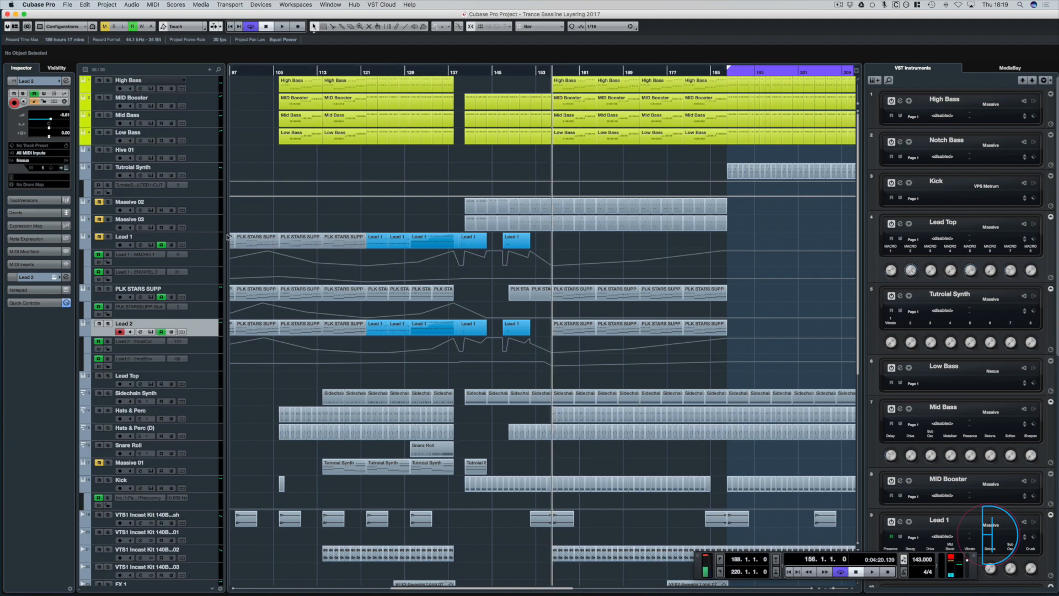
{"action": "left_click", "coordinate": [234, 70]}
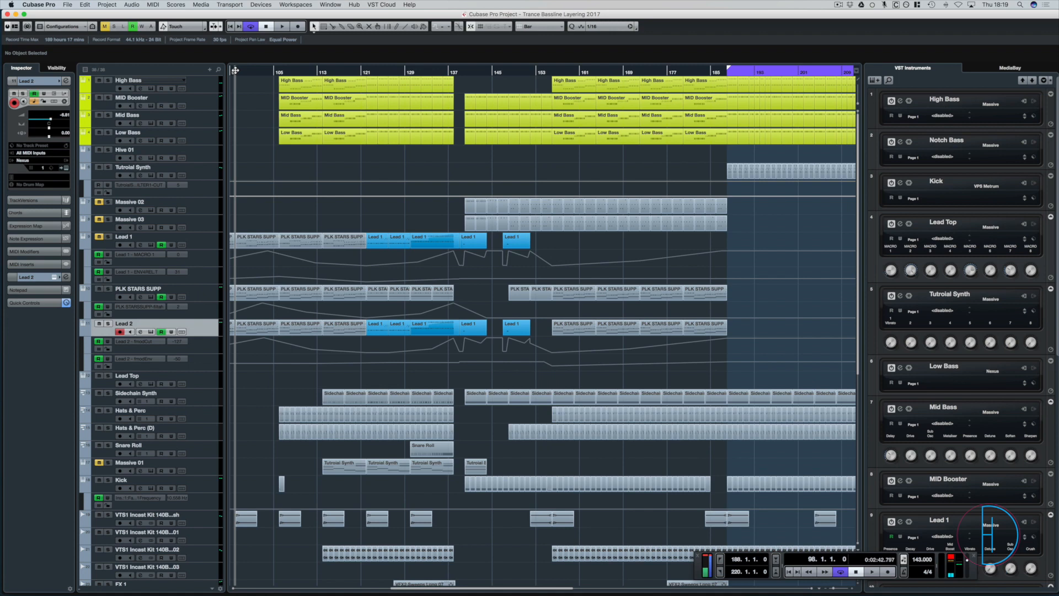
{"action": "left_click", "coordinate": [108, 237]}
{"action": "key", "text": "space"}
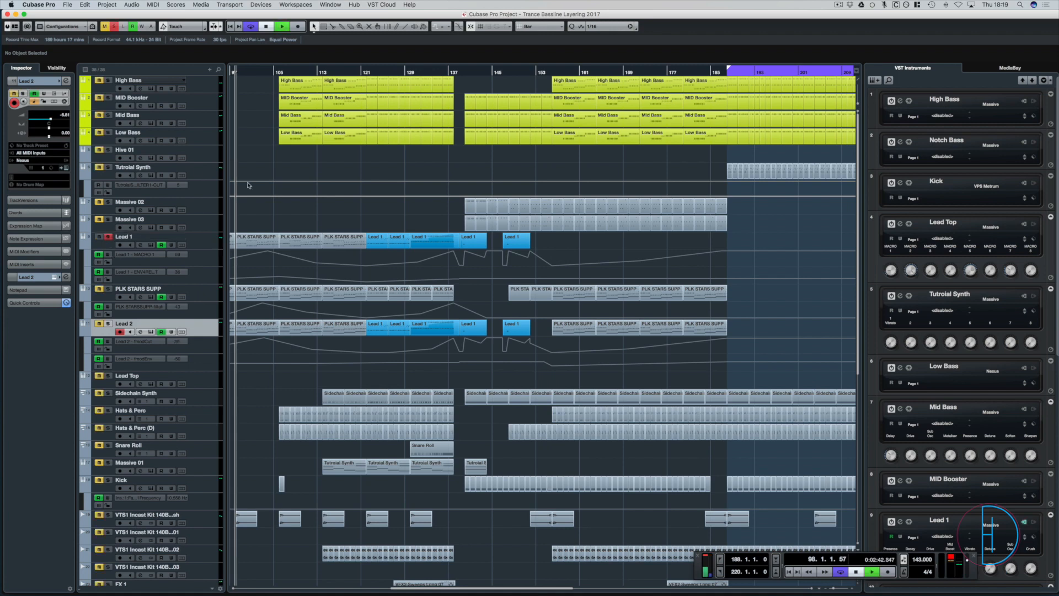
{"action": "left_click", "coordinate": [273, 72]}
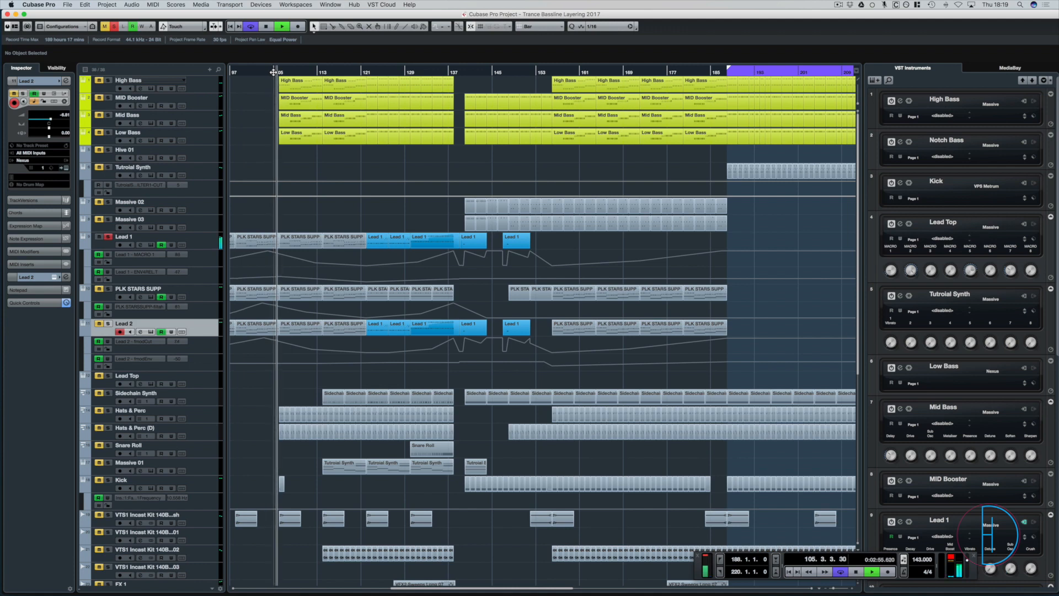
{"action": "key", "text": "space"}
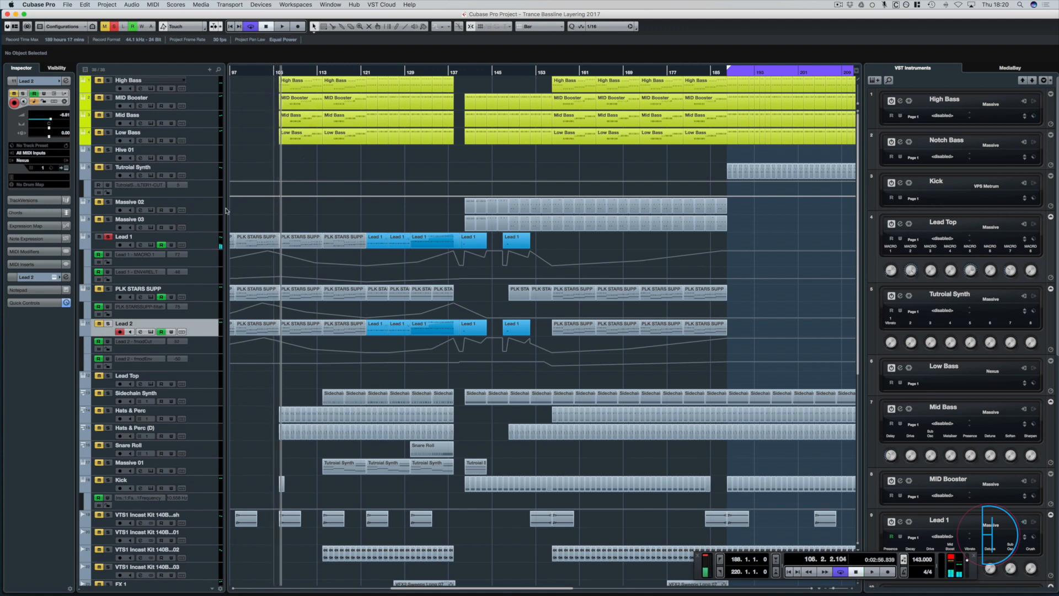
- Switch the solo from Lead 1 to the PLK STARS SUPP track and listen to a short passage from about bar 106
{"action": "scroll", "coordinate": [226, 212], "scroll_direction": "left", "scroll_amount": 3}
{"action": "left_click", "coordinate": [104, 239]}
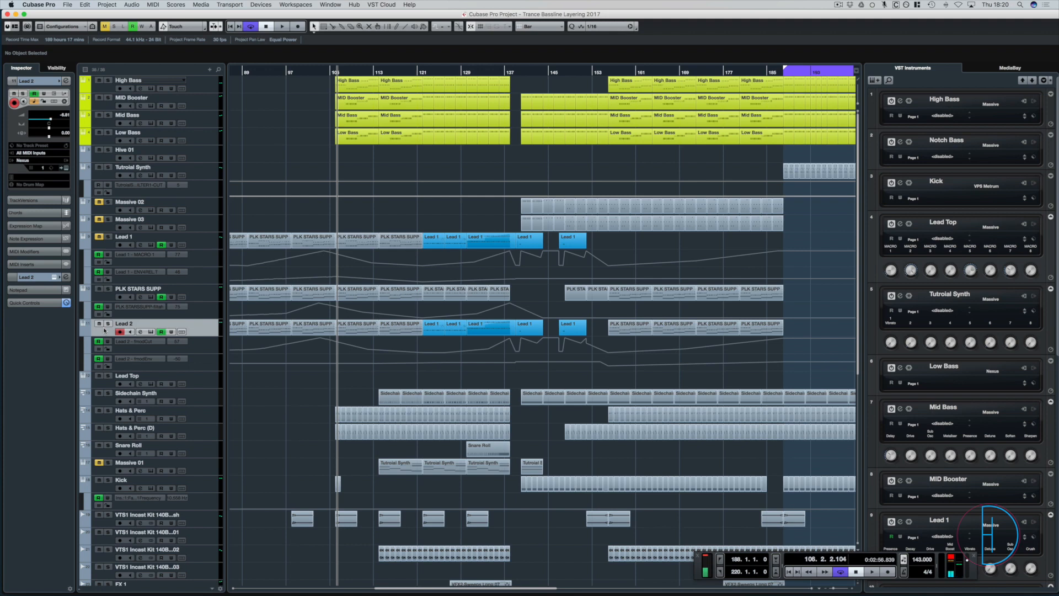
{"action": "left_click", "coordinate": [108, 288]}
{"action": "key", "text": "space"}
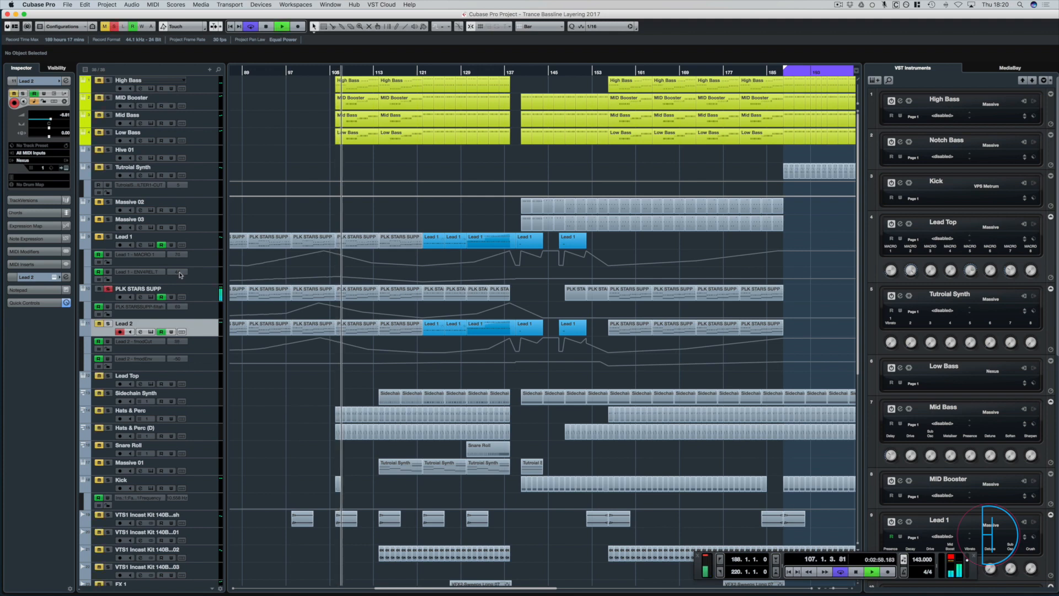
{"action": "key", "text": "space"}
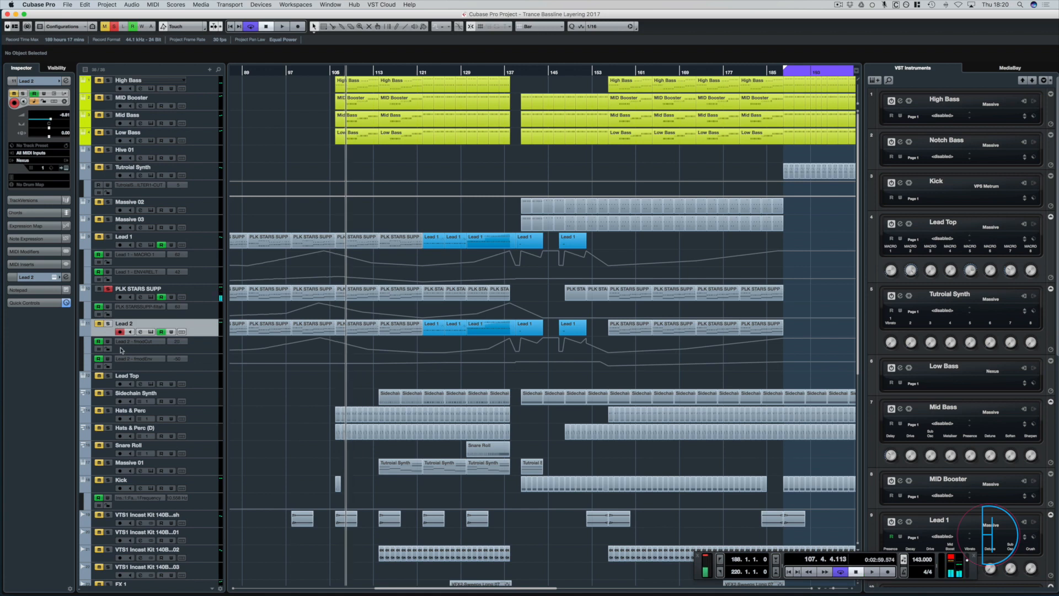
- Switch the solo from PLK STARS SUPP to the Lead 2 track and listen to a short passage
{"action": "left_click", "coordinate": [108, 324]}
{"action": "left_click", "coordinate": [109, 288]}
{"action": "key", "text": "space"}
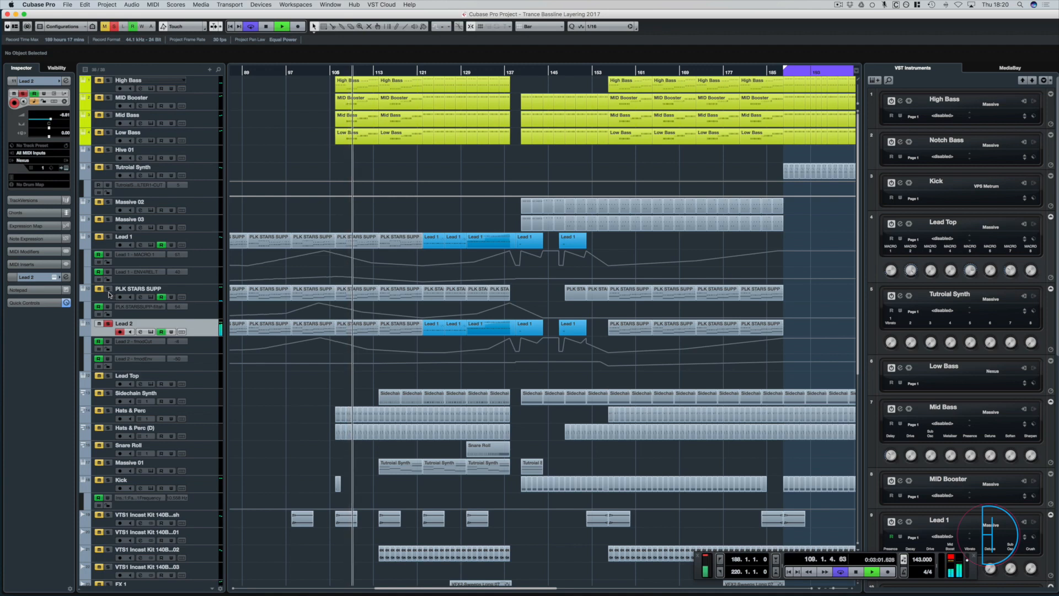
{"action": "key", "text": "space"}
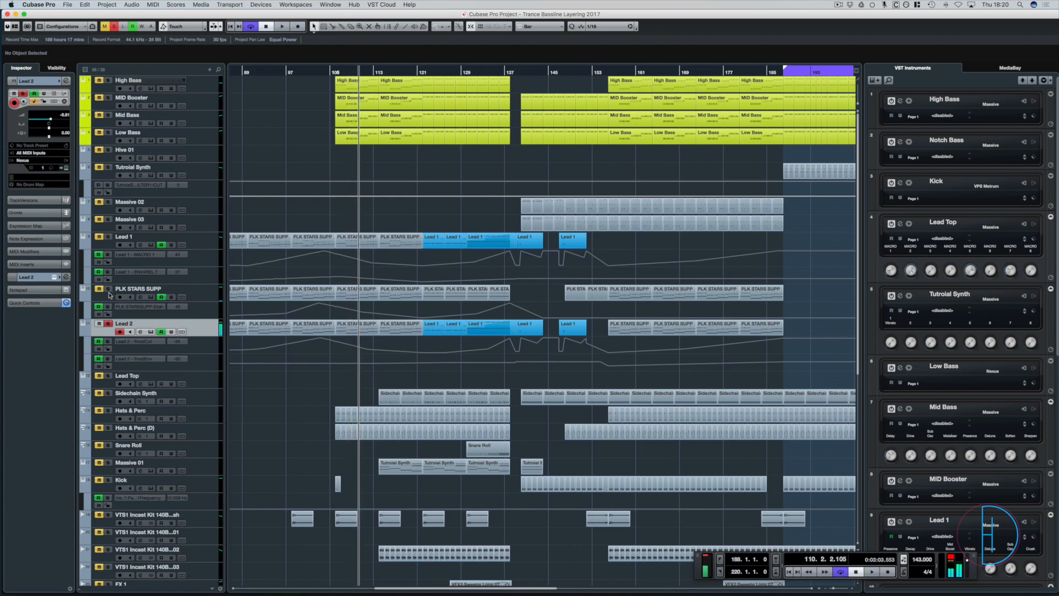
- Clear all solos while playing the arrangement from about bar 95 to bar 106, and save the project
{"action": "left_click", "coordinate": [277, 71]}
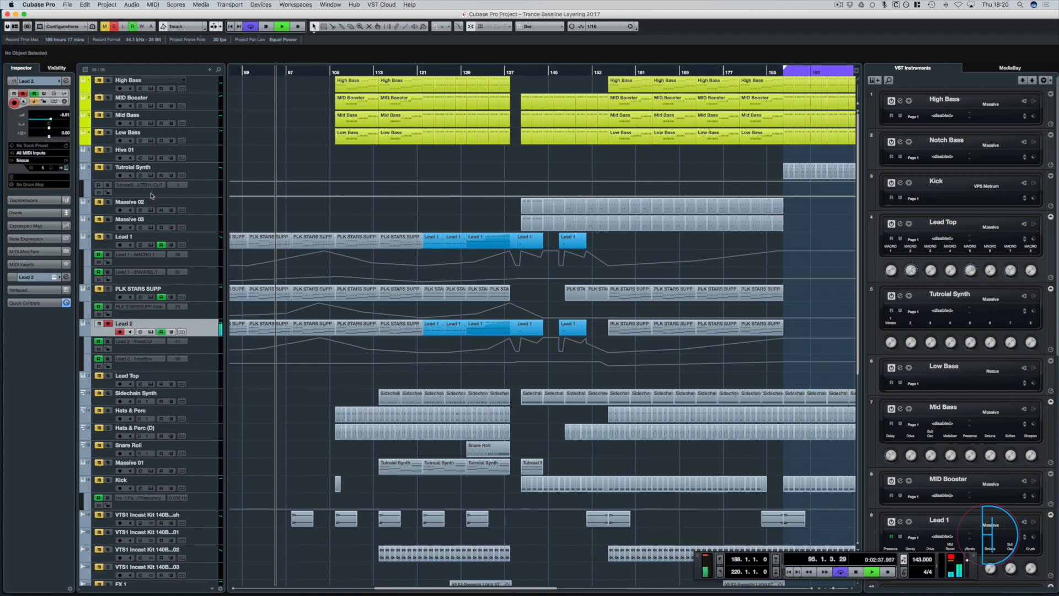
{"action": "left_click", "coordinate": [116, 29]}
{"action": "key", "text": "space"}
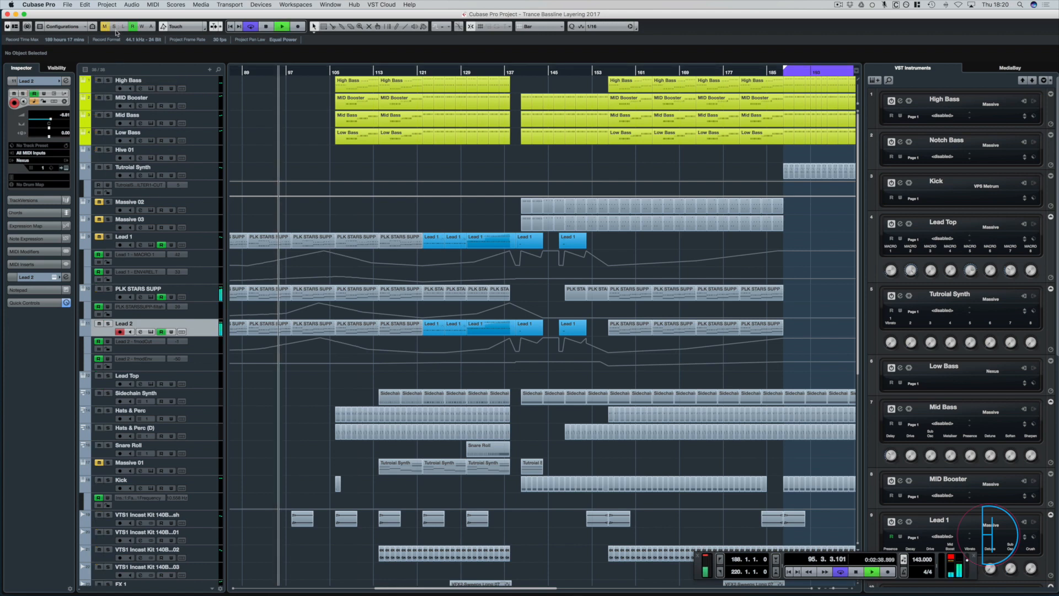
{"action": "scroll", "coordinate": [261, 213], "scroll_direction": "left", "scroll_amount": 3}
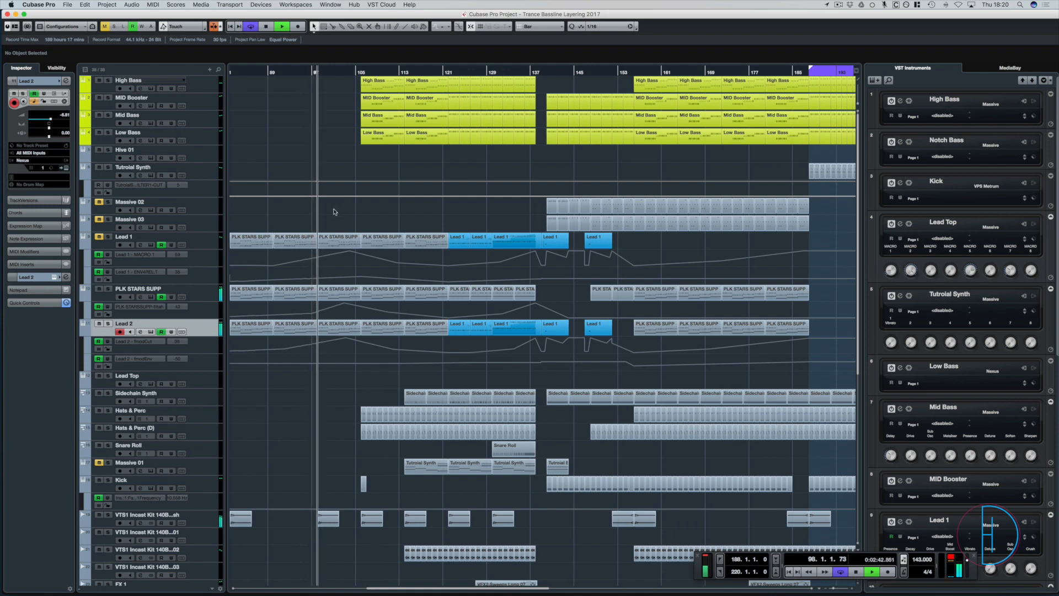
{"action": "left_click", "coordinate": [356, 71]}
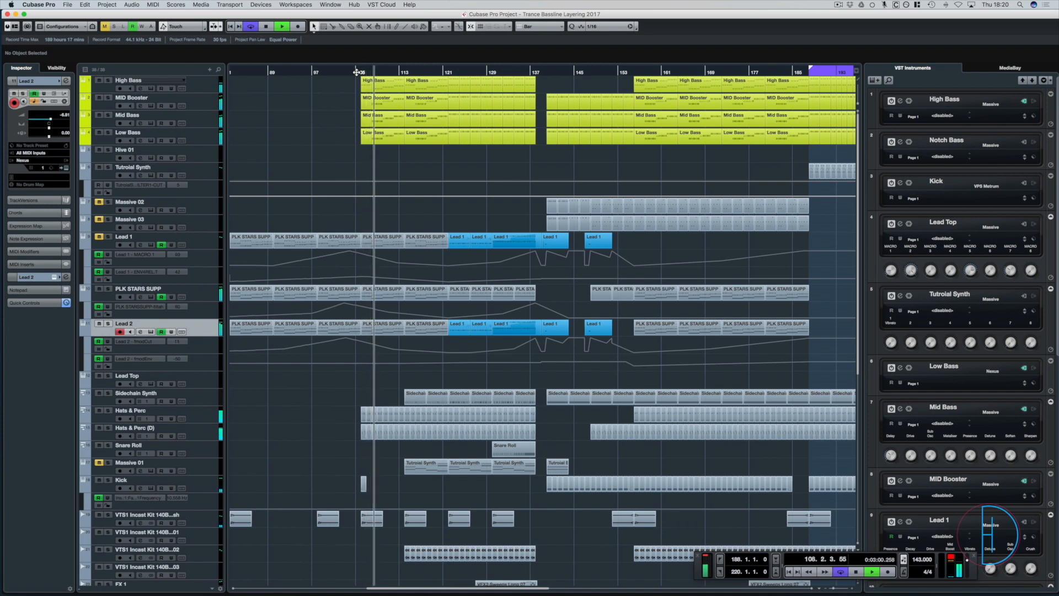
{"action": "key", "text": "space"}
{"action": "key", "text": "super+s"}
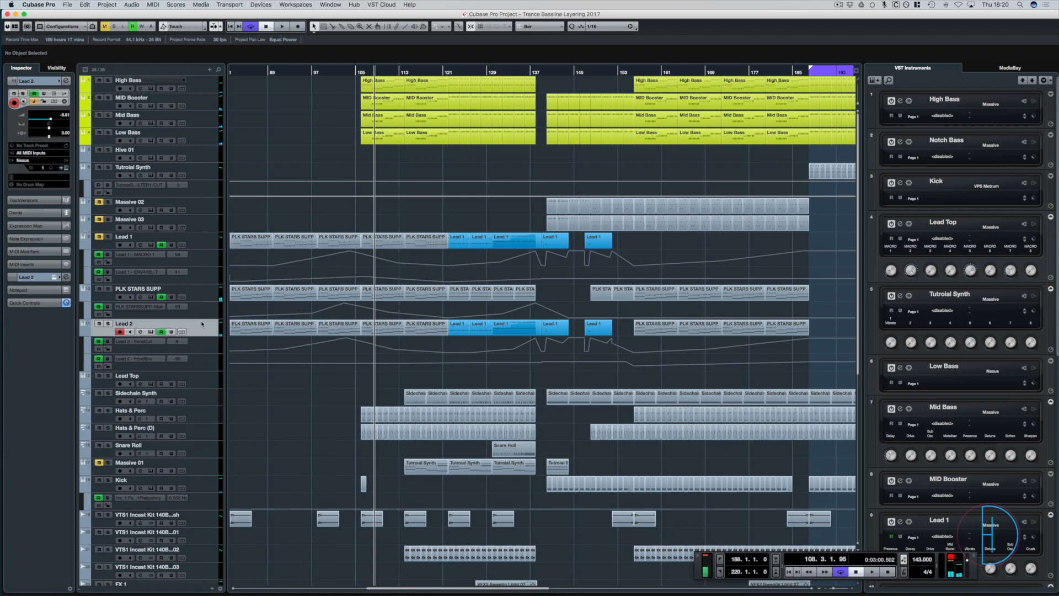
- Apply the track name Lead 2 to all events on the Lead 2 track and save the project
{"action": "double_click", "coordinate": [139, 326]}
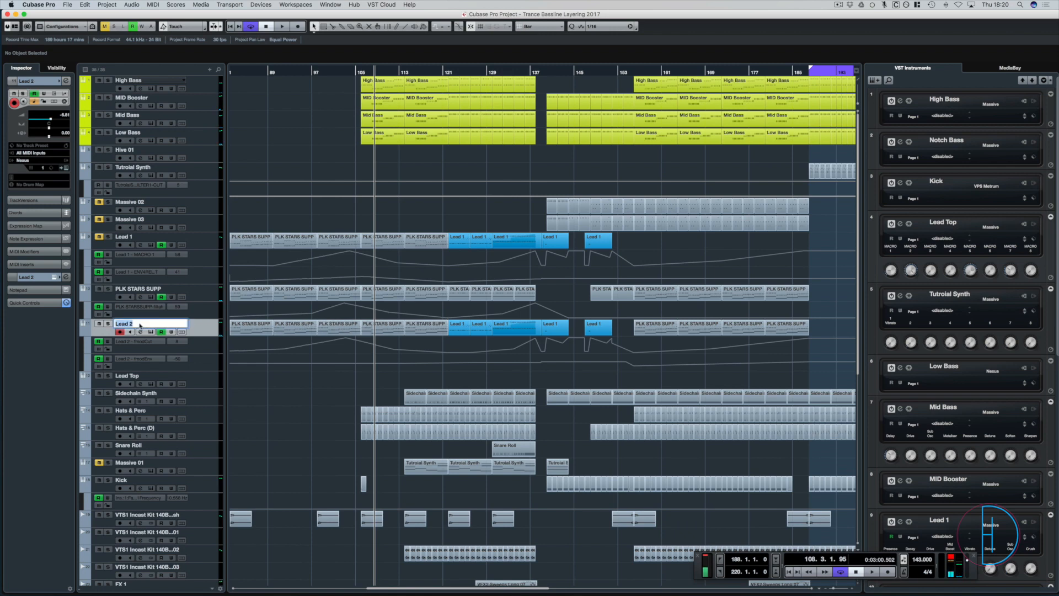
{"action": "key", "text": "Right"}
{"action": "key", "text": "alt+Return"}
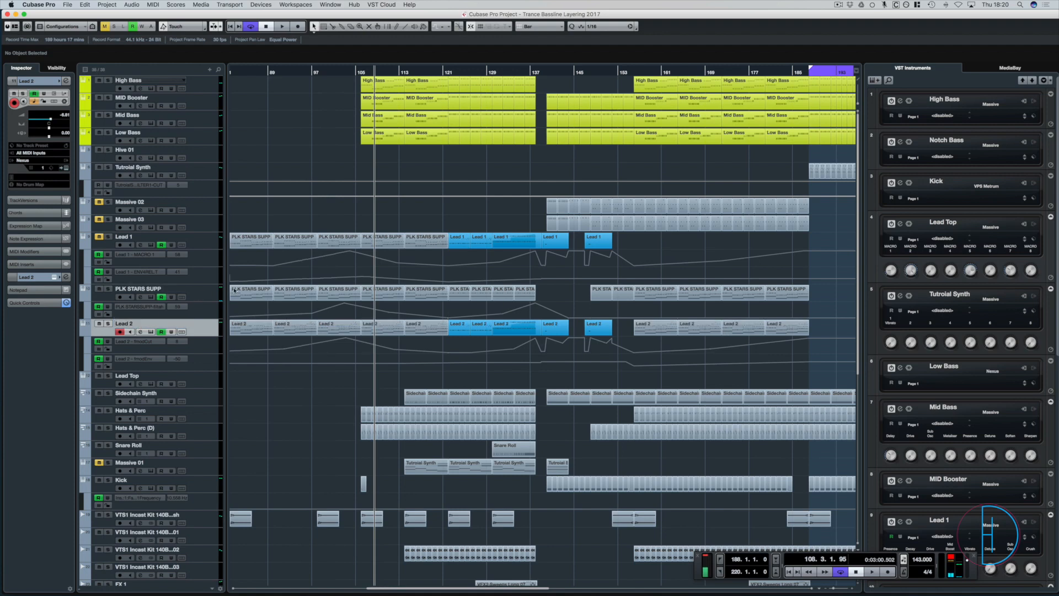
{"action": "key", "text": "super+s"}
- Select the first six PLK STARS SUPP events starting at bar 66 and move the playback cursor from bar 105 to bar 122
{"action": "left_click", "coordinate": [357, 72]}
{"action": "key", "text": "g"}
{"action": "key", "text": "g"}
{"action": "key", "text": "g"}
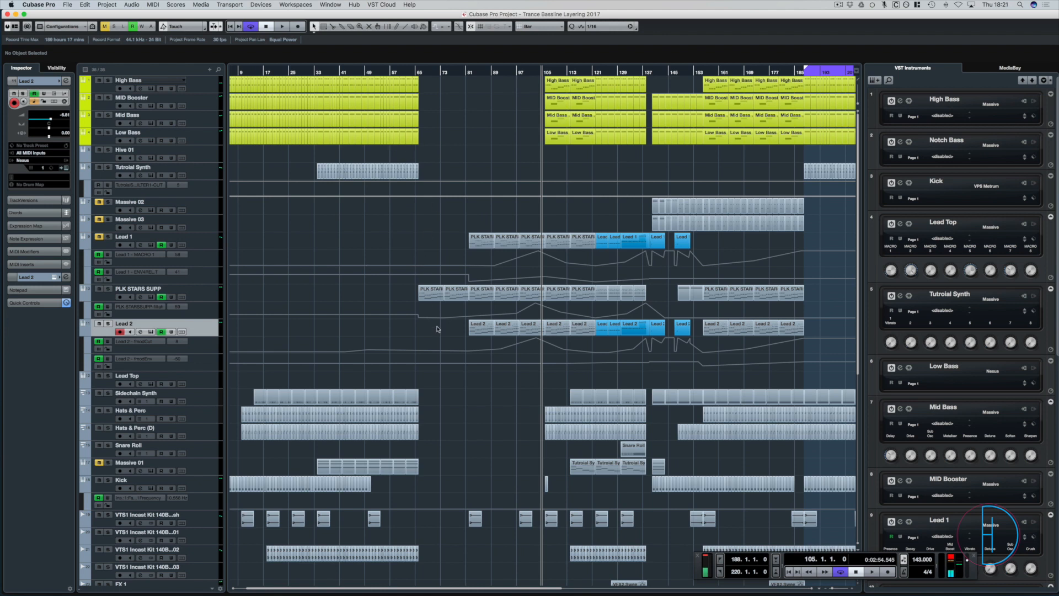
{"action": "left_click", "coordinate": [433, 295]}
{"action": "left_click", "coordinate": [560, 290], "text": "shift"}
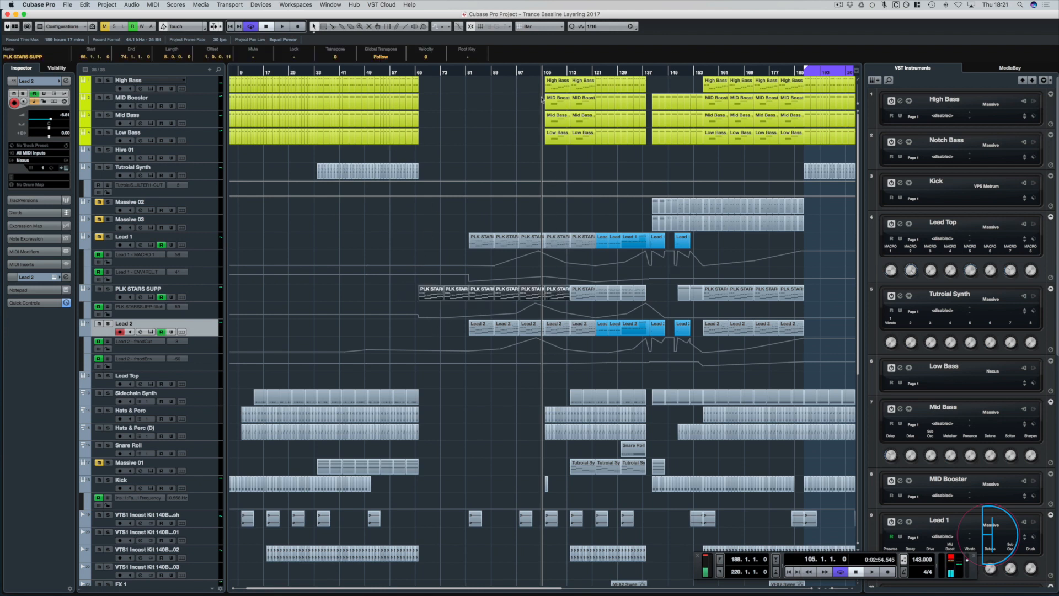
{"action": "left_click_drag", "start_coordinate": [544, 72], "coordinate": [594, 72]}
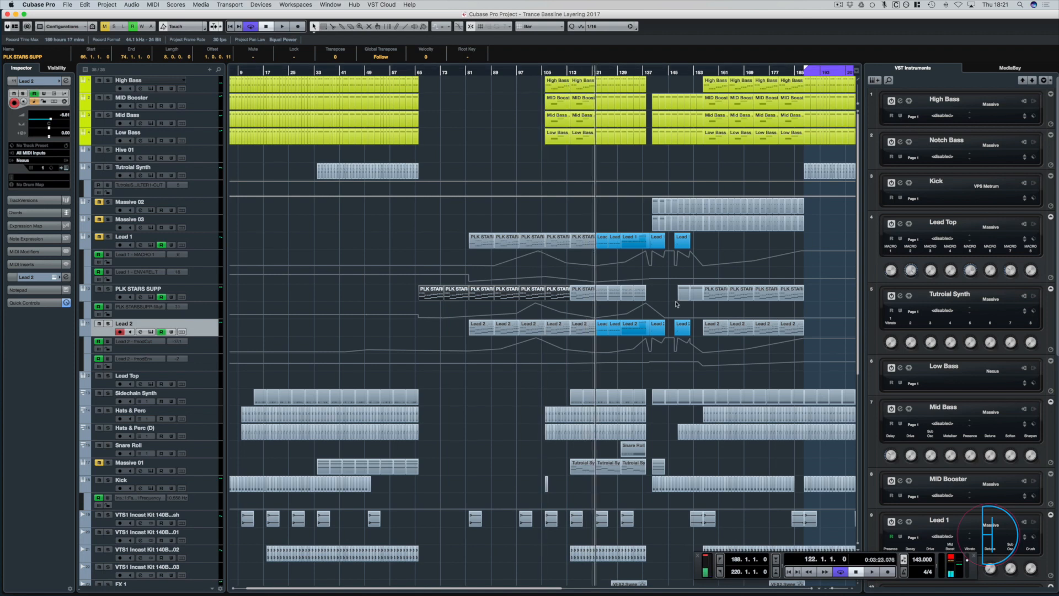
- Clear the event selection, listen to the section starting at about bar 140, and save the project
{"action": "left_click", "coordinate": [788, 165]}
{"action": "scroll", "coordinate": [788, 165], "scroll_direction": "right", "scroll_amount": 5}
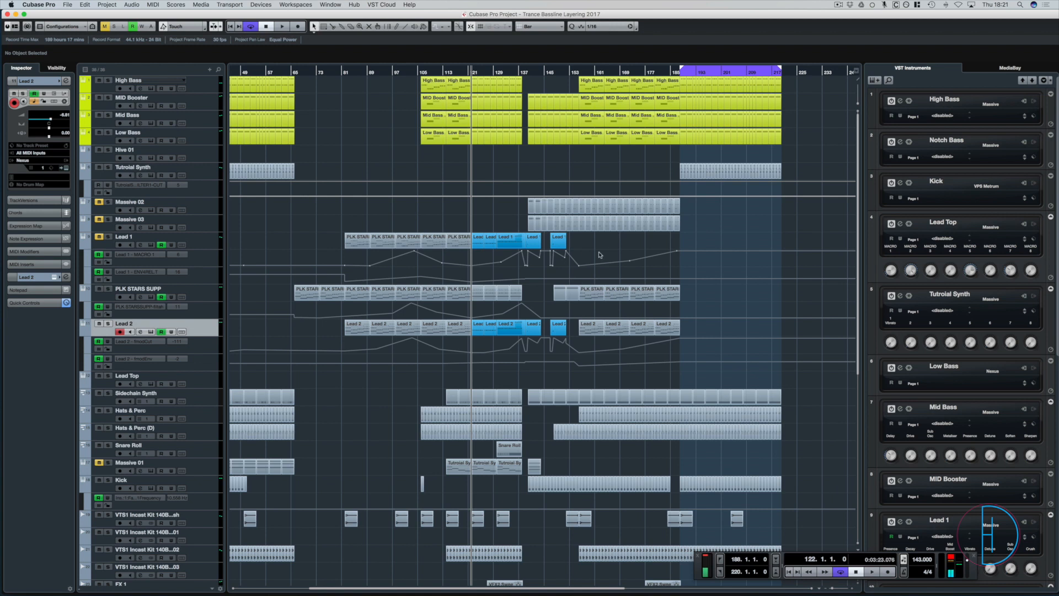
{"action": "left_click", "coordinate": [526, 72]}
{"action": "key", "text": "space"}
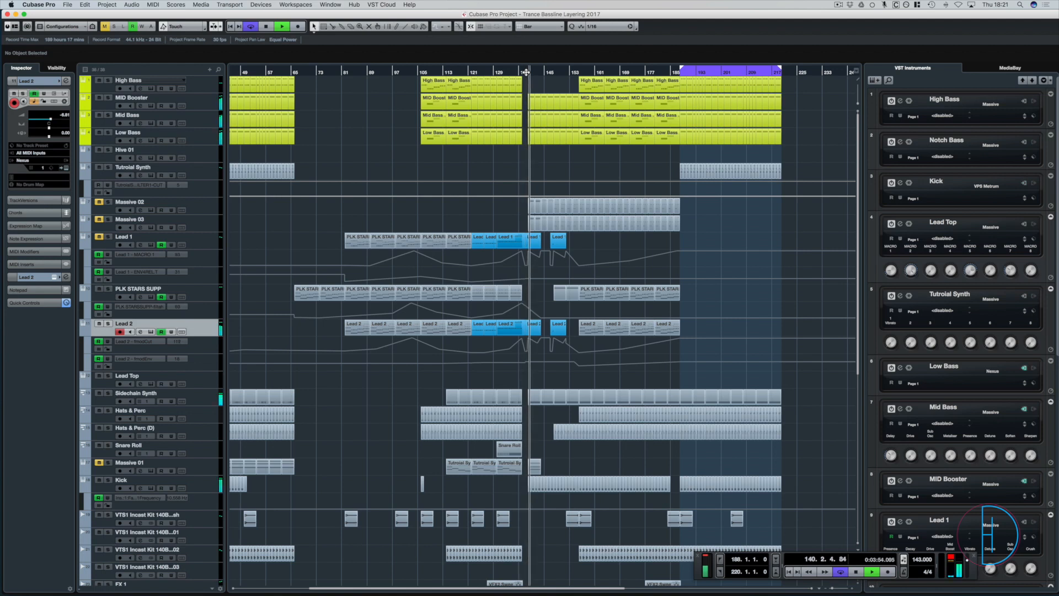
{"action": "key", "text": "space"}
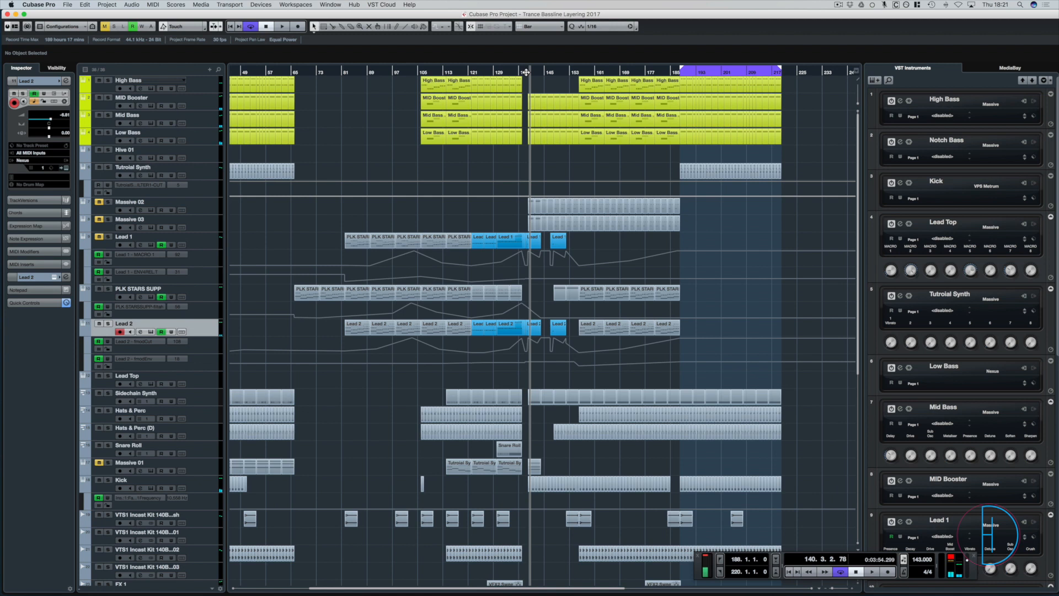
{"action": "key", "text": "super+s"}
- Listen to the section from bar 156 to about bar 161
{"action": "left_click", "coordinate": [577, 72]}
{"action": "key", "text": "space"}
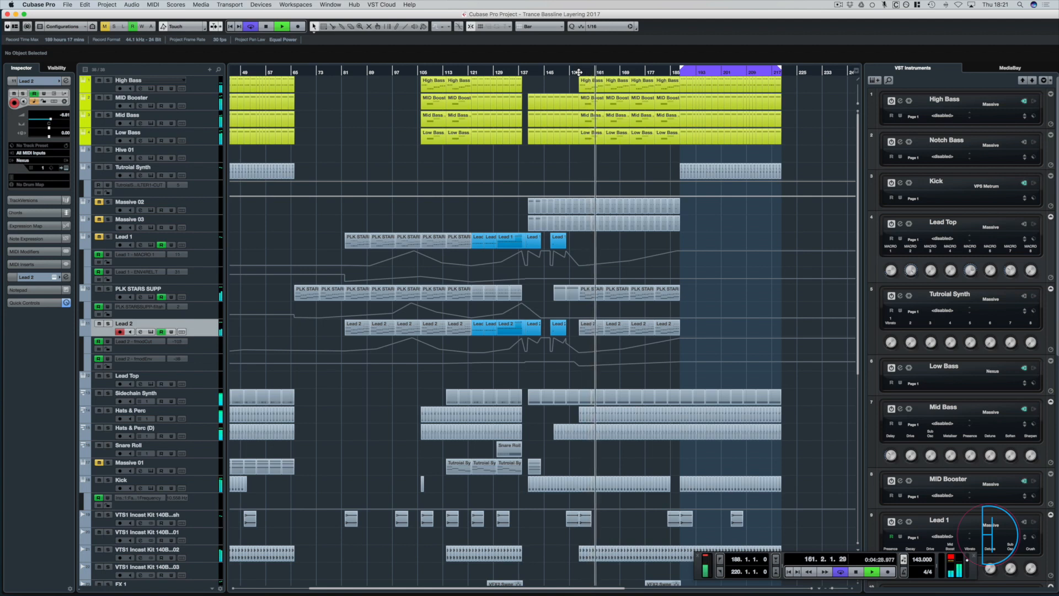
{"action": "key", "text": "space"}
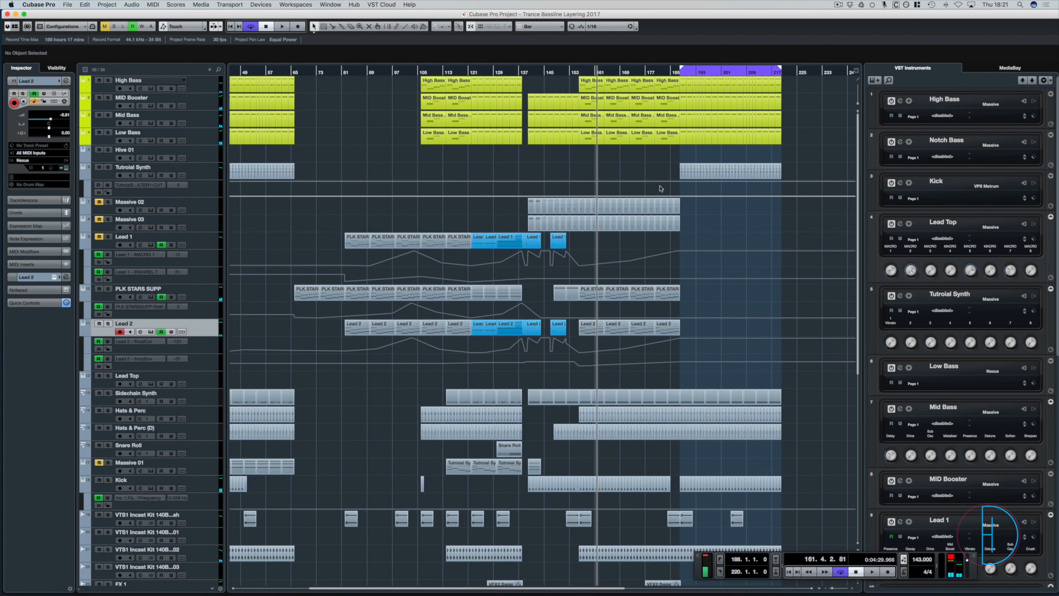
- Listen to the opening of the section starting at bar 188 and stop playback
{"action": "left_click", "coordinate": [677, 74]}
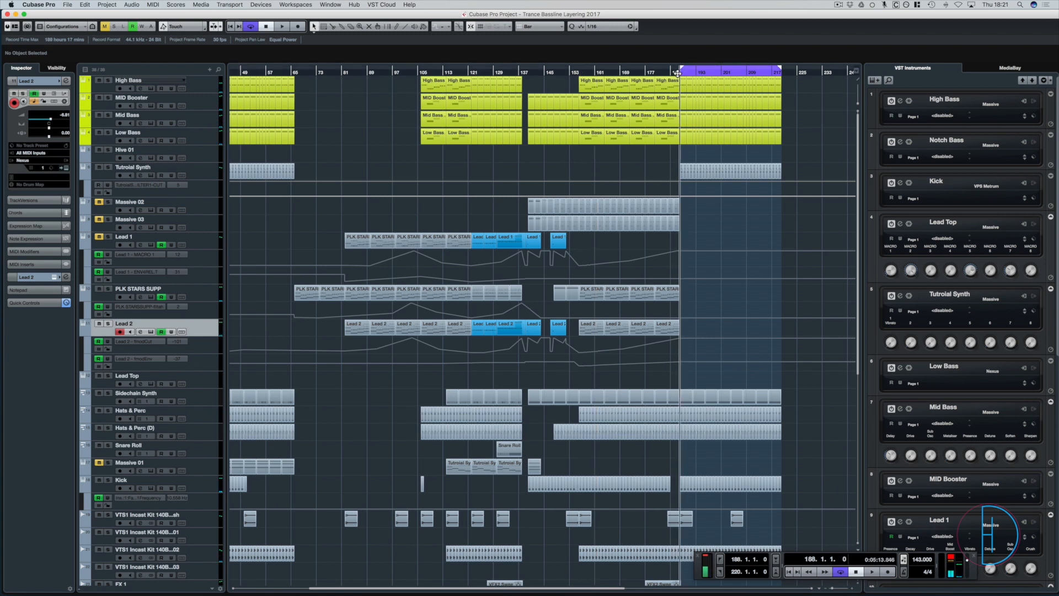
{"action": "key", "text": "space"}
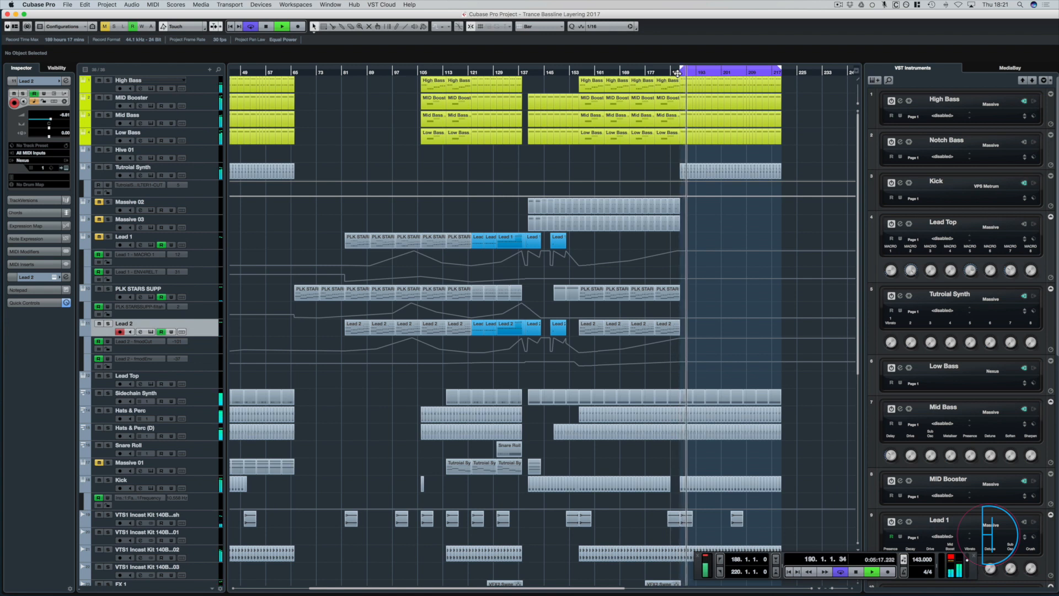
{"action": "key", "text": "space"}
- Return the playback cursor to bar 156 and examine the lead events and automation leading up to it
{"action": "left_click", "coordinate": [580, 74]}
{"action": "left_click", "coordinate": [580, 73]}
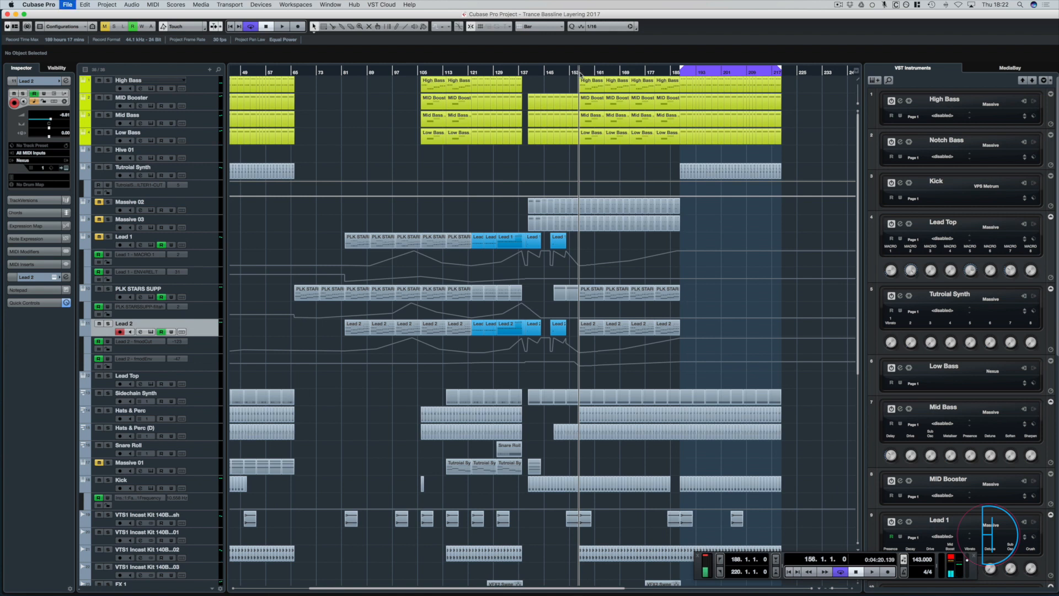
{"action": "key", "text": "h"}
{"action": "key", "text": "h"}
{"action": "key", "text": "h"}
{"action": "key", "text": "h"}
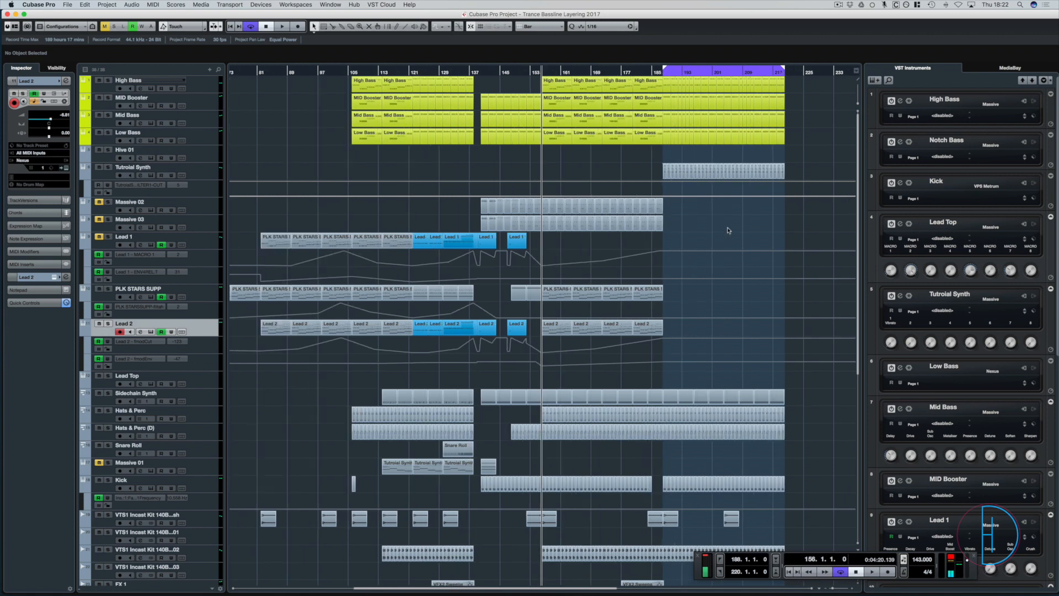
{"action": "scroll", "coordinate": [619, 255], "scroll_direction": "left", "scroll_amount": 3}
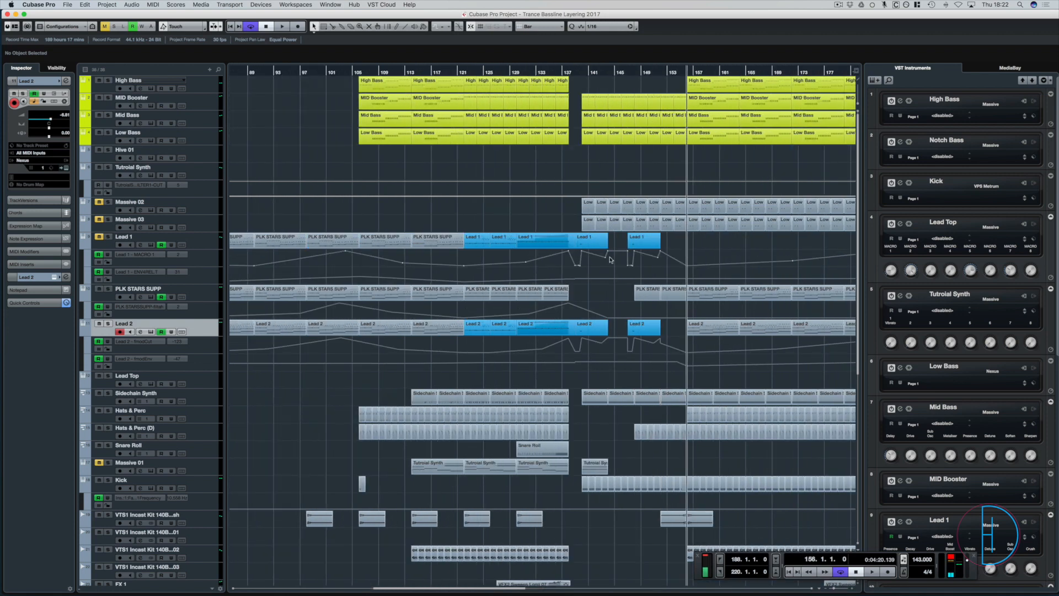
- Examine how the events and automation are laid out across the bass, lead, drum, FX and group tracks up to bar 220
{"action": "scroll", "coordinate": [610, 259], "scroll_direction": "down", "scroll_amount": 10}
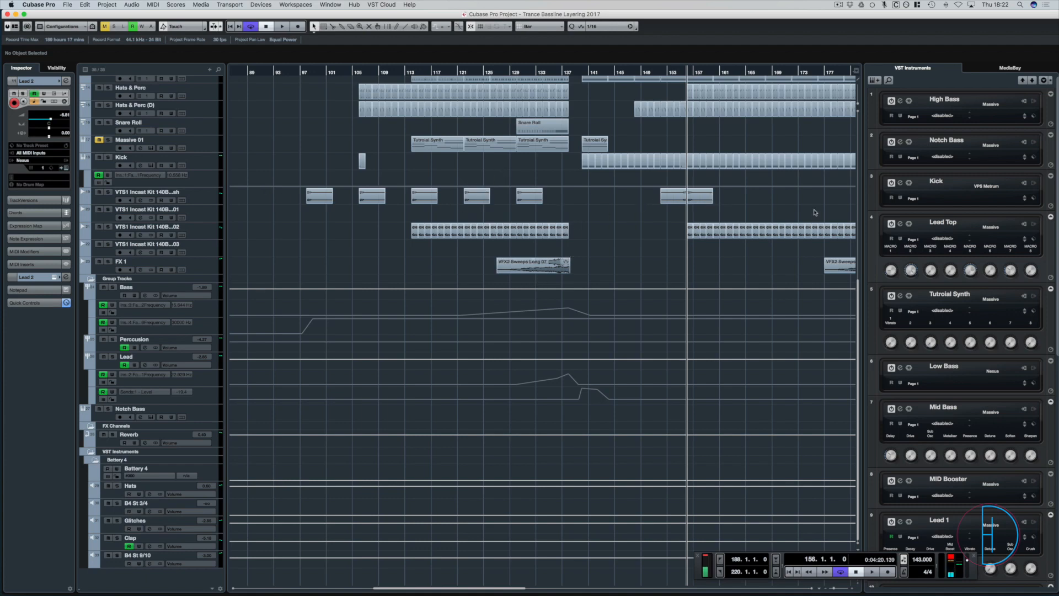
{"action": "scroll", "coordinate": [611, 108], "scroll_direction": "up", "scroll_amount": 4}
{"action": "left_click", "coordinate": [598, 130]}
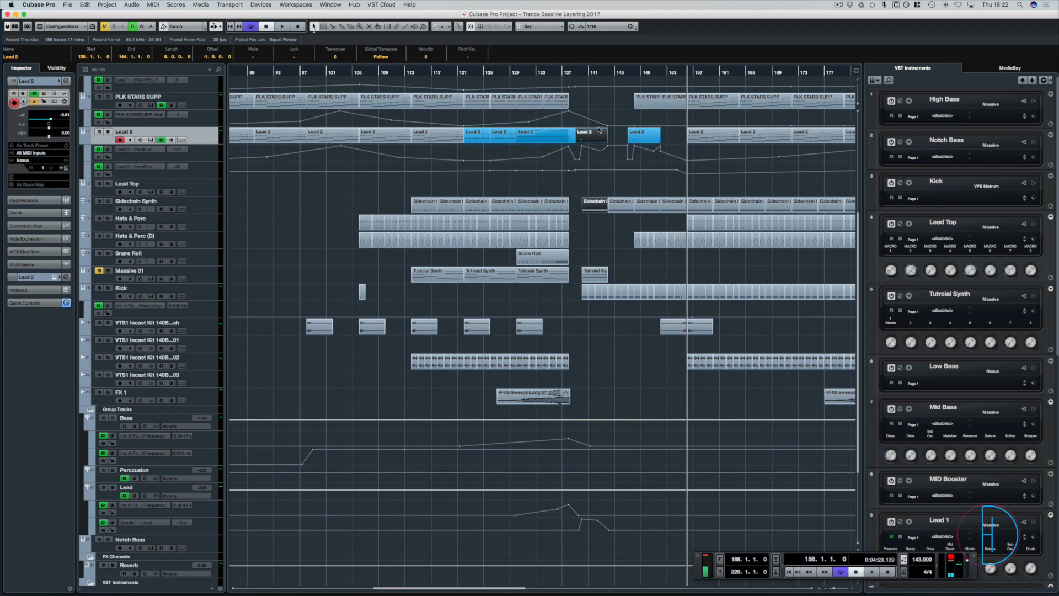
{"action": "left_click", "coordinate": [593, 182]}
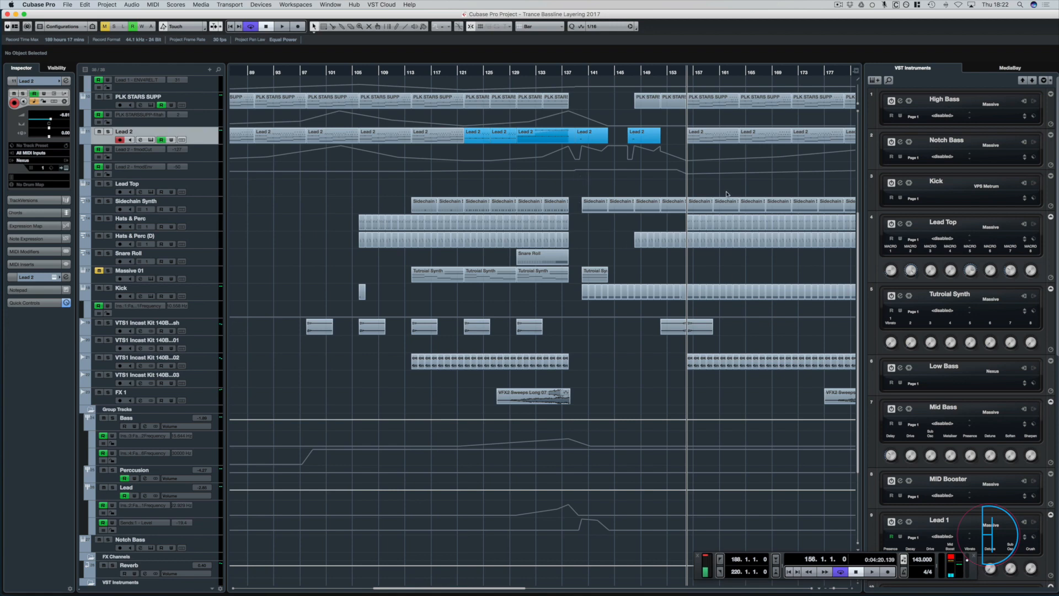
{"action": "key", "text": "g"}
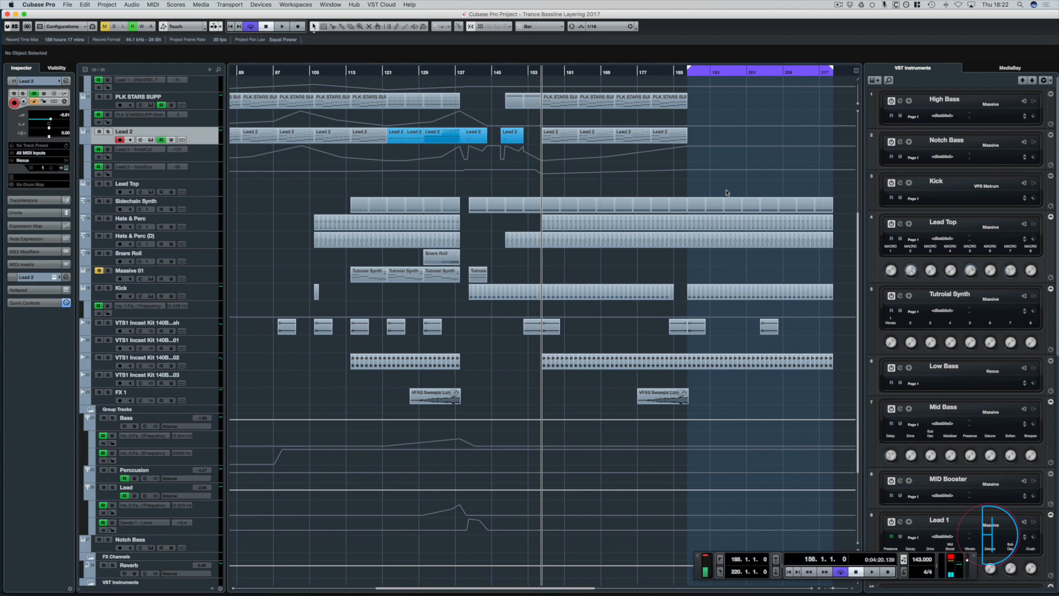
{"action": "scroll", "coordinate": [725, 193], "scroll_direction": "up", "scroll_amount": 10}
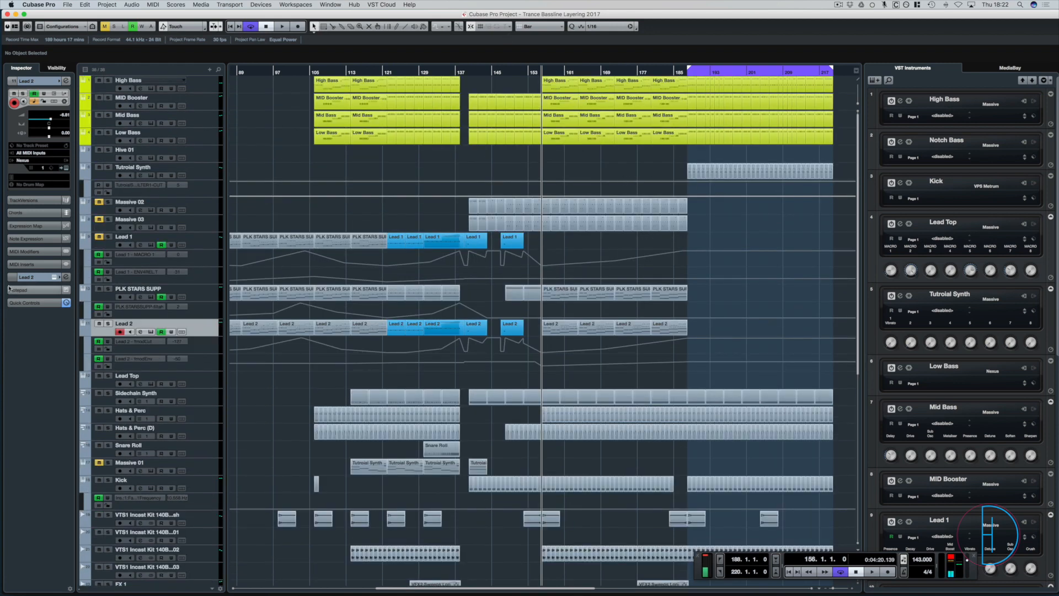
{"action": "scroll", "coordinate": [706, 179], "scroll_direction": "down", "scroll_amount": 6}
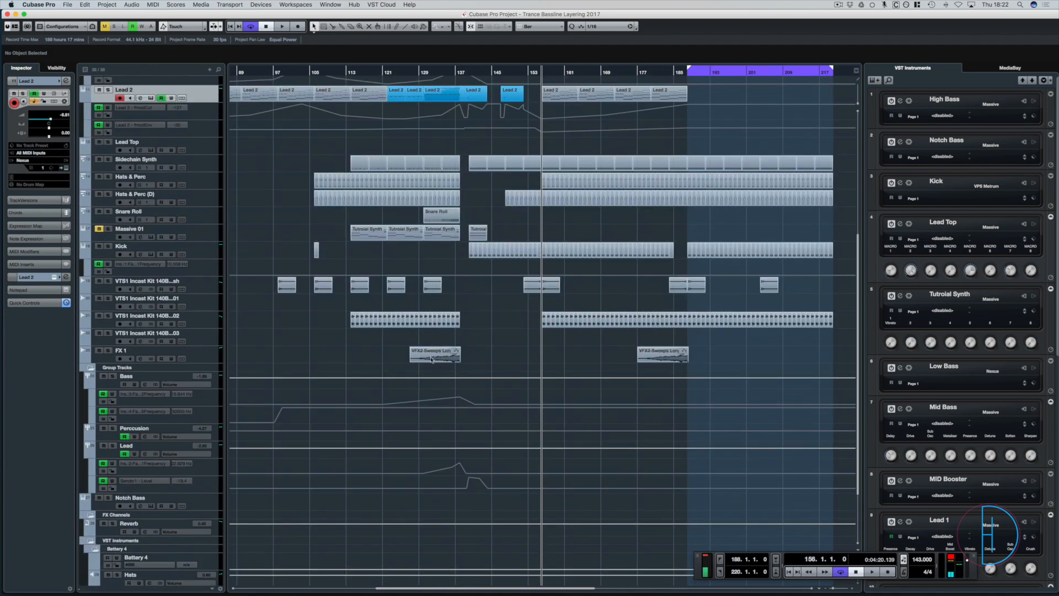
- Solo the FX 1 track and play its first sweep from bar 126
{"action": "left_click", "coordinate": [402, 74]}
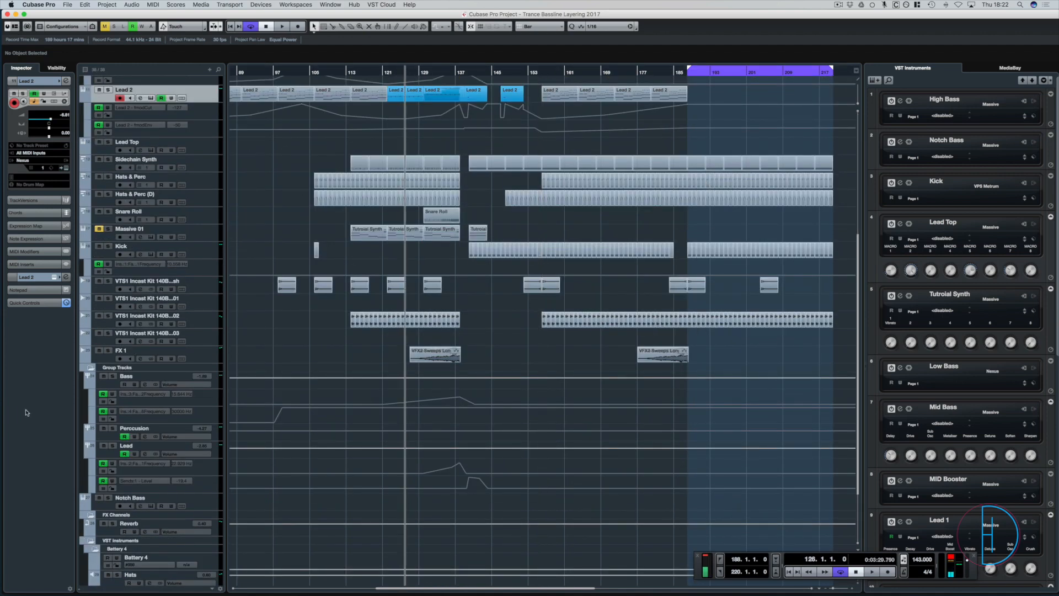
{"action": "left_click", "coordinate": [110, 350]}
{"action": "key", "text": "space"}
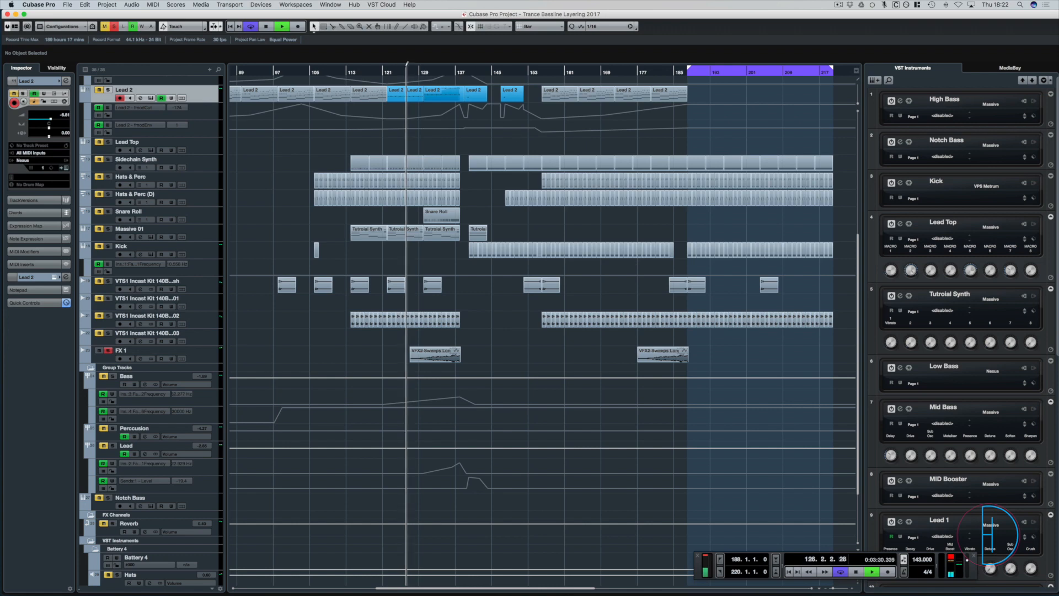
- Show the mixer and inspect the EQ curve of the first FabFilter Pro-Q 2 insert on FX 1
{"action": "key", "text": "F3"}
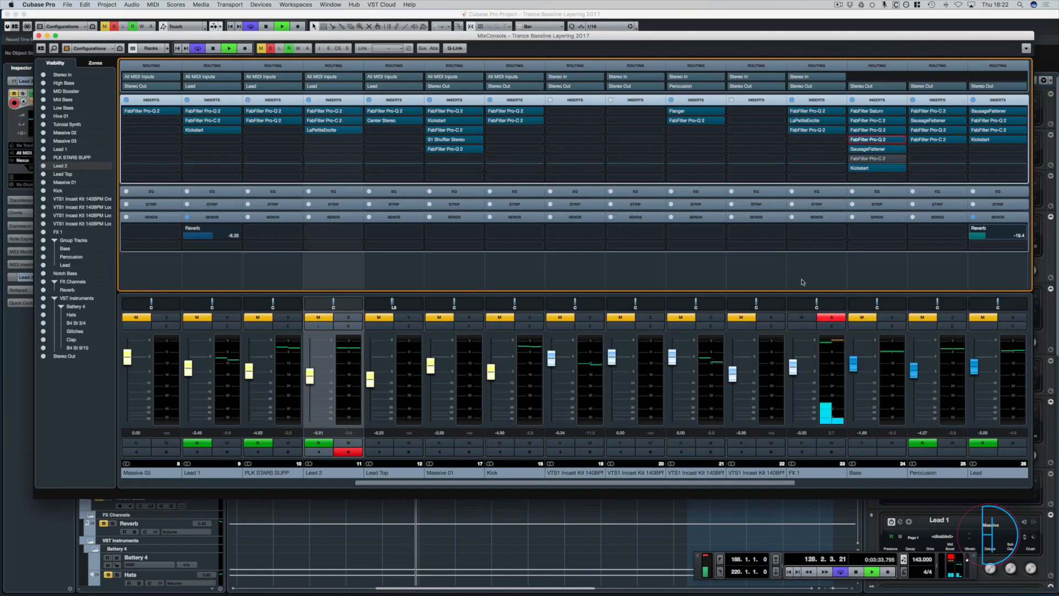
{"action": "left_click", "coordinate": [798, 113]}
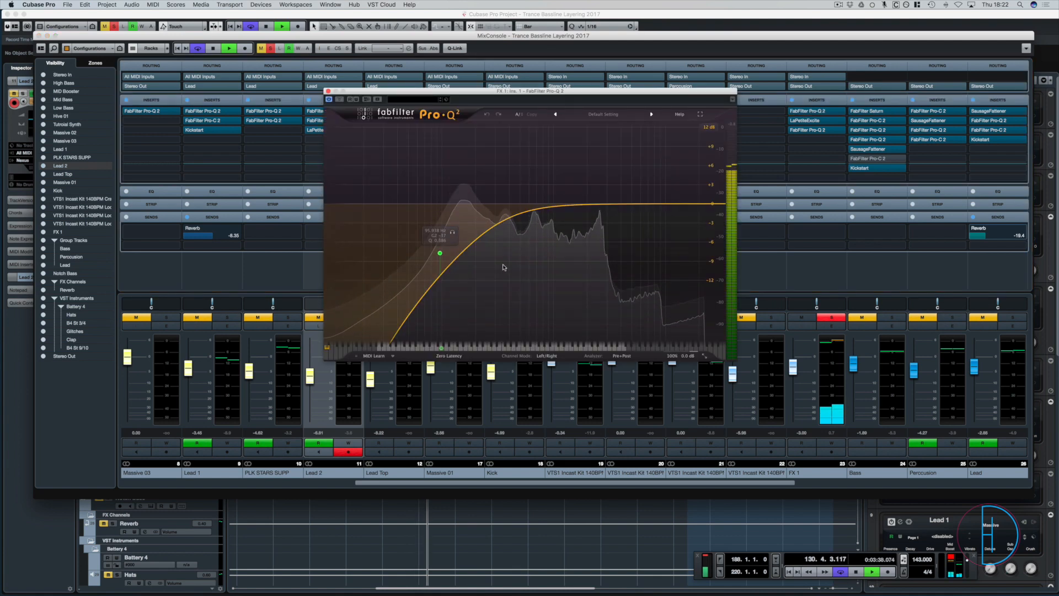
{"action": "left_click", "coordinate": [327, 90]}
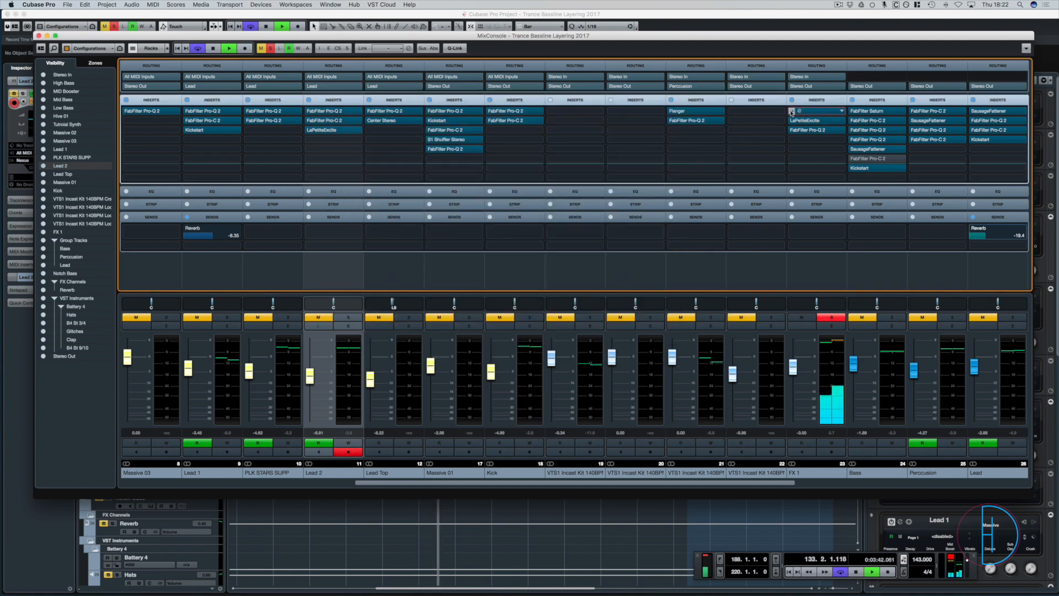
- Bypass the first FabFilter Pro-Q 2 on FX 1 and inspect the third insert's EQ curve, stopping playback
{"action": "left_click", "coordinate": [799, 132]}
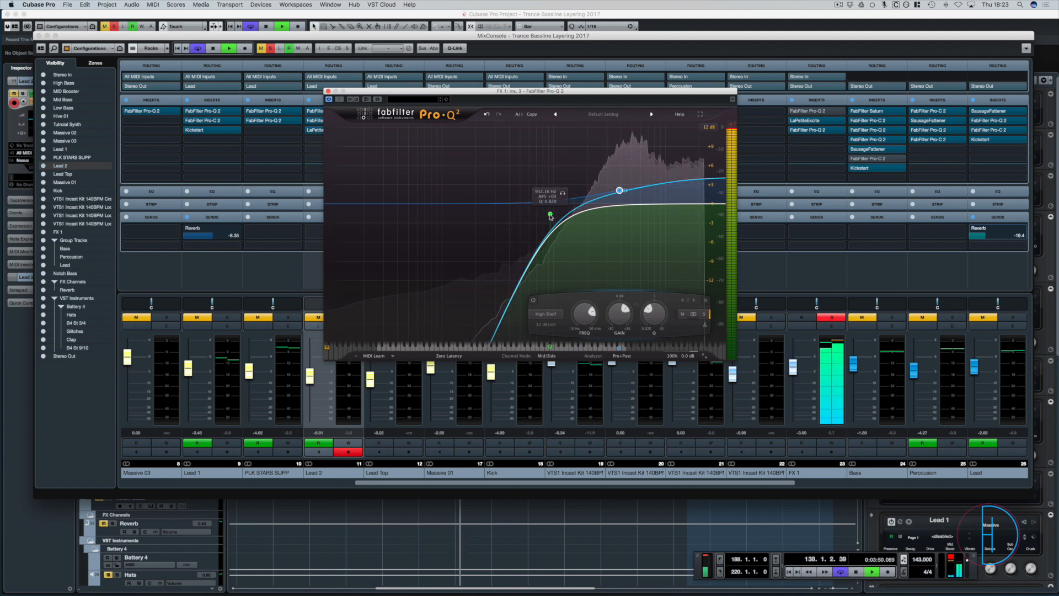
{"action": "key", "text": "space"}
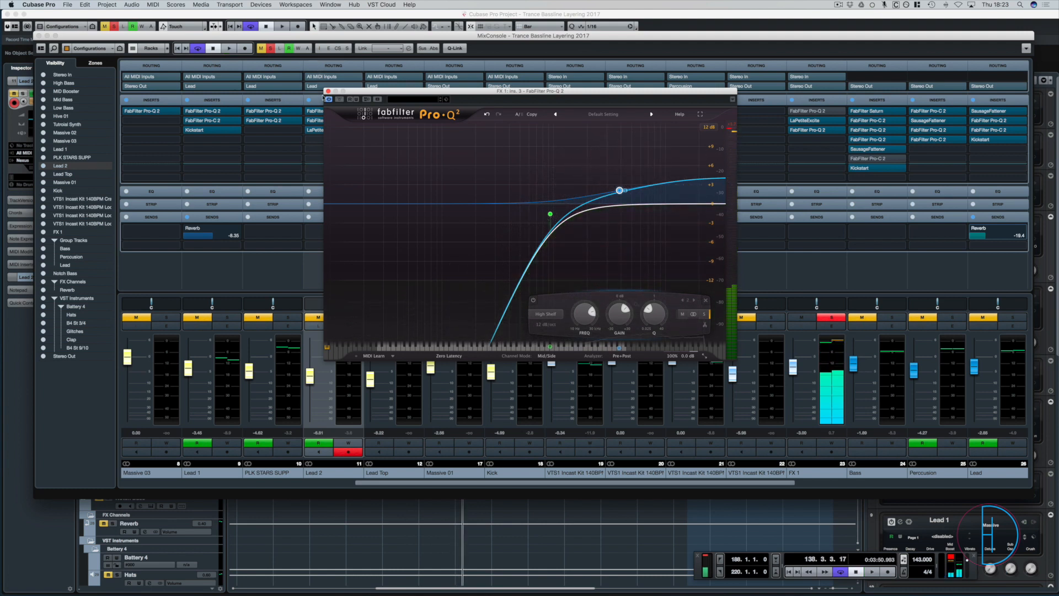
{"action": "left_click", "coordinate": [328, 91]}
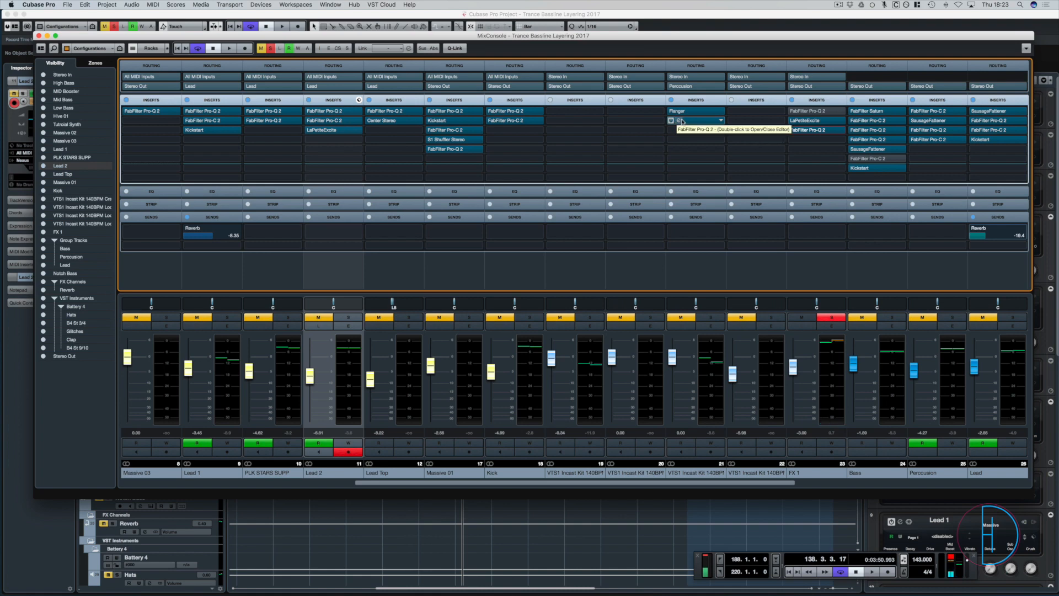
- Inspect the LaPetiteExcite settings on FX 1's second insert and close the mixer
{"action": "left_click", "coordinate": [799, 120]}
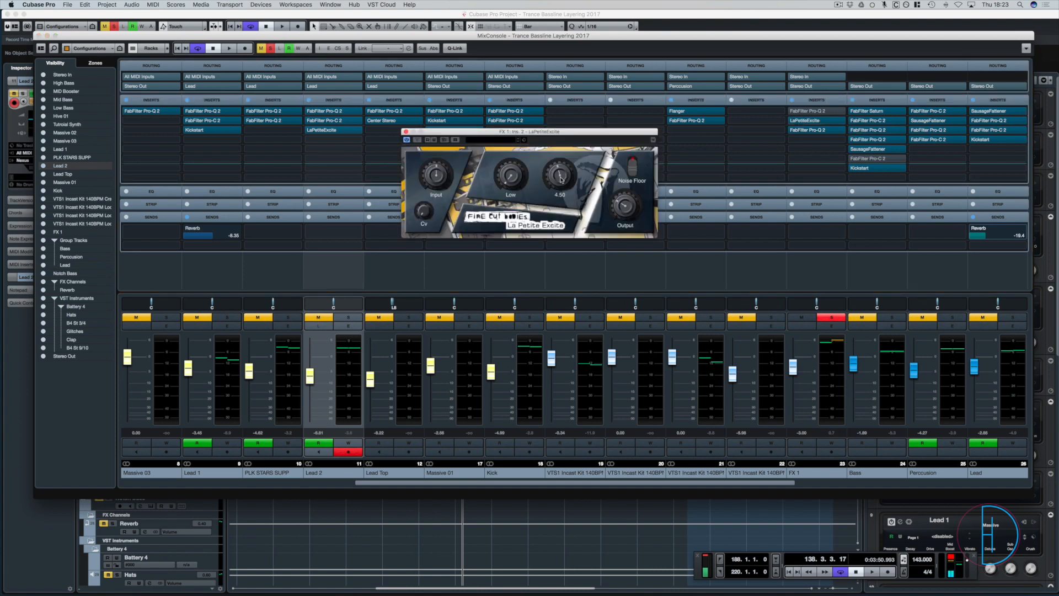
{"action": "left_click", "coordinate": [405, 132]}
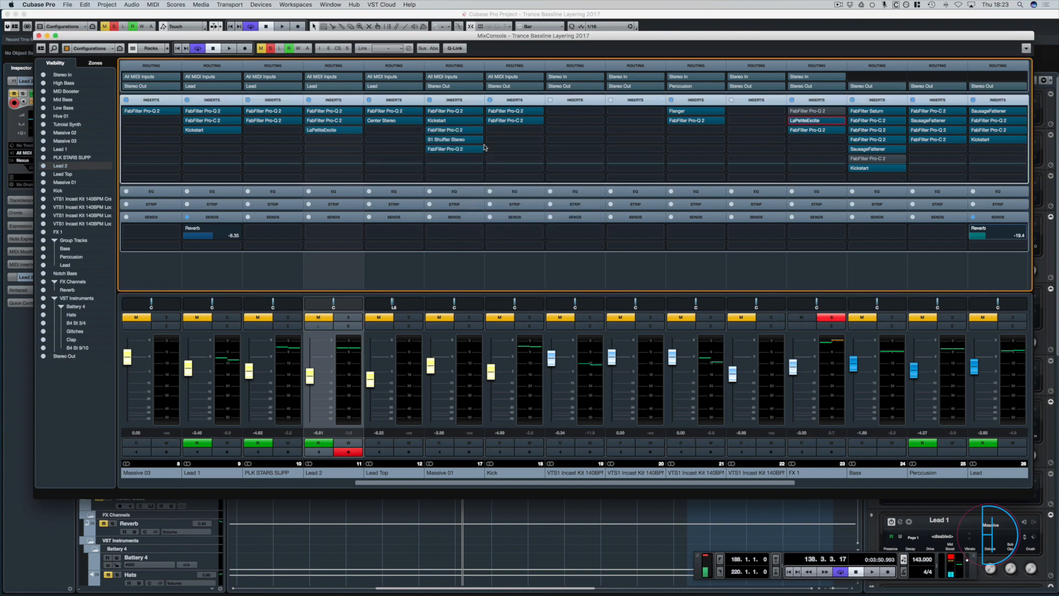
{"action": "key", "text": "F3"}
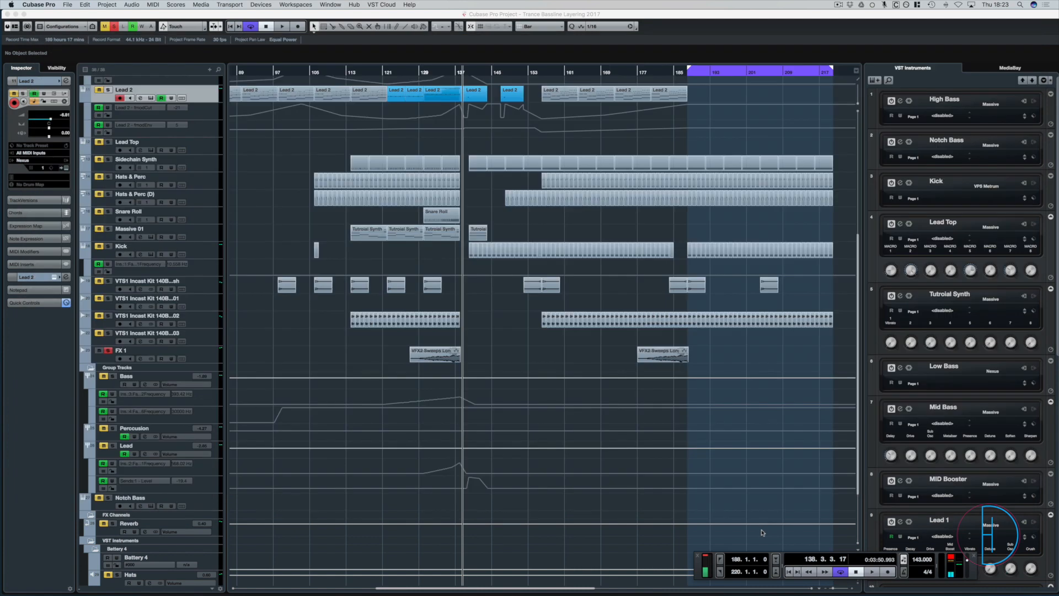
- Place the playback cursor at bar 133 and set the locators around FX 1's first VFX2 Sweeps Long 07 event
{"action": "left_click", "coordinate": [436, 72]}
{"action": "left_click", "coordinate": [443, 357]}
{"action": "scroll", "coordinate": [444, 357], "scroll_direction": "down", "scroll_amount": 4}
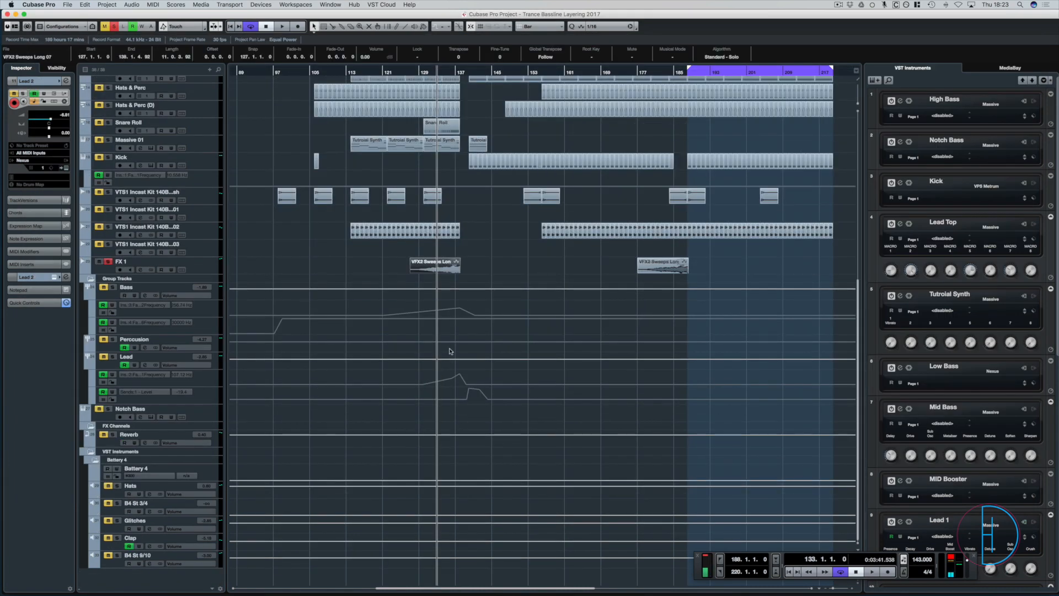
{"action": "key", "text": "p"}
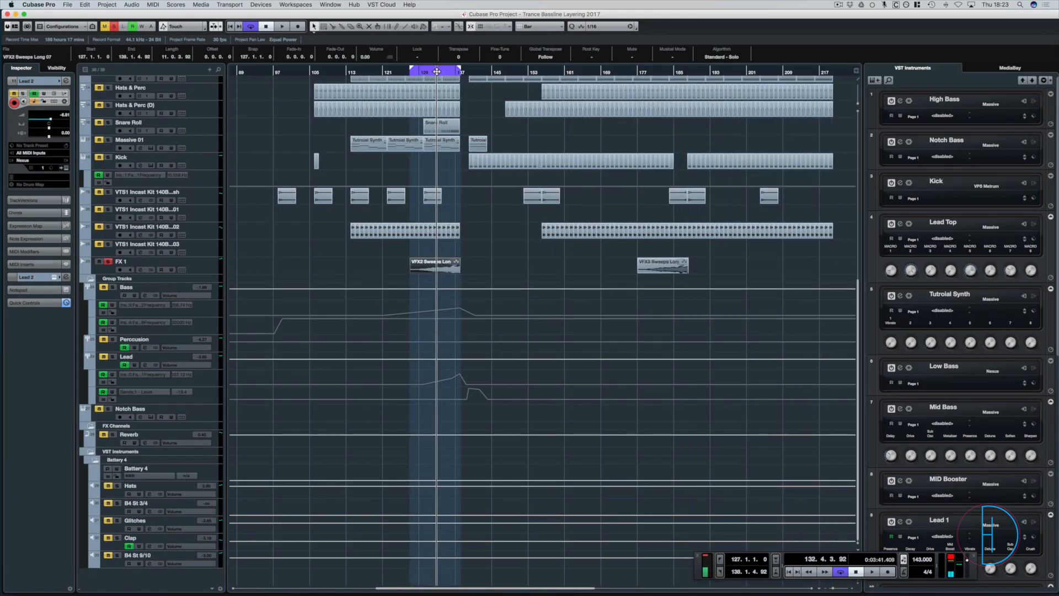
{"action": "key", "text": "g"}
- Clear the FX 1 solo and play the full mix from bar 133 to bar 138, moving the right locator to bar 132
{"action": "left_click", "coordinate": [114, 26]}
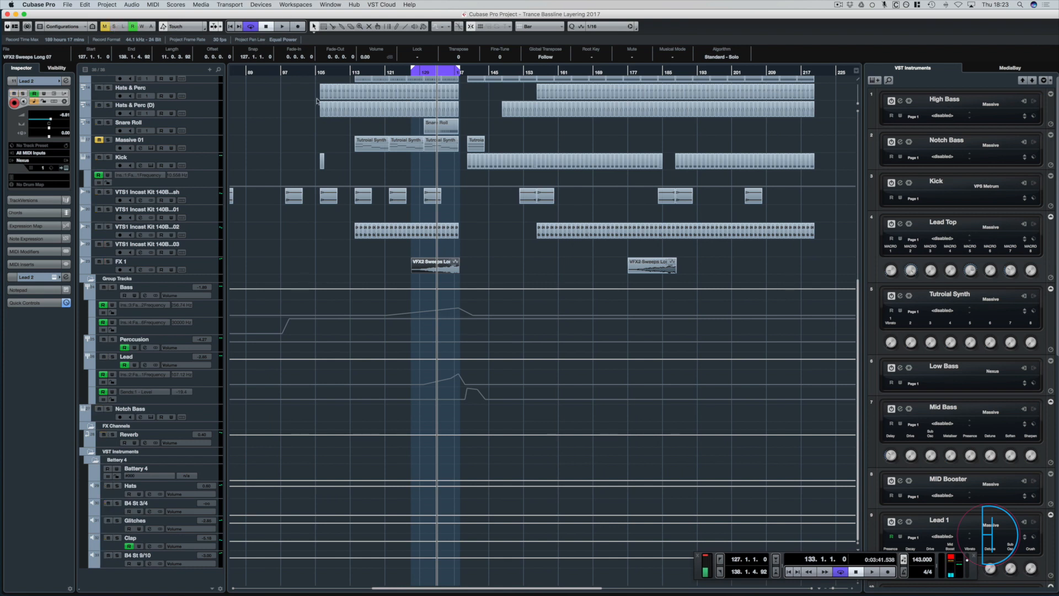
{"action": "key", "text": "space"}
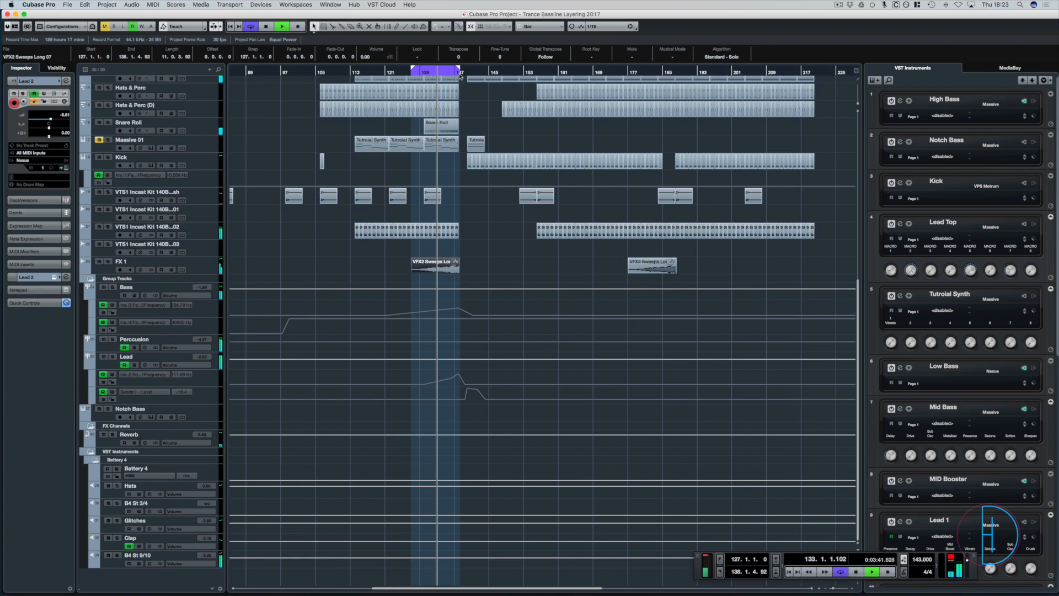
{"action": "left_click", "coordinate": [433, 71], "text": "alt"}
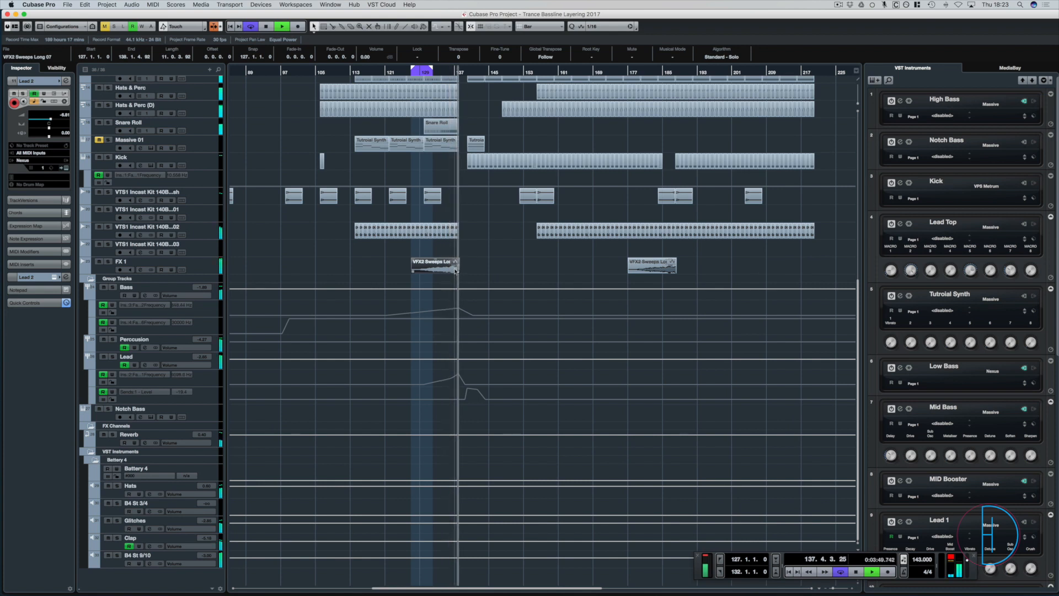
{"action": "key", "text": "space"}
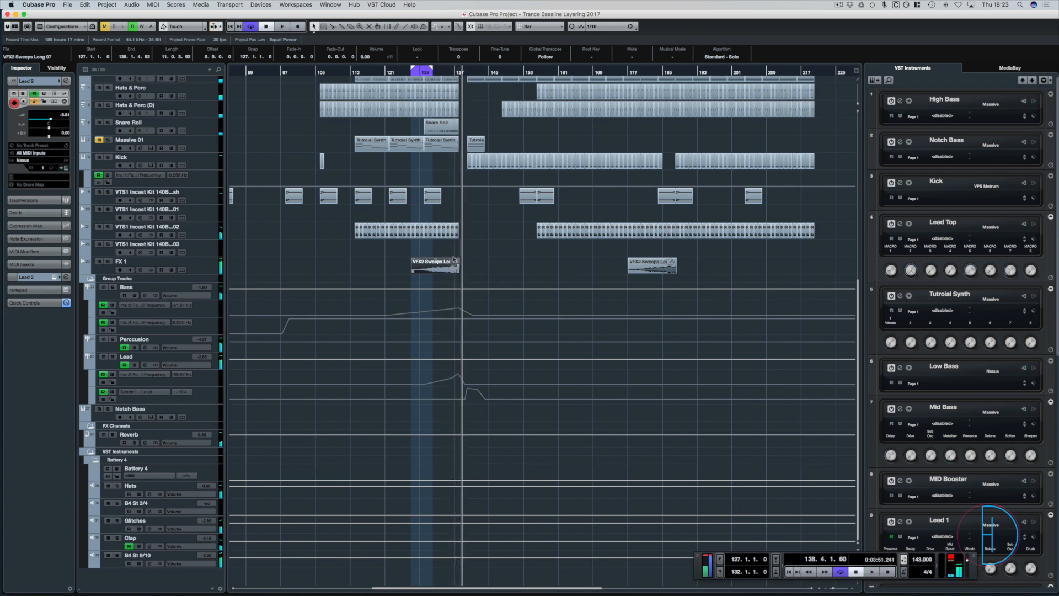
- Move the playback cursor to bar 136 and add a FabFilter Pro-C 2 to FX 1's fourth insert slot
{"action": "left_click", "coordinate": [451, 71]}
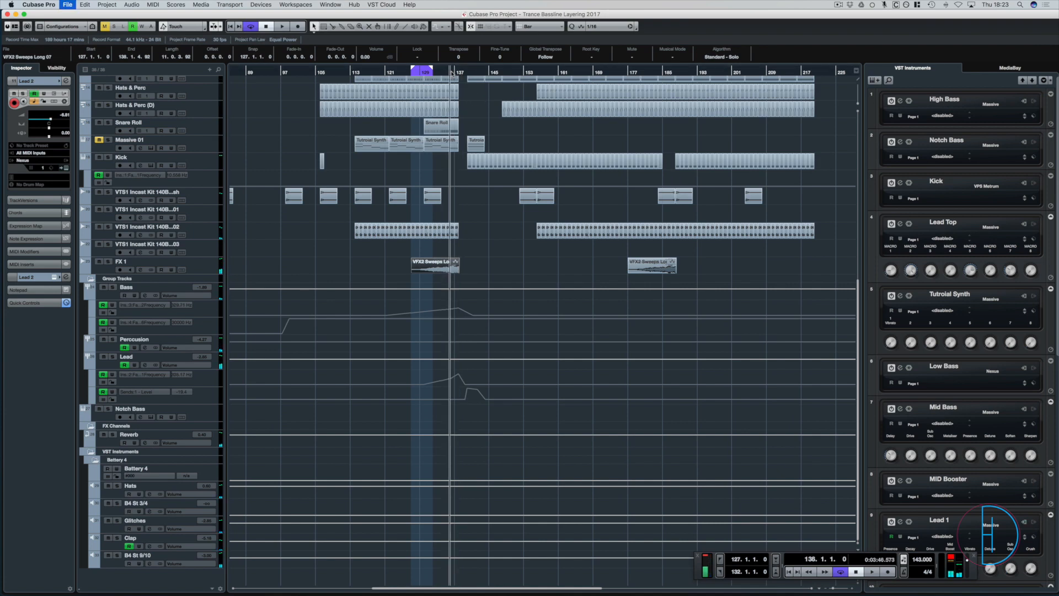
{"action": "key", "text": "F3"}
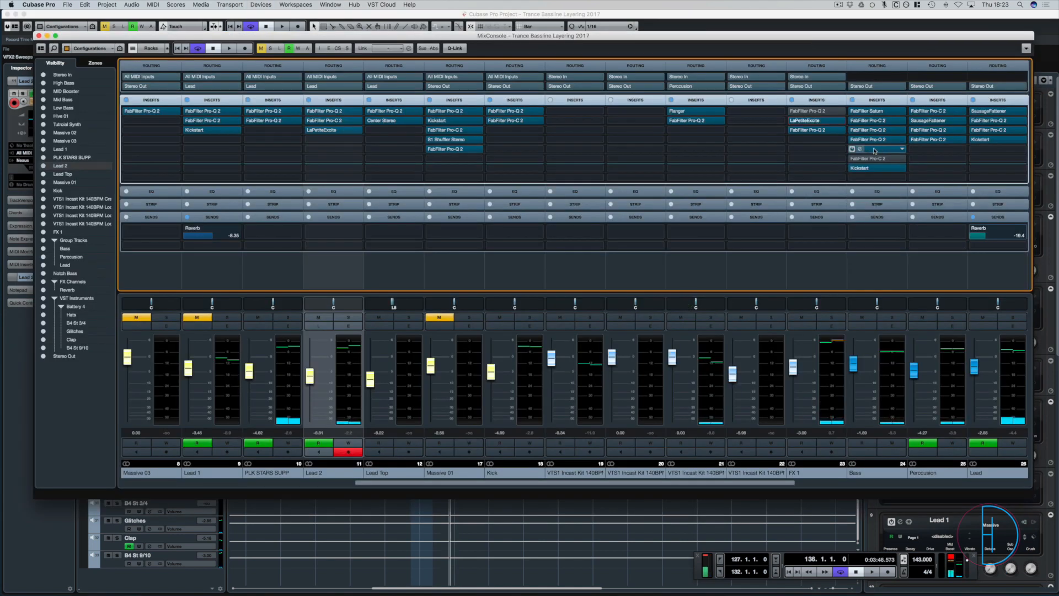
{"action": "left_click", "coordinate": [829, 142]}
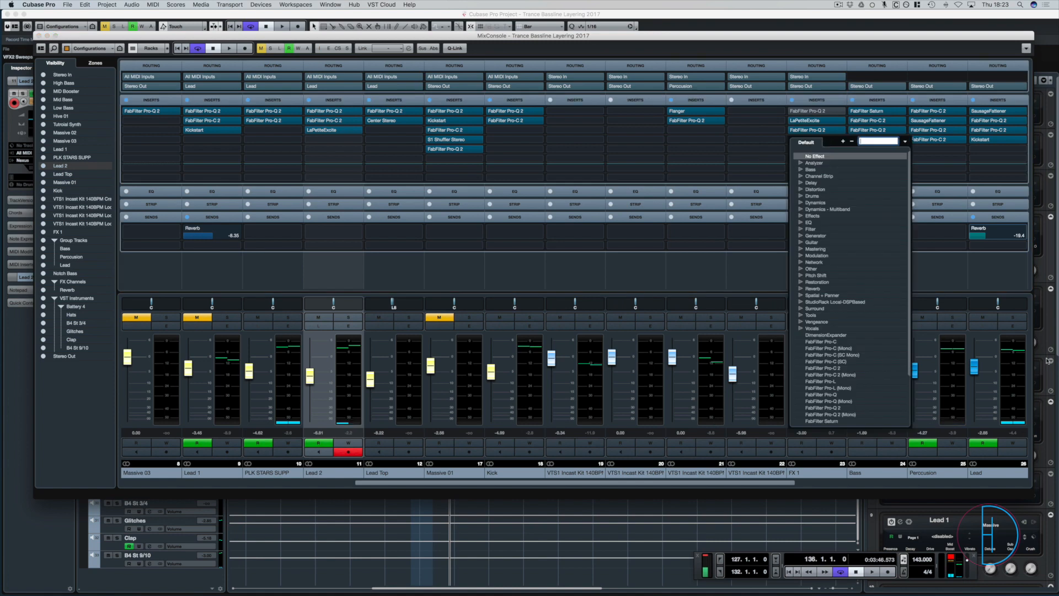
{"action": "key", "text": "Return"}
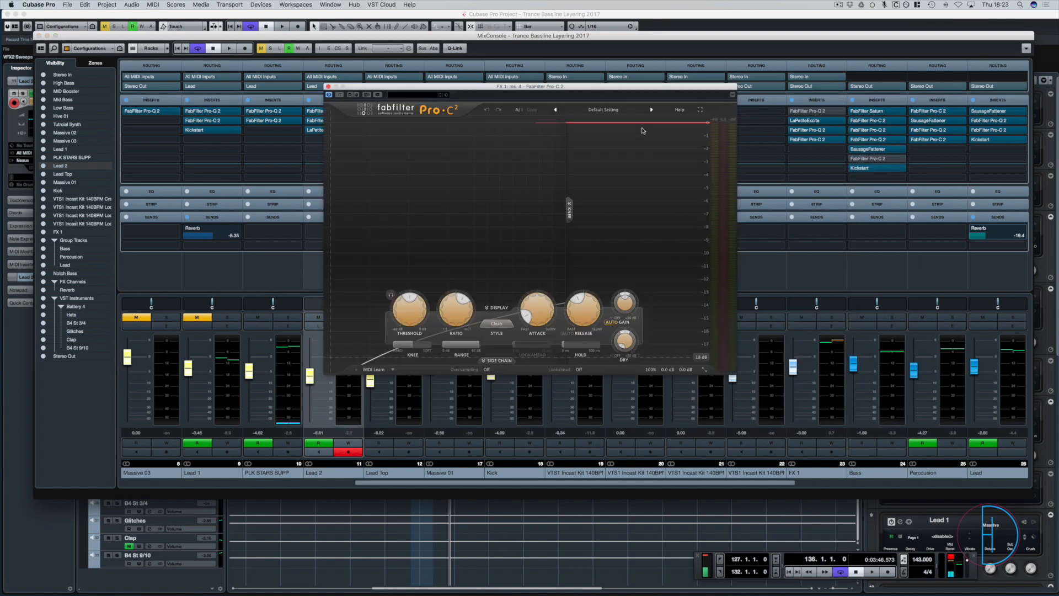
- Lower the ratio and raise the attack and release on FX 1's FabFilter Pro-C 2
{"action": "mouse_move", "coordinate": [451, 313]}
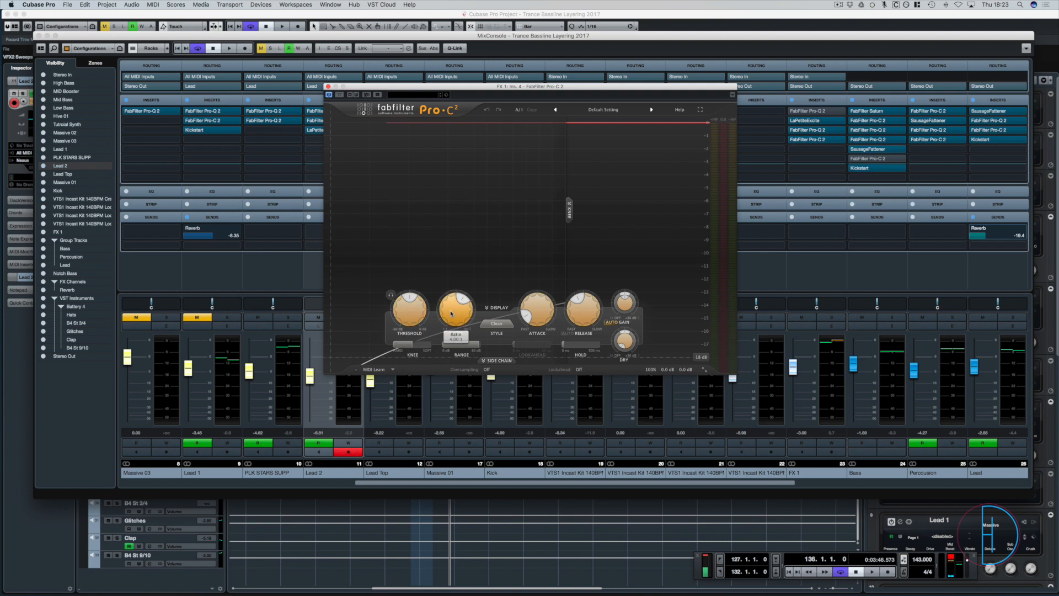
{"action": "mouse_move", "coordinate": [451, 313]}
{"action": "left_mouse_down"}
{"action": "mouse_move", "coordinate": [438, 346]}
{"action": "mouse_move", "coordinate": [439, 313]}
{"action": "left_mouse_up"}
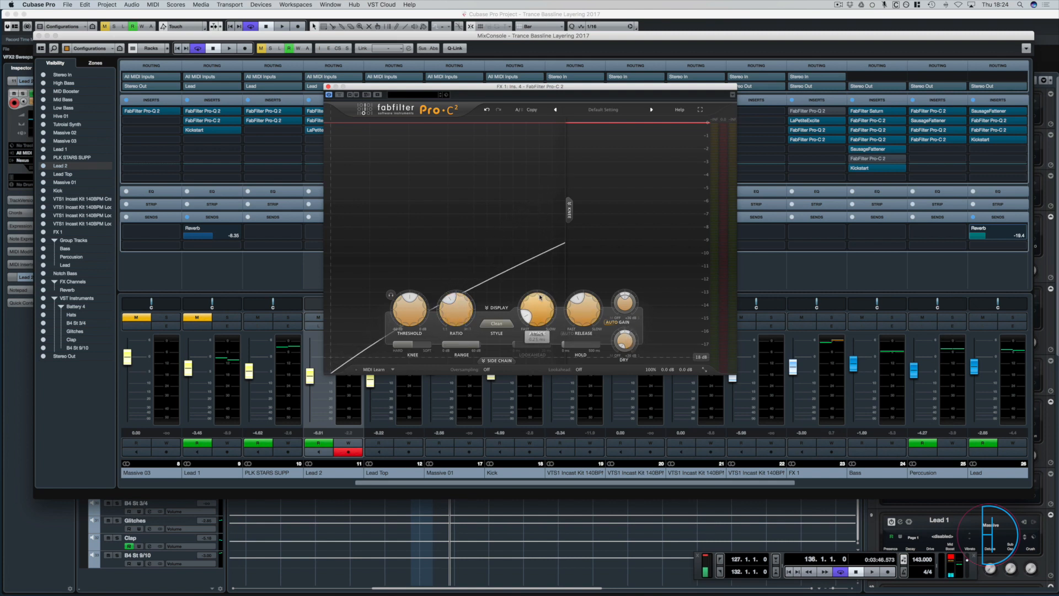
{"action": "left_click_drag", "start_coordinate": [526, 316], "coordinate": [587, 229]}
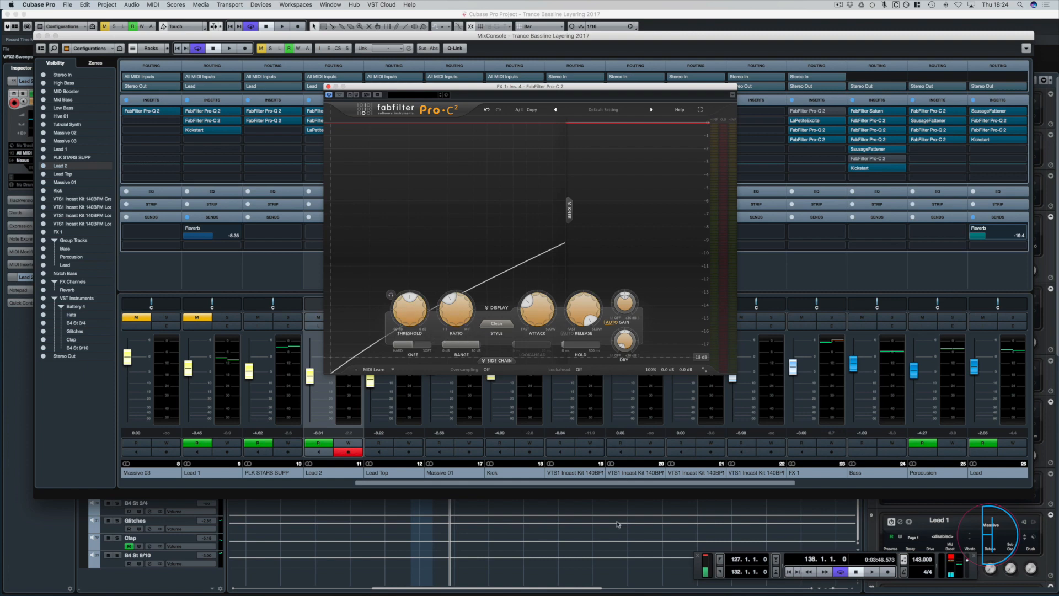
- Play the build-up from bar 132 to bar 139 while raising the FabFilter Pro-C 2 threshold on FX 1
{"action": "left_click", "coordinate": [612, 533]}
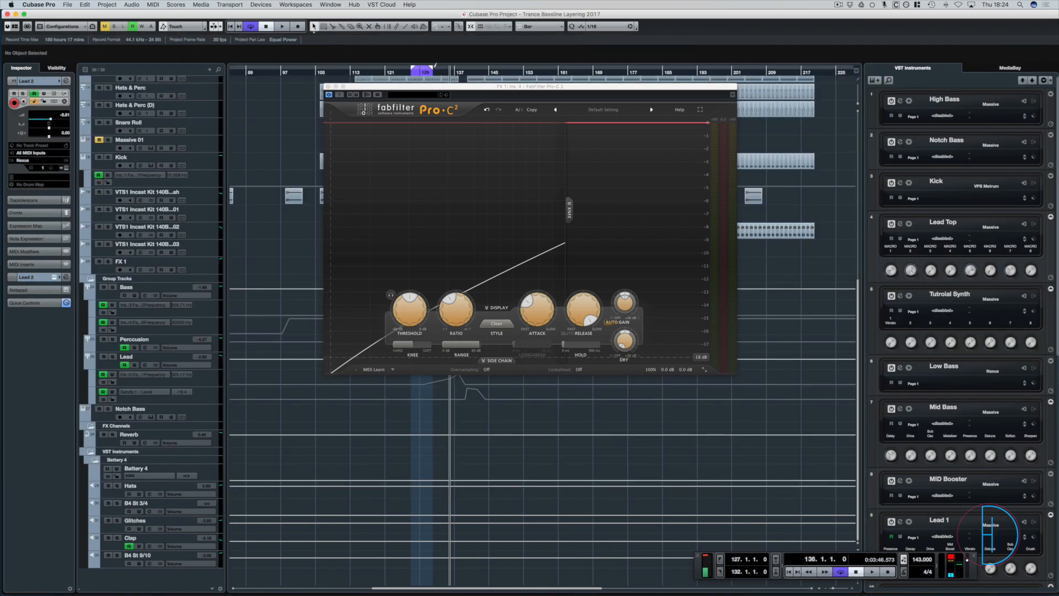
{"action": "left_click", "coordinate": [433, 72]}
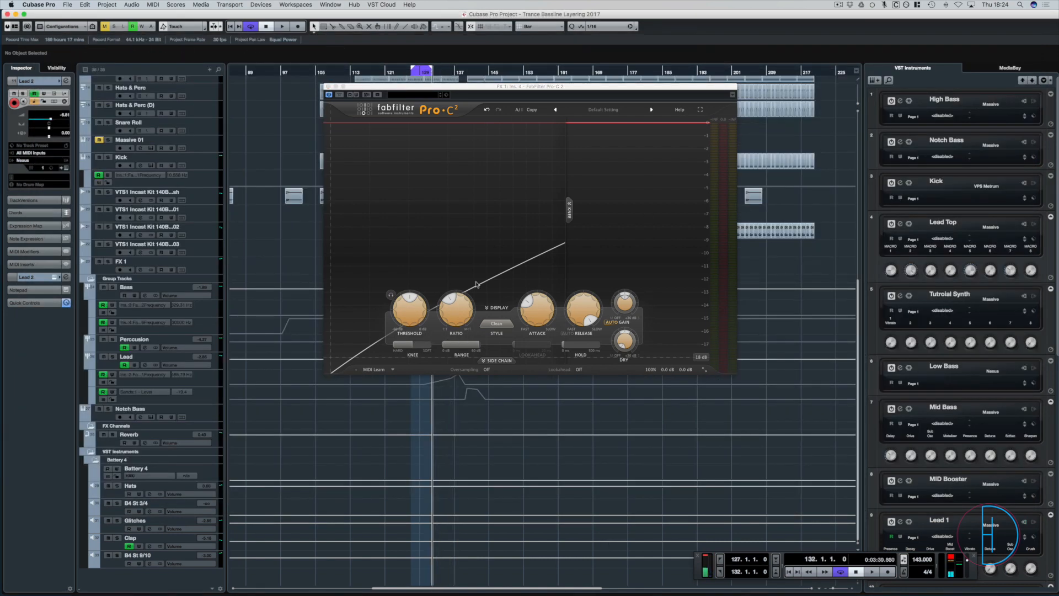
{"action": "key", "text": "space"}
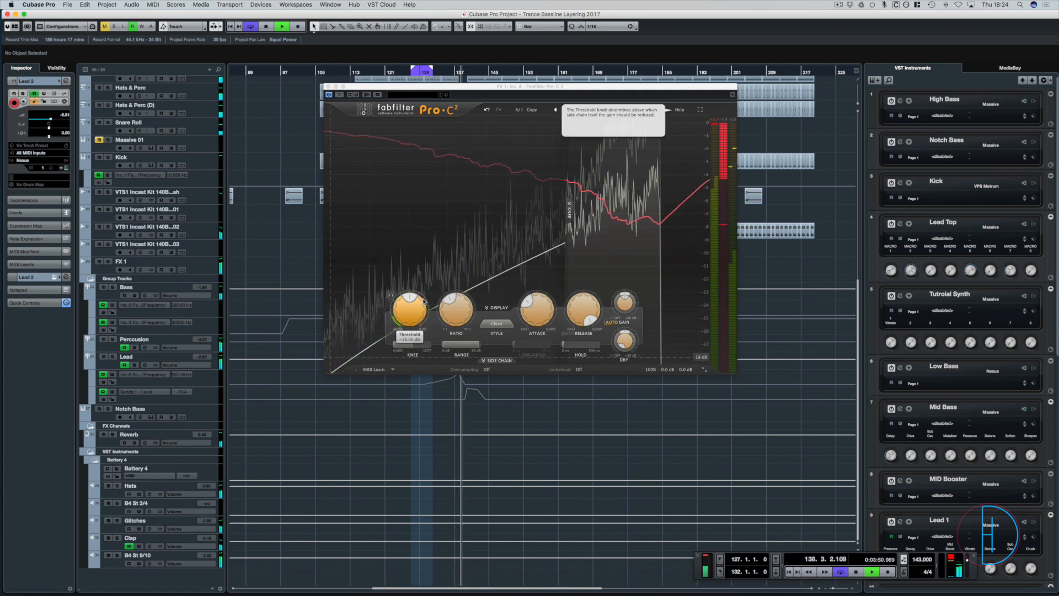
{"action": "key", "text": "space"}
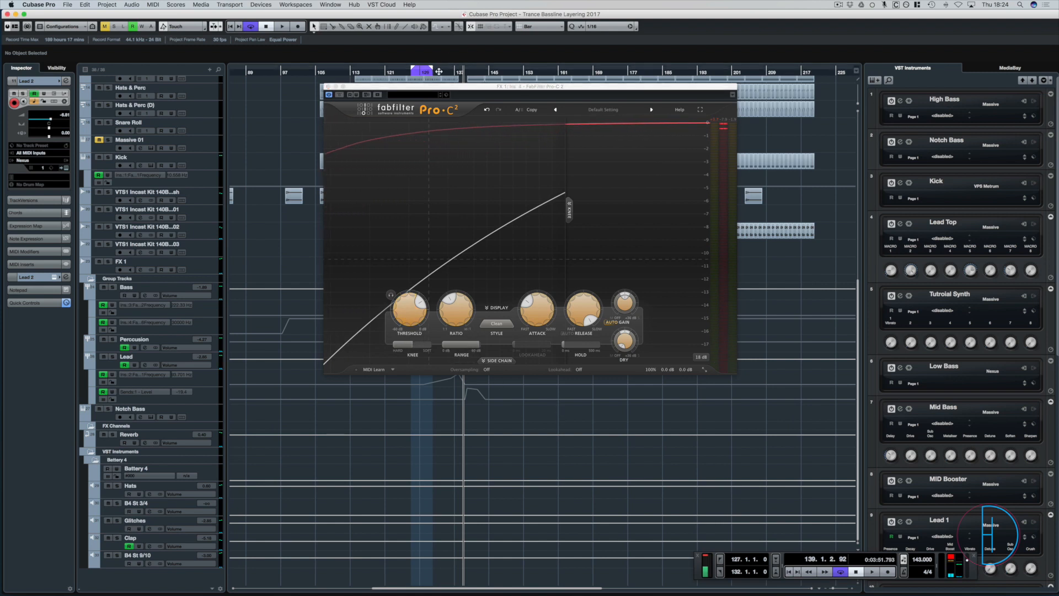
- Play the build-up from about bar 133 to bar 140 while lowering the FabFilter Pro-C 2 threshold on FX 1
{"action": "left_click", "coordinate": [444, 71]}
{"action": "key", "text": "space"}
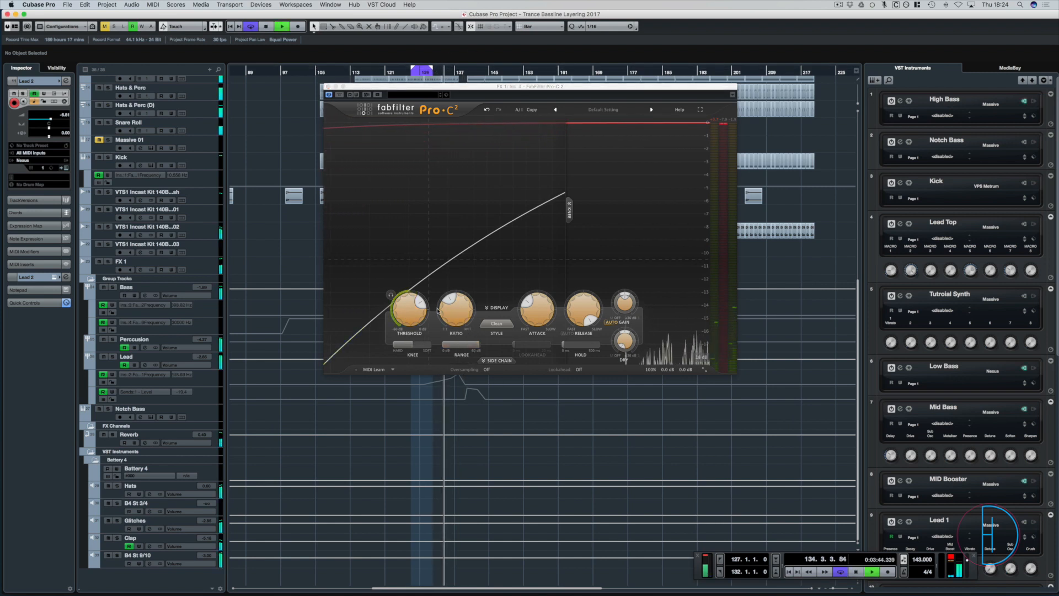
{"action": "mouse_move", "coordinate": [414, 306]}
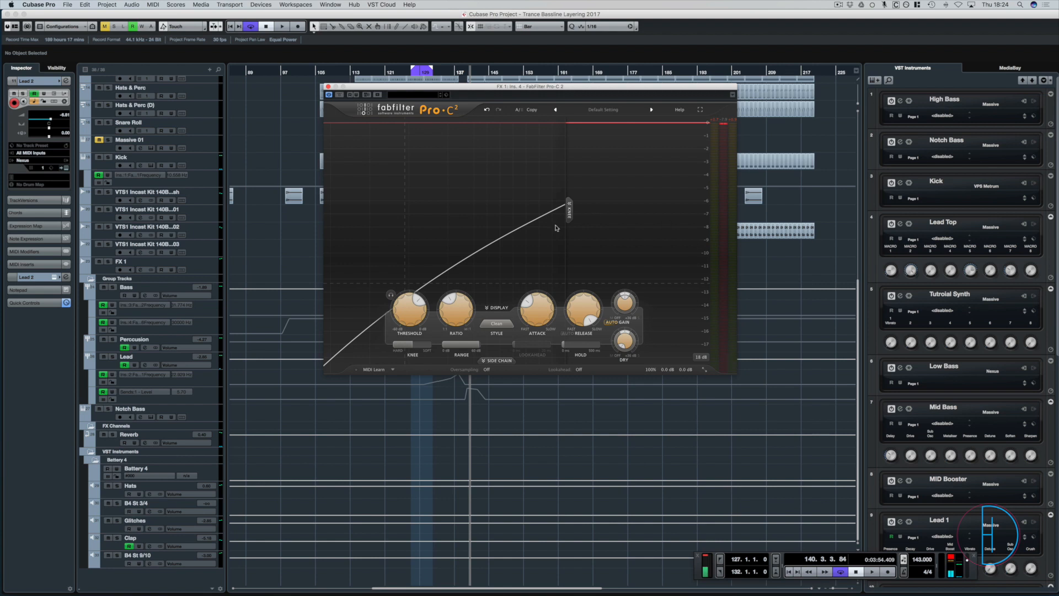
{"action": "left_click", "coordinate": [645, 427]}
- Replay the build-up from about bar 133 to bar 140, check FX 1's compression, and close the FabFilter Pro-C 2
{"action": "left_click", "coordinate": [428, 69]}
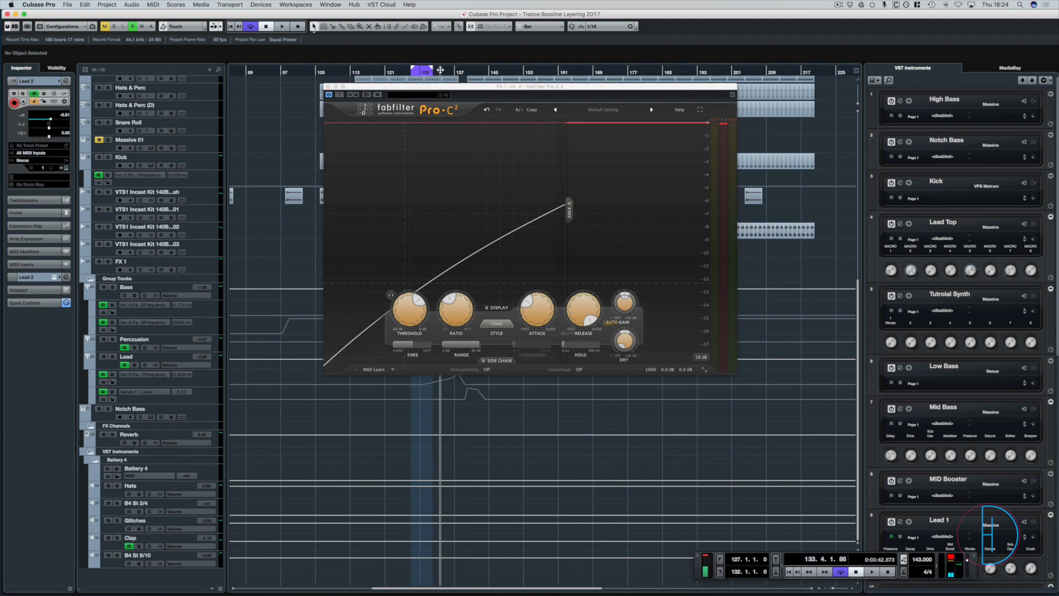
{"action": "key", "text": "space"}
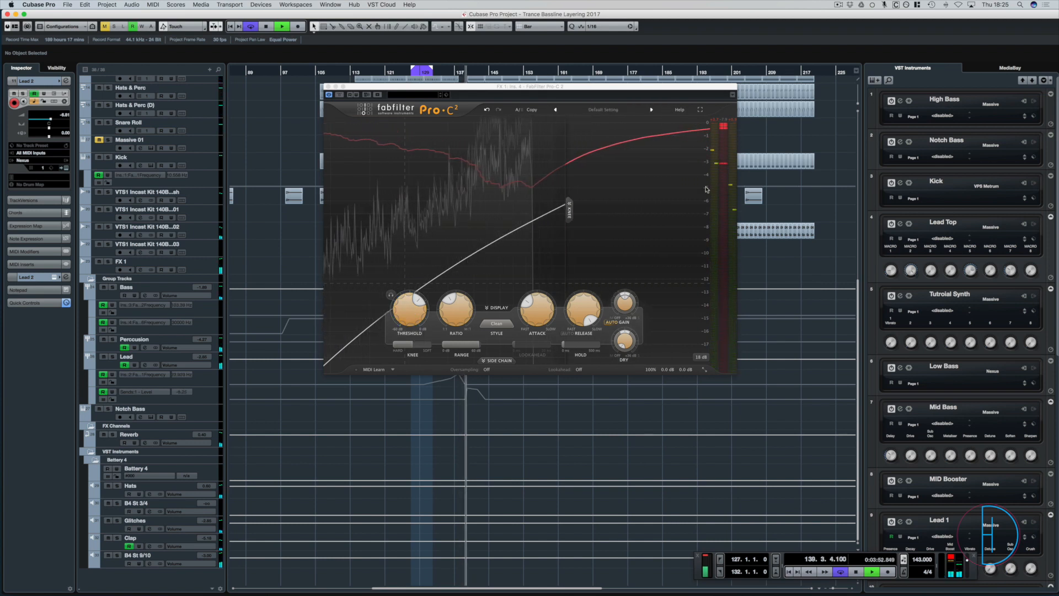
{"action": "key", "text": "space"}
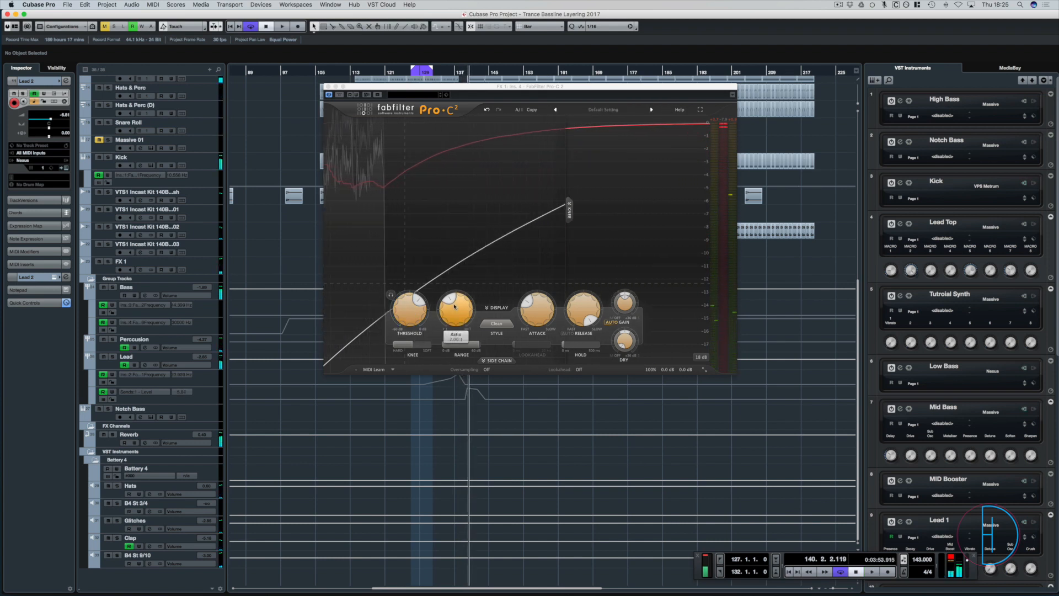
{"action": "left_click_drag", "start_coordinate": [423, 348], "coordinate": [403, 346]}
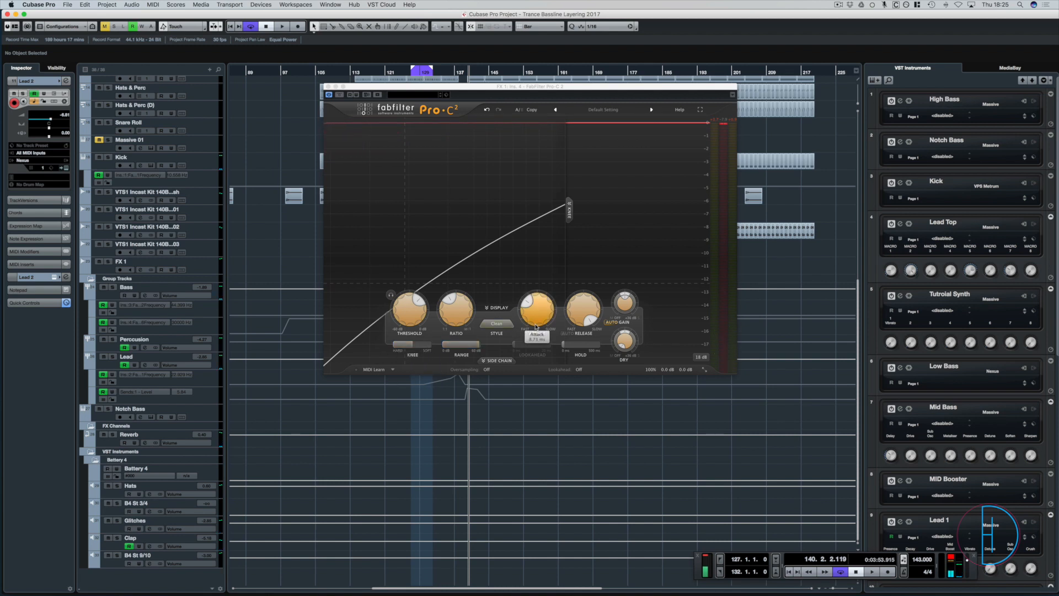
{"action": "mouse_move", "coordinate": [535, 326]}
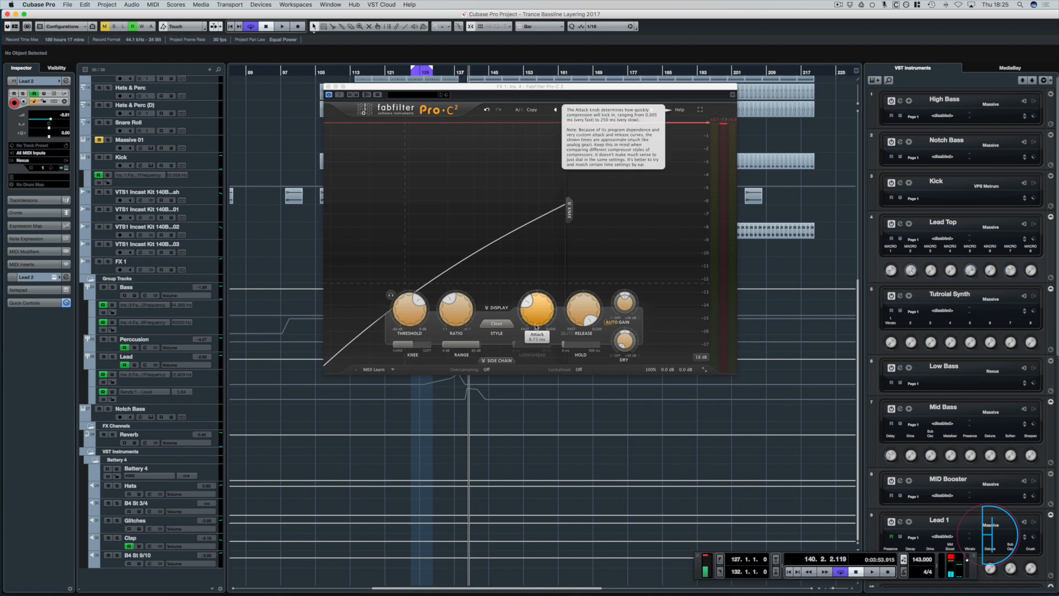
{"action": "left_click", "coordinate": [328, 87]}
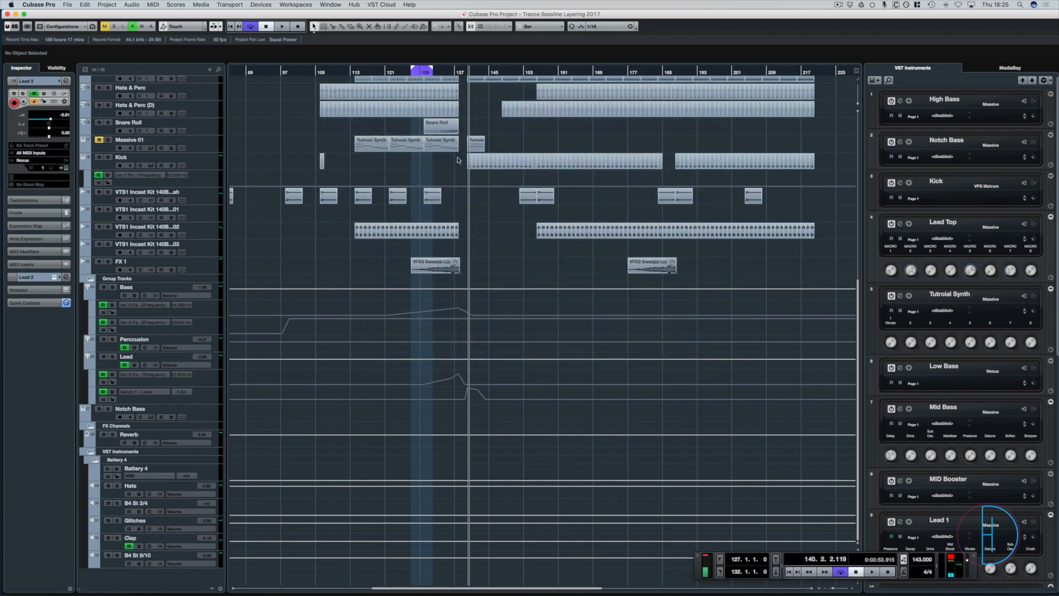
- Move the playback cursor to bar 152 and rename the first VTS1 Incast Kit audio track below Kick as Crash Samples
{"action": "scroll", "coordinate": [457, 160], "scroll_direction": "up", "scroll_amount": 10}
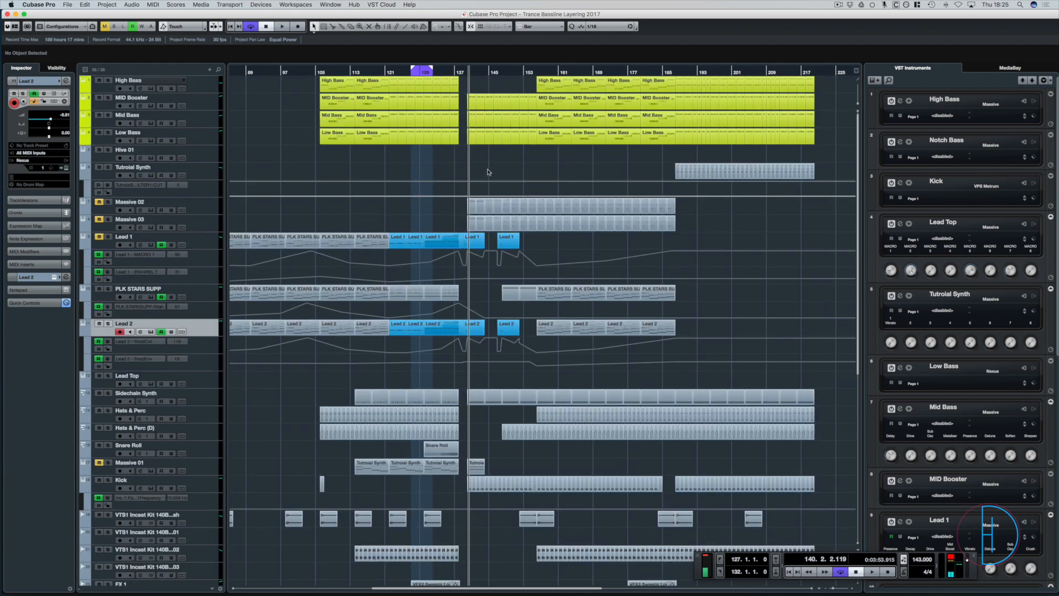
{"action": "scroll", "coordinate": [454, 288], "scroll_direction": "down", "scroll_amount": 10}
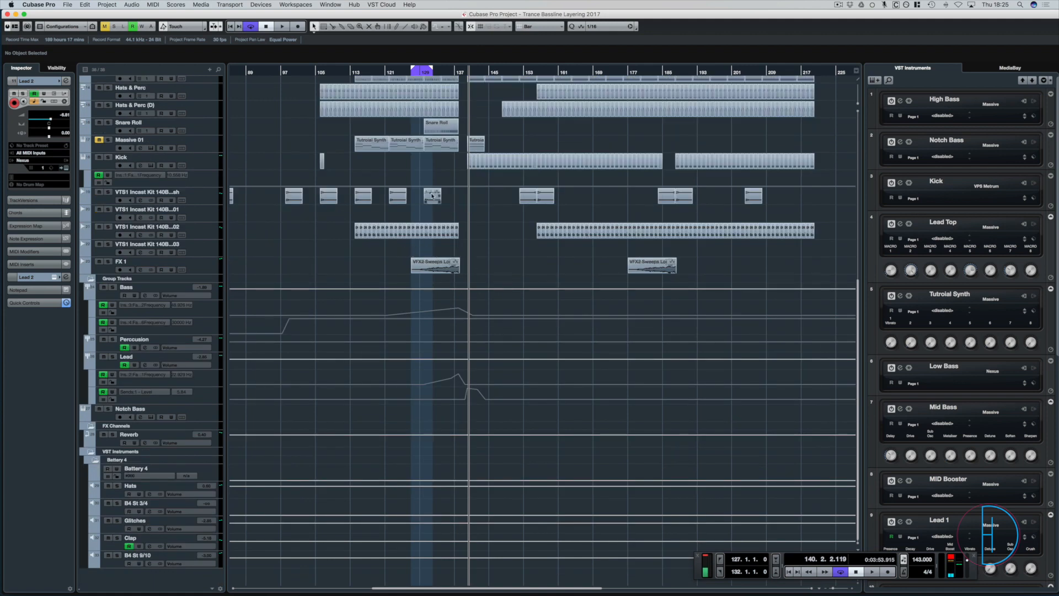
{"action": "left_click", "coordinate": [423, 73]}
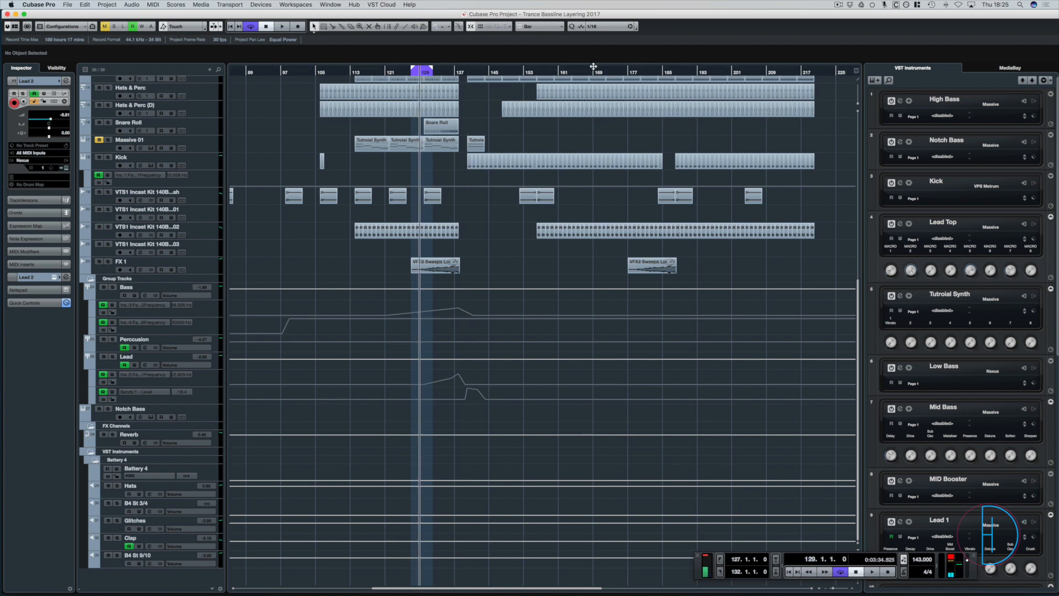
{"action": "left_click", "coordinate": [519, 72]}
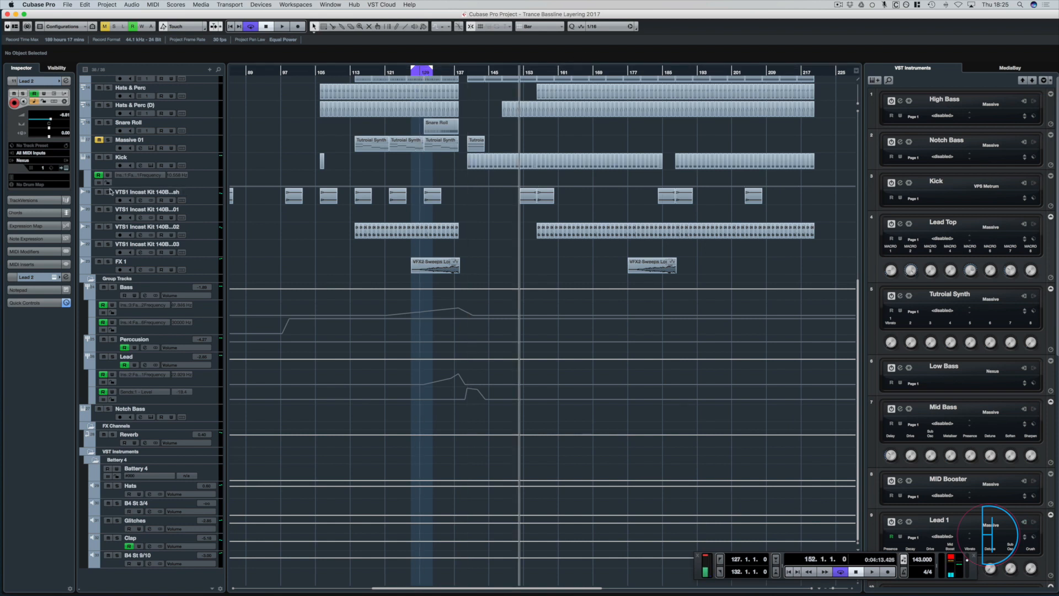
{"action": "left_click", "coordinate": [127, 192]}
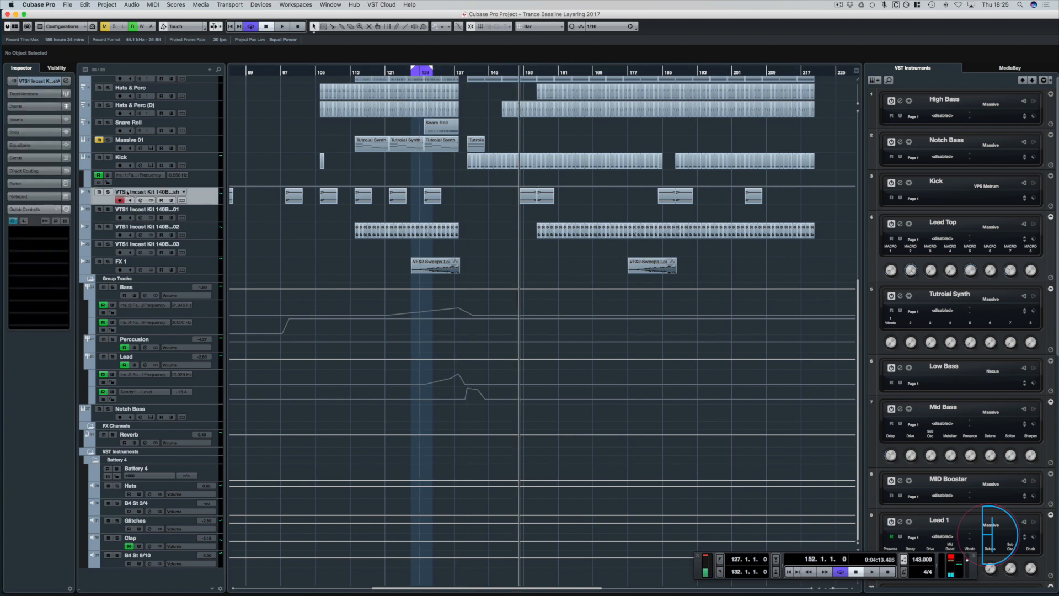
{"action": "double_click", "coordinate": [127, 193]}
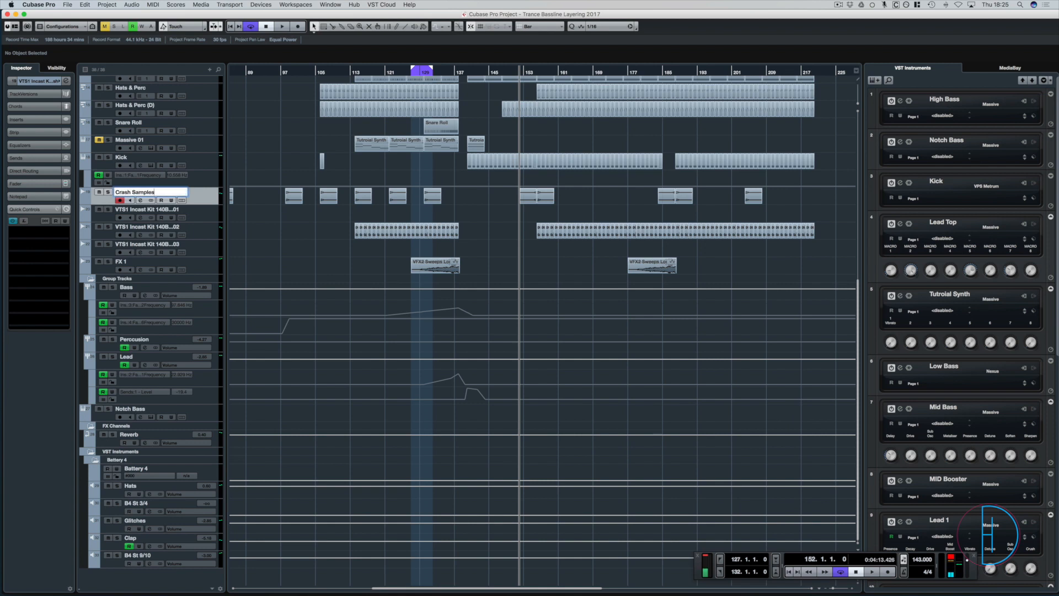
{"action": "key", "text": "Return"}
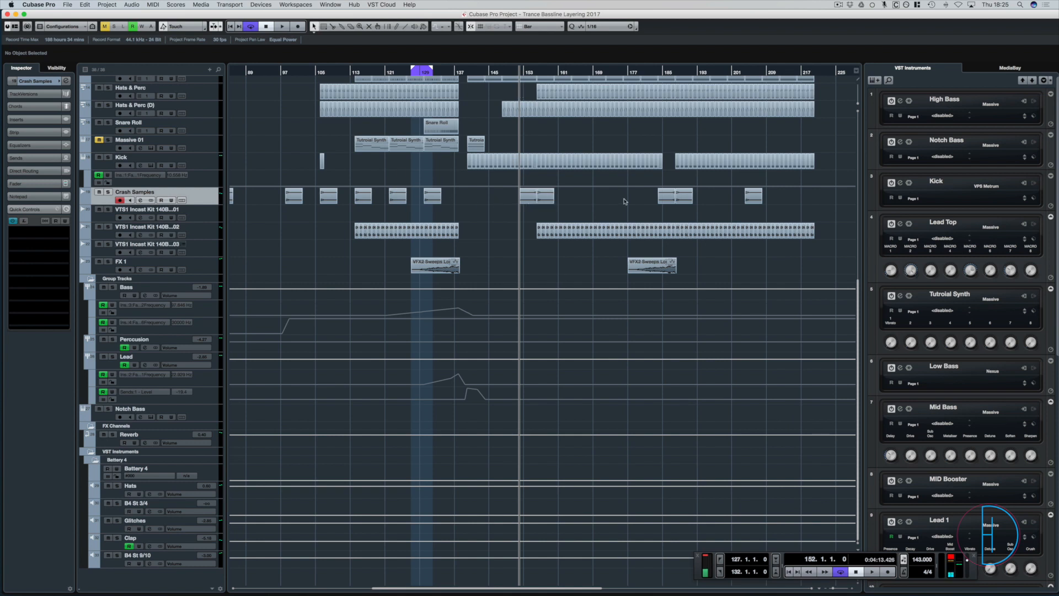
- Listen to the crash at bar 152 with the Crash Samples track soloed, and clear the solo
{"action": "left_click", "coordinate": [534, 199]}
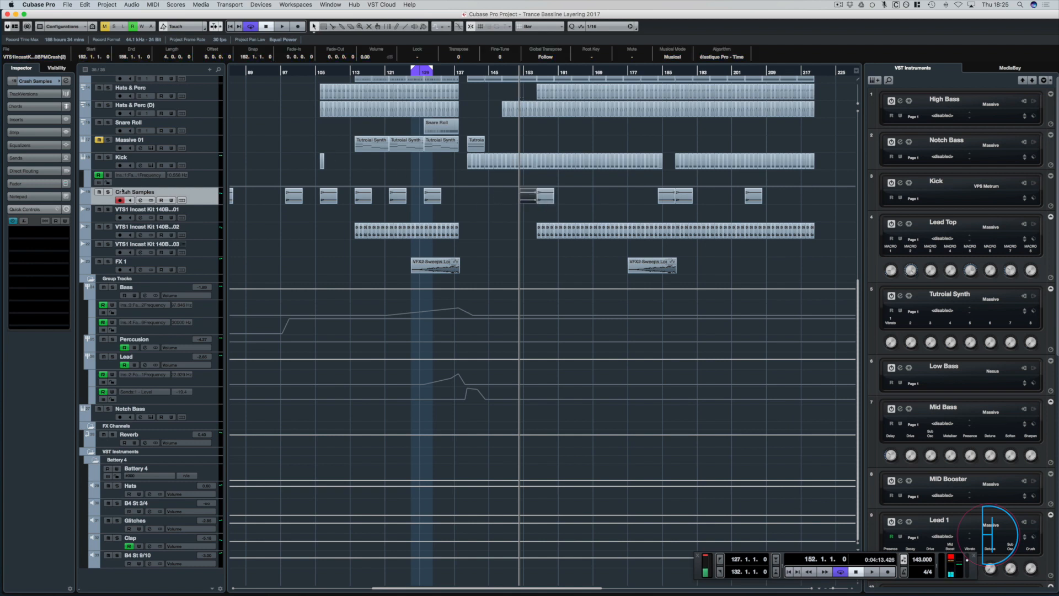
{"action": "left_click", "coordinate": [108, 192]}
{"action": "left_click", "coordinate": [531, 67]}
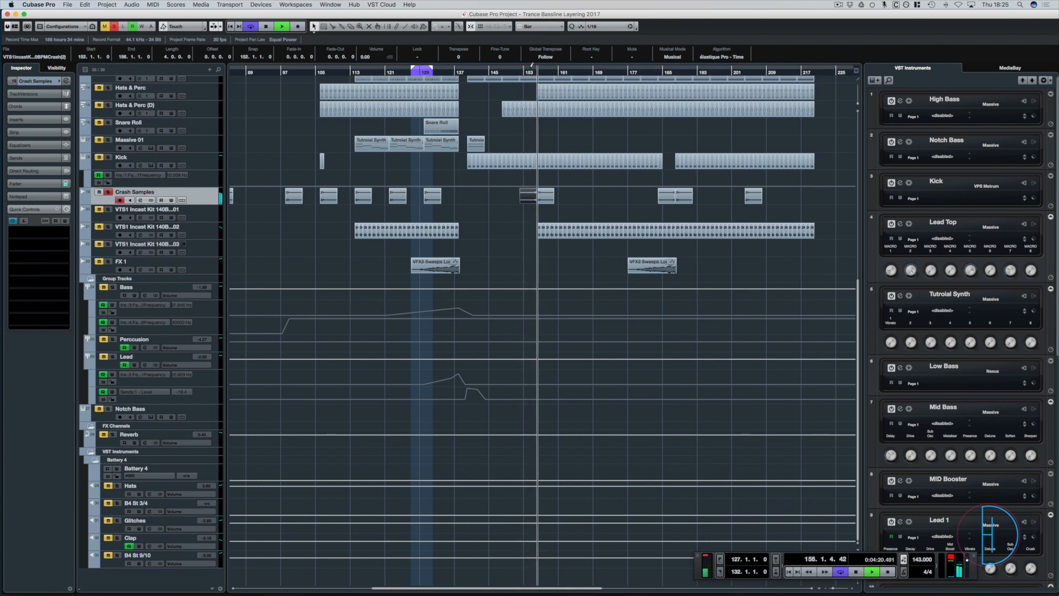
{"action": "key", "text": "space"}
{"action": "left_click", "coordinate": [108, 192]}
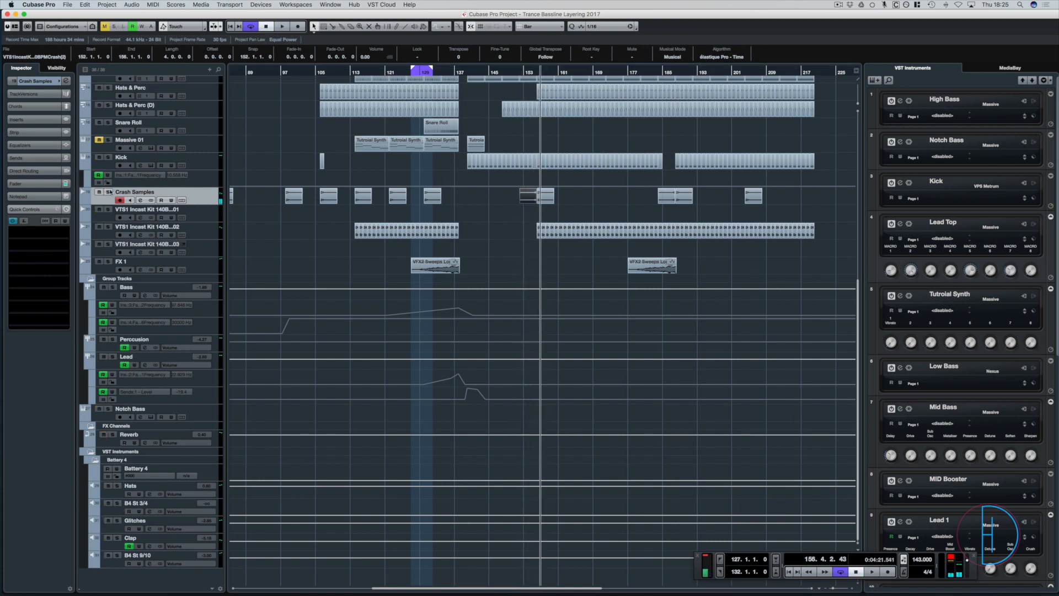
- Play the full mix up to bar 158 and enable solo defeat on the VTS1 Incast Kit 140B...02 track
{"action": "left_click", "coordinate": [527, 70]}
{"action": "key", "text": "space"}
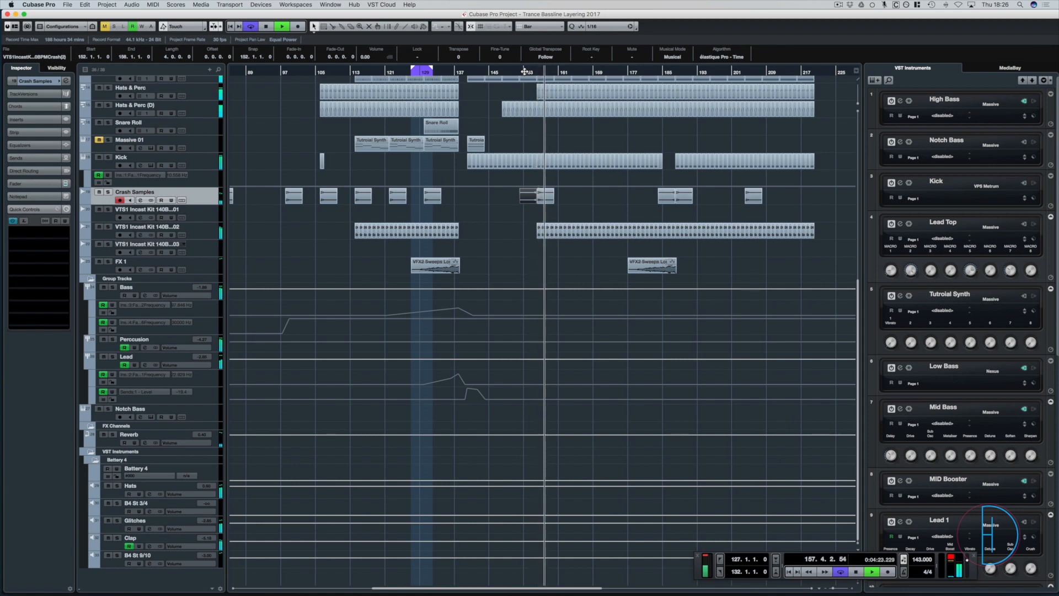
{"action": "key", "text": "space"}
{"action": "key", "text": "F3"}
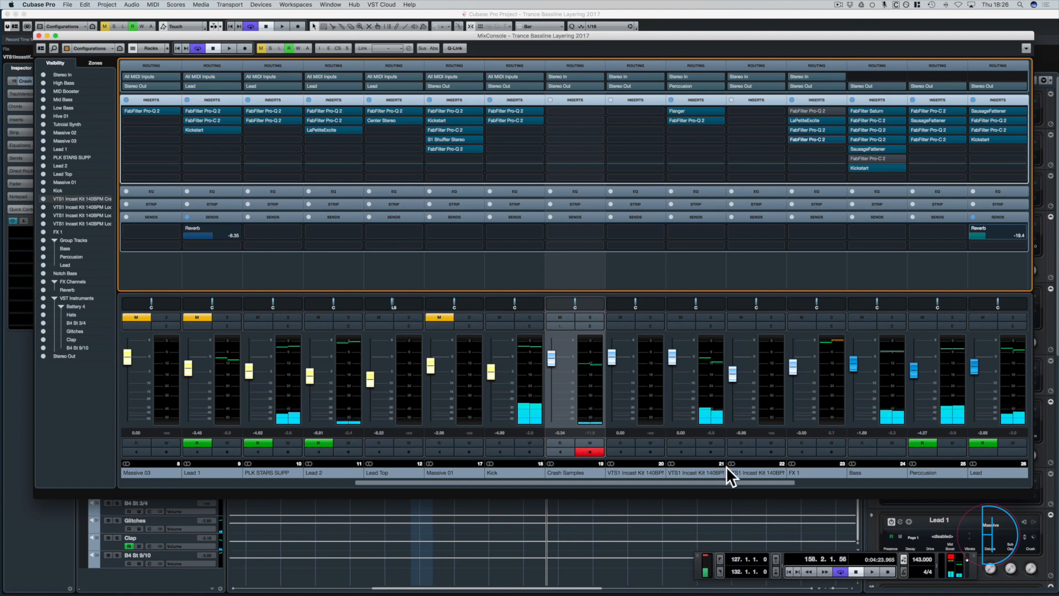
{"action": "key", "text": "F3"}
{"action": "left_click", "coordinate": [660, 536]}
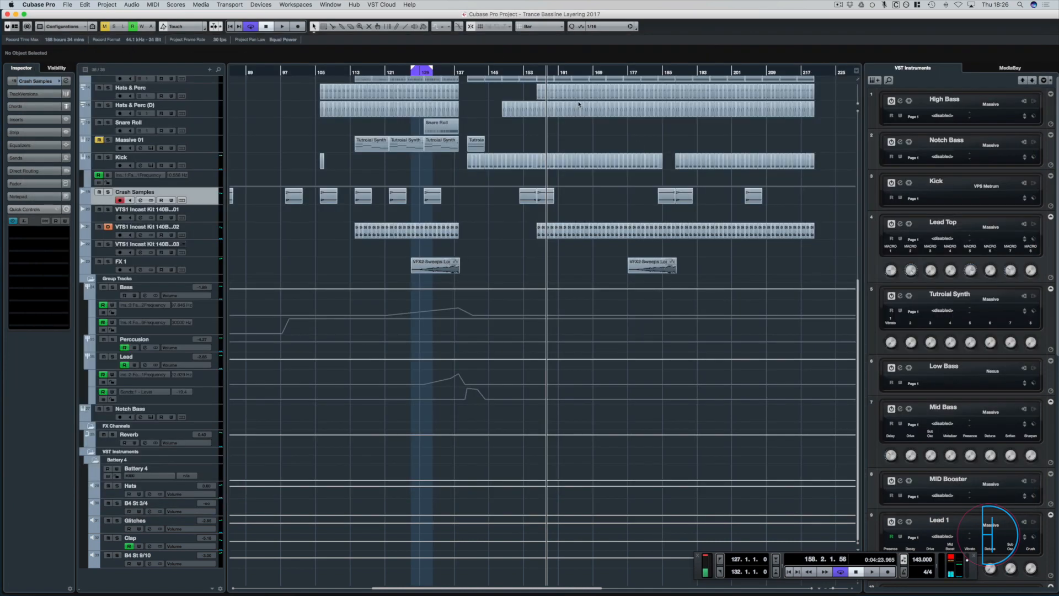
- Play the full mix up to bar 156 and watch the Crash Samples channel level in the mixer
{"action": "left_click", "coordinate": [528, 70]}
{"action": "key", "text": "space"}
{"action": "key", "text": "F3"}
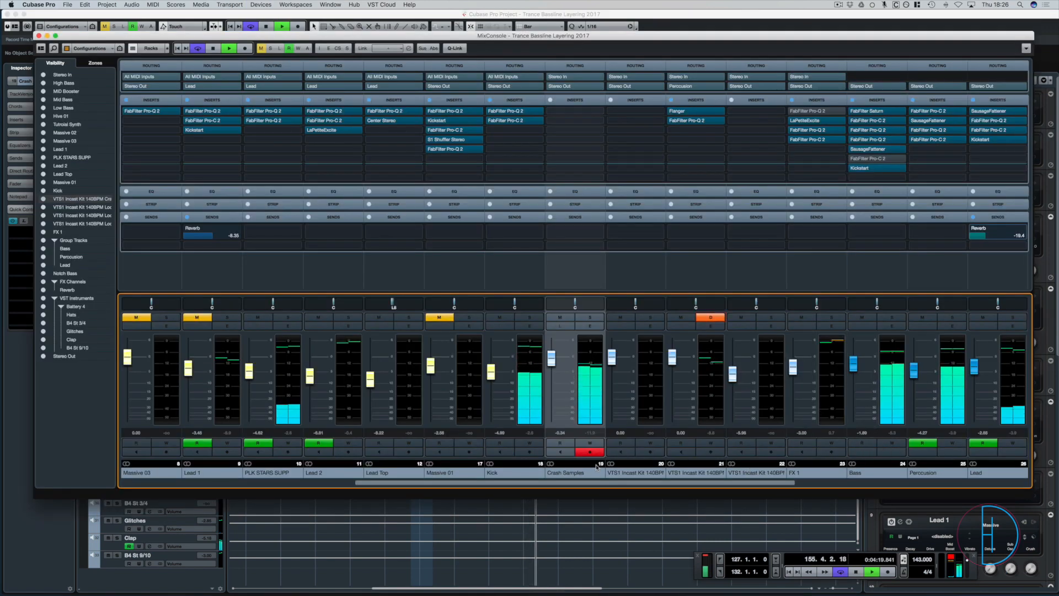
{"action": "key", "text": "space"}
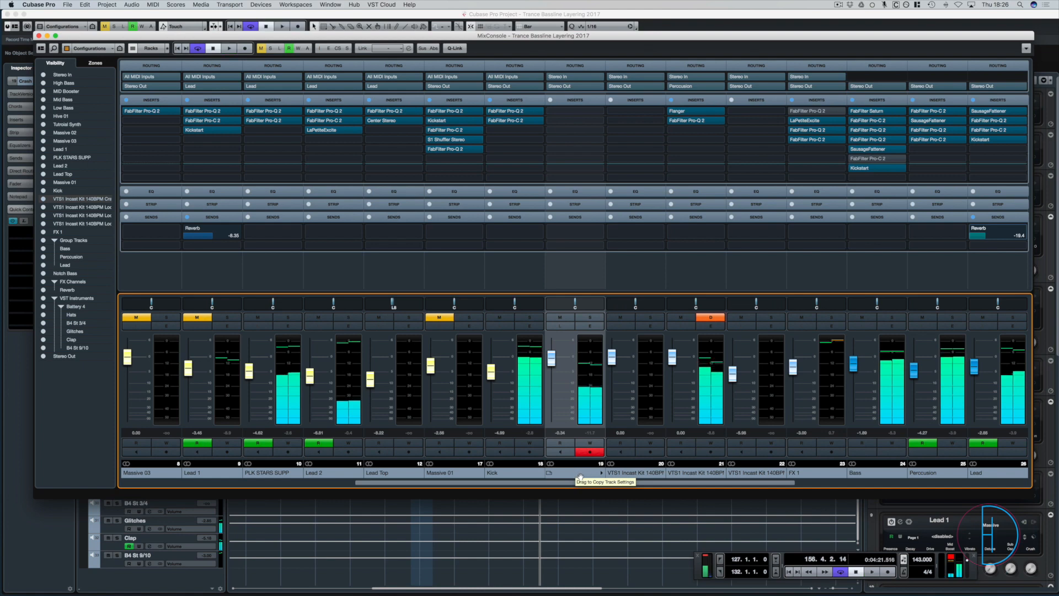
- Add a FabFilter Pro-Q 2 to Crash Samples' first insert slot with a low cut at about 477 Hz
{"action": "left_click", "coordinate": [575, 111]}
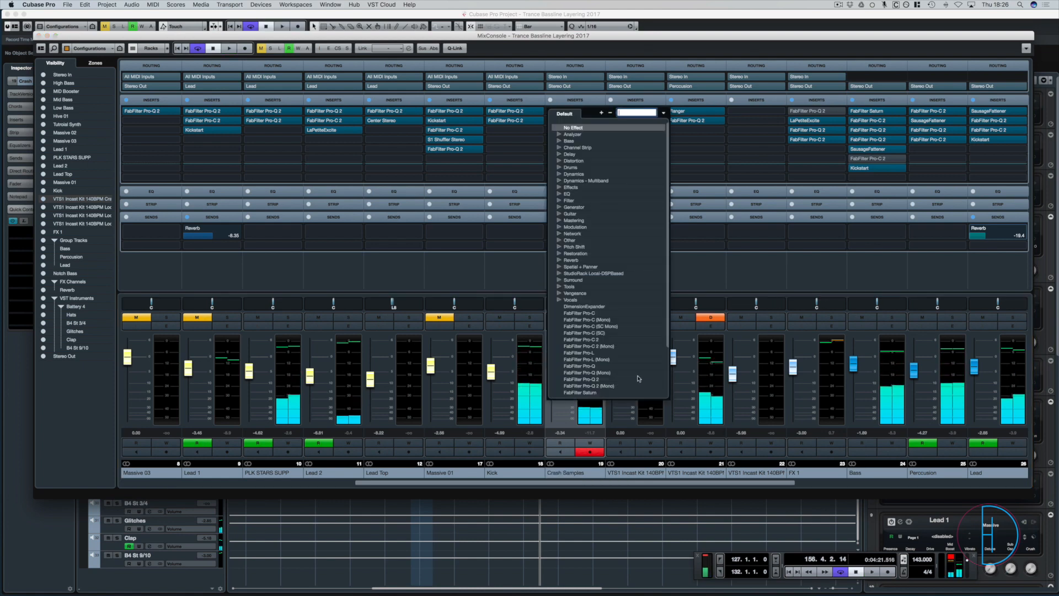
{"action": "left_click", "coordinate": [583, 379]}
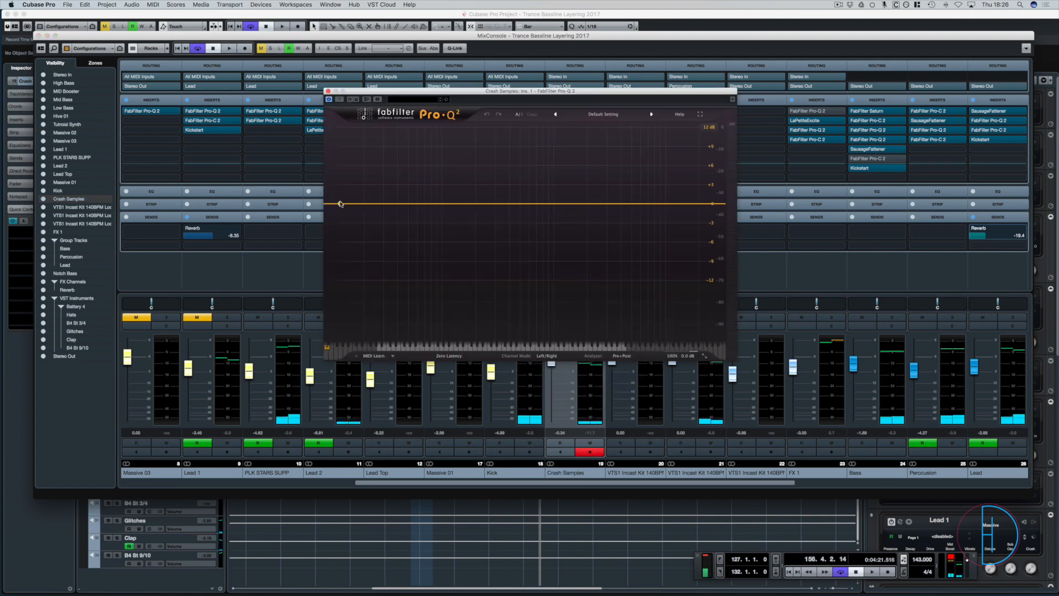
{"action": "left_click_drag", "start_coordinate": [340, 204], "coordinate": [517, 204]}
{"action": "key", "text": "F3"}
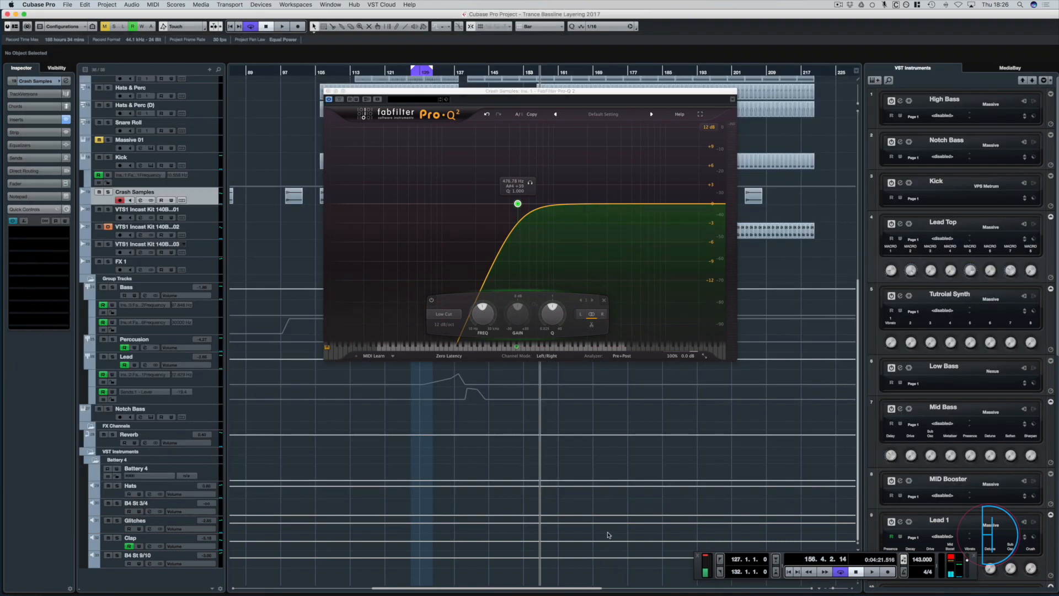
{"action": "left_click_drag", "start_coordinate": [451, 100], "coordinate": [819, 186]}
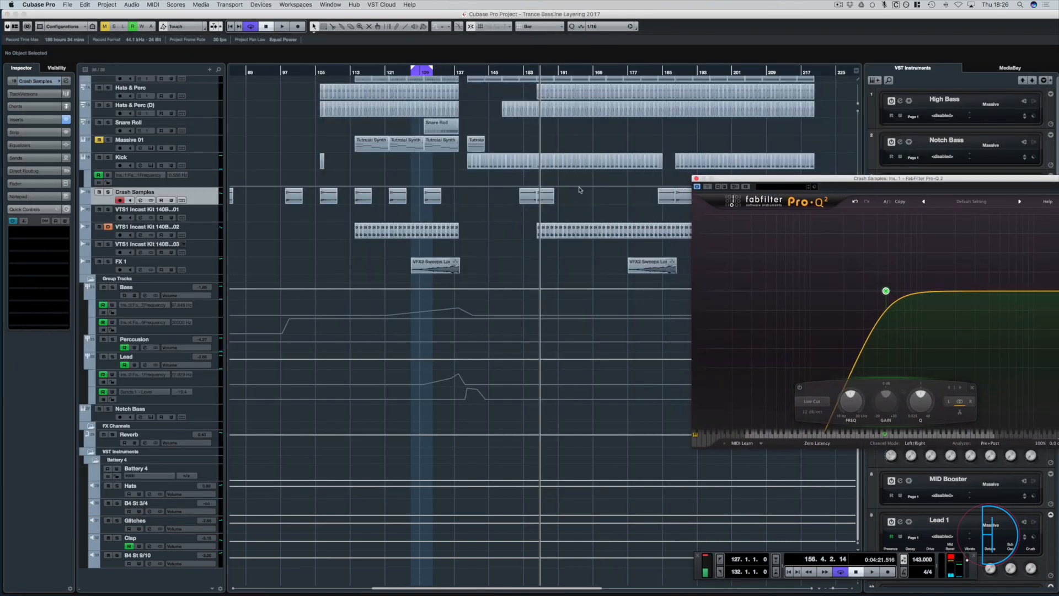
- Select the crash events at bar 152, set the locators from bar 154 to bar 158, and play that range in cycle
{"action": "left_click", "coordinate": [517, 196]}
{"action": "key", "text": "space"}
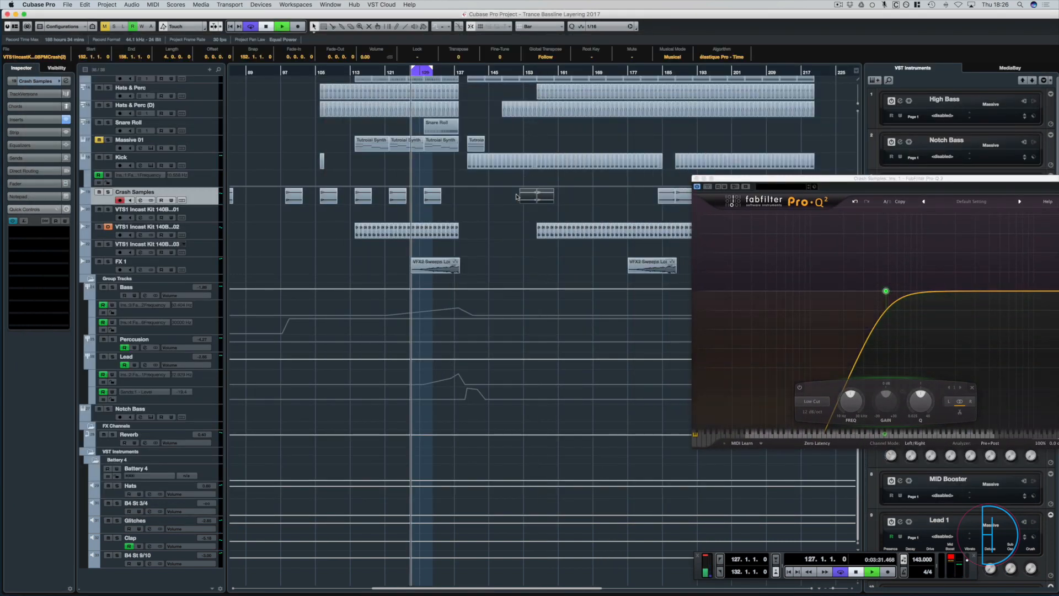
{"action": "left_click", "coordinate": [529, 72]}
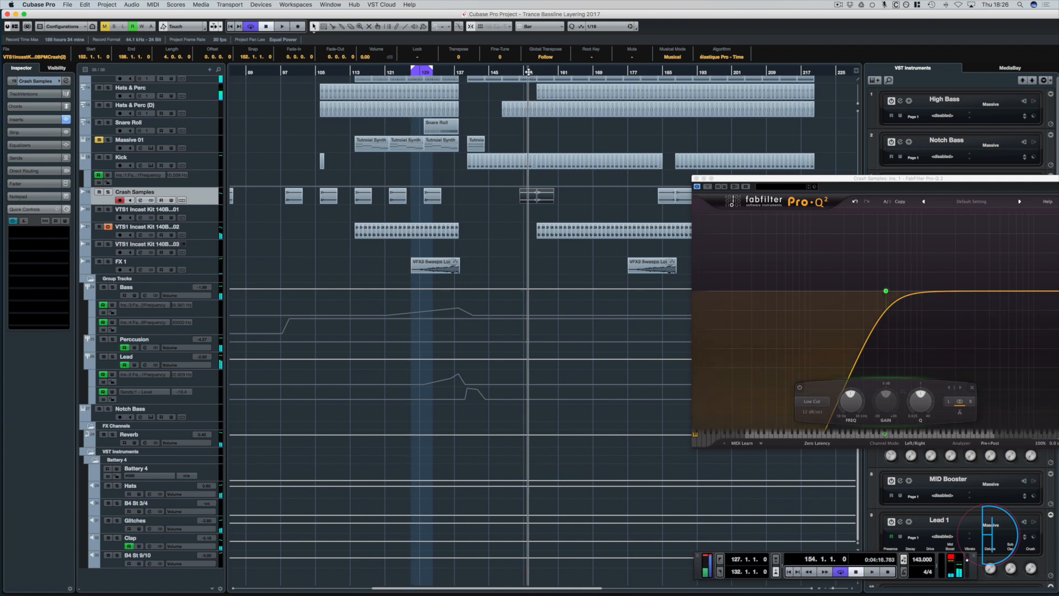
{"action": "key", "text": "p"}
{"action": "key", "text": "space"}
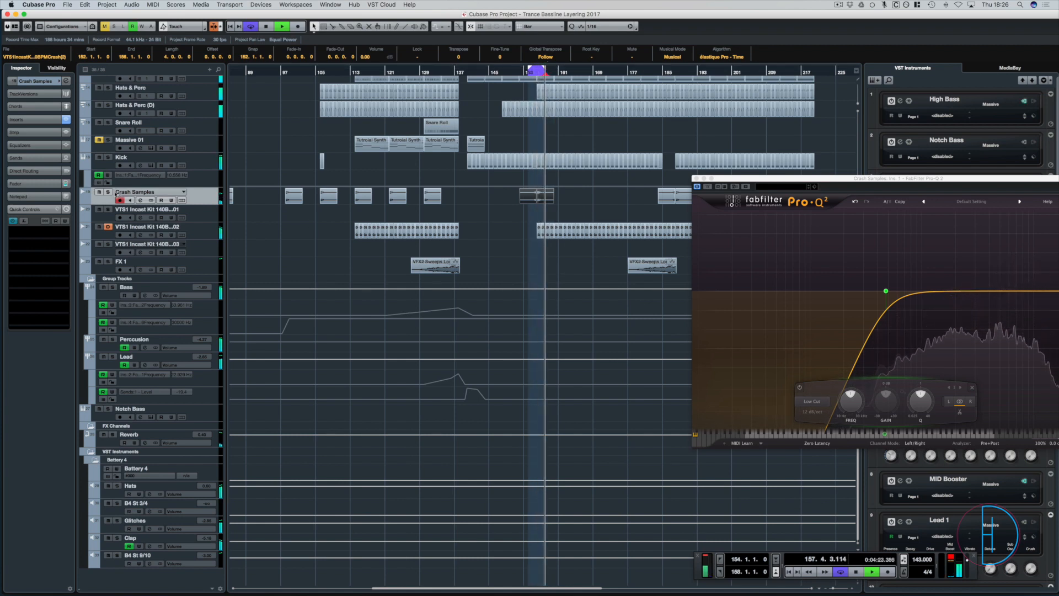
- Solo Crash Samples, raise its Pro-Q 2 low-cut frequency, and add a slight high-shelf boost at about 7 kHz
{"action": "left_click", "coordinate": [109, 193]}
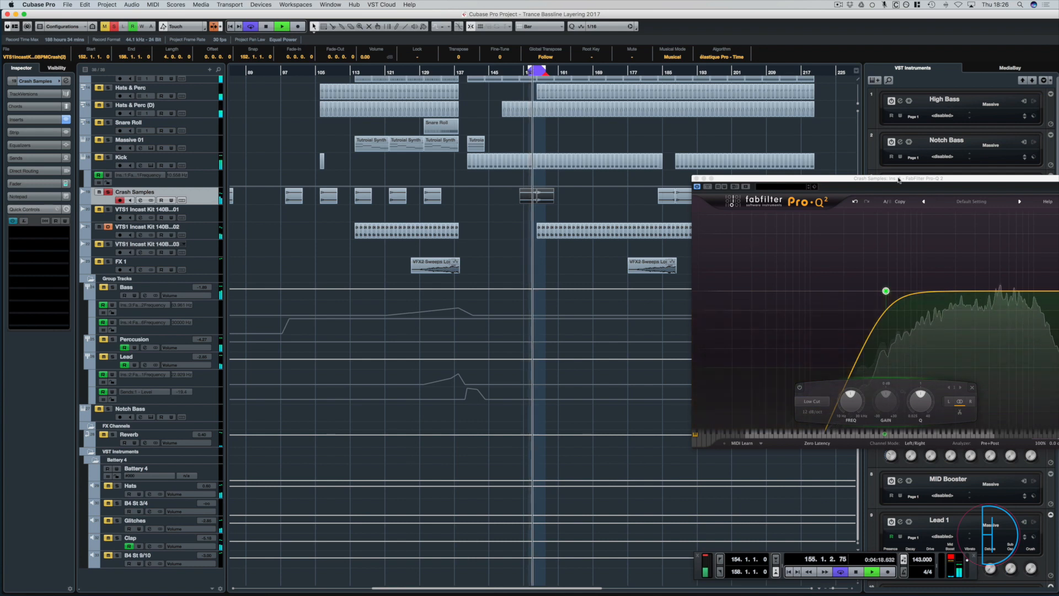
{"action": "left_click_drag", "start_coordinate": [906, 179], "coordinate": [696, 144]}
{"action": "left_click_drag", "start_coordinate": [674, 256], "coordinate": [721, 261]}
{"action": "double_click", "coordinate": [806, 246]}
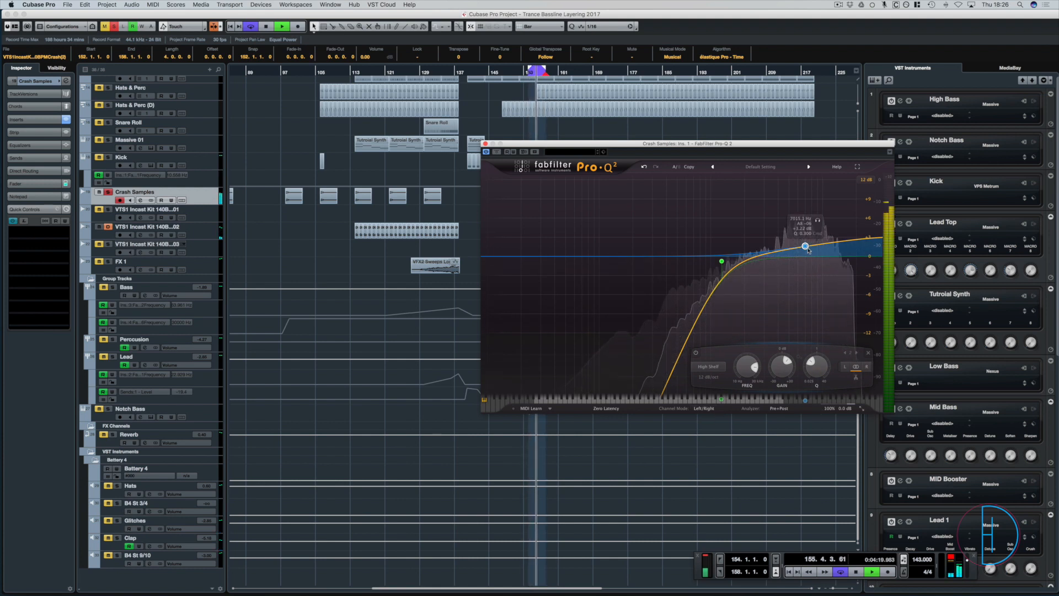
{"action": "left_click", "coordinate": [485, 143]}
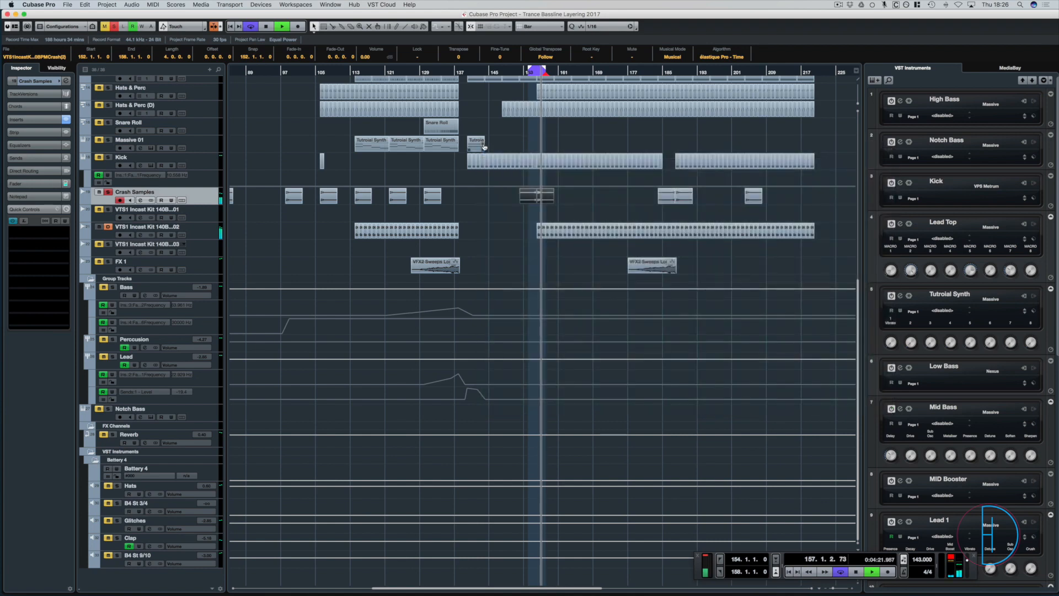
- Add FabFilter Saturn to Crash Samples' second insert slot and tilt its tone controls from reduced lows to raised highs
{"action": "key", "text": "F3"}
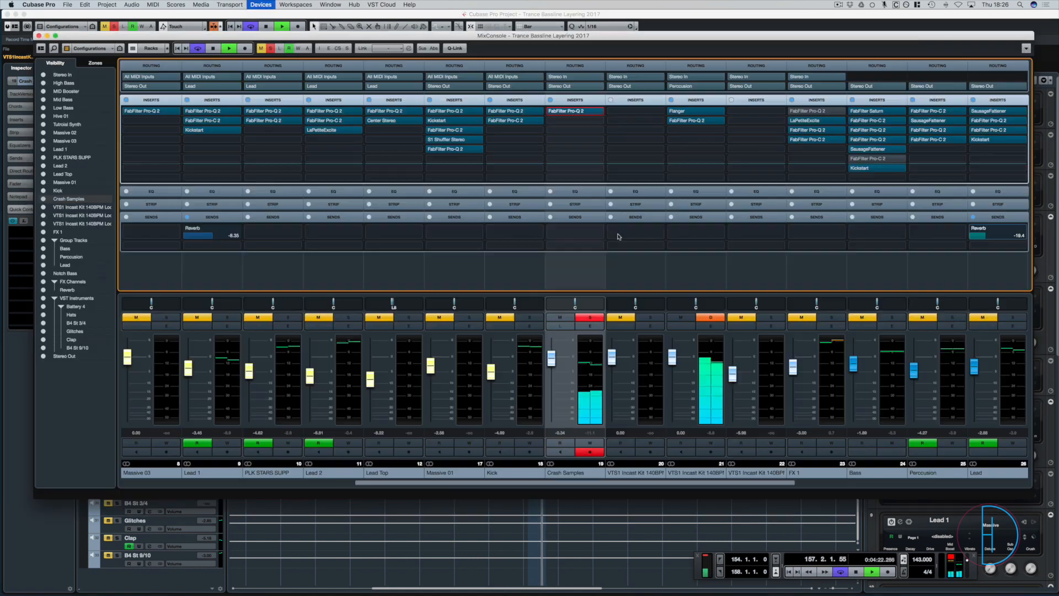
{"action": "left_click", "coordinate": [574, 120]}
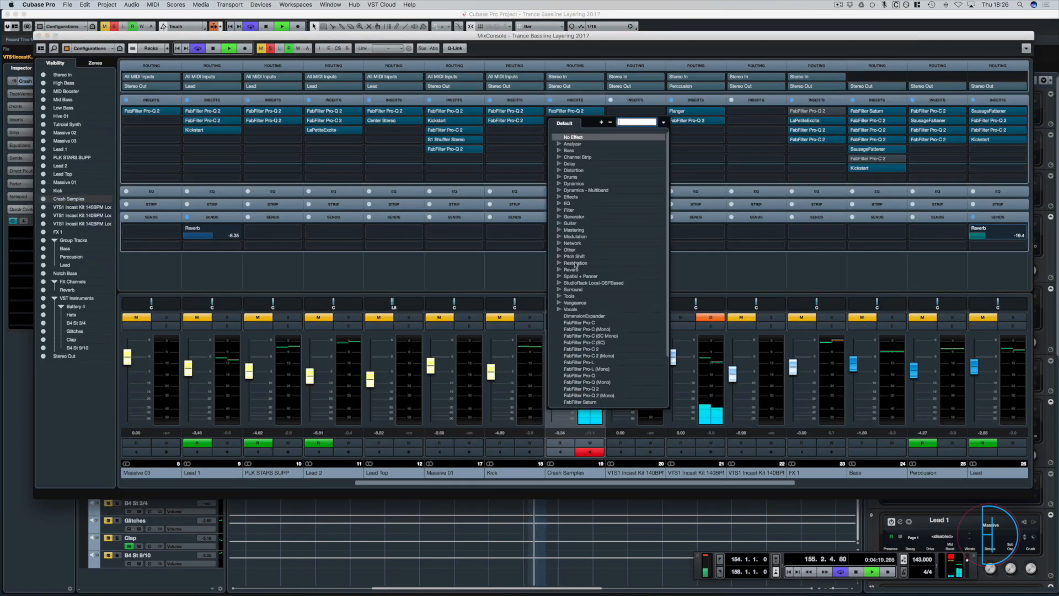
{"action": "left_click", "coordinate": [581, 402]}
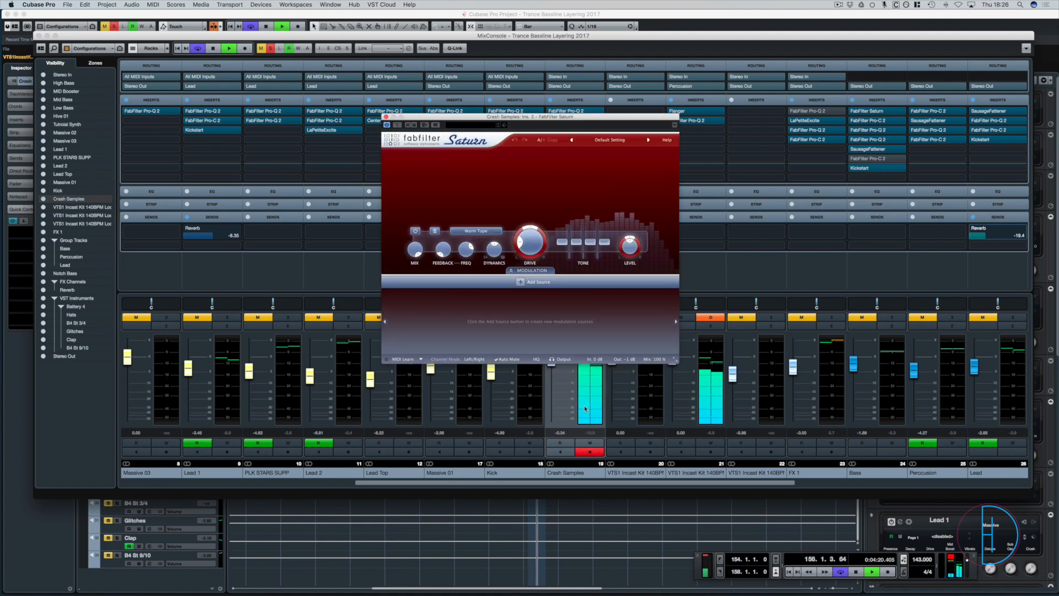
{"action": "left_click_drag", "start_coordinate": [564, 116], "coordinate": [471, 125]}
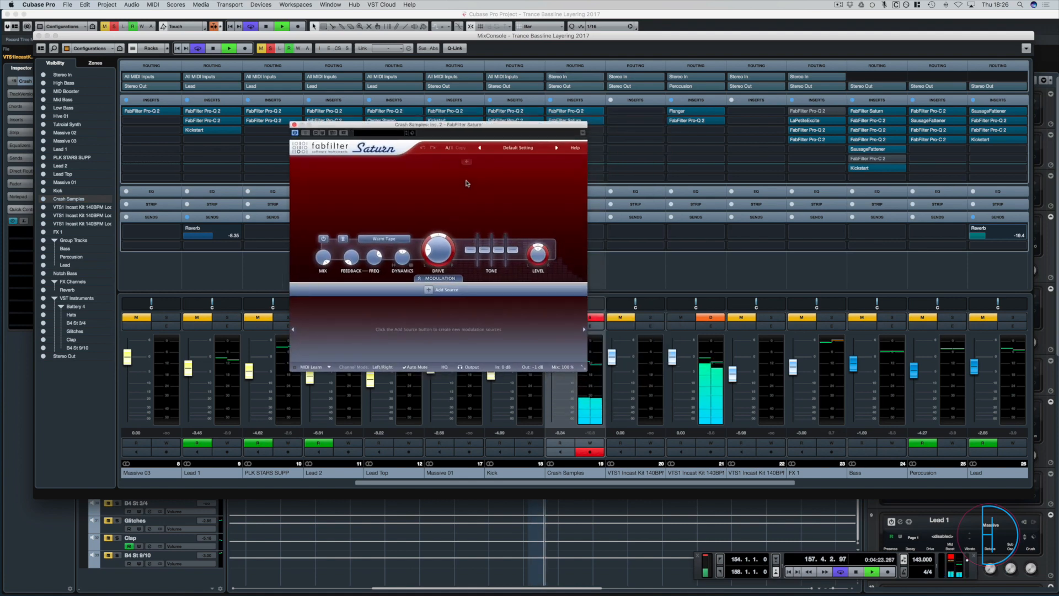
{"action": "left_click_drag", "start_coordinate": [514, 249], "coordinate": [484, 256]}
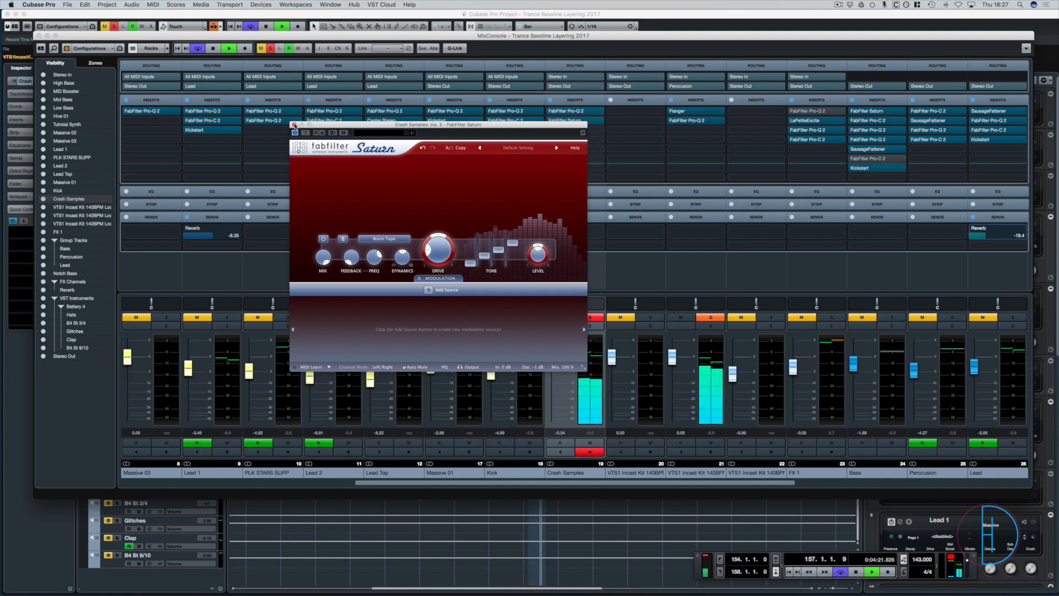
{"action": "left_click", "coordinate": [294, 125]}
{"action": "key", "text": "space"}
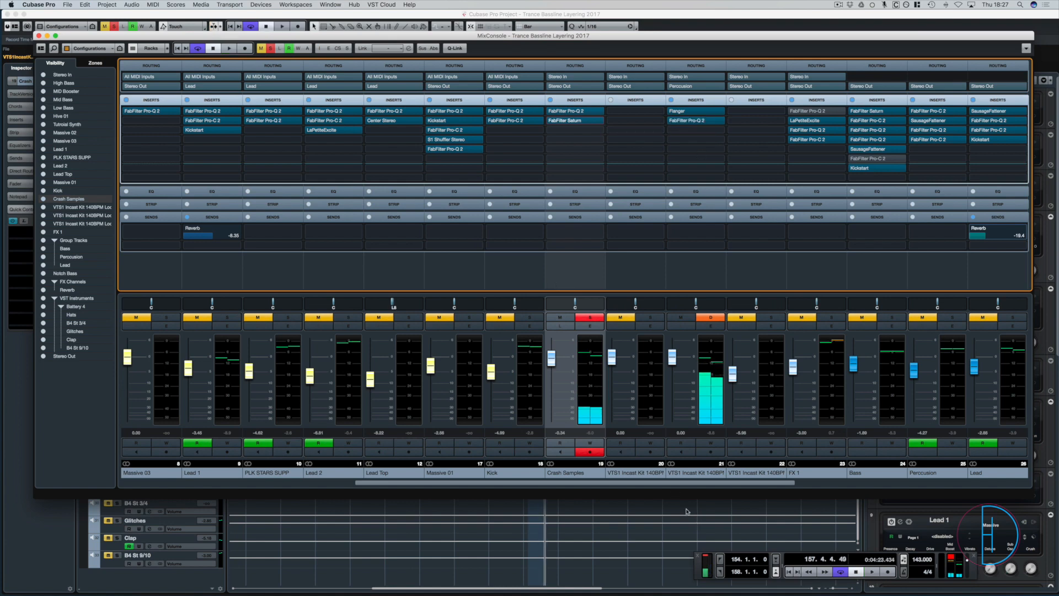
- Deactivate all solos and play the full mix from bar 153
{"action": "key", "text": "F3"}
{"action": "left_click", "coordinate": [528, 79]}
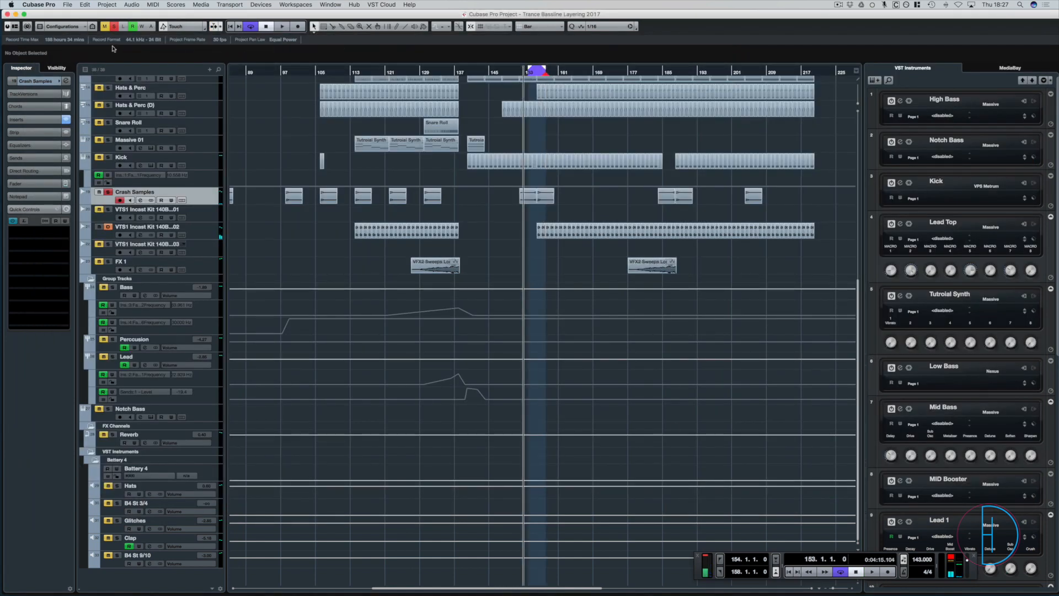
{"action": "left_click", "coordinate": [115, 26]}
{"action": "key", "text": "space"}
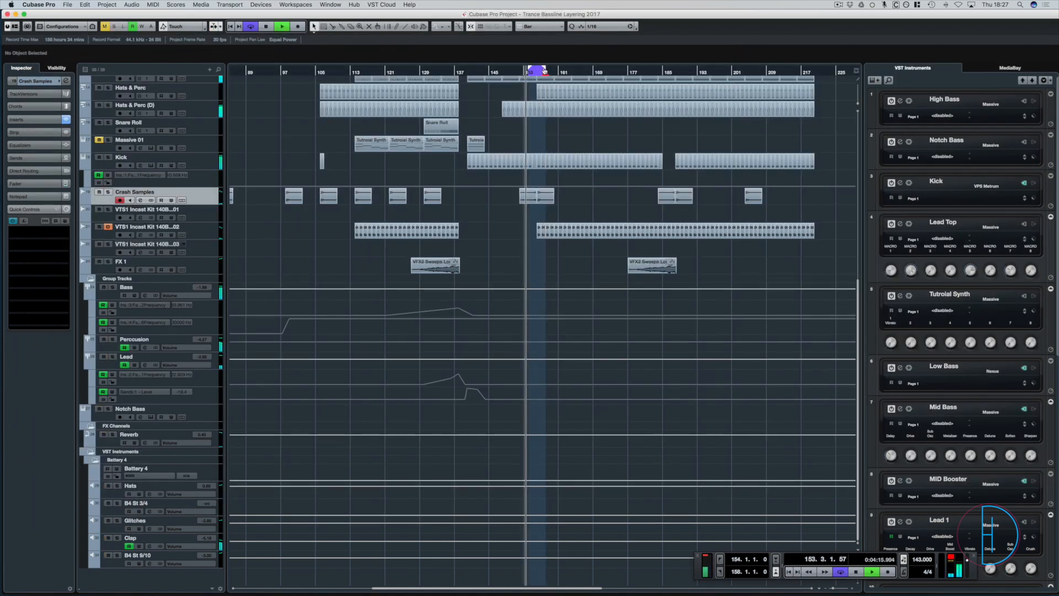
{"action": "left_click", "coordinate": [530, 72]}
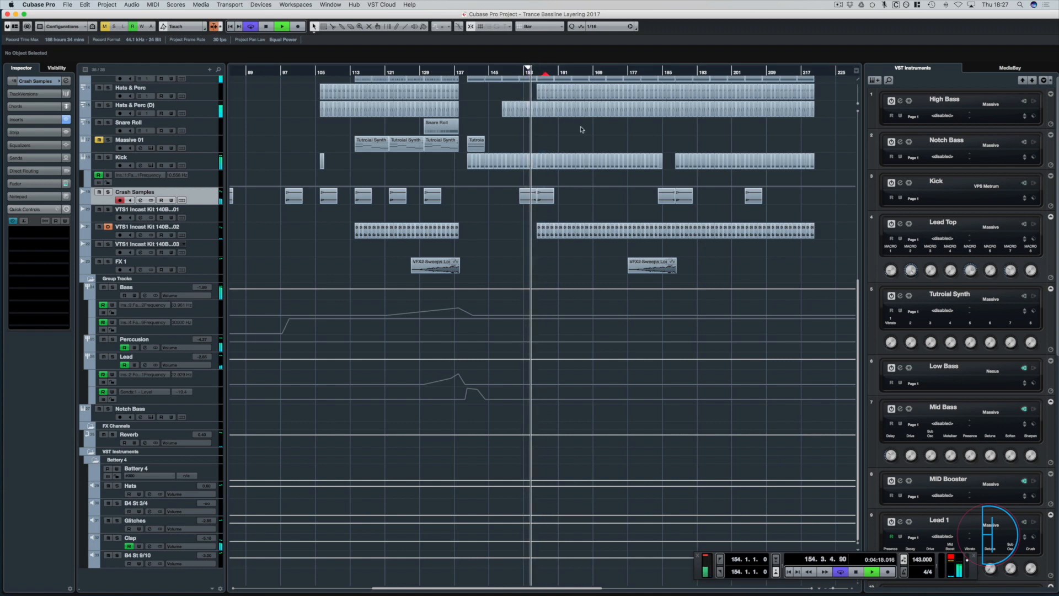
- Lower the Crash Samples fader to -1.14 dB and its Pro-Q 2 low-cut frequency to about 455 Hz
{"action": "key", "text": "F3"}
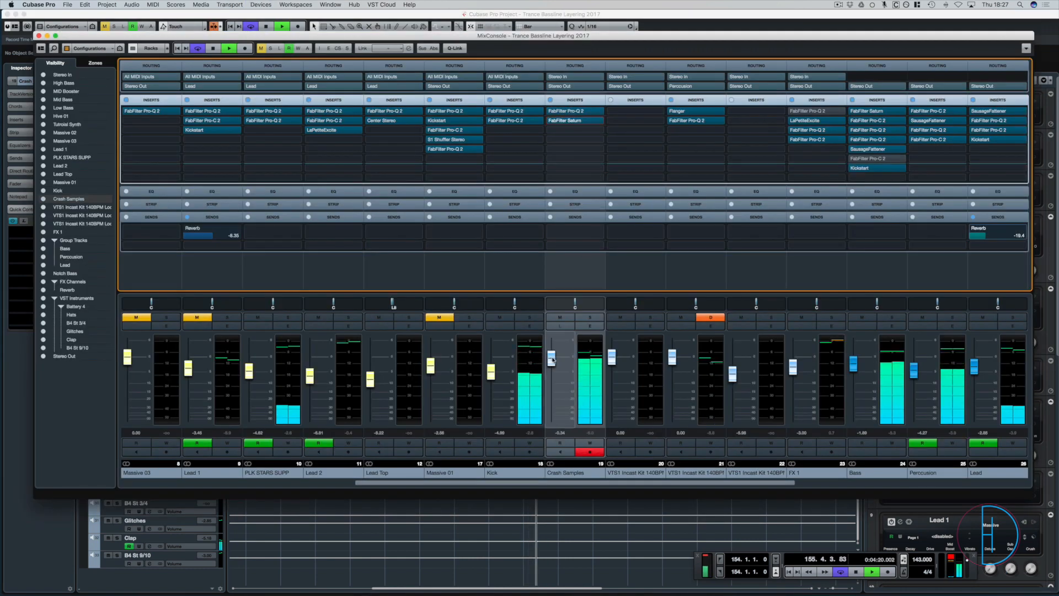
{"action": "left_click_drag", "start_coordinate": [554, 362], "coordinate": [554, 366]}
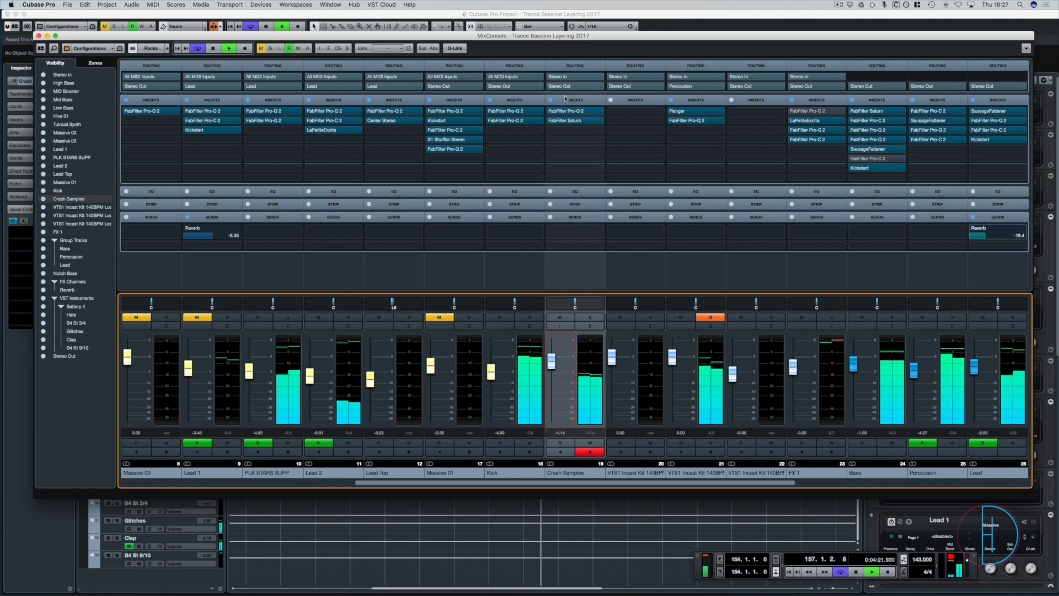
{"action": "left_click", "coordinate": [555, 111]}
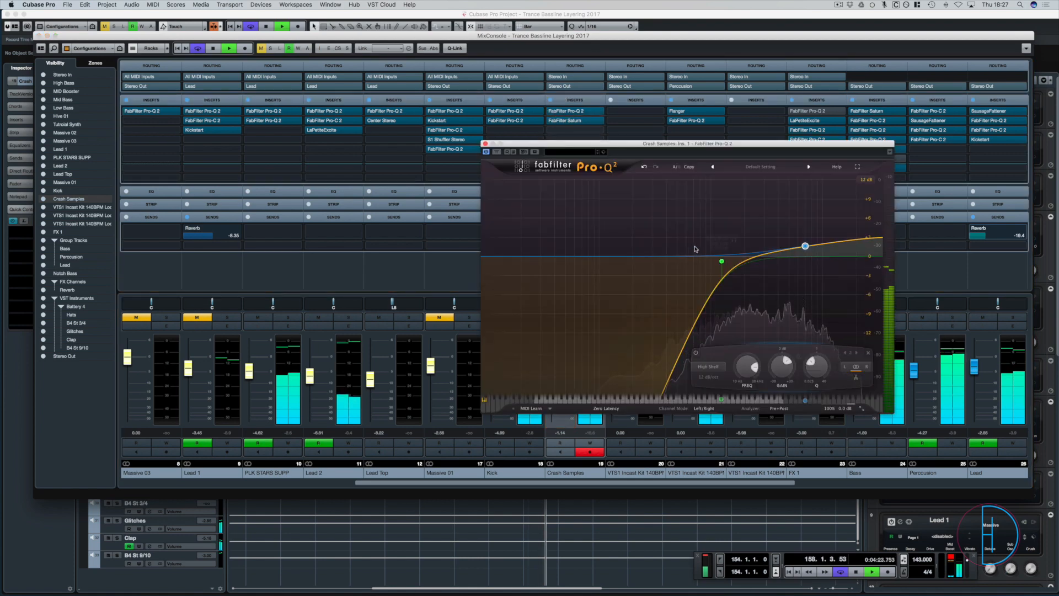
{"action": "left_click_drag", "start_coordinate": [720, 261], "coordinate": [672, 260]}
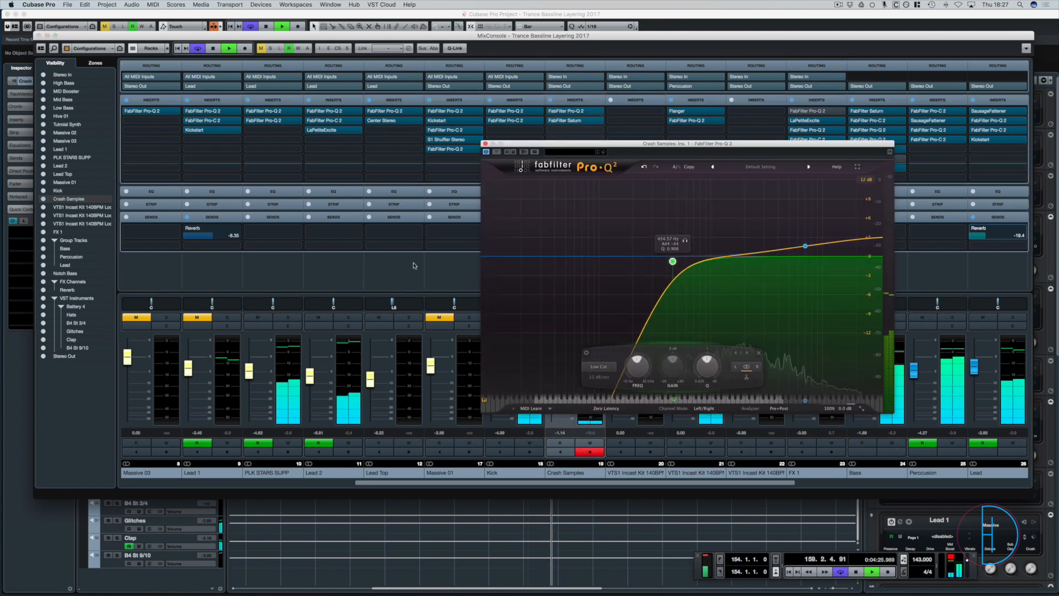
{"action": "left_click", "coordinate": [474, 398]}
{"action": "key", "text": "F3"}
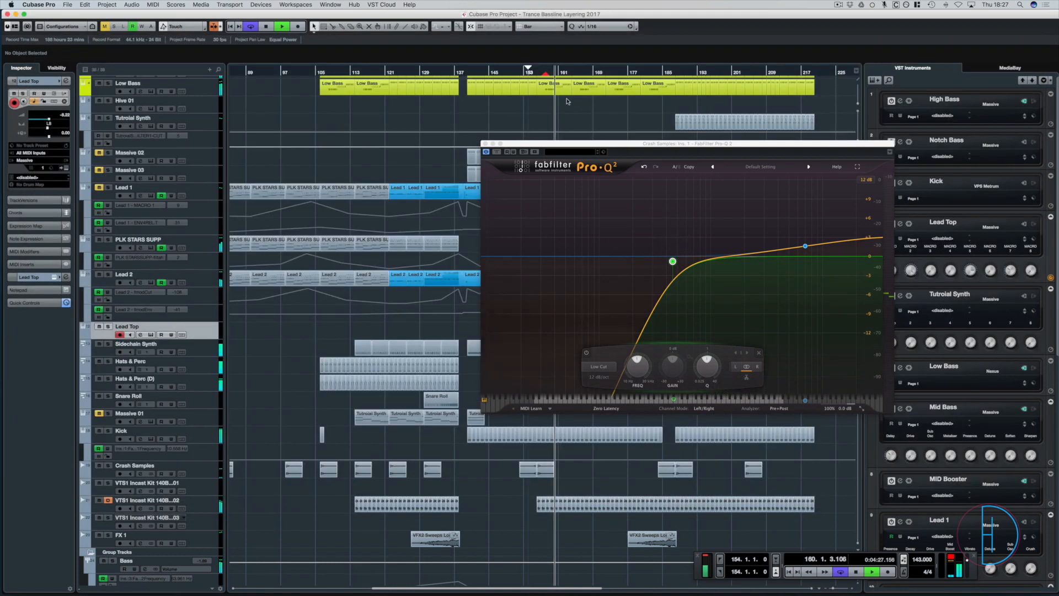
- Replay the mix from about bar 153 and examine Crash Samples' Pro-Q 2 spectrum and output level settings
{"action": "left_click", "coordinate": [526, 70]}
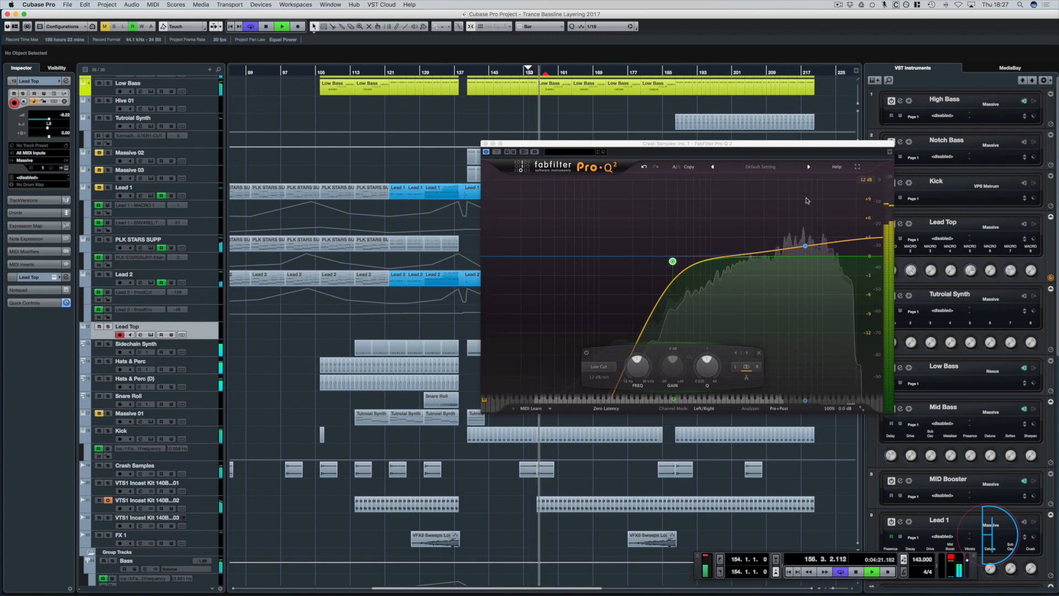
{"action": "mouse_move", "coordinate": [846, 408]}
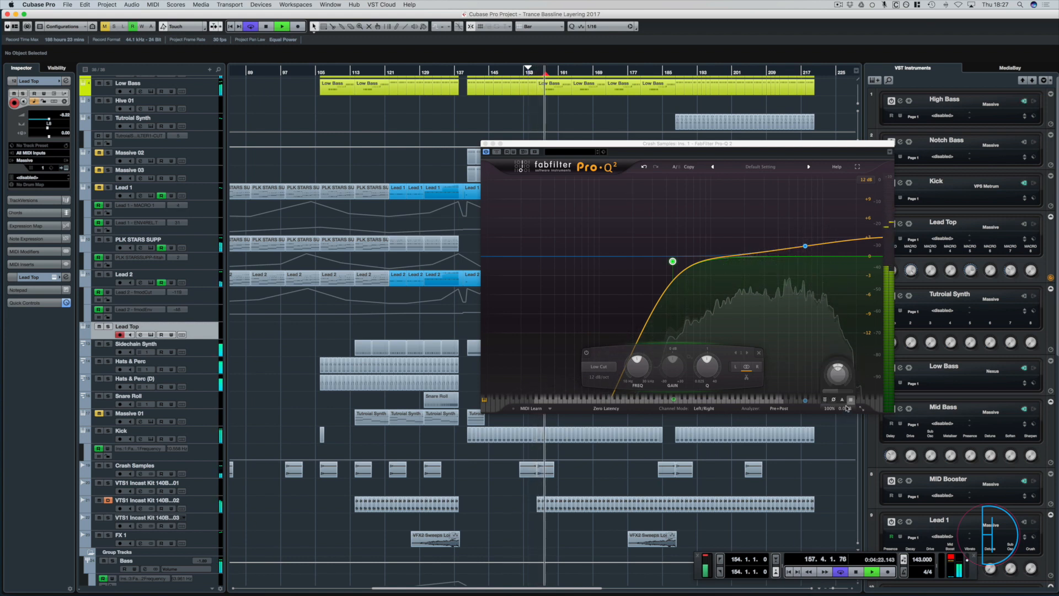
{"action": "left_click", "coordinate": [528, 109]}
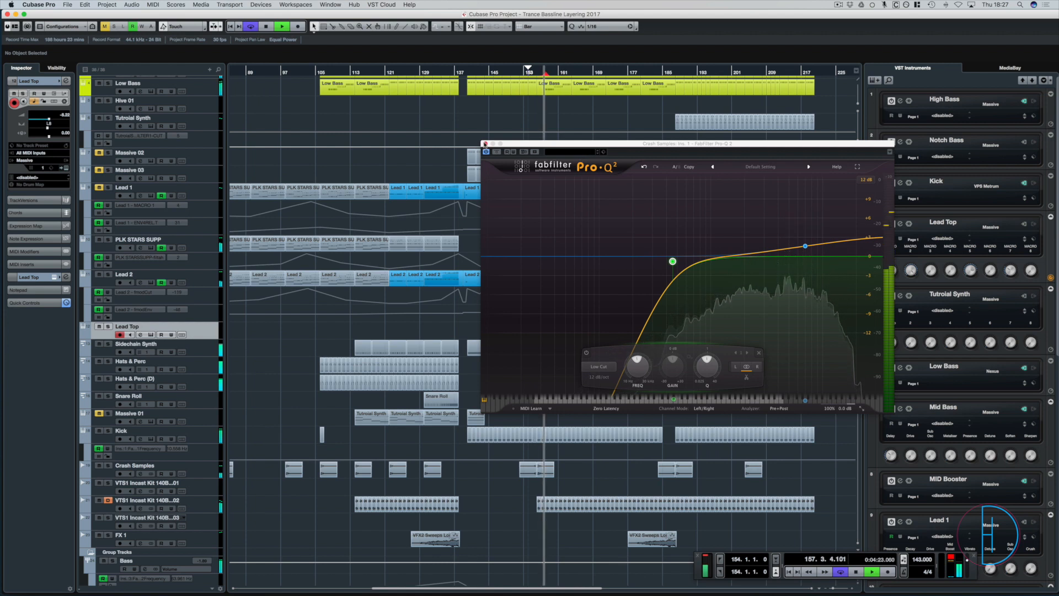
{"action": "key", "text": "space"}
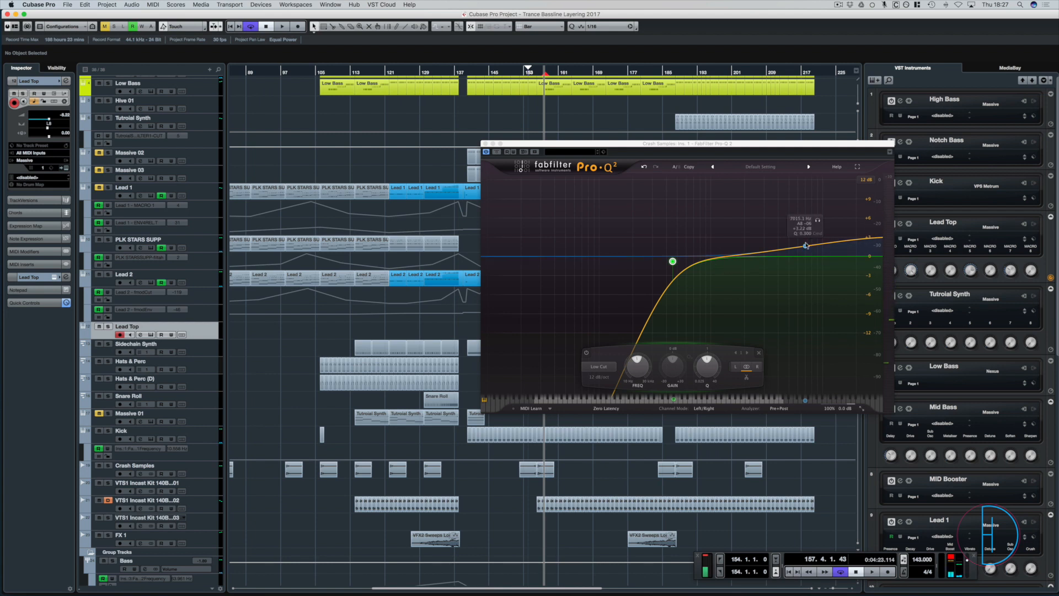
{"action": "left_click", "coordinate": [845, 408]}
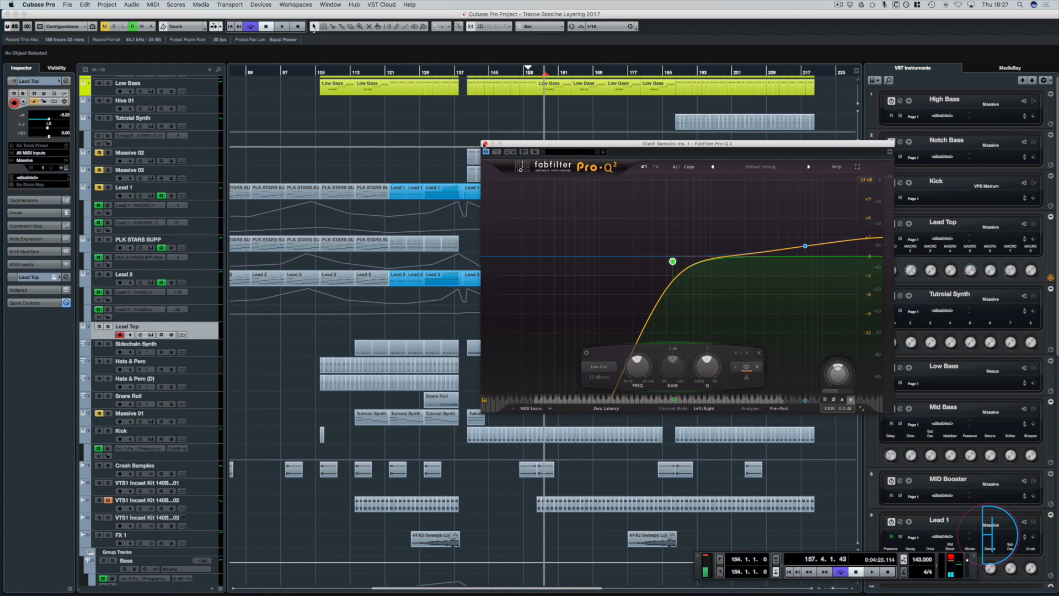
{"action": "left_click", "coordinate": [484, 144]}
- Return to the start of the arrangement and play the intro from bar 1
{"action": "key", "text": "F3"}
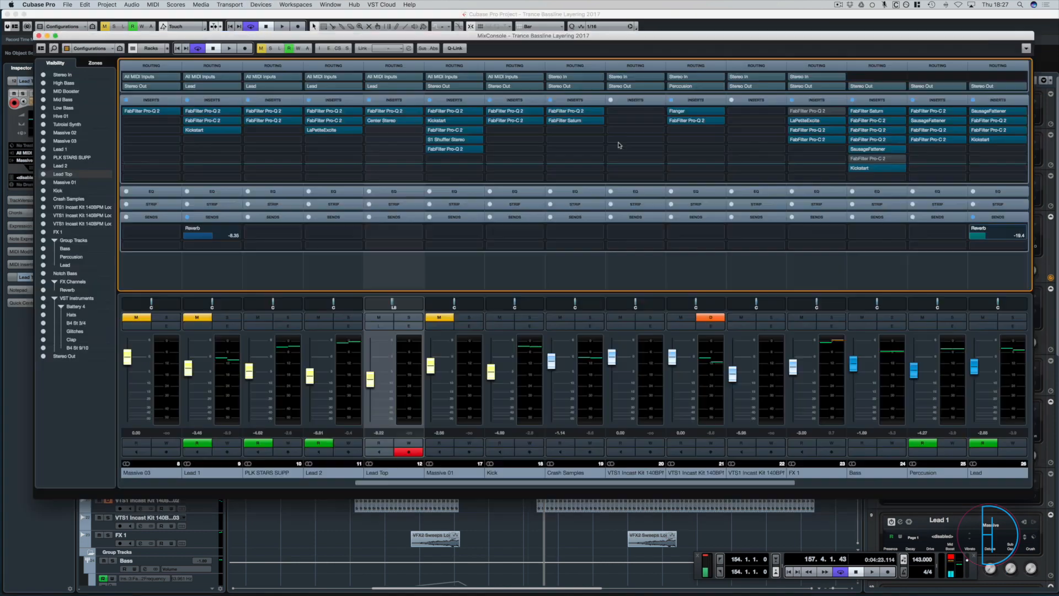
{"action": "key", "text": "F3"}
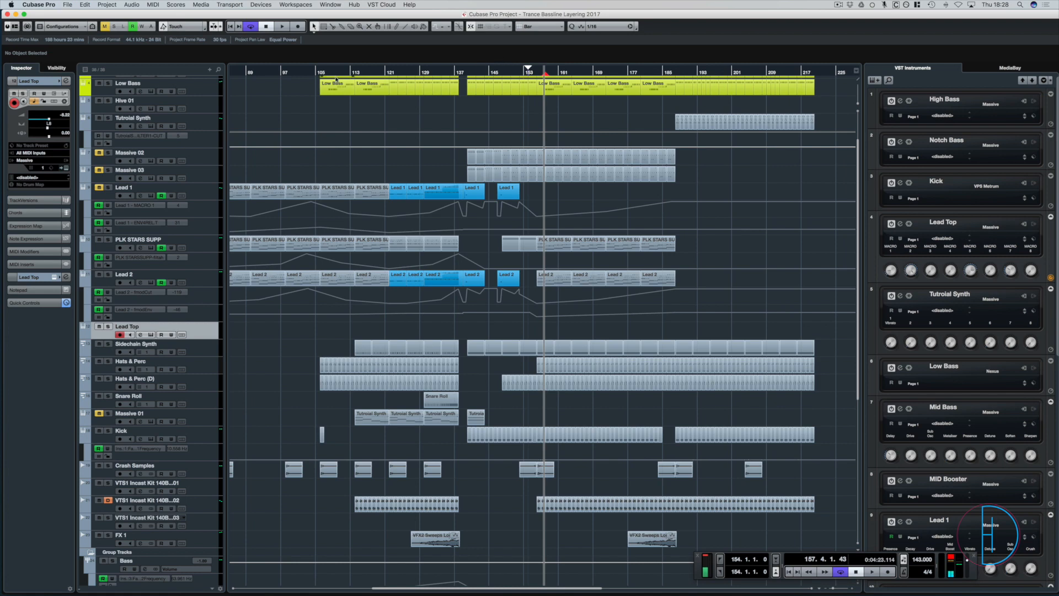
{"action": "scroll", "coordinate": [283, 107], "scroll_direction": "up", "scroll_amount": 3}
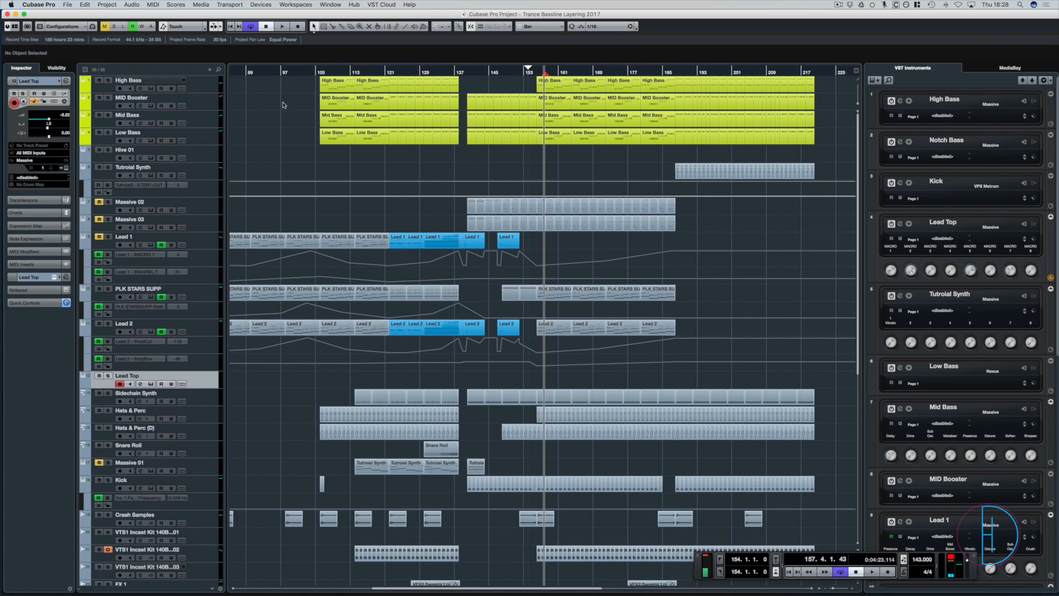
{"action": "key", "text": "g"}
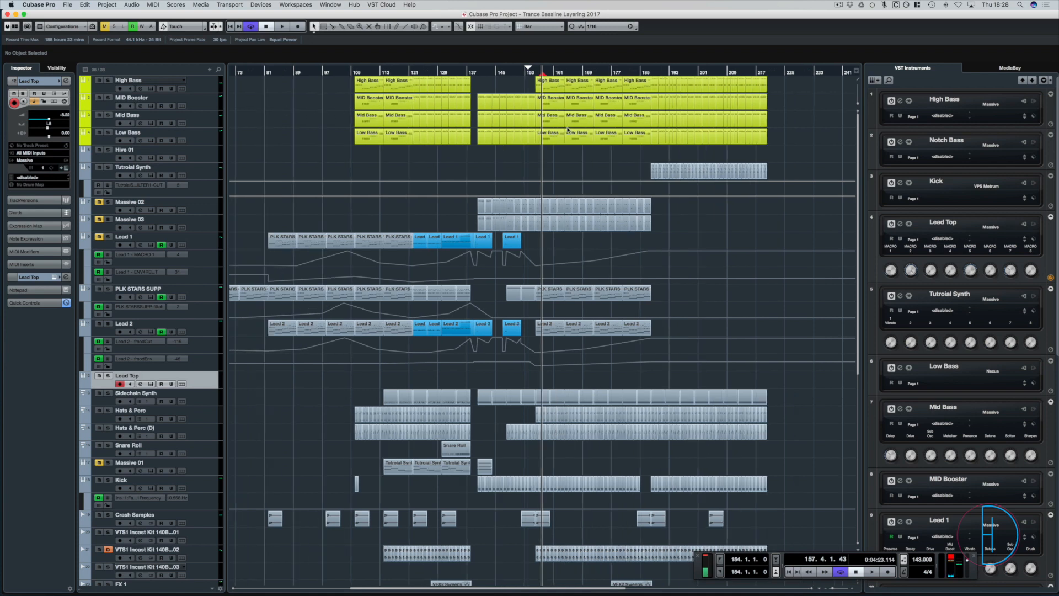
{"action": "scroll", "coordinate": [495, 126], "scroll_direction": "left", "scroll_amount": 10}
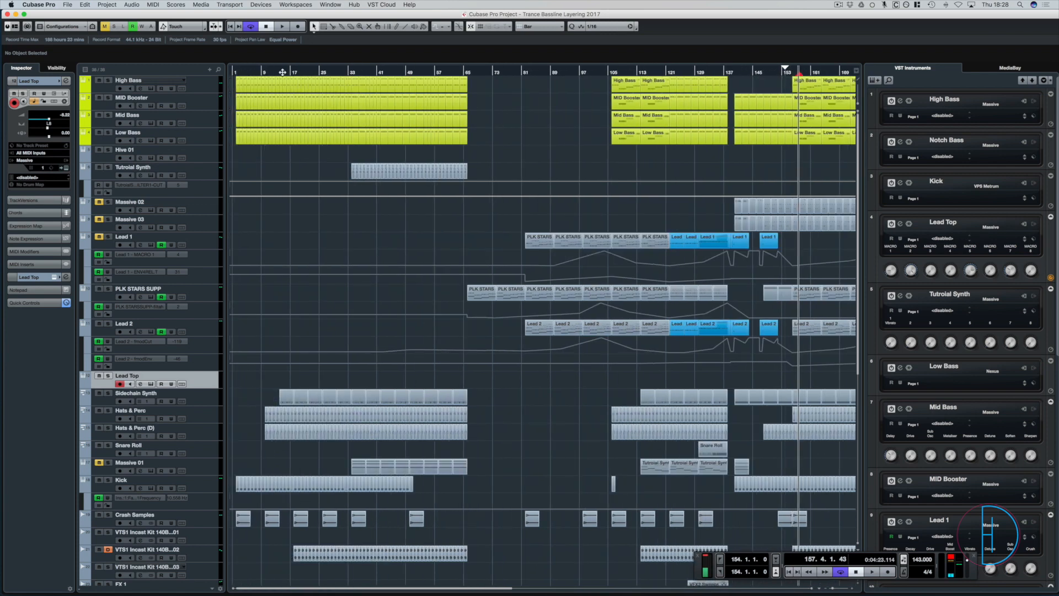
{"action": "key", "text": "Home"}
{"action": "key", "text": "space"}
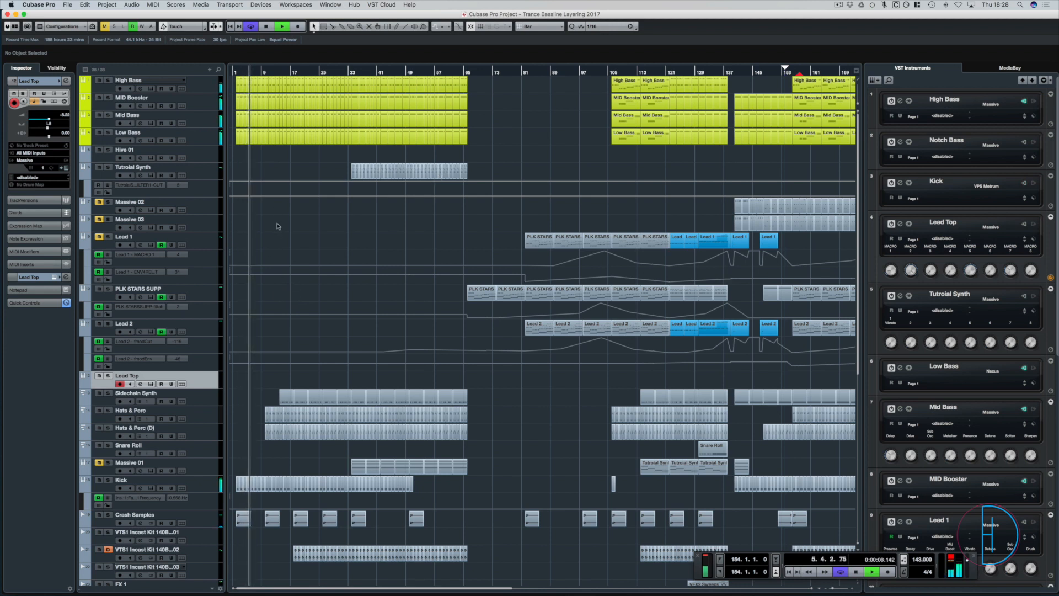
{"action": "key", "text": "XF86AudioLowerVolume"}
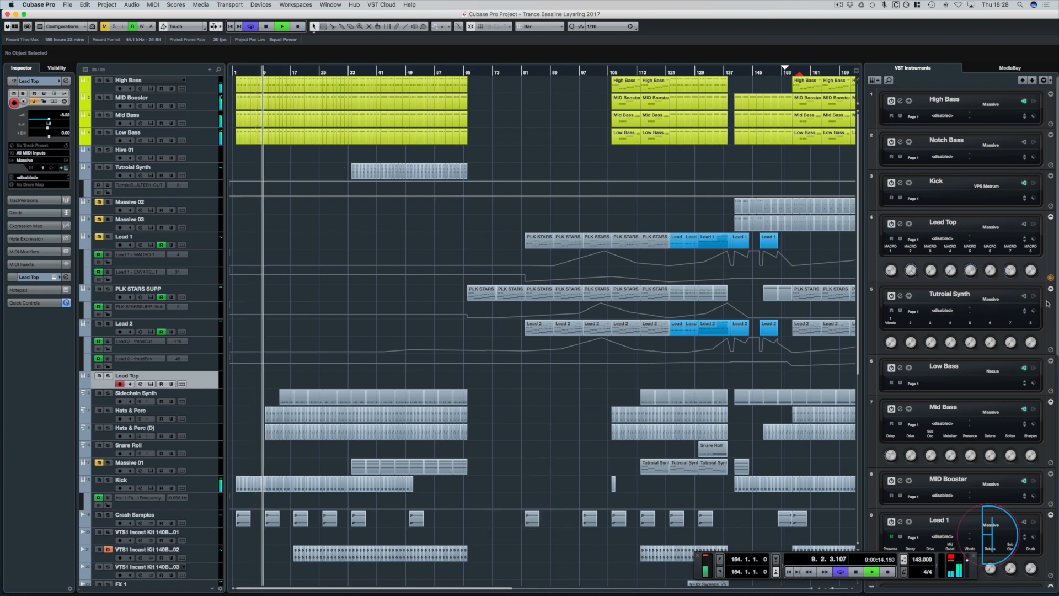
- Stop playback and add one VPS Metrum instrument track routed to Stereo Out
{"action": "scroll", "coordinate": [1049, 305], "scroll_direction": "down", "scroll_amount": 5}
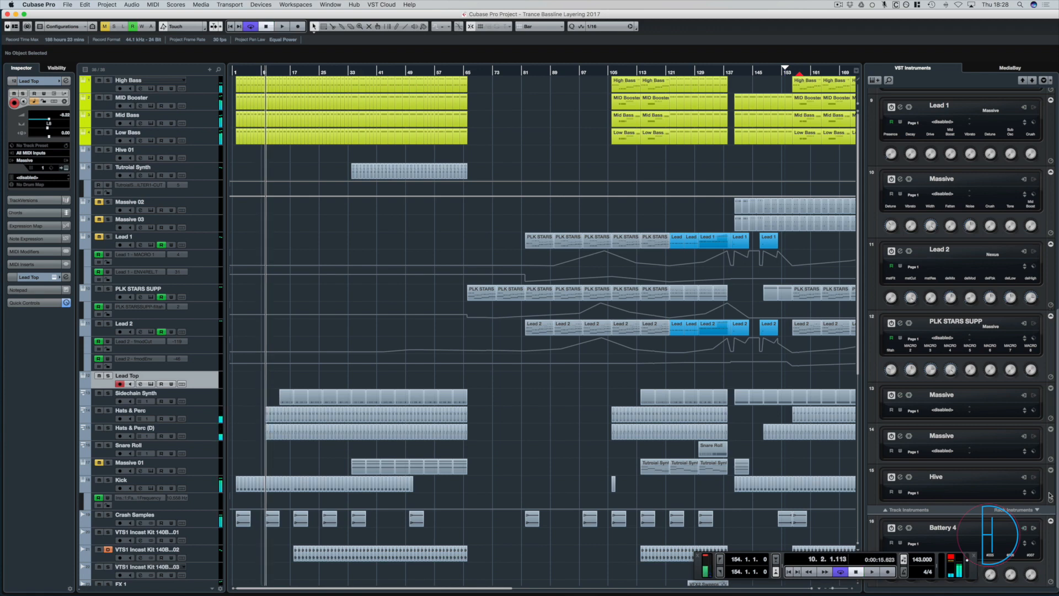
{"action": "right_click", "coordinate": [1025, 593]}
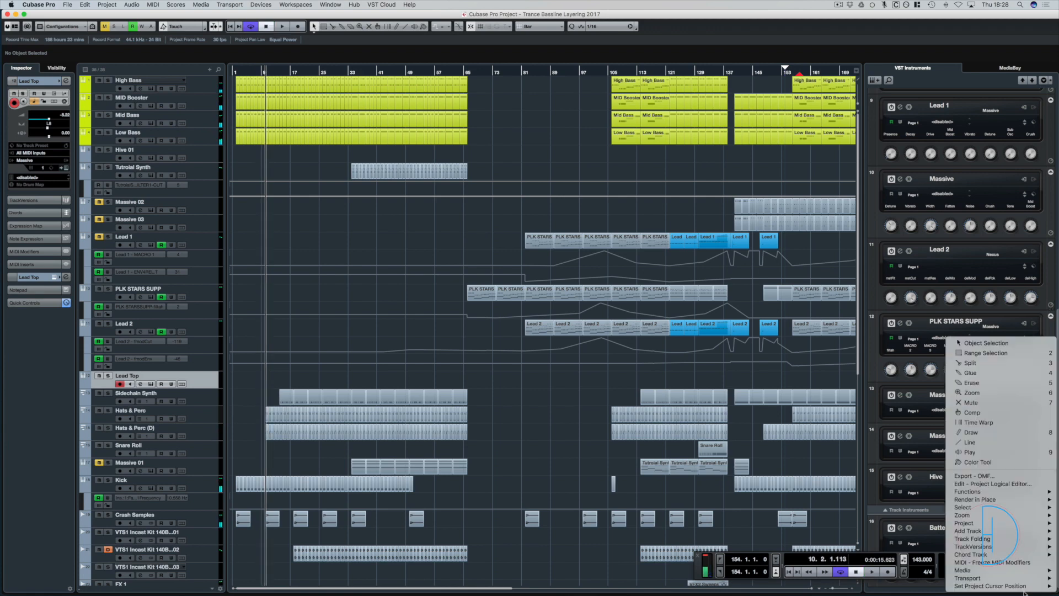
{"action": "left_click", "coordinate": [873, 348]}
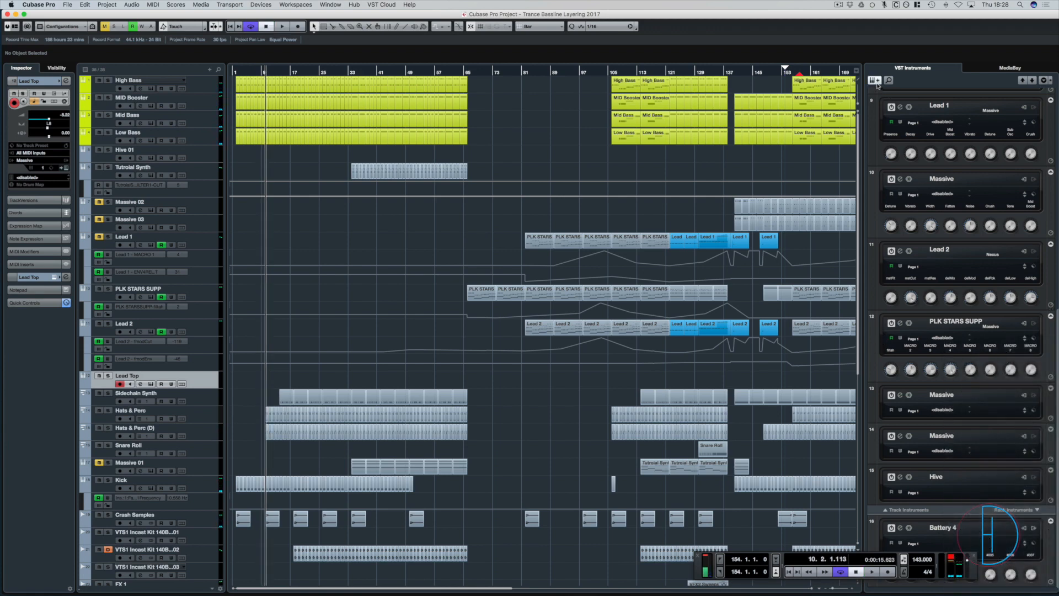
{"action": "left_click", "coordinate": [875, 81]}
{"action": "left_click", "coordinate": [483, 165]}
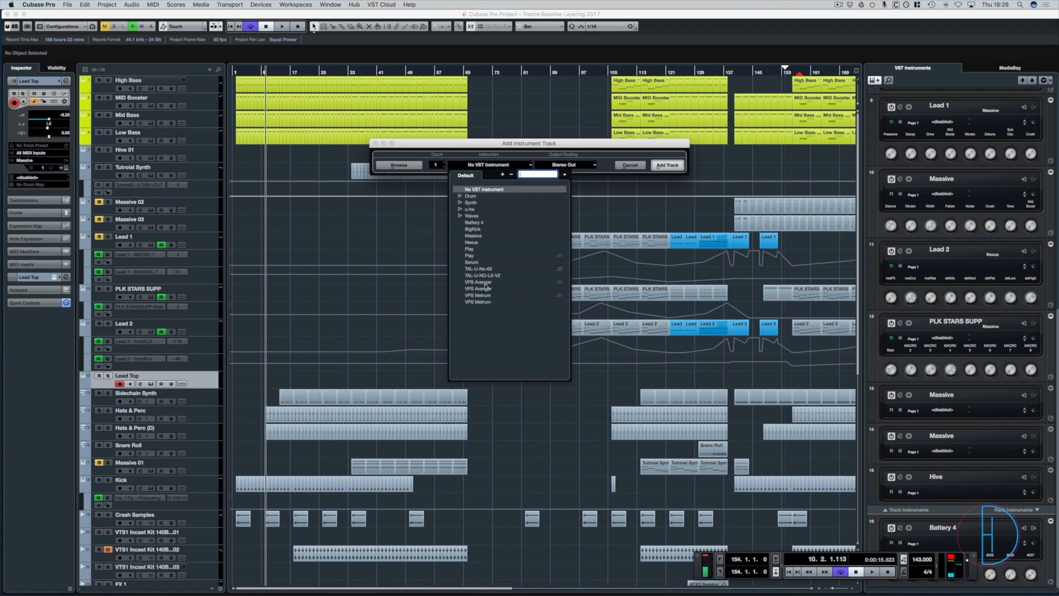
{"action": "left_click", "coordinate": [483, 302]}
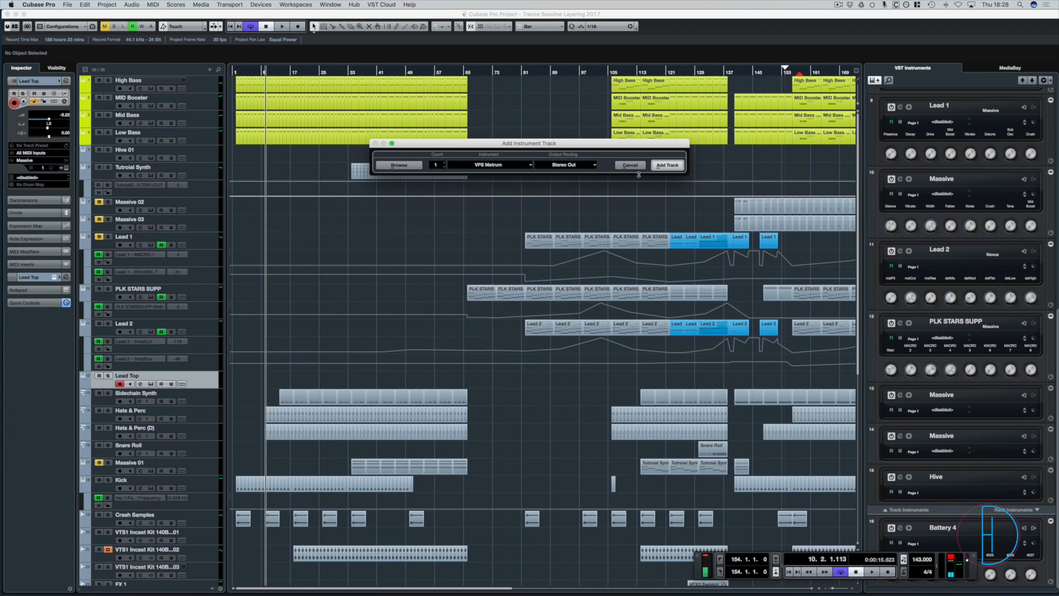
{"action": "left_click", "coordinate": [667, 165]}
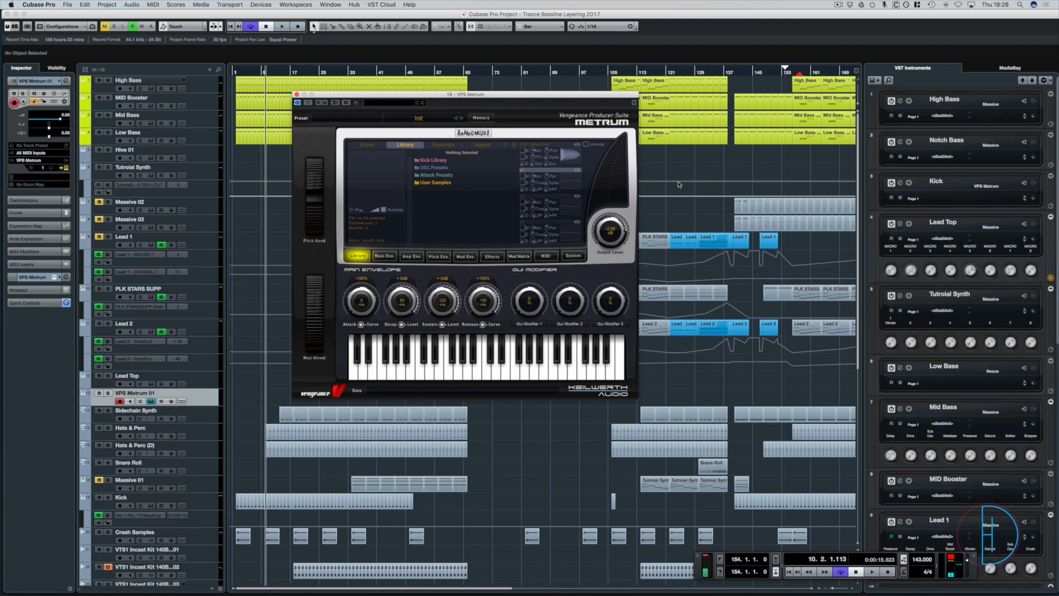
- Look through the genre folders in Metrum's Kick Library
{"action": "left_click", "coordinate": [444, 162]}
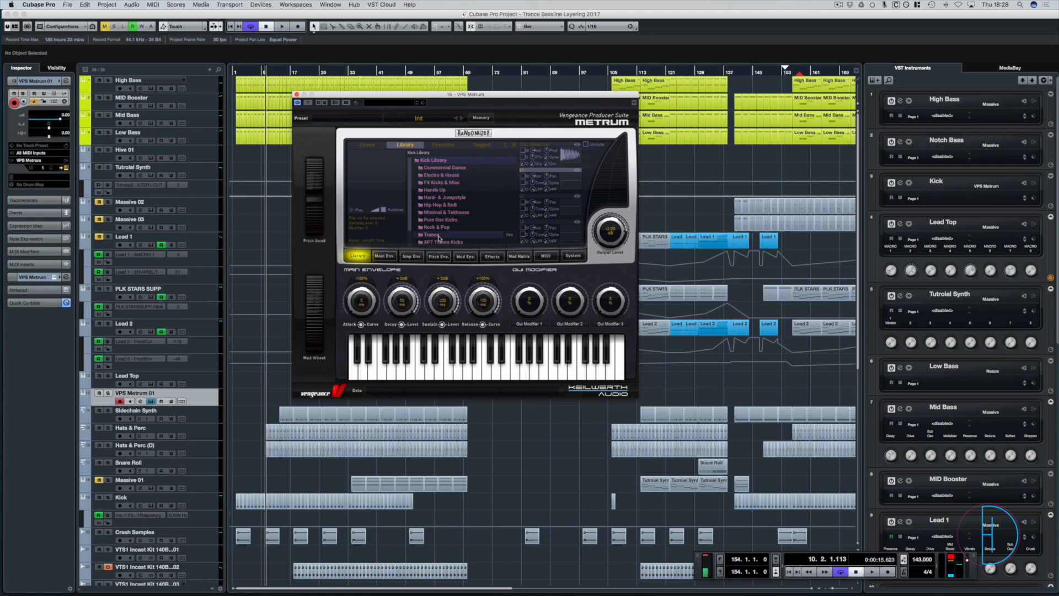
{"action": "scroll", "coordinate": [442, 233], "scroll_direction": "down", "scroll_amount": 3}
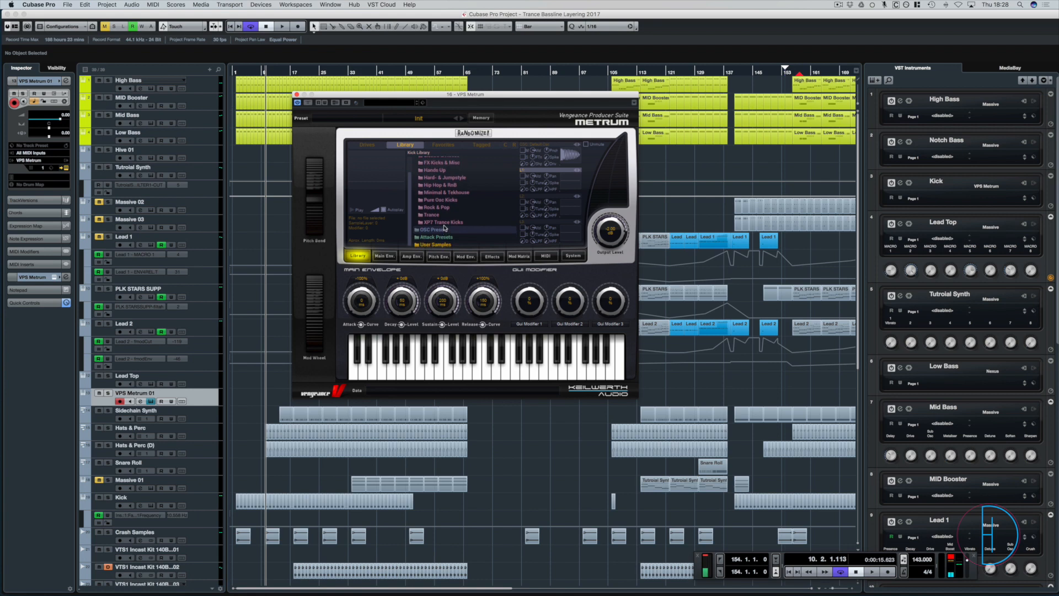
{"action": "scroll", "coordinate": [435, 193], "scroll_direction": "up", "scroll_amount": 3}
{"action": "left_click", "coordinate": [433, 160]}
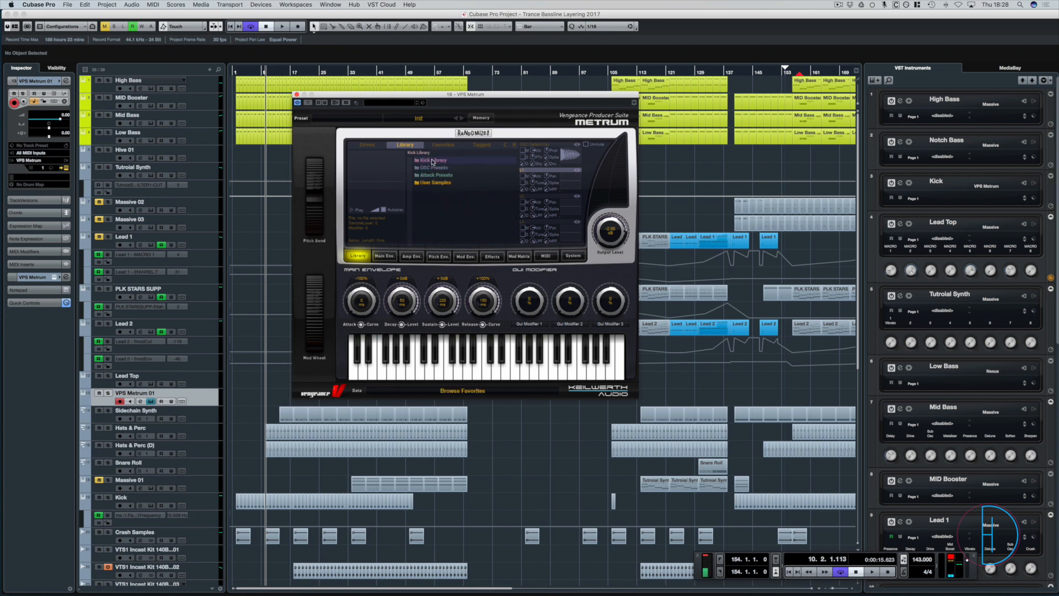
- Look through Metrum's User Samples and OSC Presets folders, including the KickDrums subfolder
{"action": "left_click", "coordinate": [432, 183]}
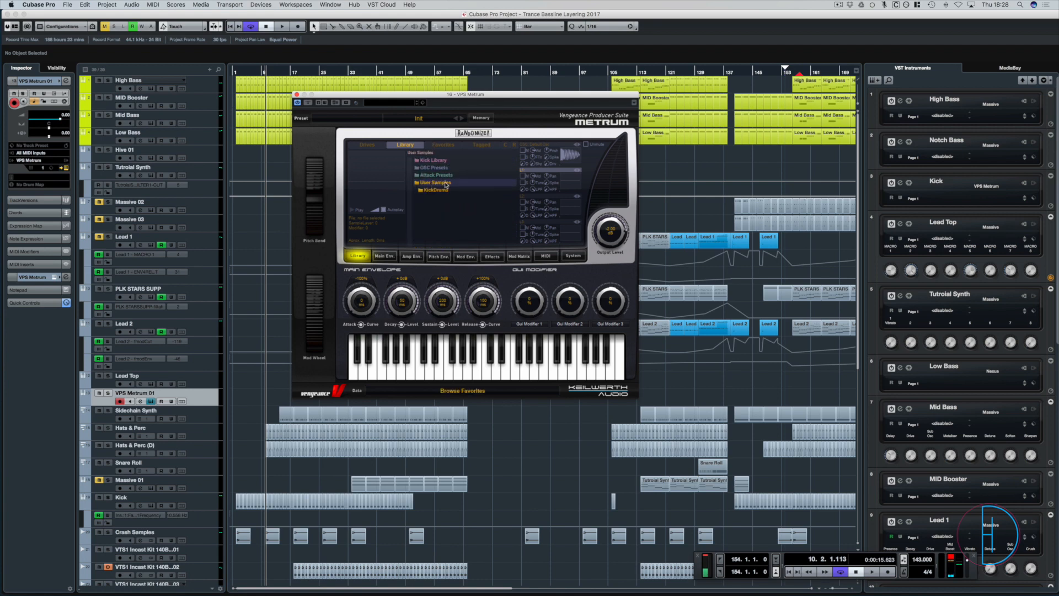
{"action": "left_click", "coordinate": [444, 191]}
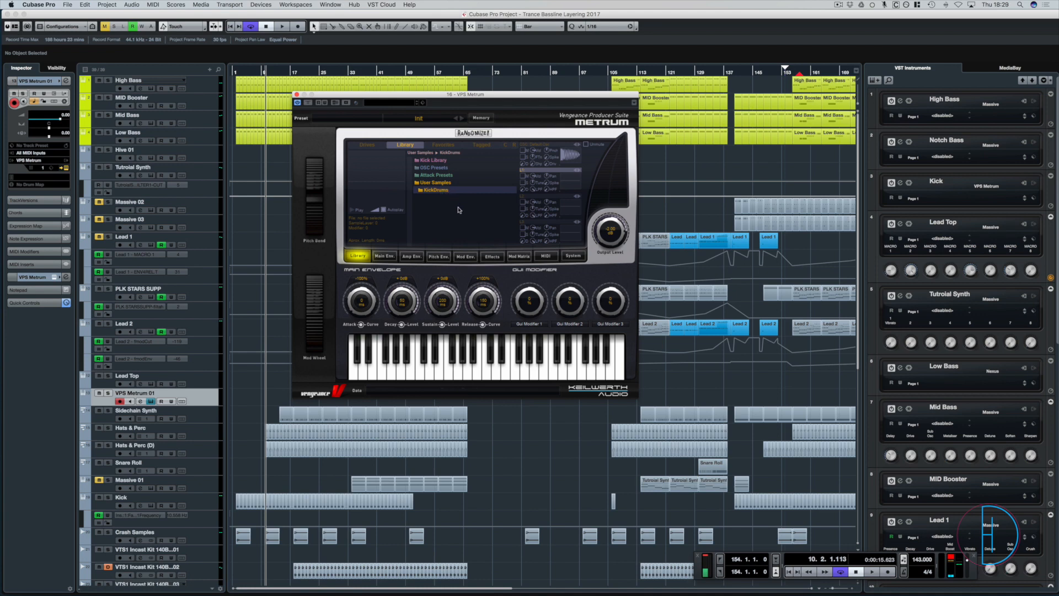
{"action": "left_click", "coordinate": [429, 183]}
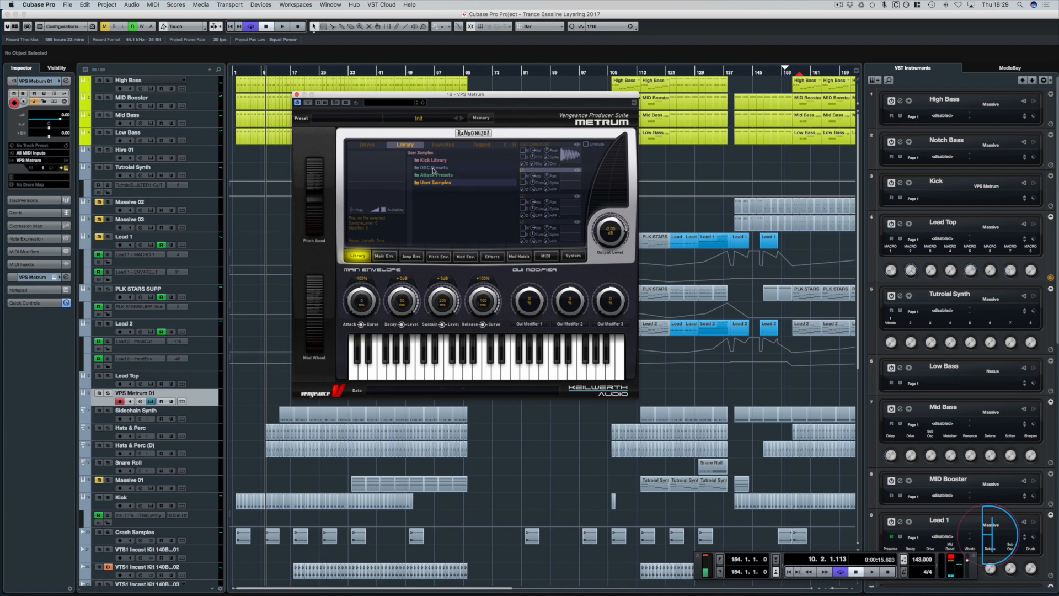
{"action": "left_click", "coordinate": [432, 168]}
- Audition kicks in the Kick Library's XP7 Trance Kicks folder, load the Arena 4 preset and close Metrum
{"action": "left_click", "coordinate": [435, 161]}
{"action": "scroll", "coordinate": [450, 189], "scroll_direction": "down", "scroll_amount": 3}
{"action": "scroll", "coordinate": [447, 189], "scroll_direction": "down", "scroll_amount": 3}
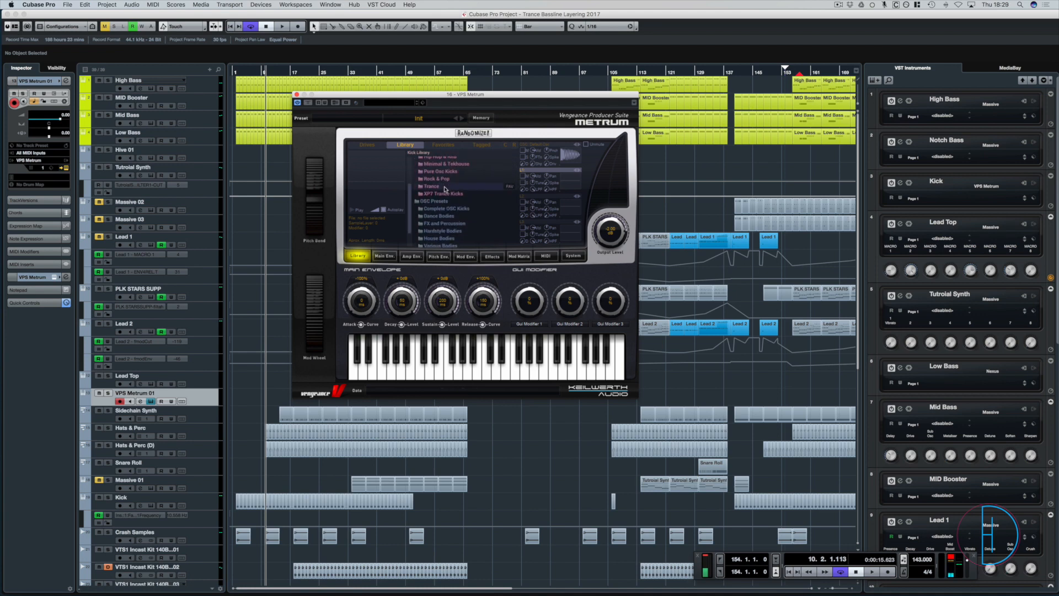
{"action": "left_click", "coordinate": [434, 194]}
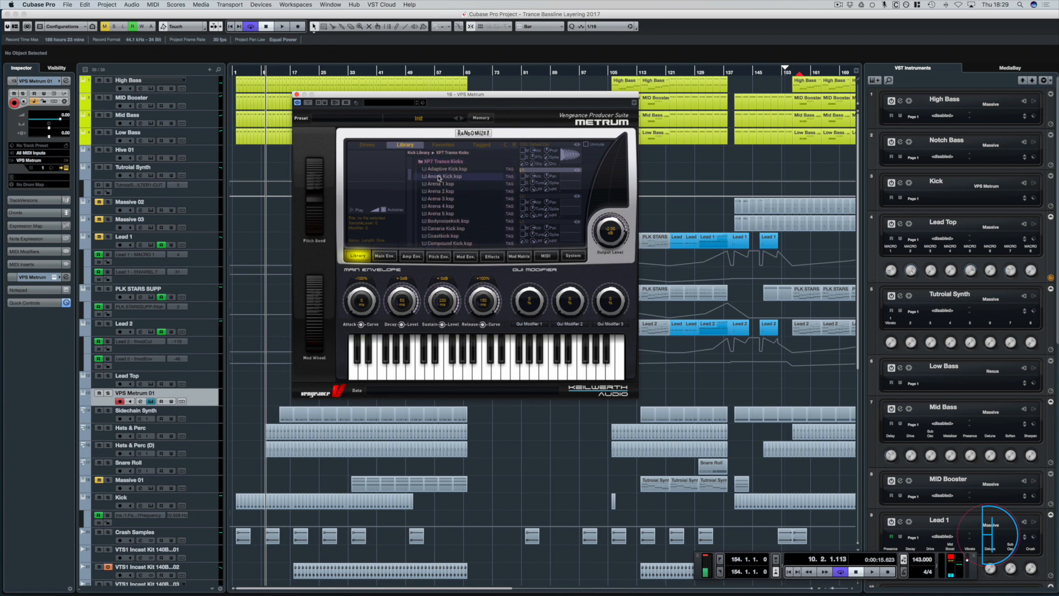
{"action": "left_click", "coordinate": [439, 169]}
{"action": "left_click", "coordinate": [437, 198]}
{"action": "left_click", "coordinate": [437, 206]}
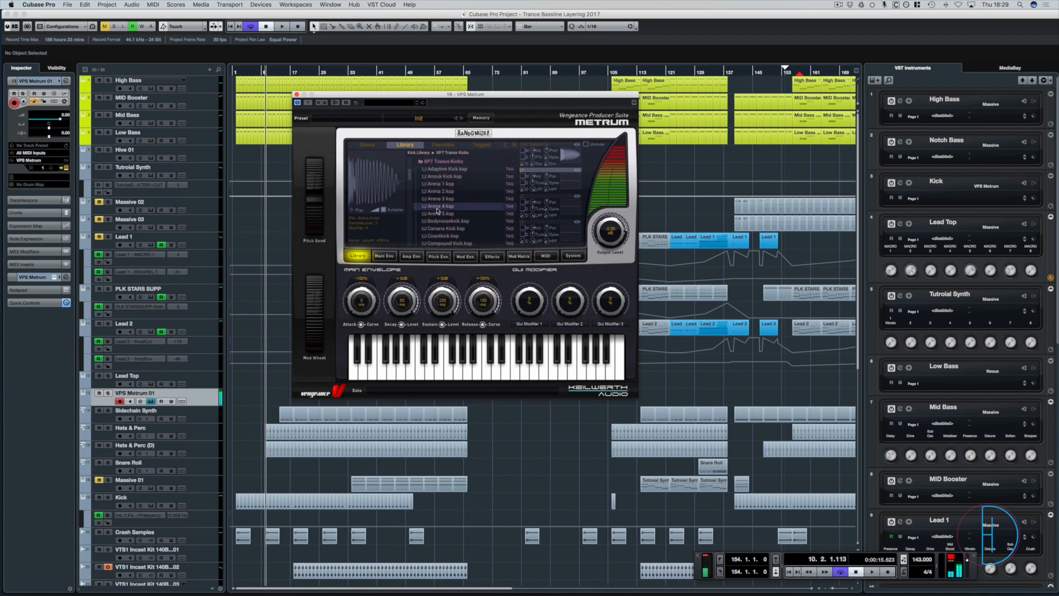
{"action": "left_click", "coordinate": [435, 214]}
{"action": "left_click", "coordinate": [436, 206]}
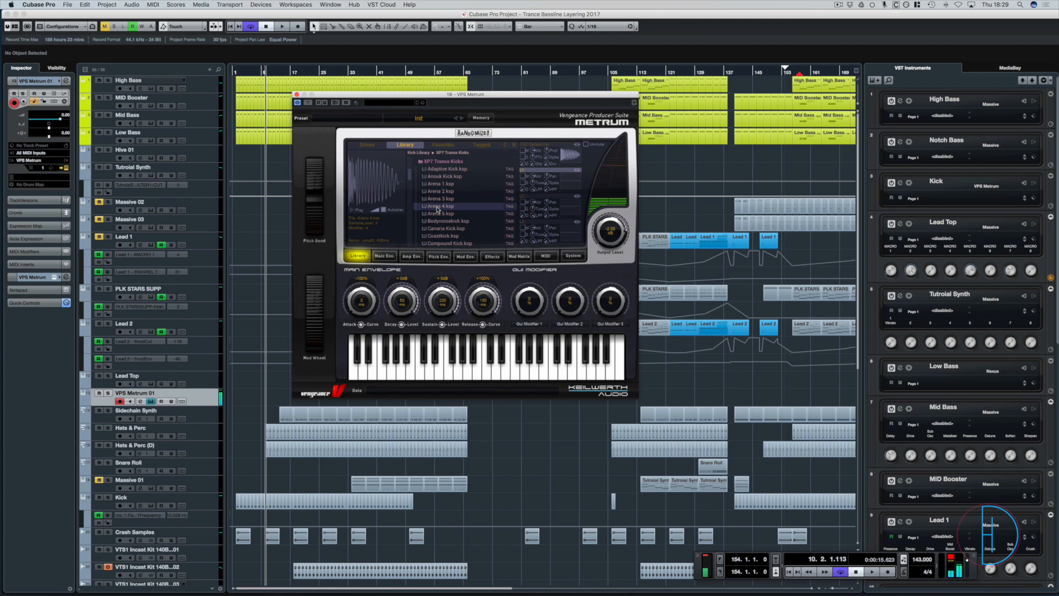
{"action": "double_click", "coordinate": [436, 206]}
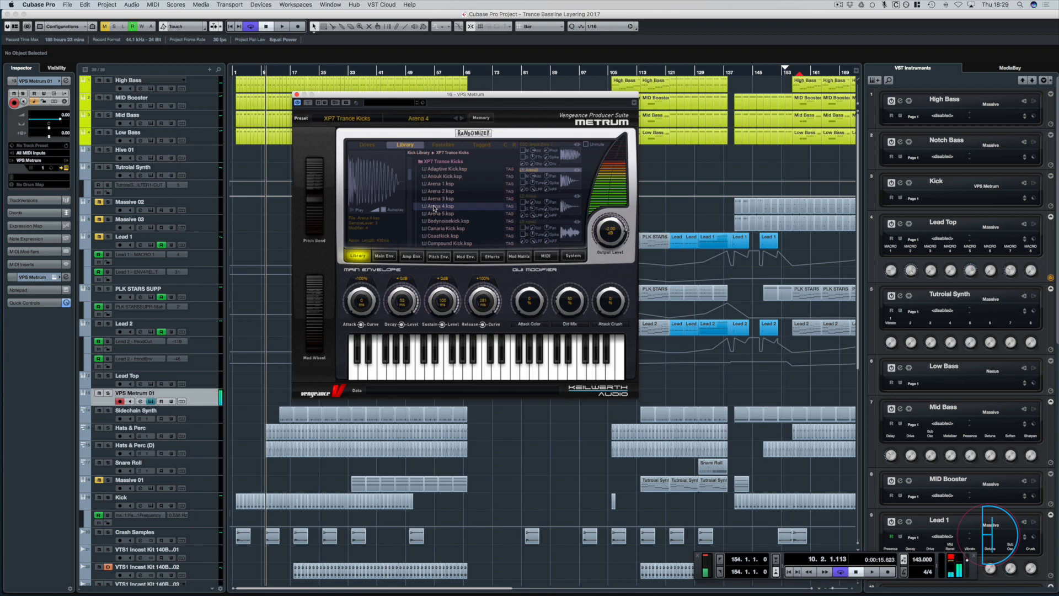
{"action": "left_click", "coordinate": [296, 94]}
- Move the VPS Metrum track directly below the Kick track and rename it Kick NEW
{"action": "scroll", "coordinate": [552, 422], "scroll_direction": "down", "scroll_amount": 5}
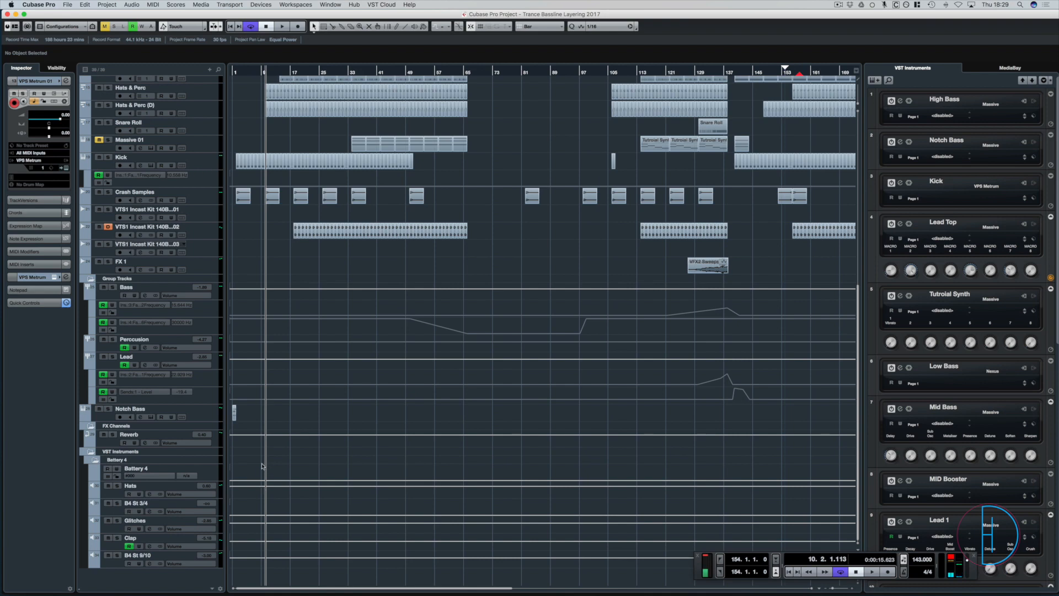
{"action": "scroll", "coordinate": [264, 457], "scroll_direction": "up", "scroll_amount": 5}
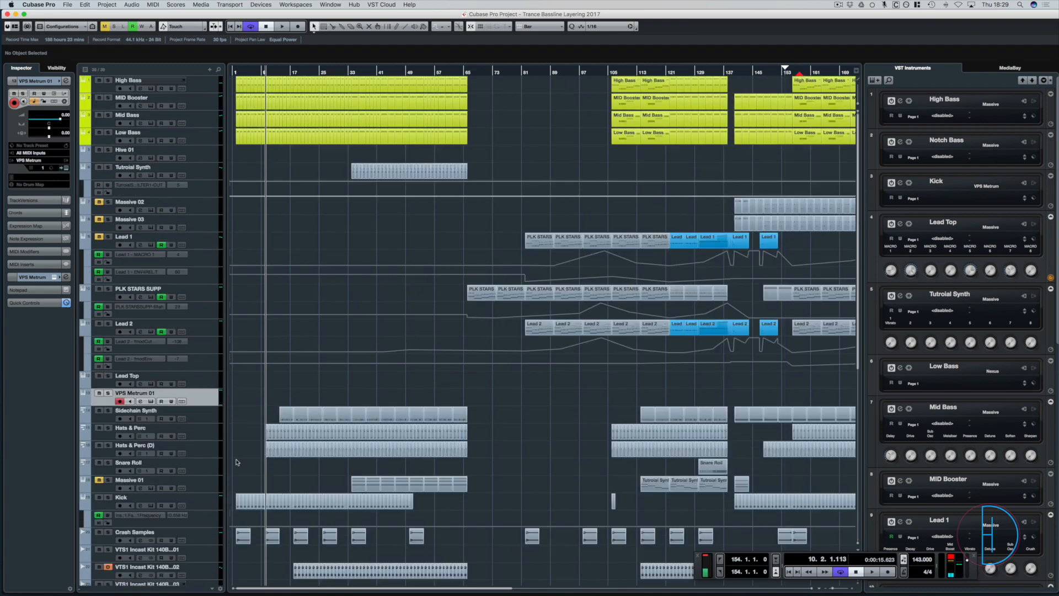
{"action": "scroll", "coordinate": [246, 429], "scroll_direction": "down", "scroll_amount": 1}
{"action": "left_click_drag", "start_coordinate": [207, 307], "coordinate": [209, 413]}
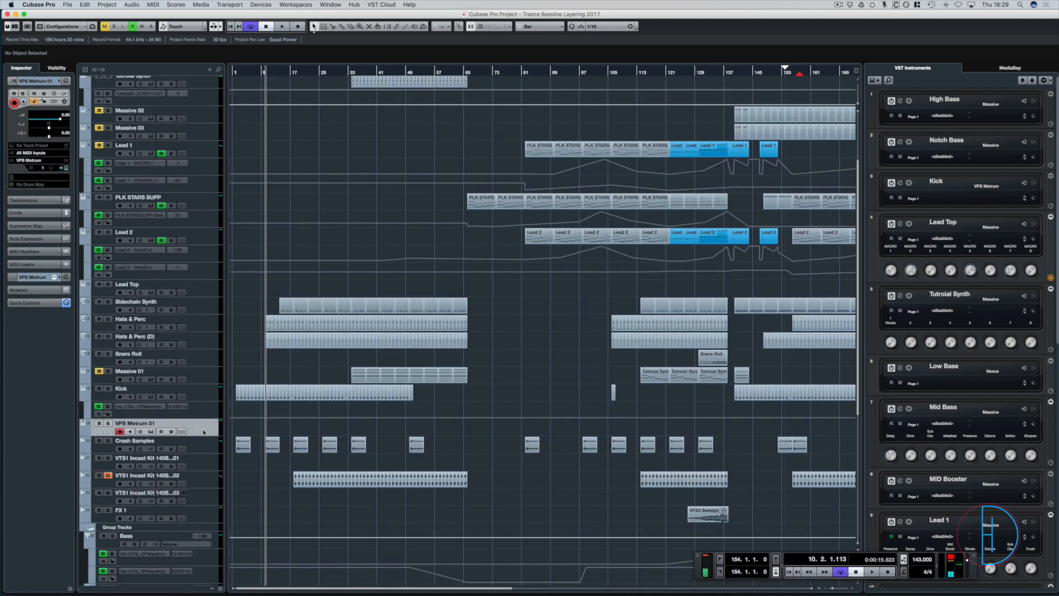
{"action": "double_click", "coordinate": [137, 423]}
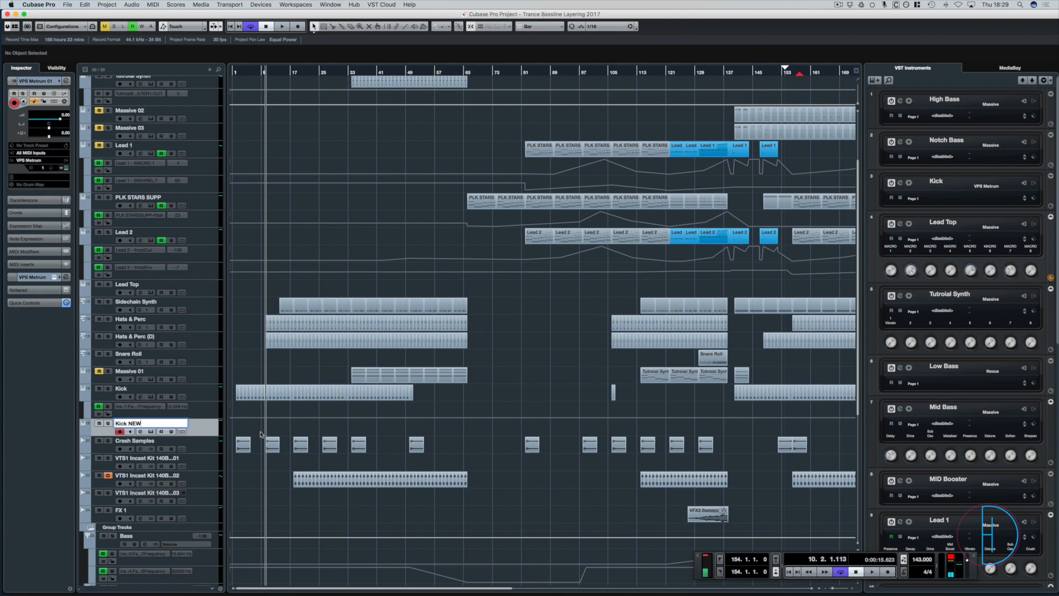
{"action": "key", "text": "Return"}
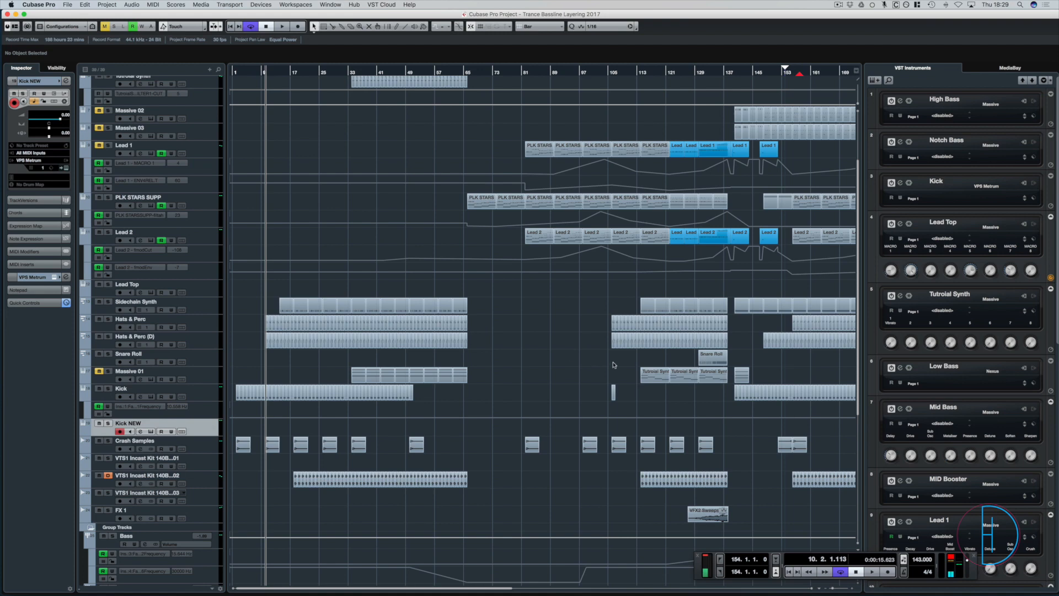
- Copy all of the Kick track's parts onto the Kick NEW track at the same positions and mute the original Kick track
{"action": "key", "text": "g"}
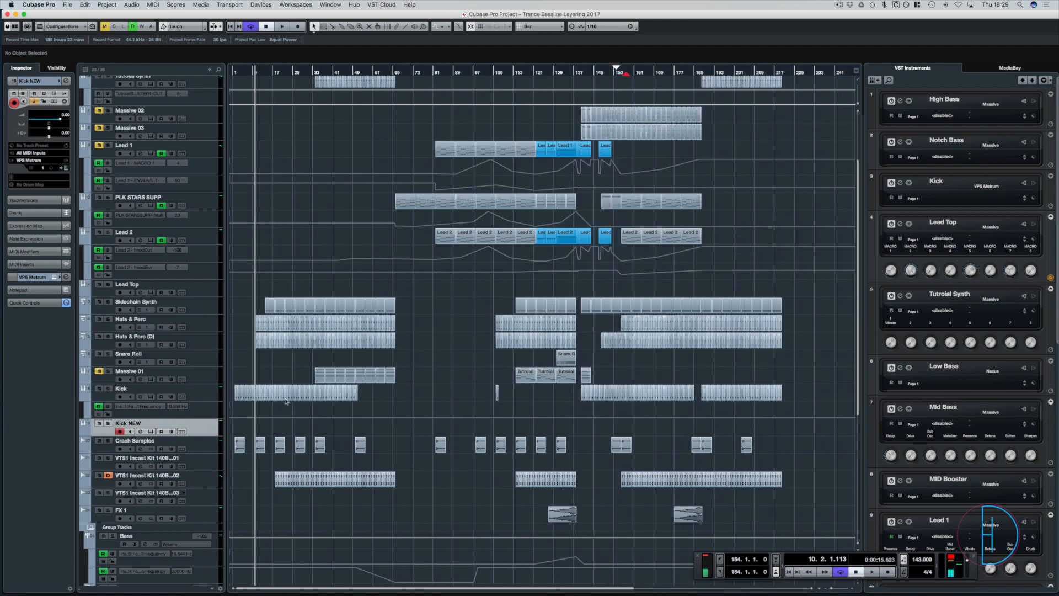
{"action": "left_click_drag", "start_coordinate": [801, 396], "coordinate": [177, 392]}
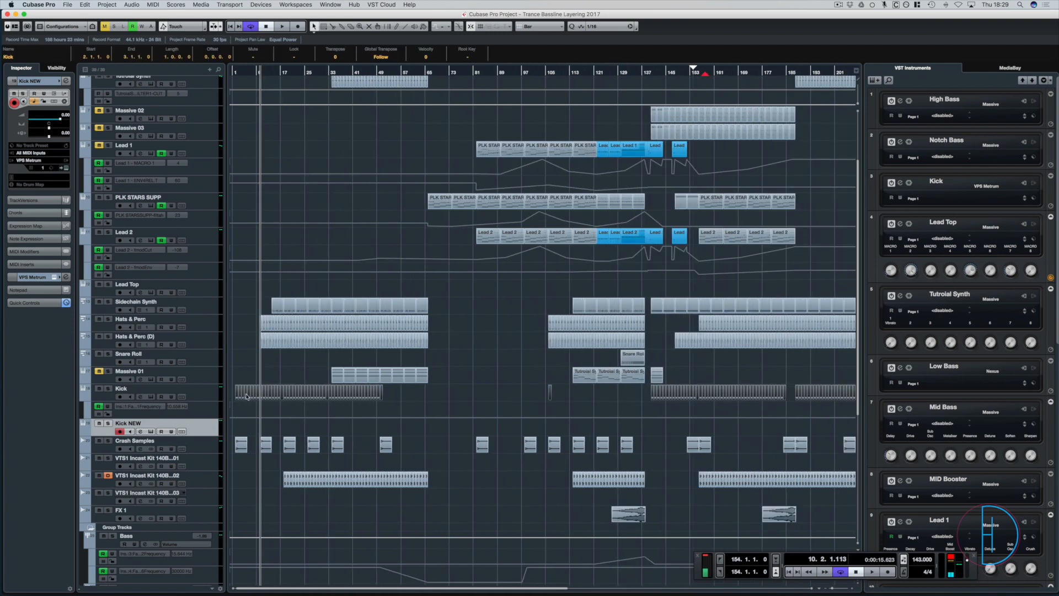
{"action": "key", "text": "h"}
{"action": "key", "text": "h"}
{"action": "key", "text": "h"}
{"action": "key", "text": "h"}
{"action": "key", "text": "h"}
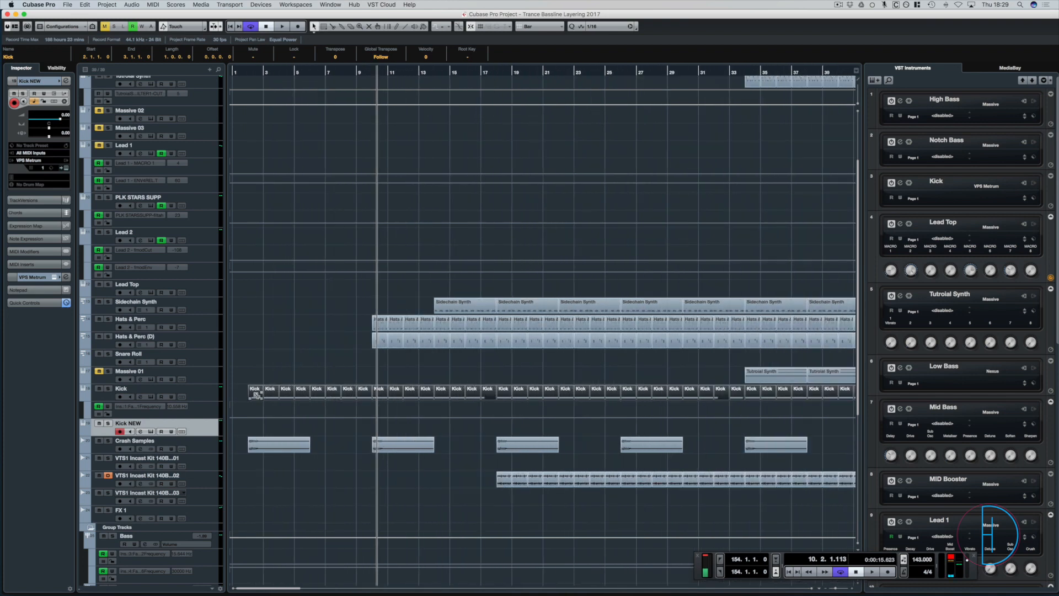
{"action": "left_click_drag", "start_coordinate": [257, 395], "coordinate": [254, 429]}
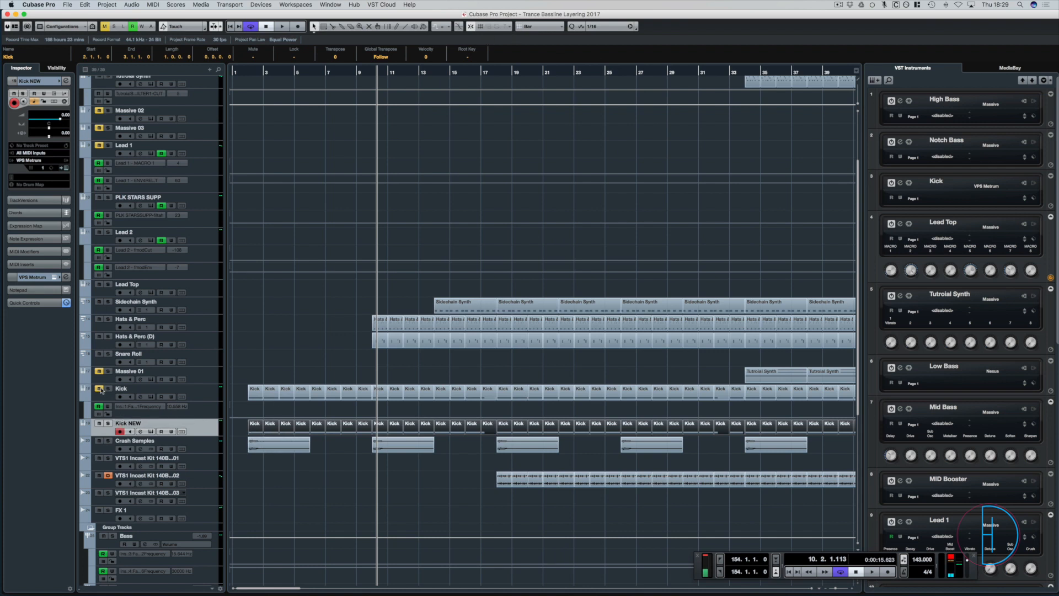
- Play the arrangement from bar 2 to hear the new kick
{"action": "left_click", "coordinate": [246, 66]}
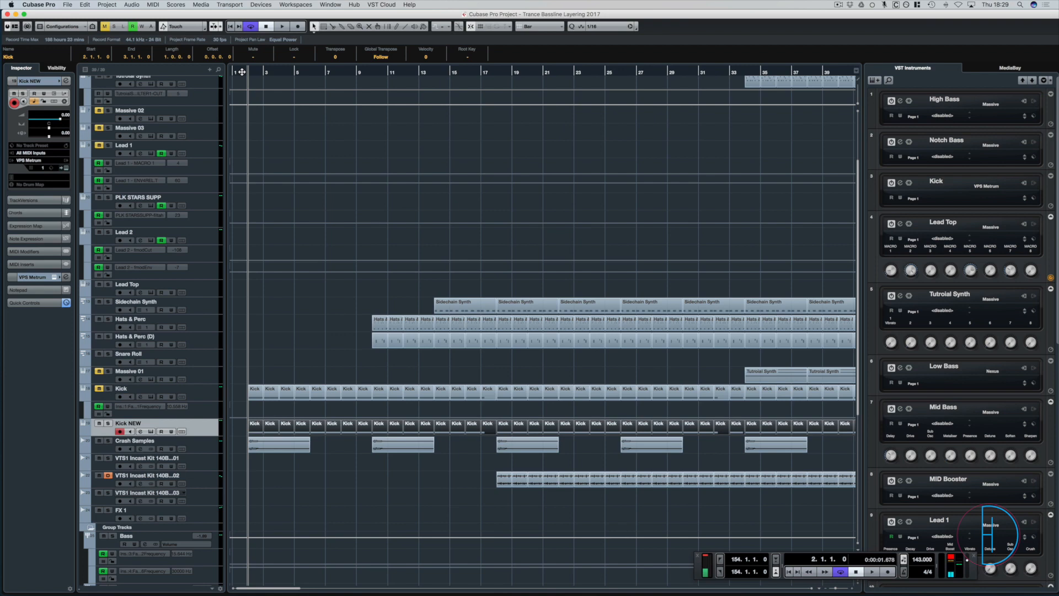
{"action": "key", "text": "space"}
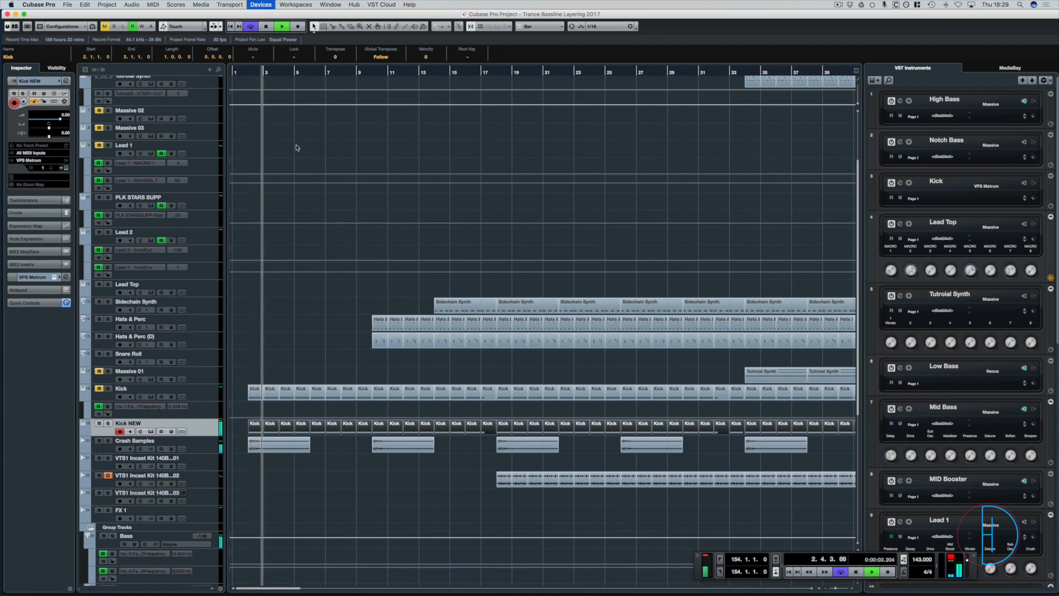
{"action": "key", "text": "F3"}
{"action": "key", "text": "F3"}
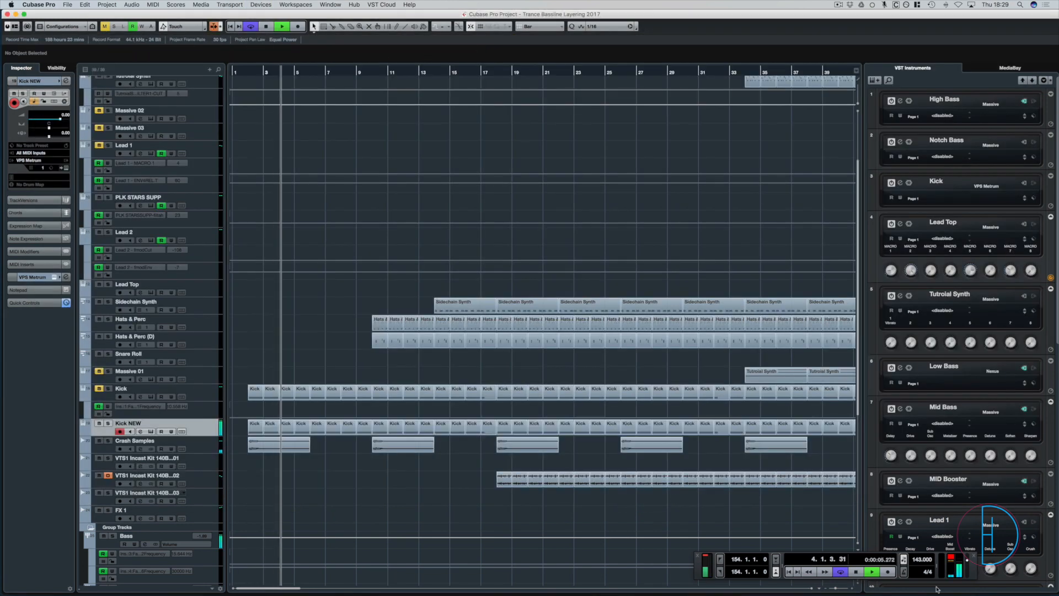
- Open Kick NEW's Metrum pitch envelope, stop playback, reshape the attack and decay portion of the curve and raise the release frequency slightly
{"action": "scroll", "coordinate": [913, 485], "scroll_direction": "down", "scroll_amount": 10}
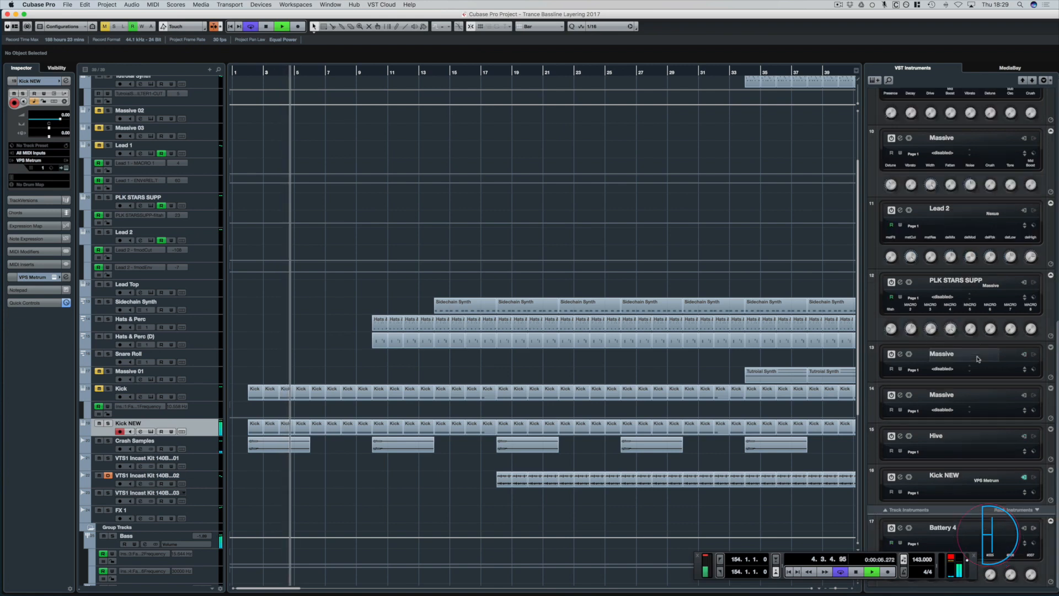
{"action": "left_click", "coordinate": [899, 476]}
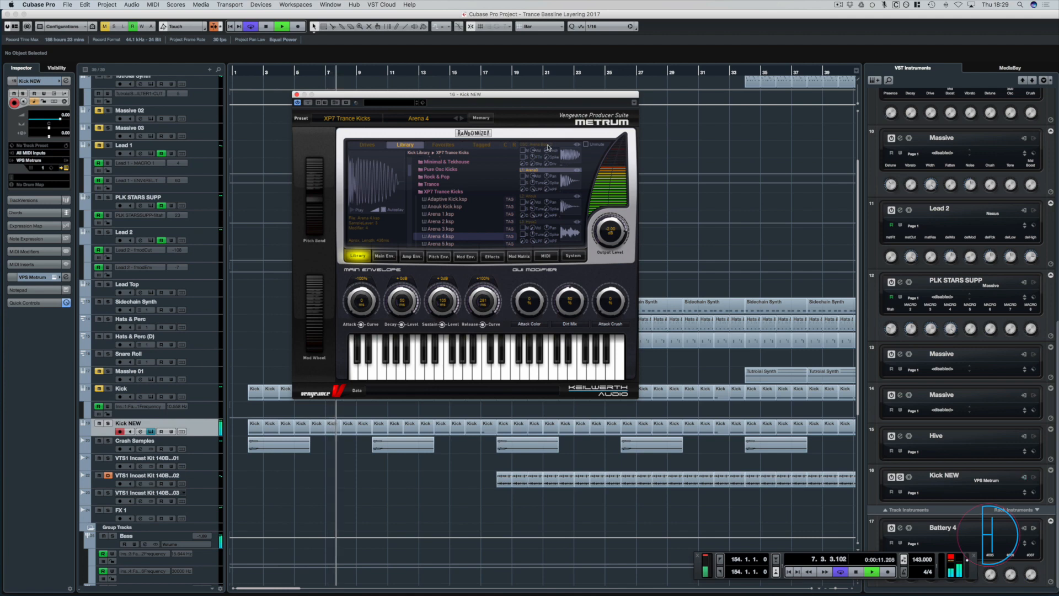
{"action": "left_click", "coordinate": [441, 257]}
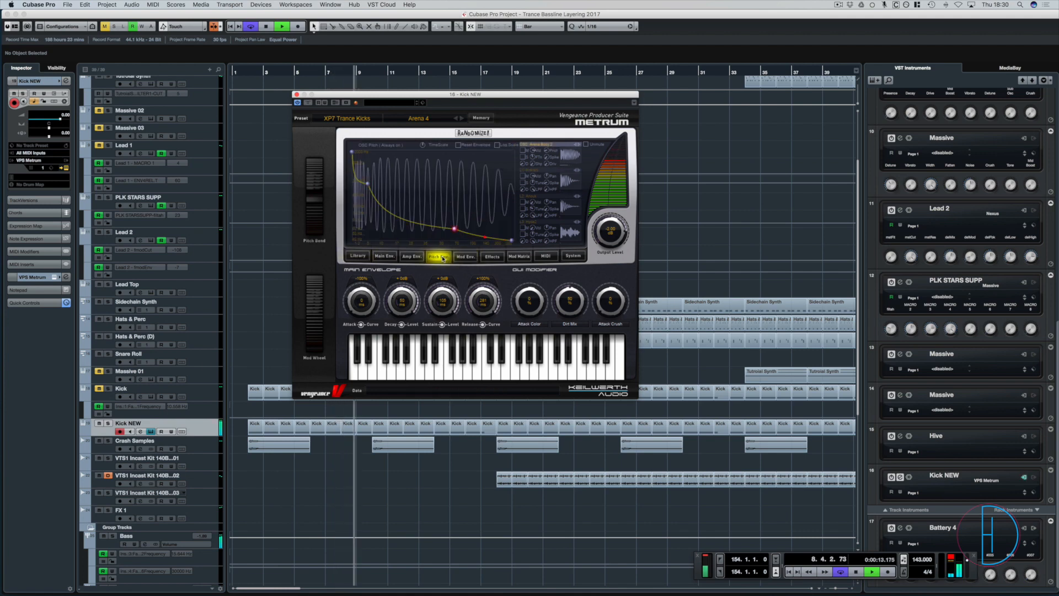
{"action": "key", "text": "space"}
{"action": "mouse_move", "coordinate": [351, 153]}
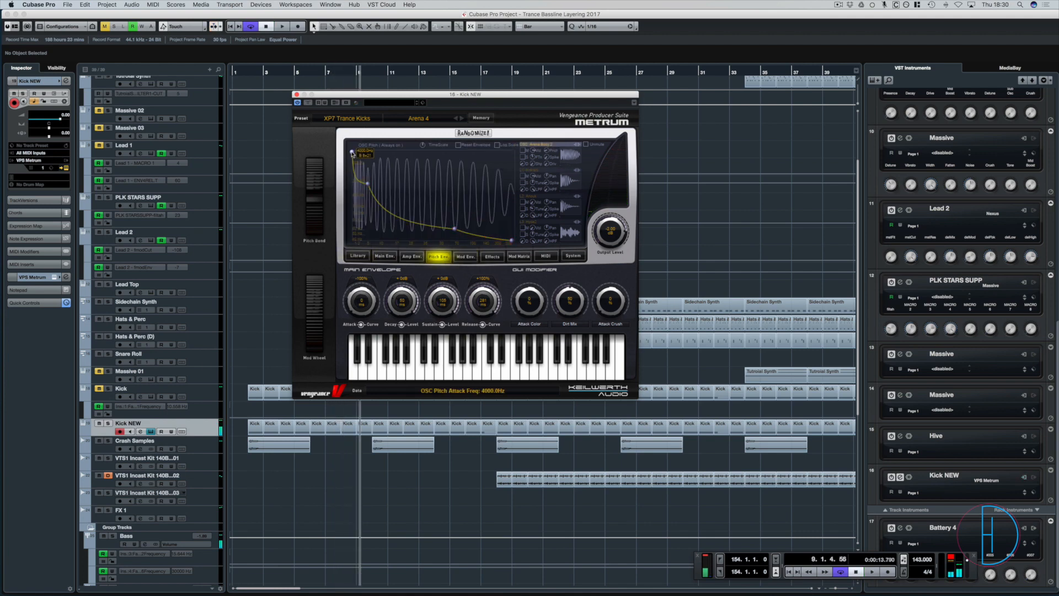
{"action": "left_click_drag", "start_coordinate": [351, 152], "coordinate": [367, 189]}
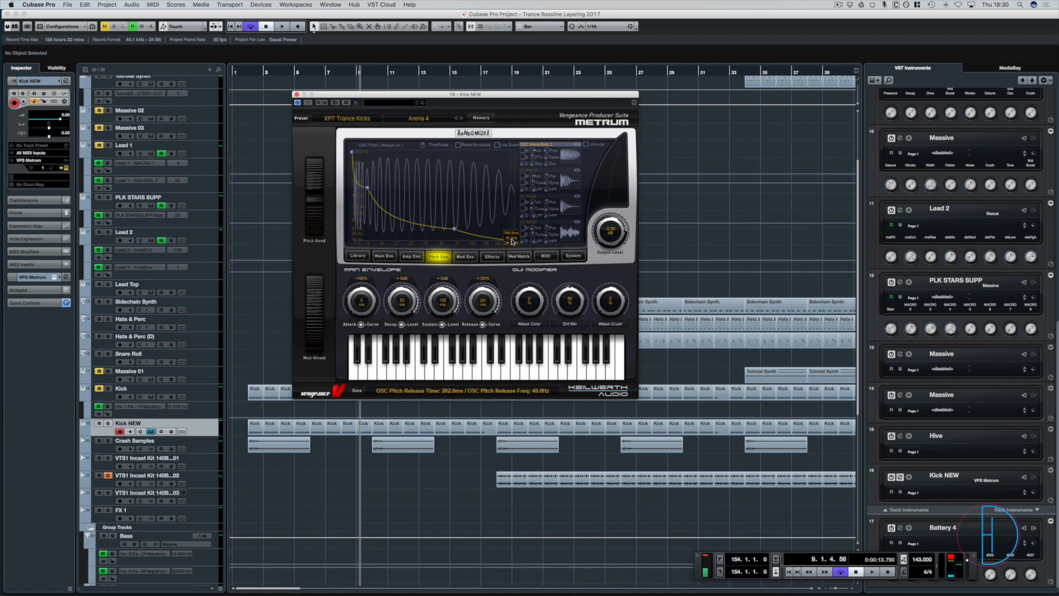
{"action": "left_click_drag", "start_coordinate": [512, 241], "coordinate": [511, 235]}
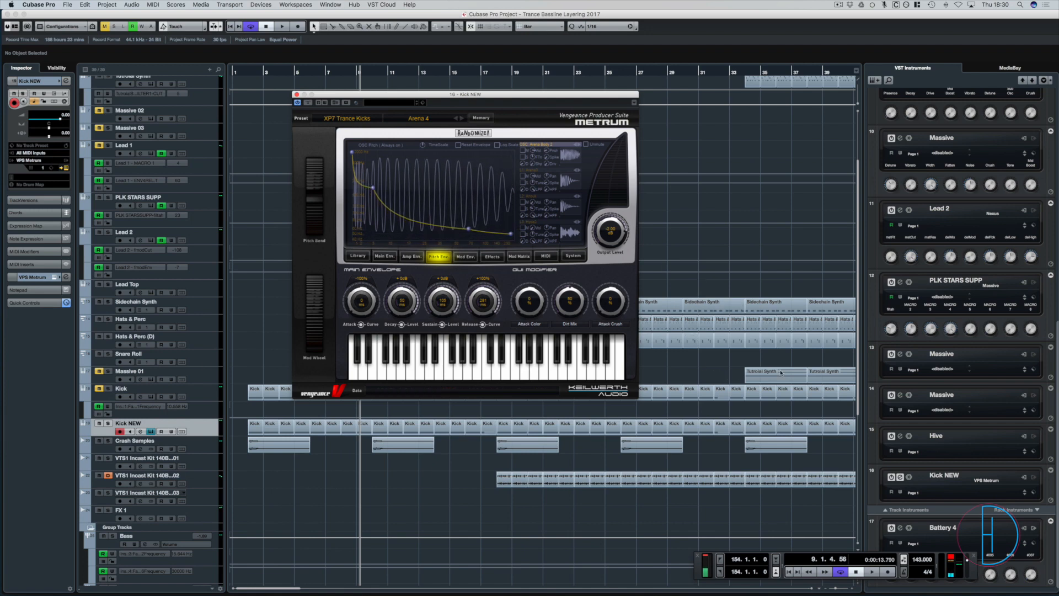
- Check the notes of the PLK STARS SUPP part at bar 66, then fine-tune the release end of the kick's pitch envelope
{"action": "scroll", "coordinate": [772, 136], "scroll_direction": "up", "scroll_amount": 5}
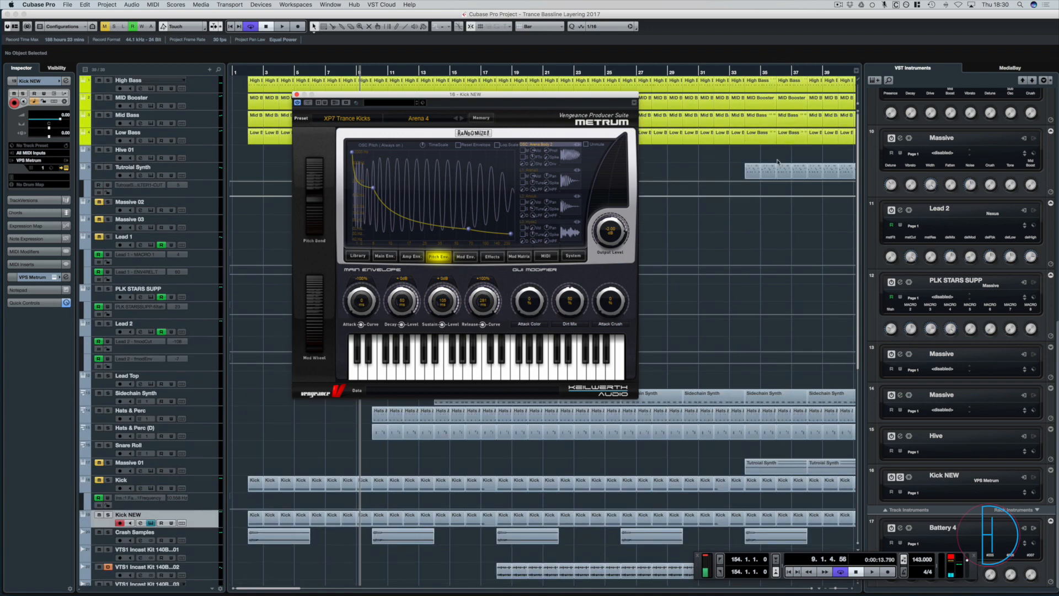
{"action": "scroll", "coordinate": [725, 323], "scroll_direction": "right", "scroll_amount": 5}
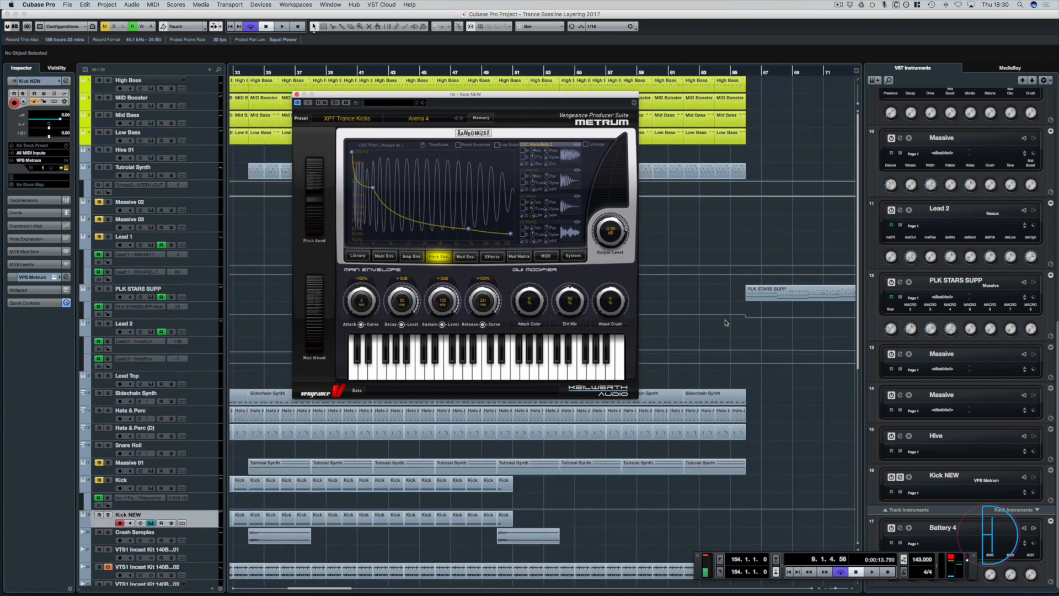
{"action": "left_click", "coordinate": [787, 292]}
{"action": "double_click", "coordinate": [786, 292]}
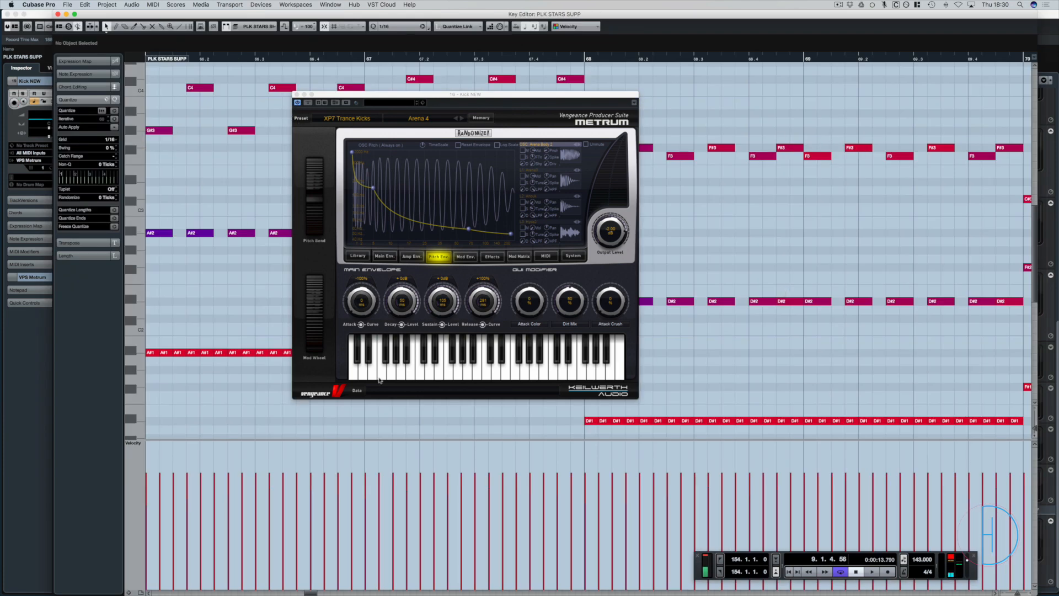
{"action": "key", "text": "Return"}
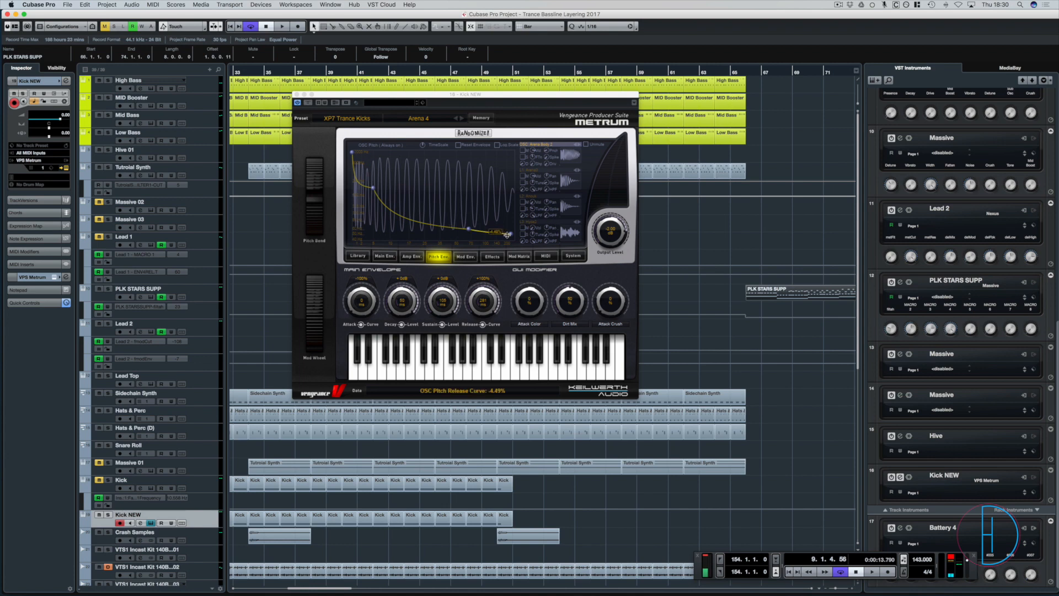
{"action": "left_click_drag", "start_coordinate": [511, 237], "coordinate": [508, 237]}
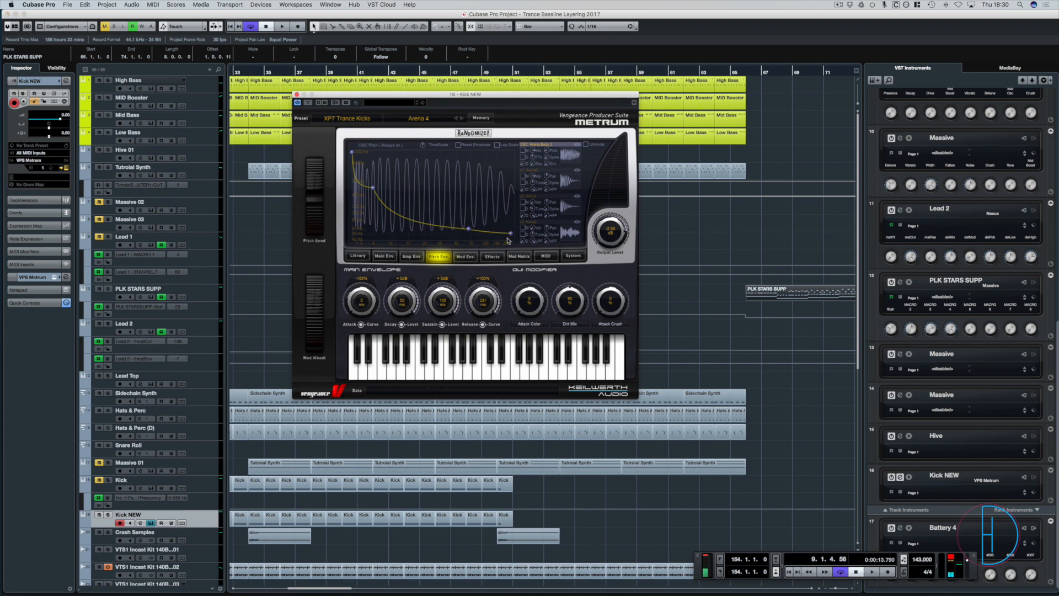
- Set the loop range to bars 10 to 14 around the first four Hats & Perc parts and play it
{"action": "key", "text": "space"}
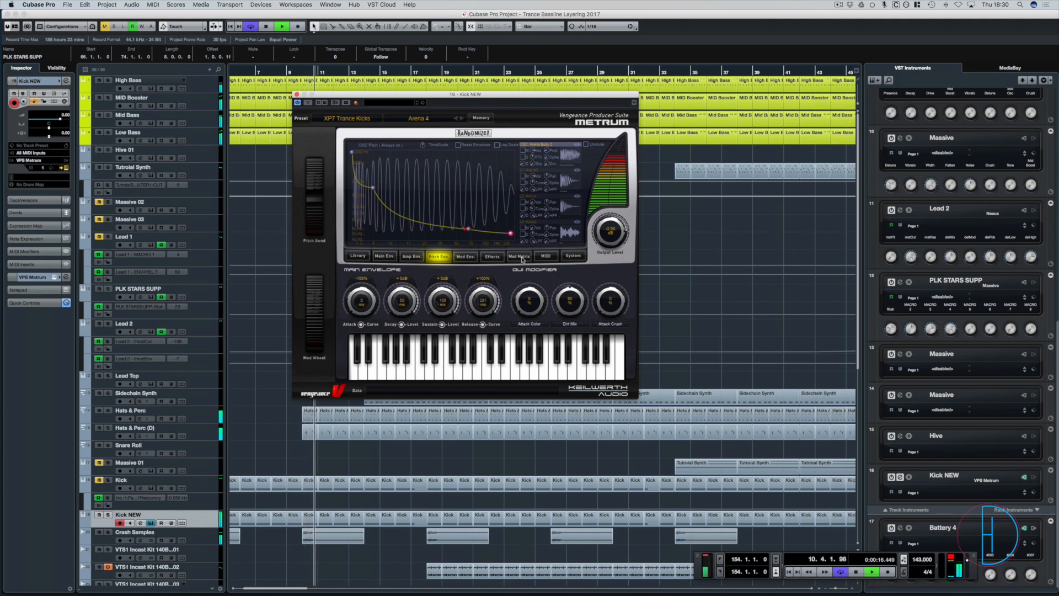
{"action": "left_click_drag", "start_coordinate": [301, 448], "coordinate": [354, 413]}
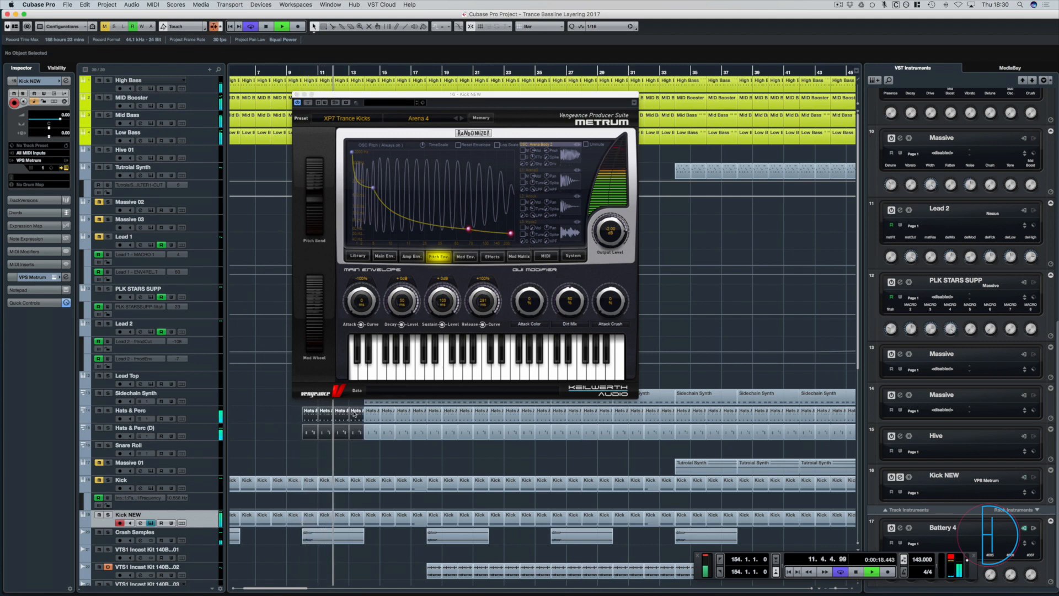
{"action": "key", "text": "space"}
{"action": "key", "text": "p"}
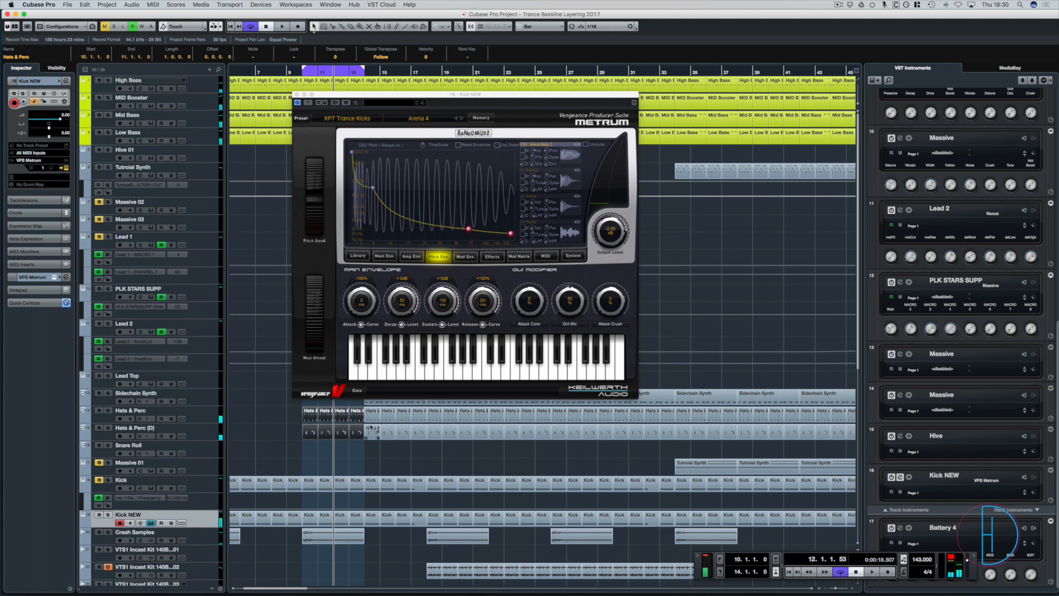
{"action": "key", "text": "space"}
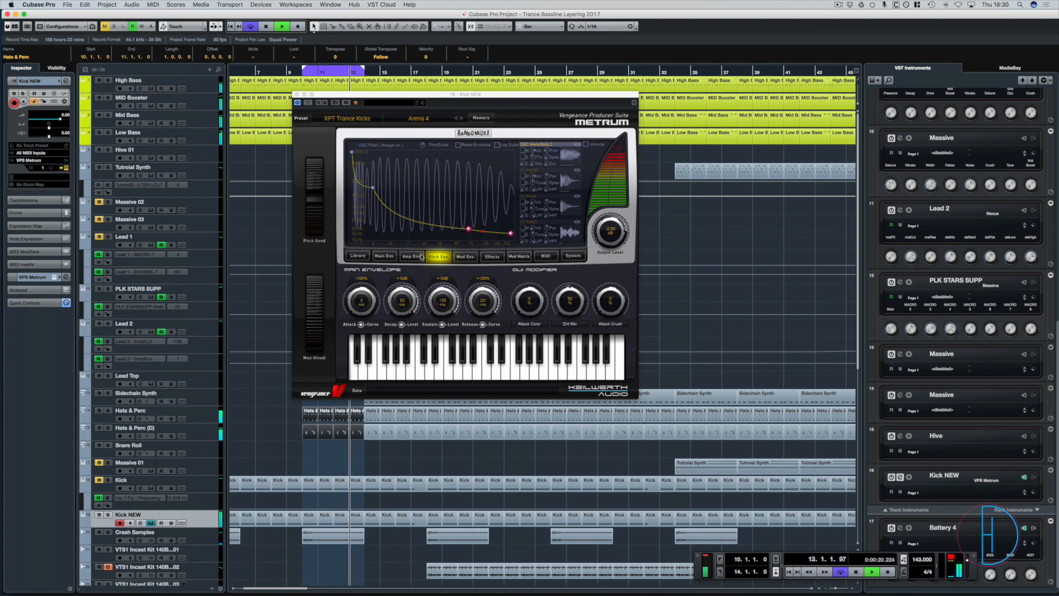
- Fine-tune the release end of the Arena 4 kick's amp envelope to about 106 ms and stop playback
{"action": "left_click", "coordinate": [420, 257]}
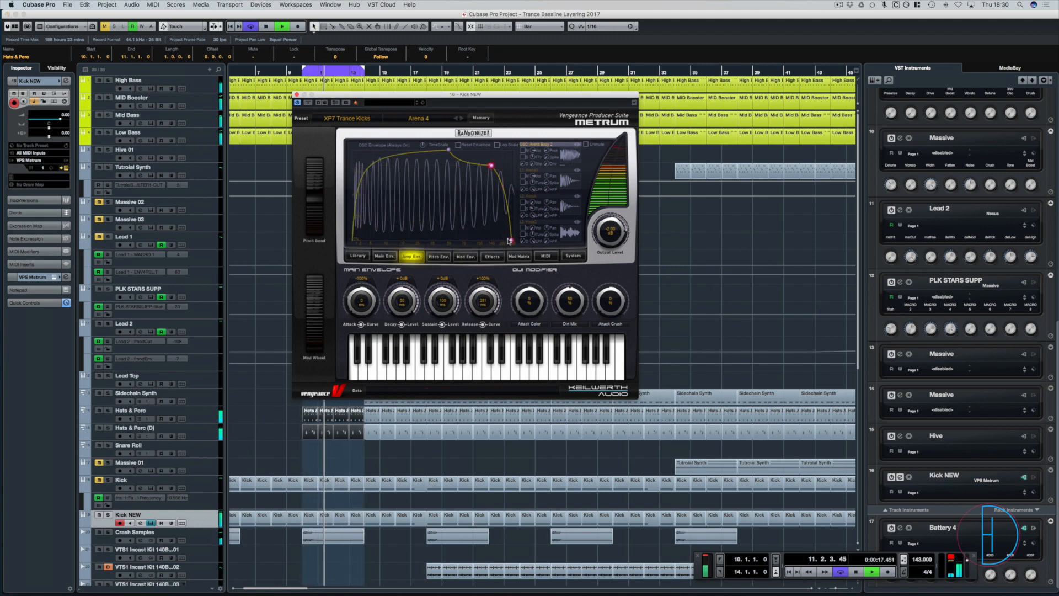
{"action": "left_click_drag", "start_coordinate": [510, 241], "coordinate": [511, 241]}
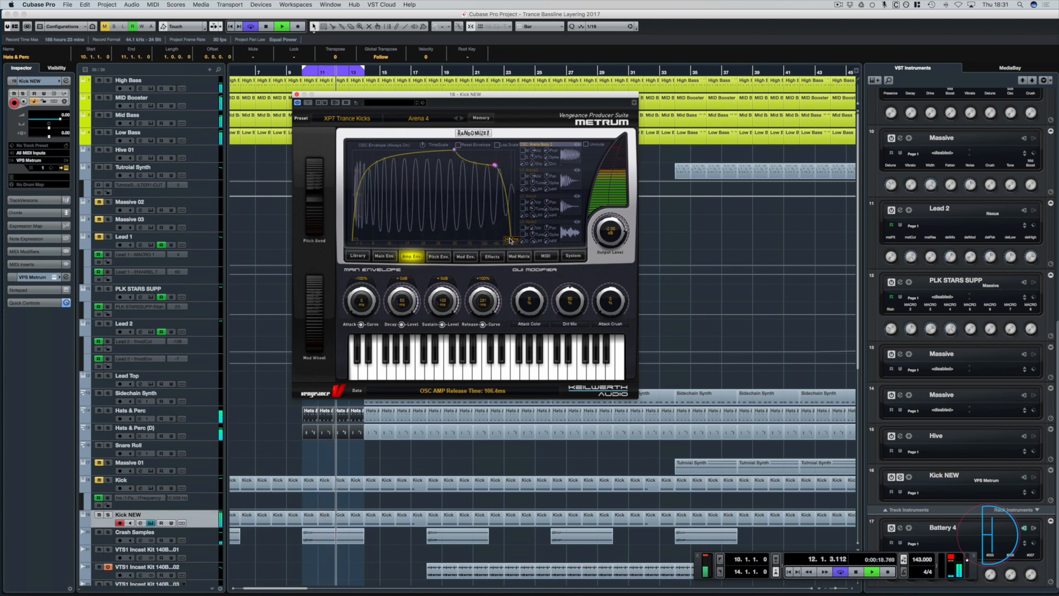
{"action": "key", "text": "space"}
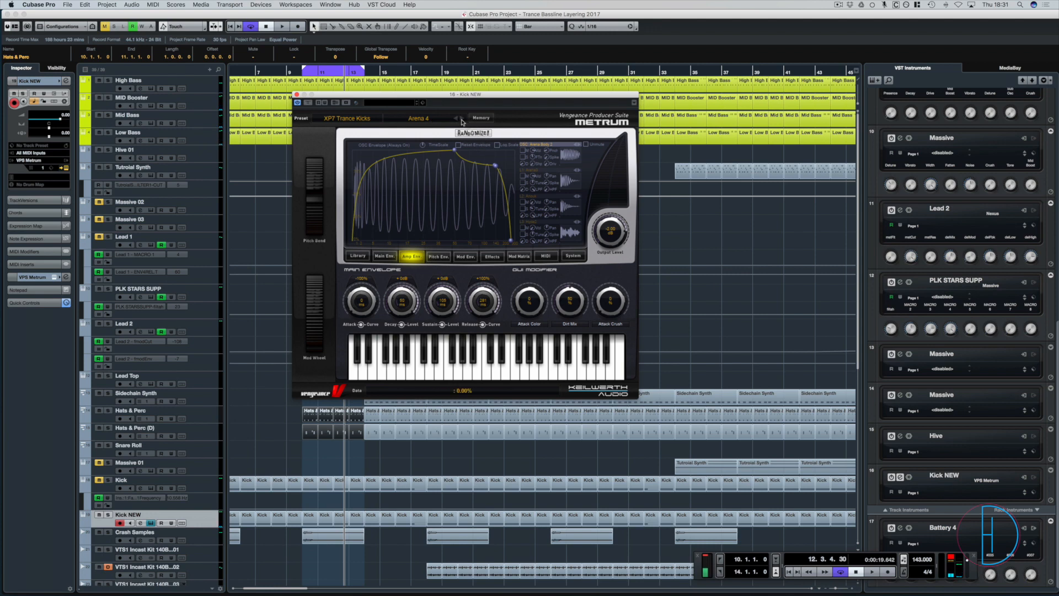
- Audition the following XPT Trance Kicks presets over the loop and load Coastkick on Kick NEW
{"action": "left_click", "coordinate": [461, 120]}
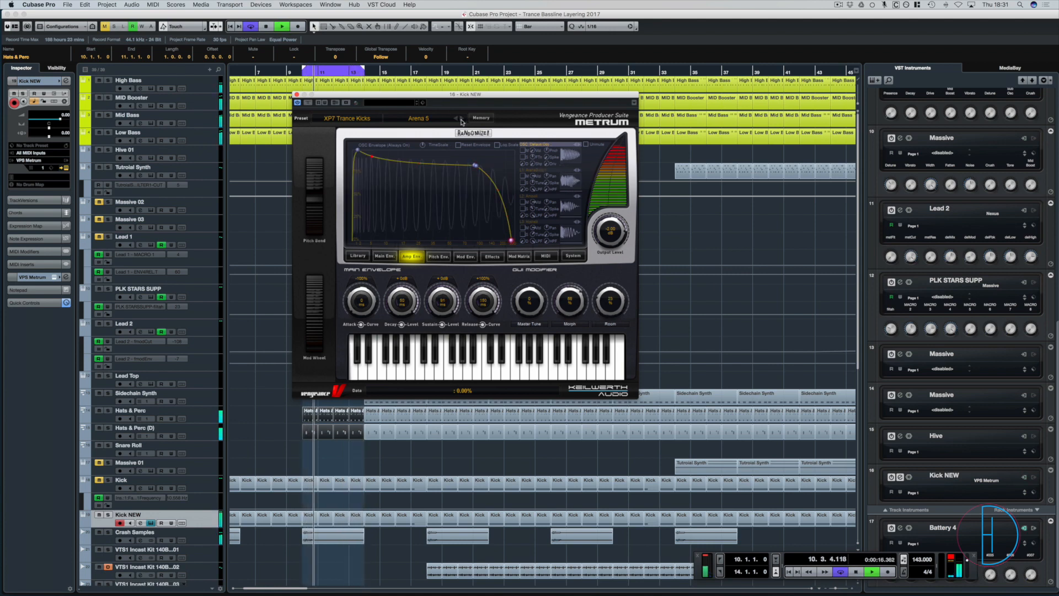
{"action": "left_click", "coordinate": [462, 120]}
{"action": "left_click", "coordinate": [461, 119]}
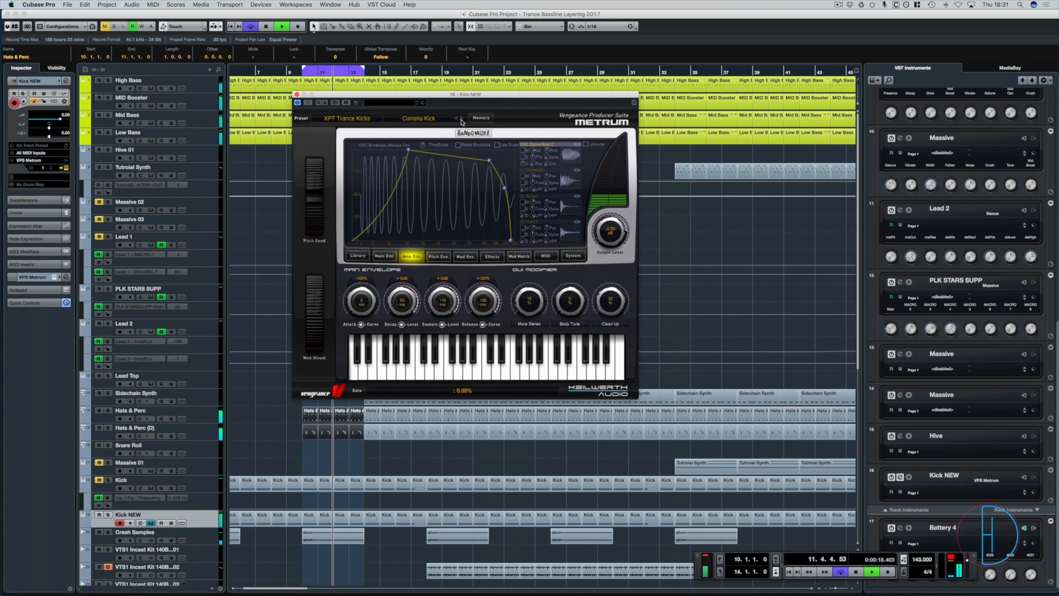
{"action": "left_click", "coordinate": [462, 120]}
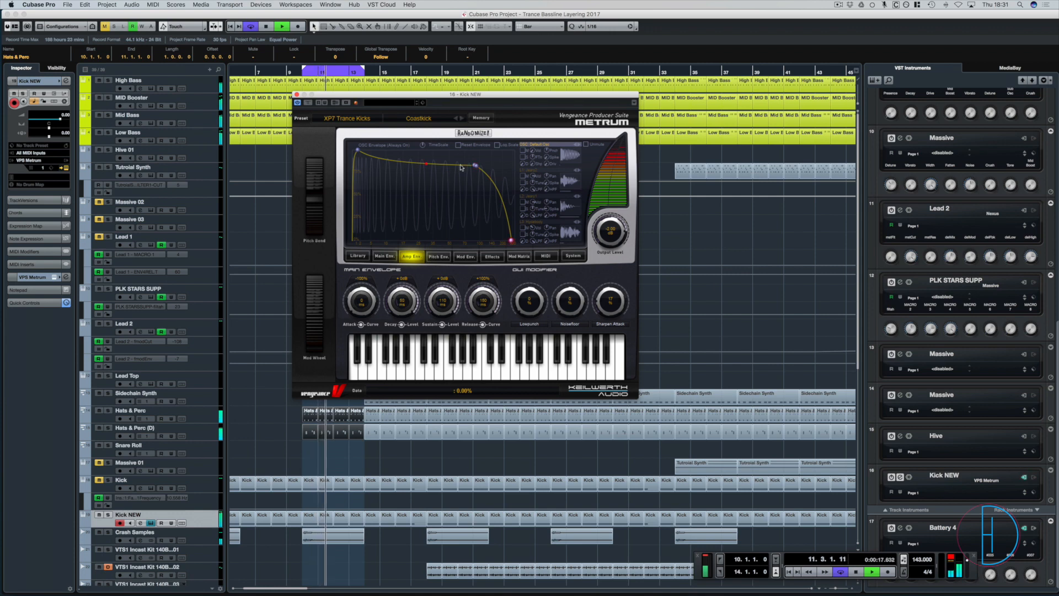
- Reshape Coastkick's pitch envelope with a decay of about 5.1 ms at 244.5 Hz, a slightly higher sustain point and a raised release end
{"action": "left_click", "coordinate": [446, 258]}
{"action": "mouse_move", "coordinate": [367, 186]}
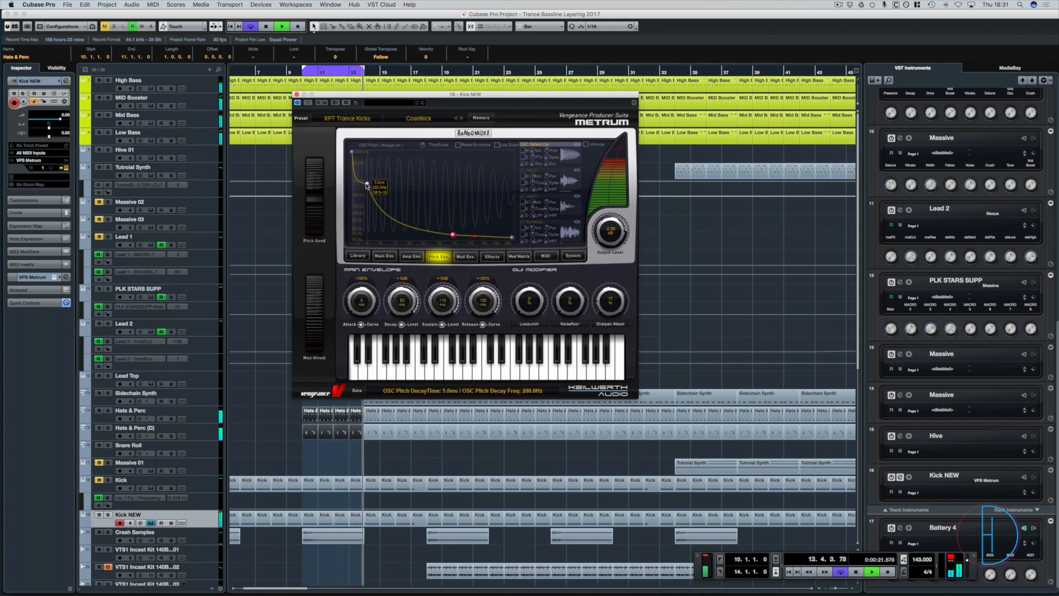
{"action": "left_click_drag", "start_coordinate": [367, 186], "coordinate": [368, 188]}
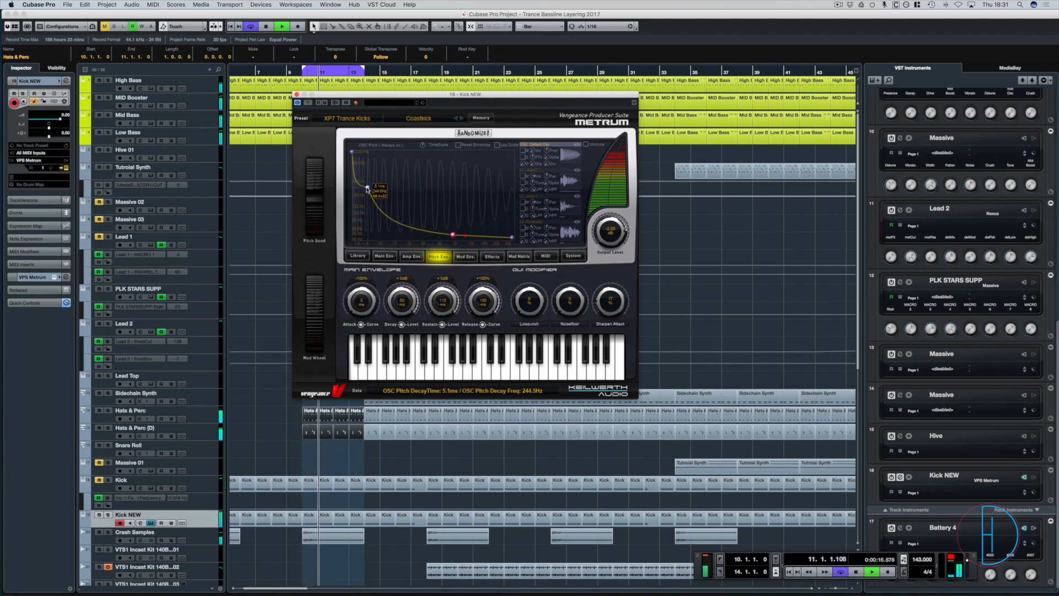
{"action": "left_click_drag", "start_coordinate": [352, 152], "coordinate": [352, 154]}
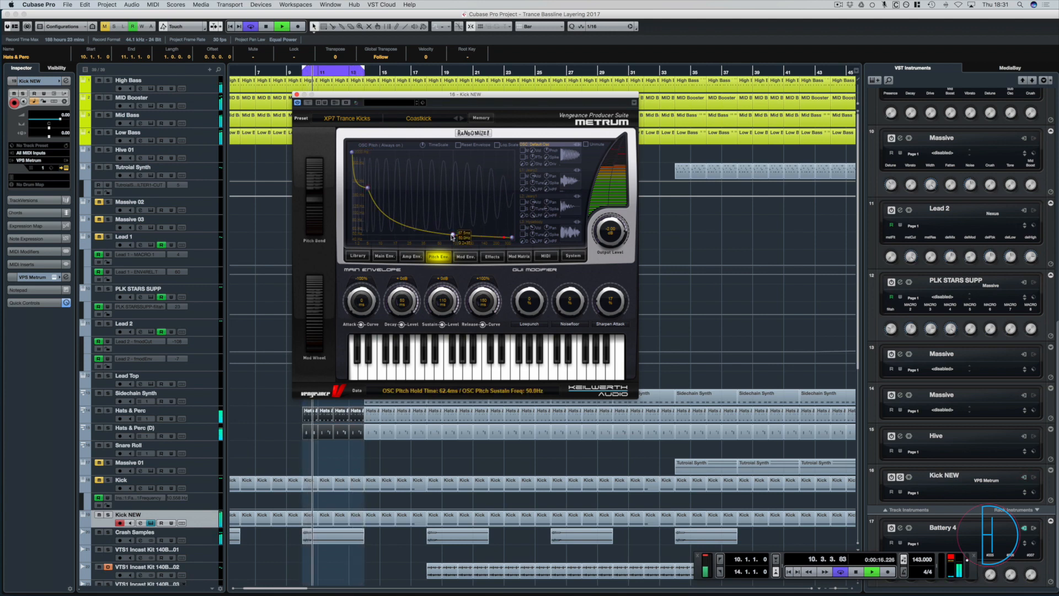
{"action": "mouse_move", "coordinate": [452, 235]}
{"action": "left_click_drag", "start_coordinate": [452, 234], "coordinate": [512, 215]}
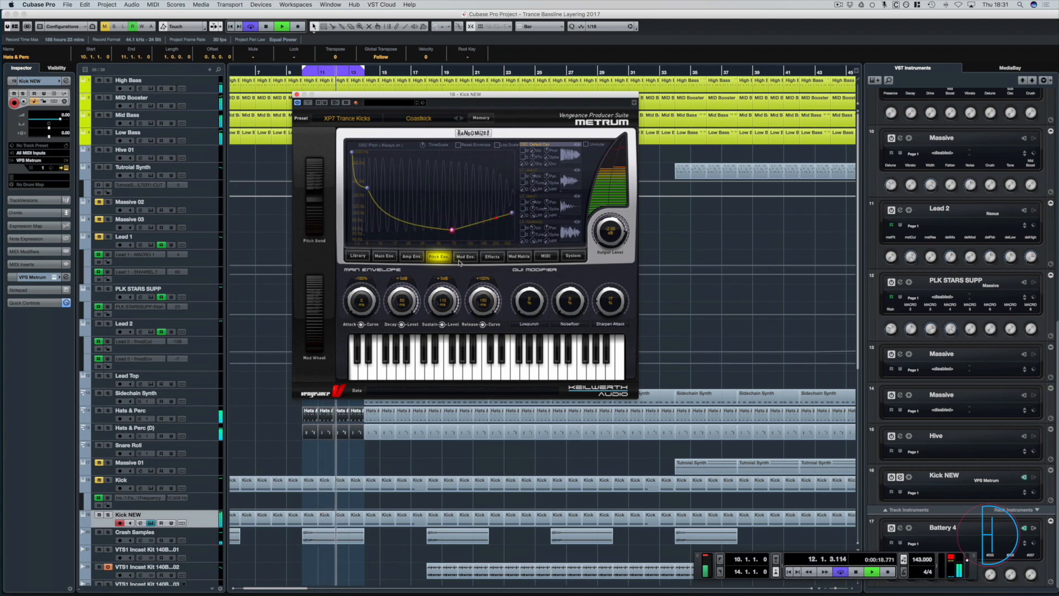
- Shorten the kick's amp envelope release to about 11.7 ms and, with Kick NEW temporarily soloed, lower the main envelope's release curve
{"action": "left_click", "coordinate": [414, 255]}
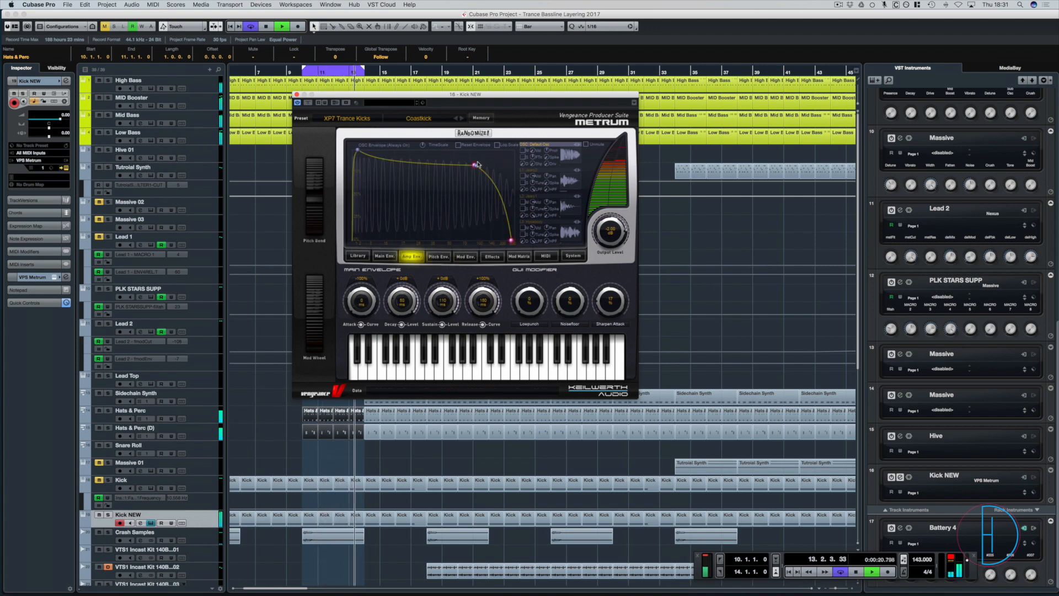
{"action": "left_click_drag", "start_coordinate": [510, 241], "coordinate": [490, 241]}
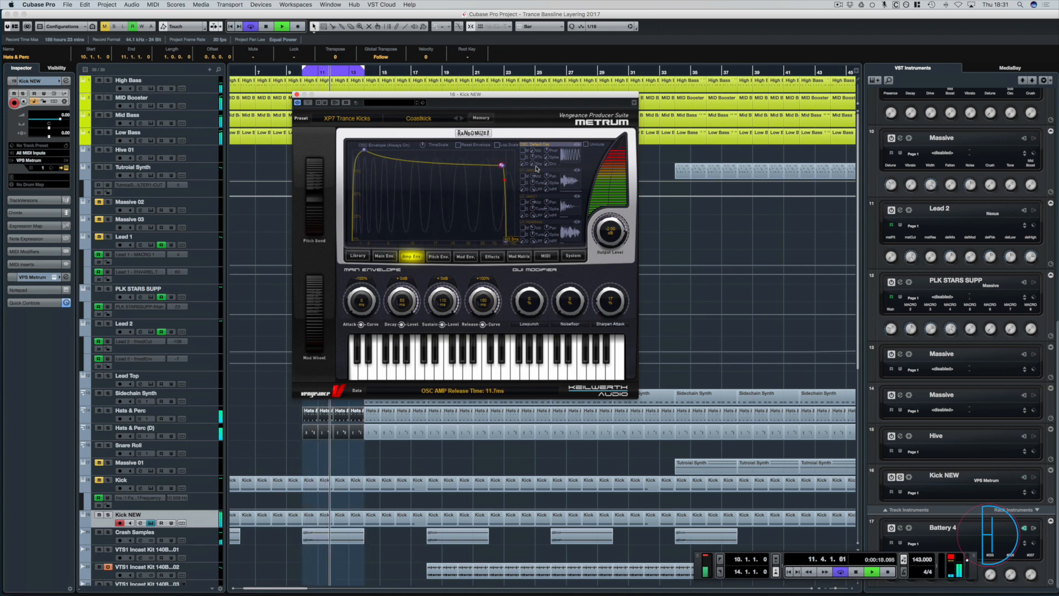
{"action": "left_click", "coordinate": [108, 515]}
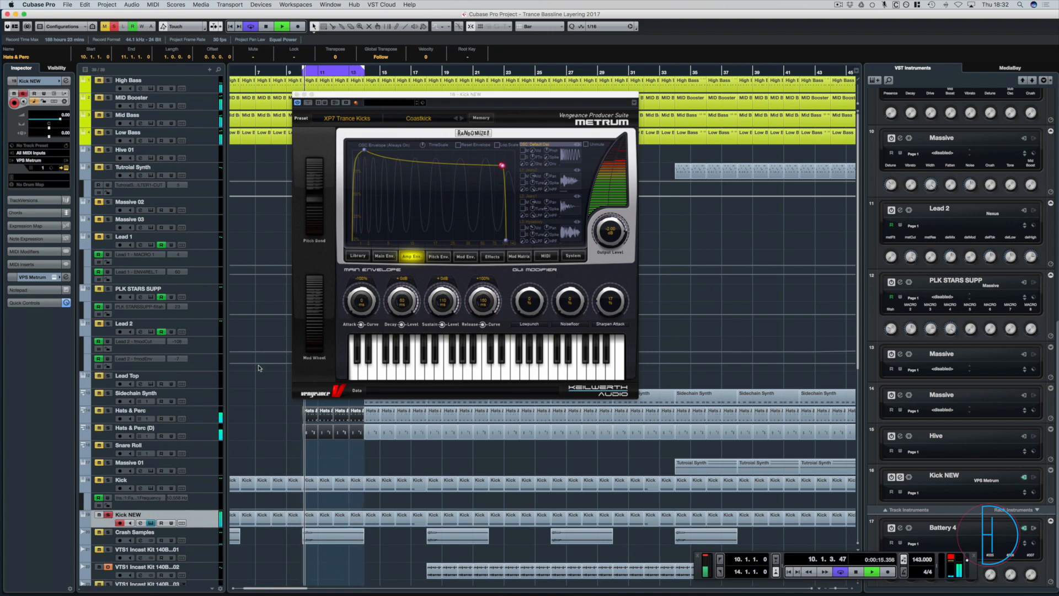
{"action": "left_click", "coordinate": [559, 148]}
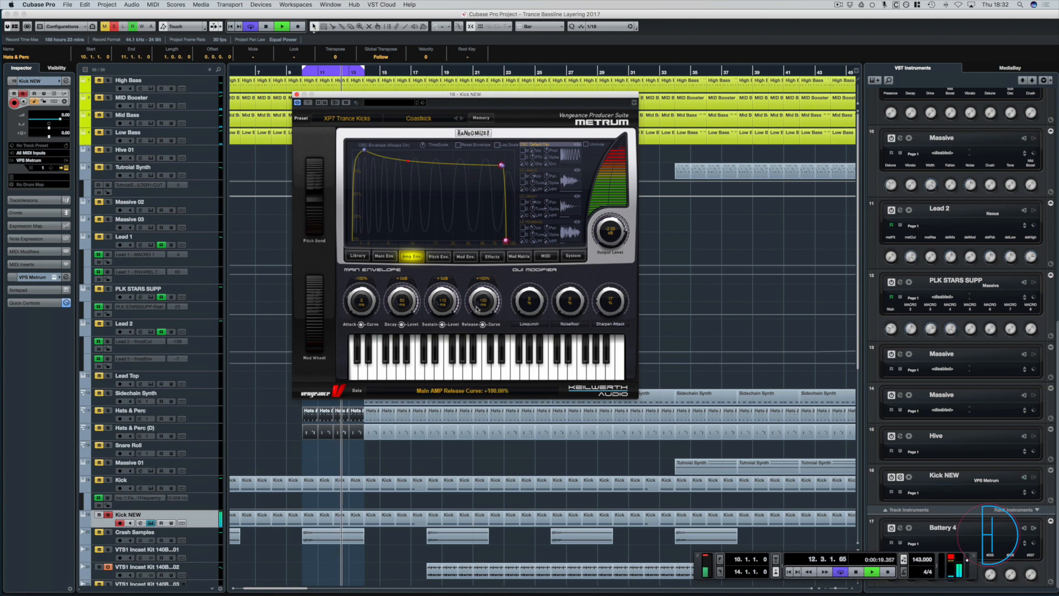
{"action": "left_click_drag", "start_coordinate": [476, 309], "coordinate": [470, 354]}
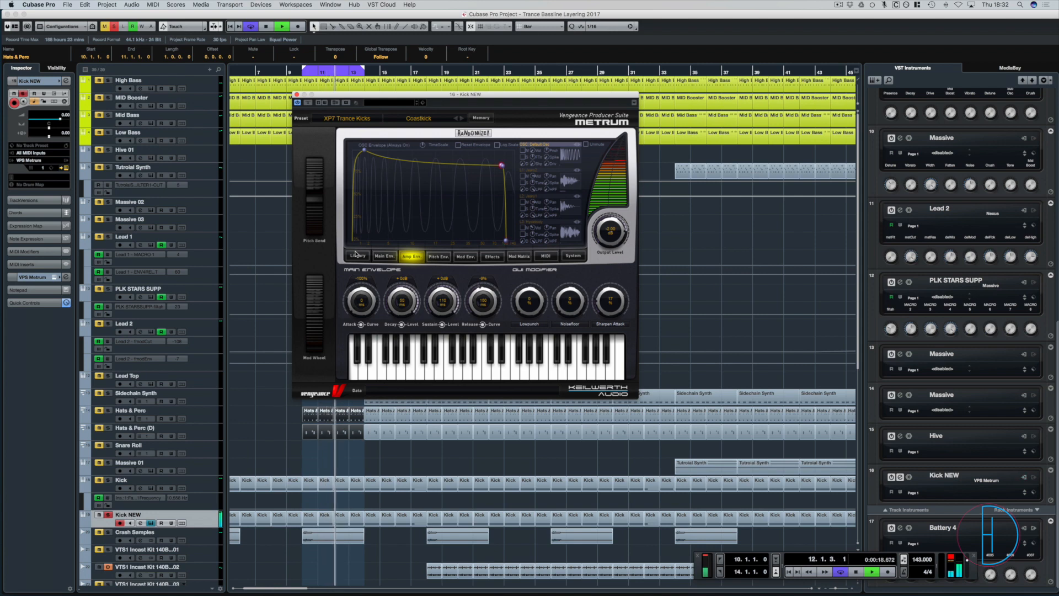
{"action": "left_click", "coordinate": [108, 515]}
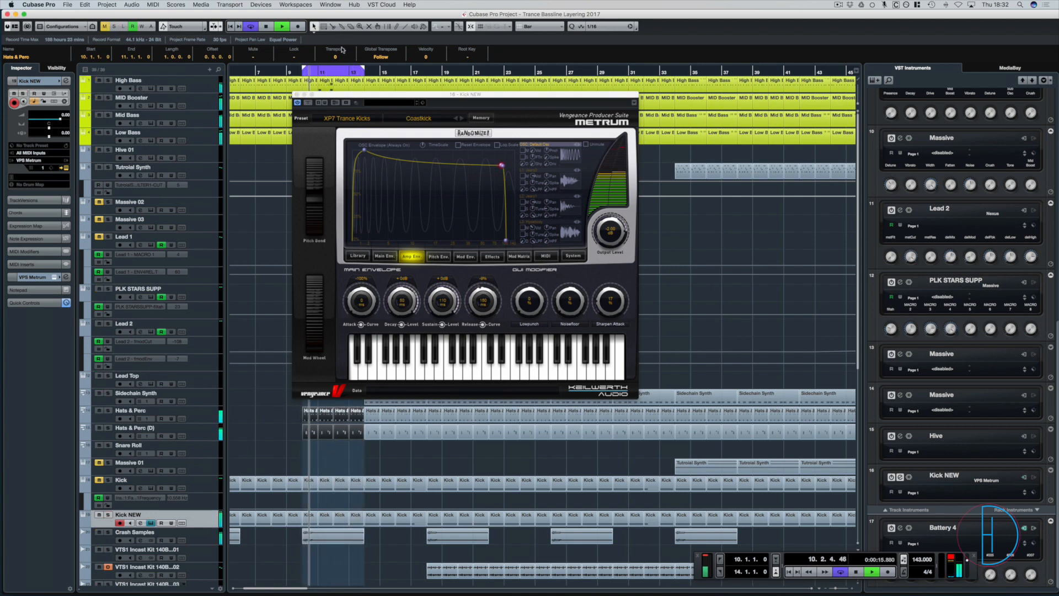
- Close the Metrum window, open the mixer and play the loop to check the Stereo Out level
{"action": "left_click", "coordinate": [297, 94]}
{"action": "key", "text": "F3"}
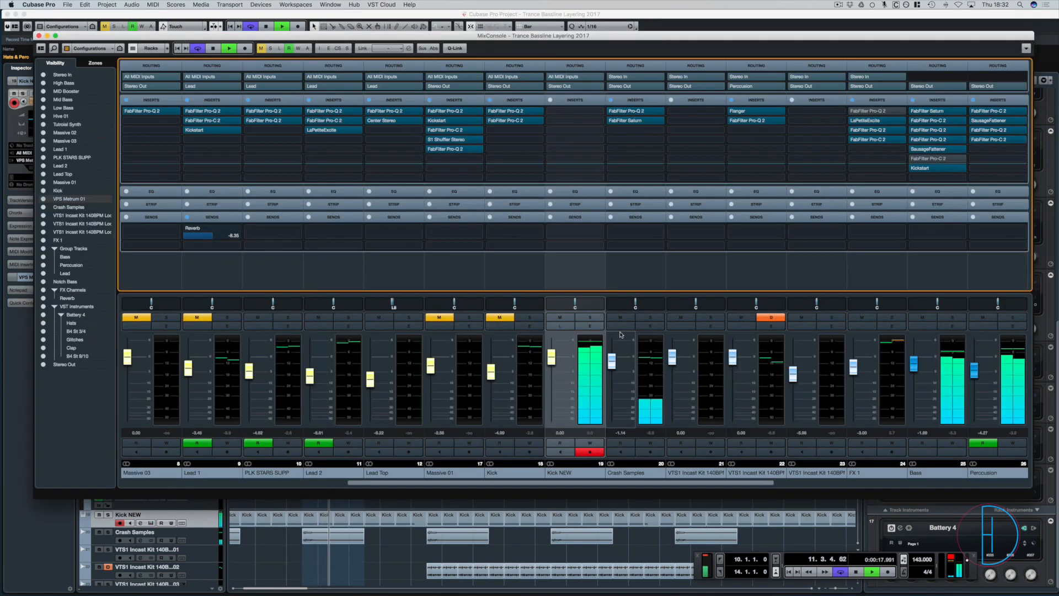
{"action": "key", "text": "space"}
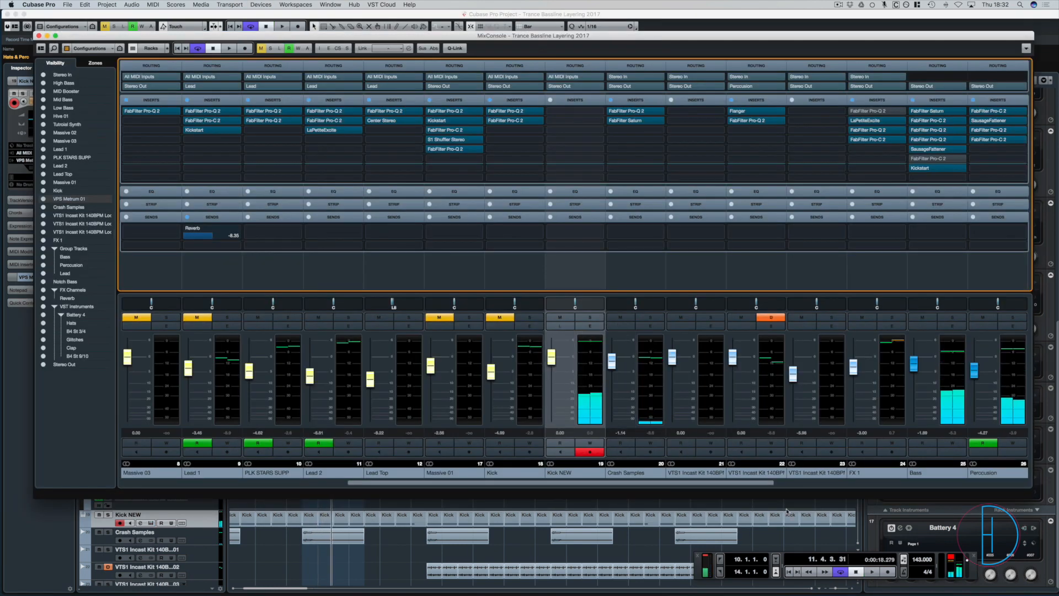
{"action": "left_click", "coordinate": [913, 482]}
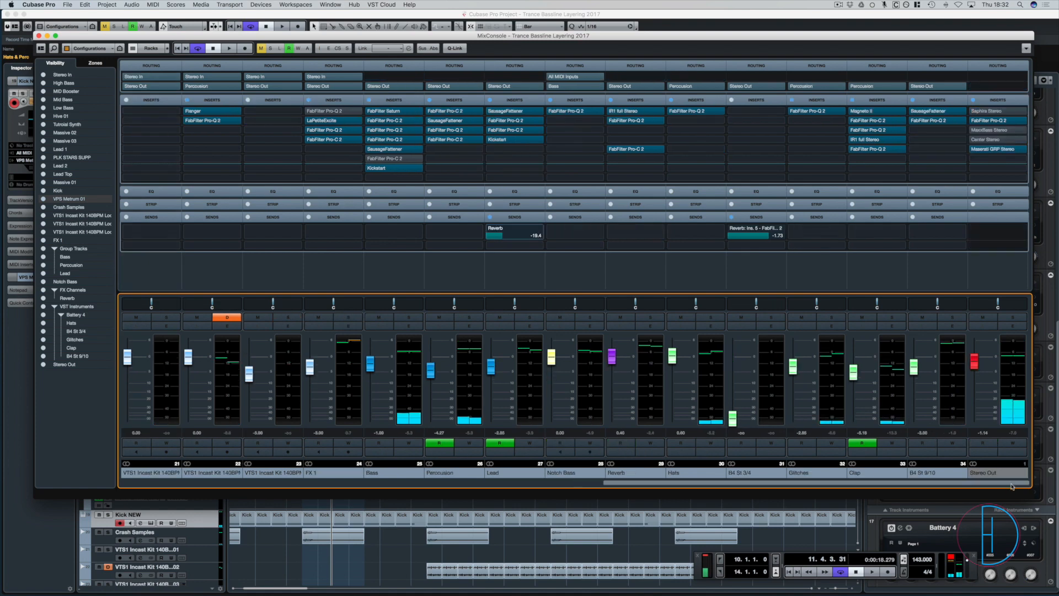
{"action": "key", "text": "space"}
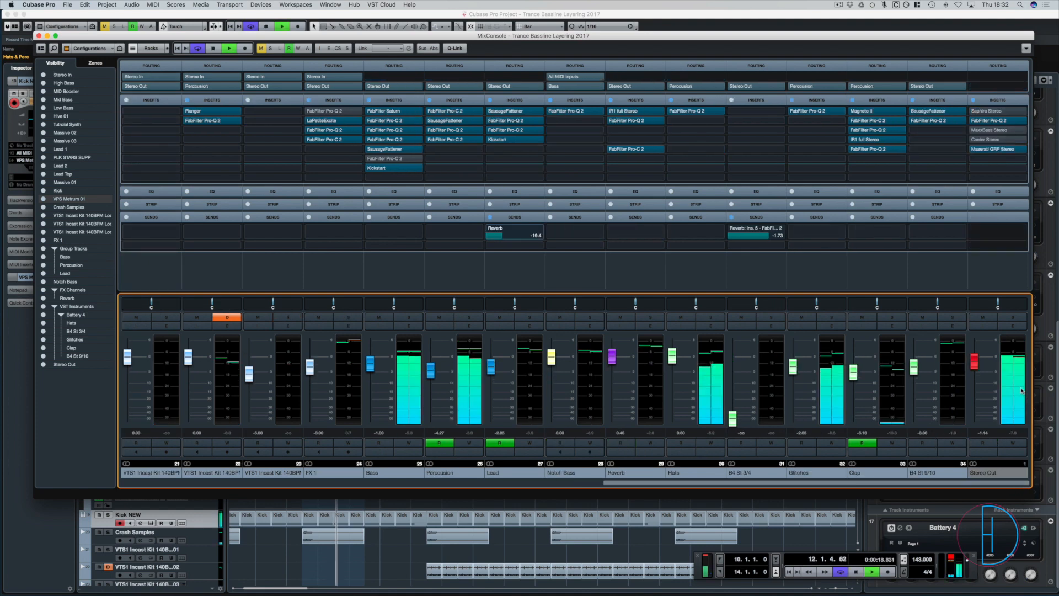
{"action": "key", "text": "space"}
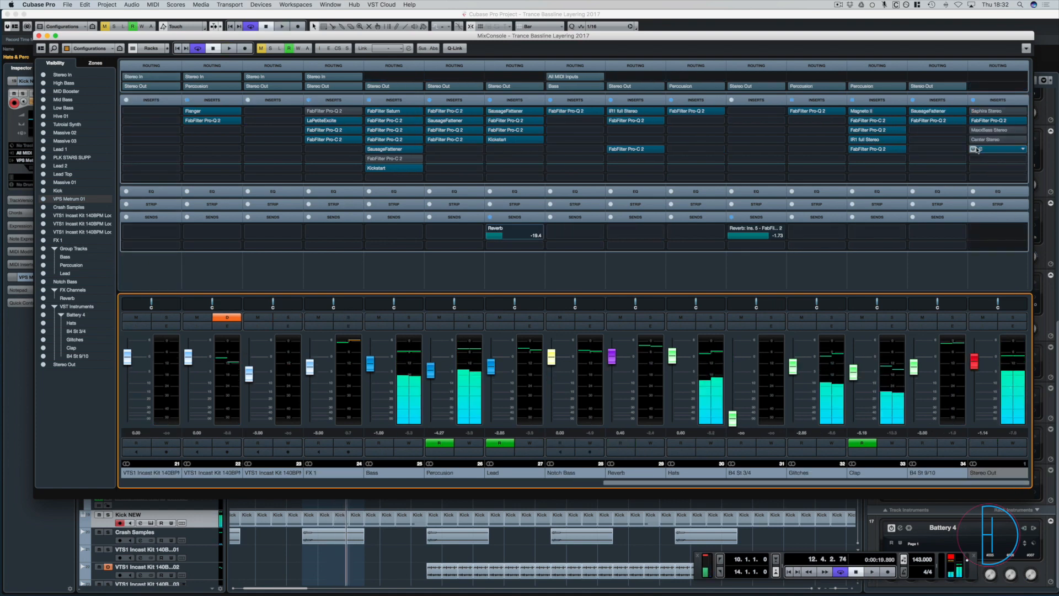
- Bypass the FabFilter Pro-Q 2 and Maserati GRP inserts on Stereo Out, comparing the loop with Maserati GRP briefly re-enabled
{"action": "left_click", "coordinate": [973, 149]}
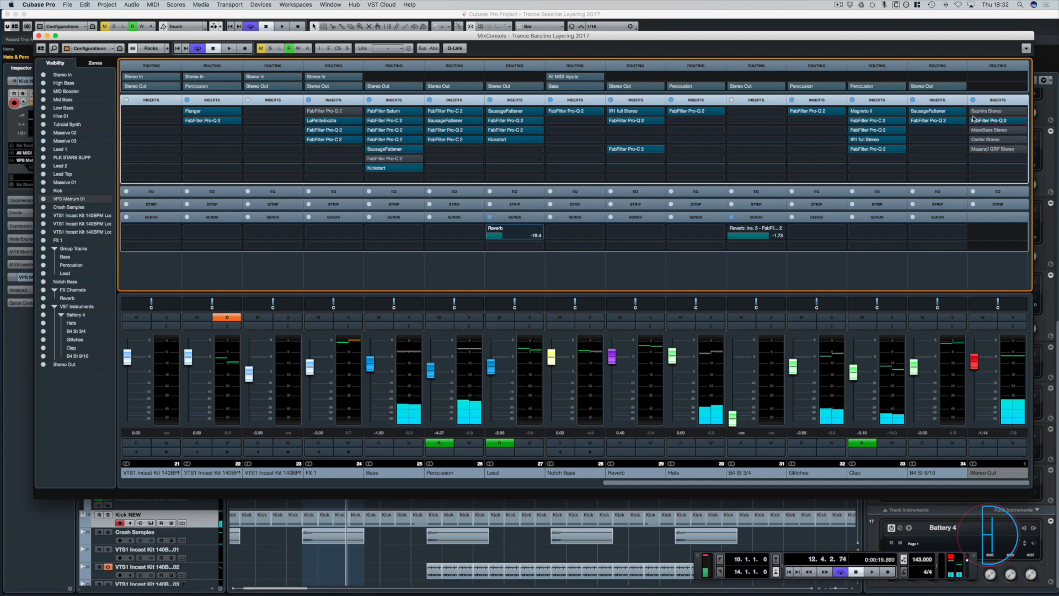
{"action": "mouse_move", "coordinate": [972, 120]}
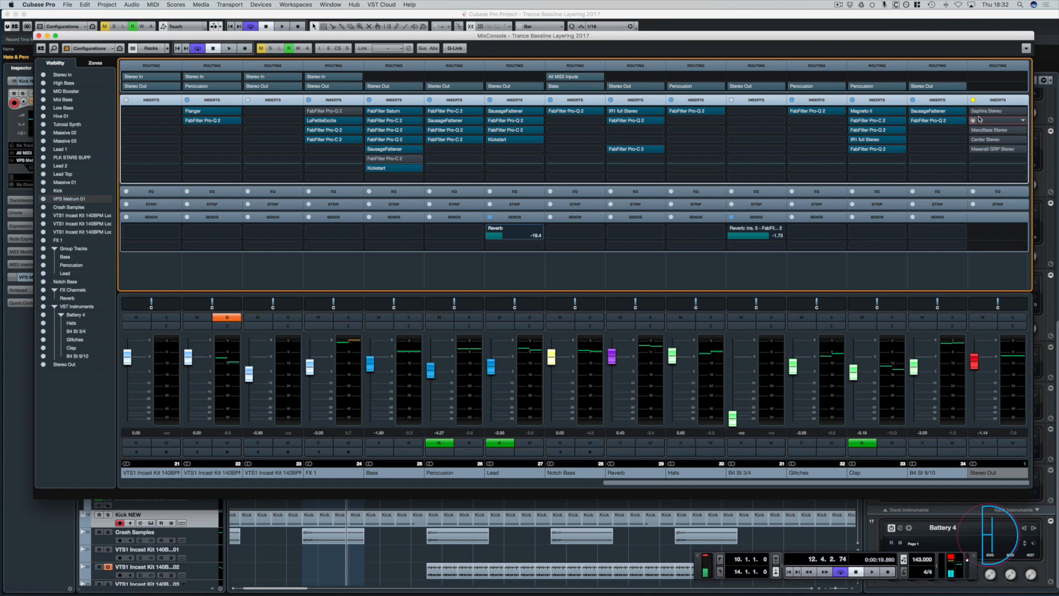
{"action": "key", "text": "space"}
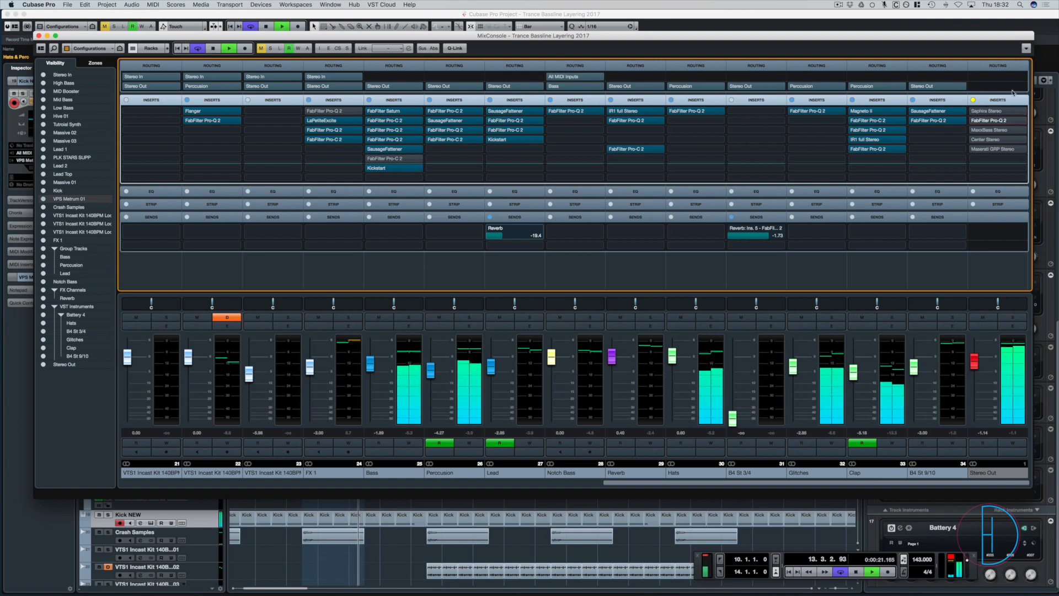
{"action": "left_click", "coordinate": [974, 150]}
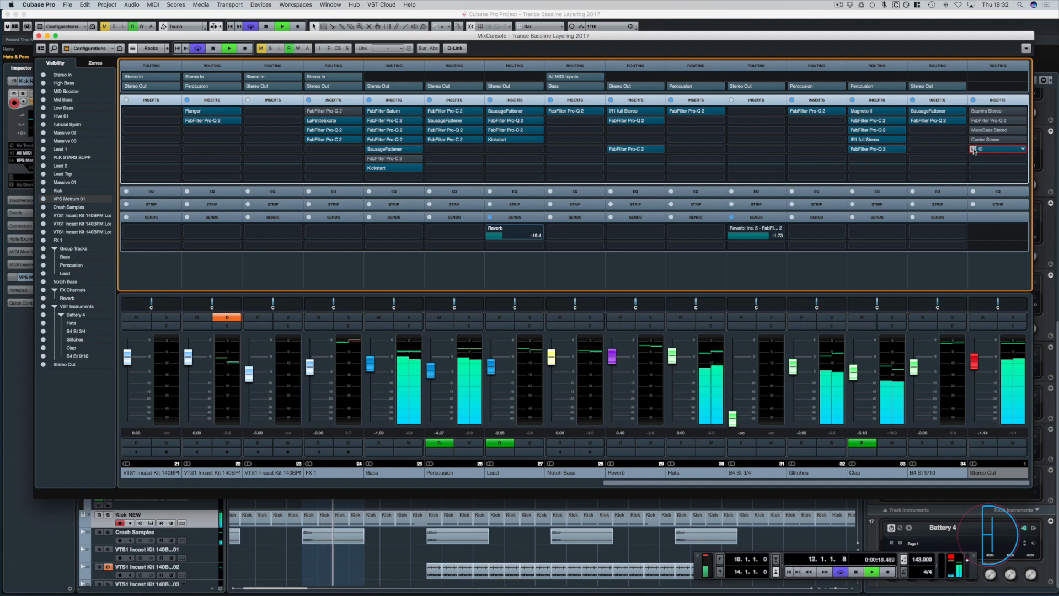
{"action": "key", "text": "space"}
{"action": "left_click", "coordinate": [974, 150]}
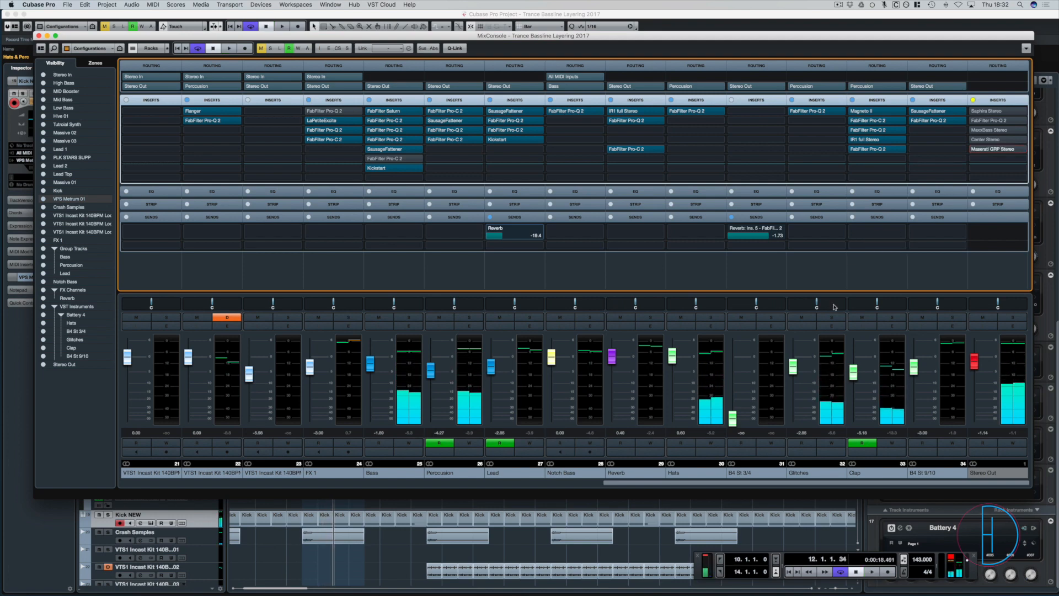
- Close the mixer, set the loop range to the first Sidechain Synth part at bars 14 to 18 and play it
{"action": "key", "text": "F3"}
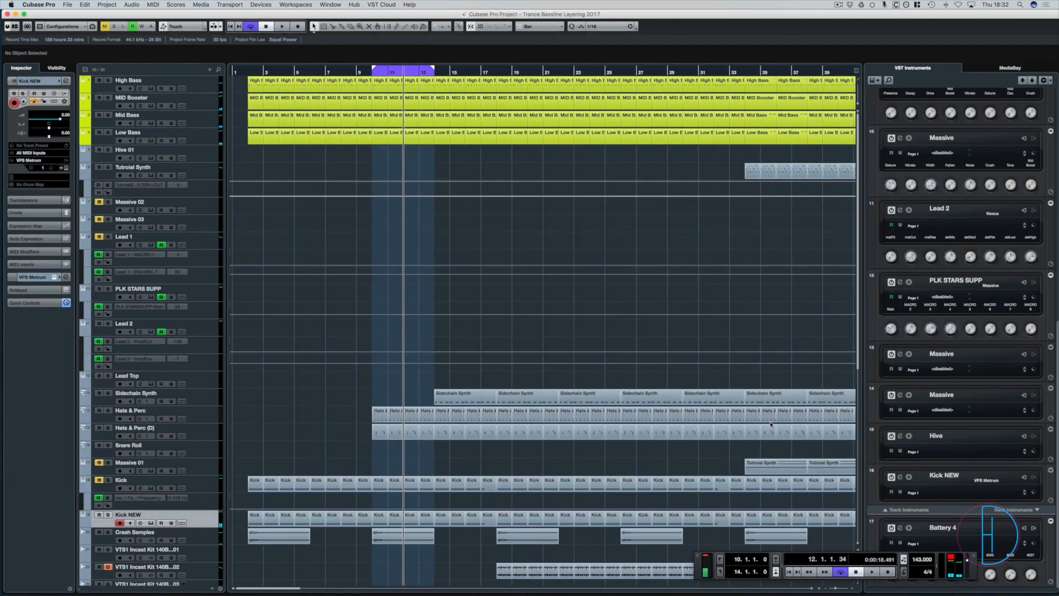
{"action": "key", "text": "space"}
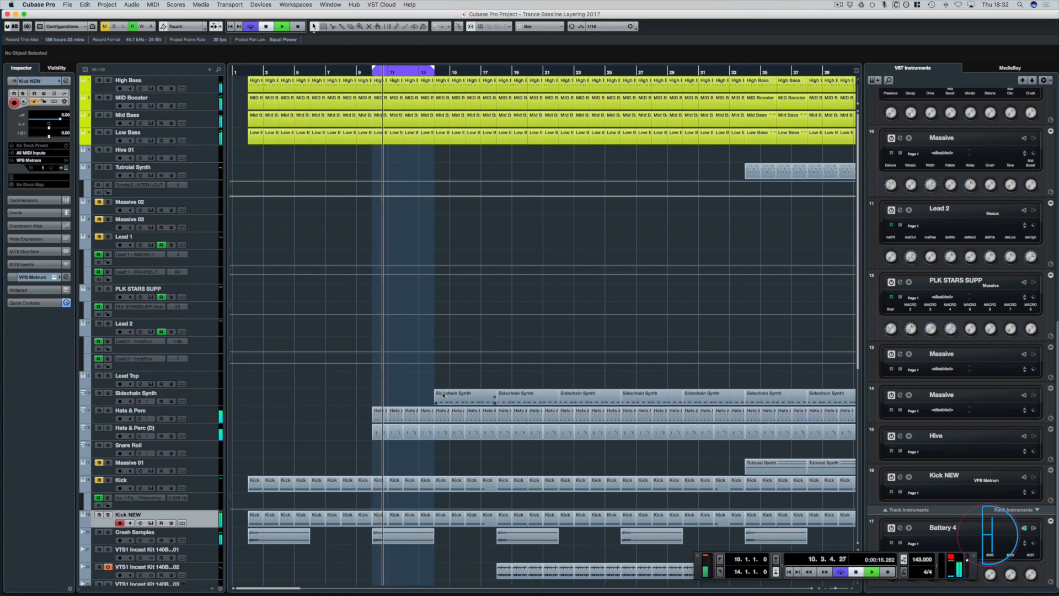
{"action": "left_click", "coordinate": [476, 402]}
{"action": "key", "text": "p"}
{"action": "key", "text": "space"}
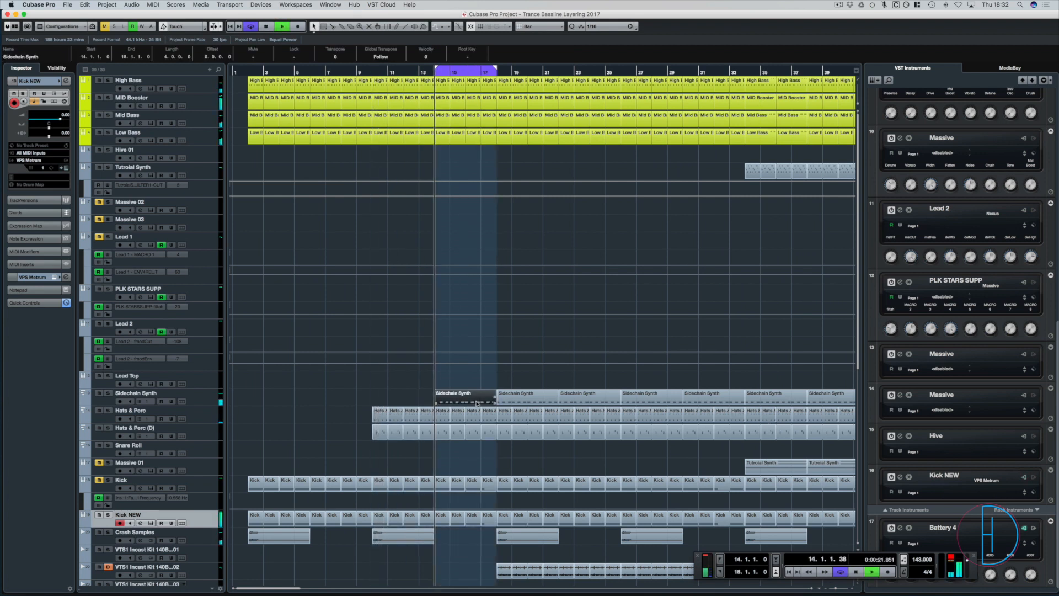
- Open the mixer, play the loop while checking the channel levels and lower the Kick NEW fader to about -3.10
{"action": "key", "text": "F3"}
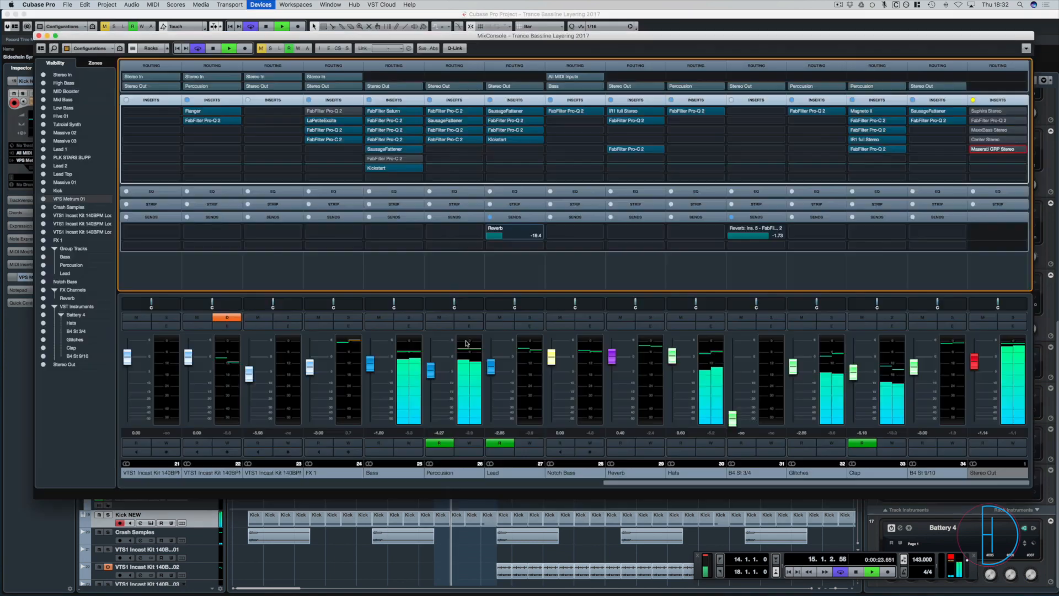
{"action": "key", "text": "space"}
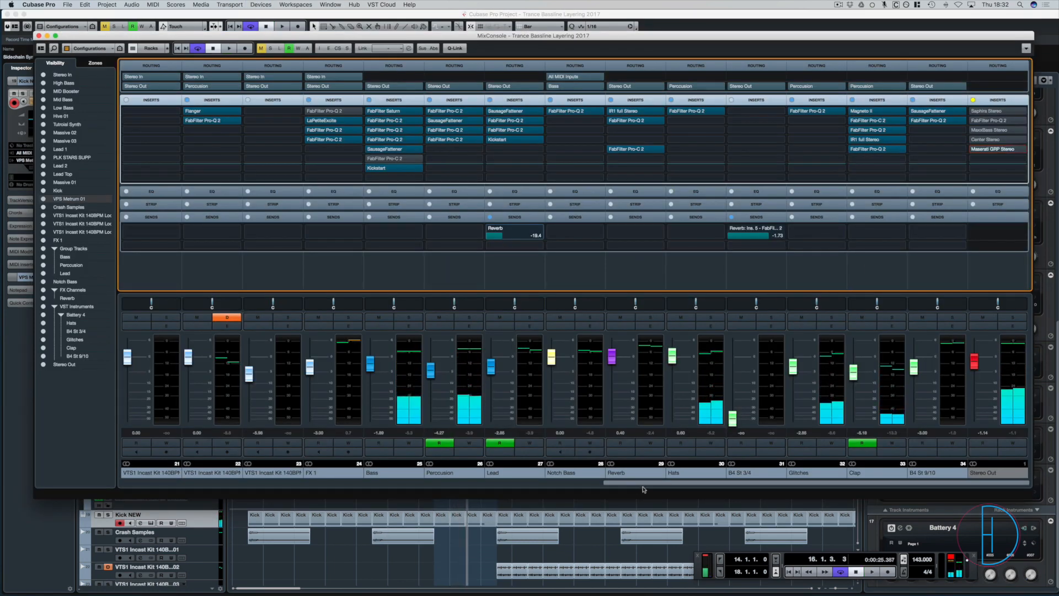
{"action": "key", "text": "space"}
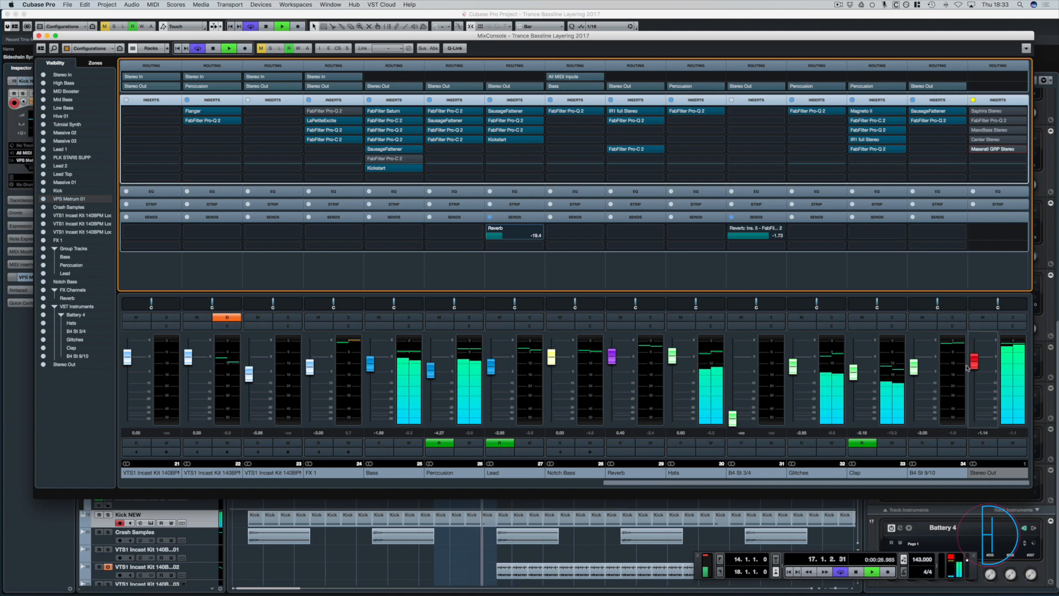
{"action": "left_click", "coordinate": [524, 483]}
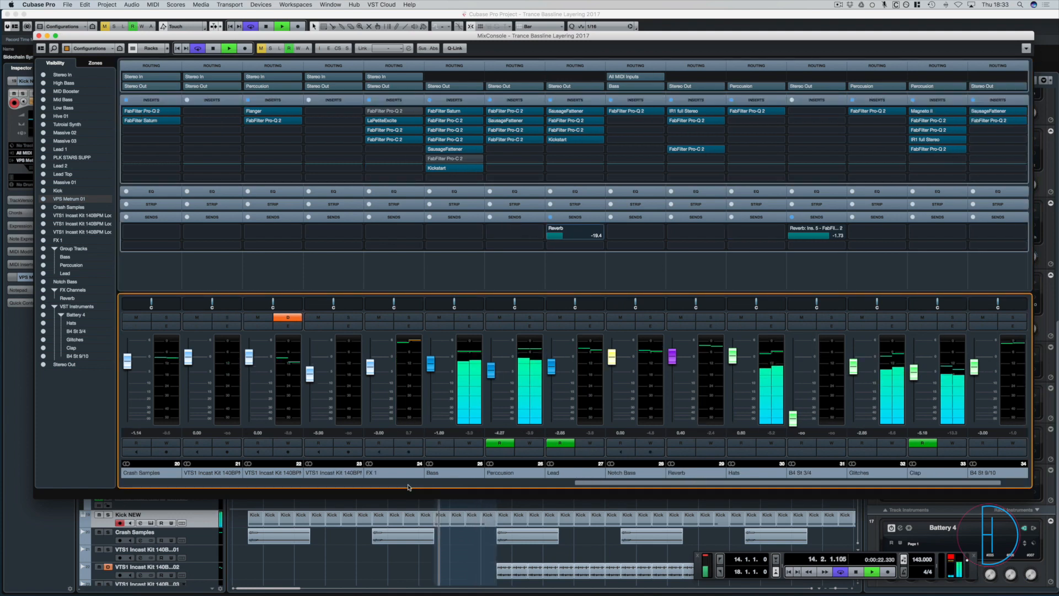
{"action": "left_click", "coordinate": [424, 485]}
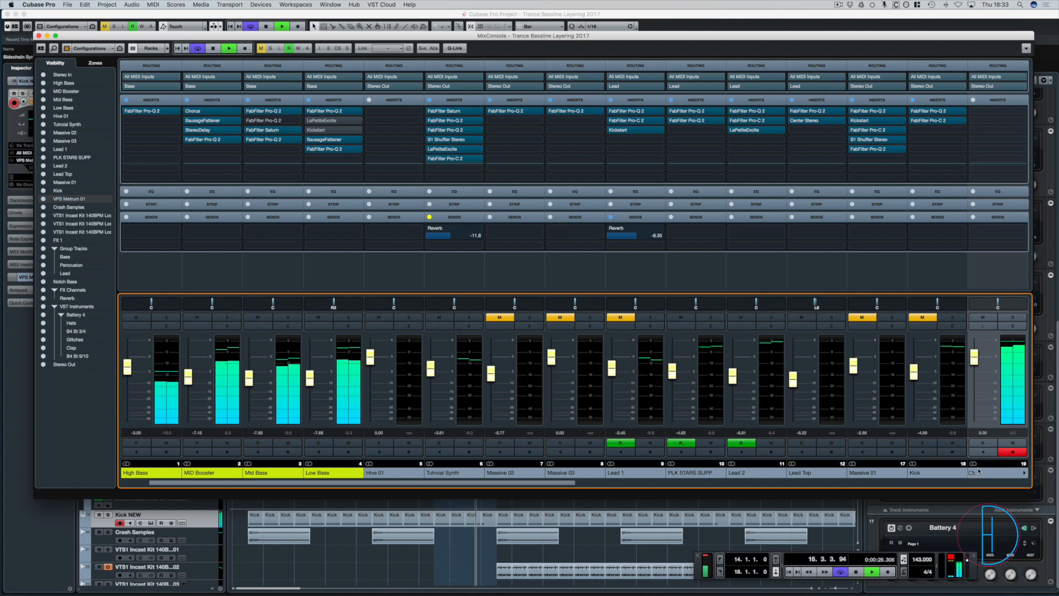
{"action": "left_click_drag", "start_coordinate": [544, 484], "coordinate": [630, 483]}
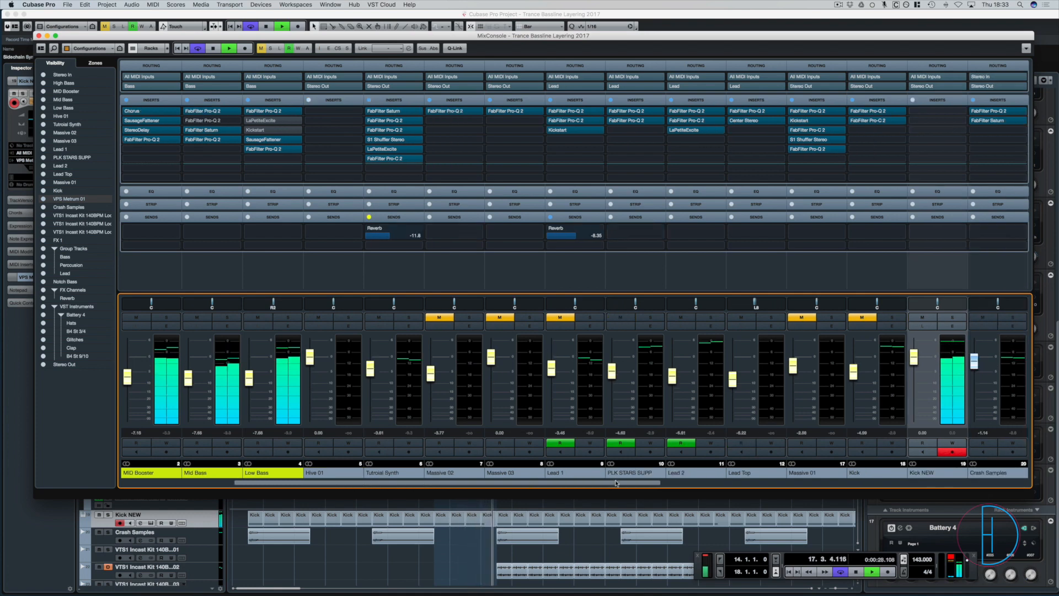
{"action": "key", "text": "space"}
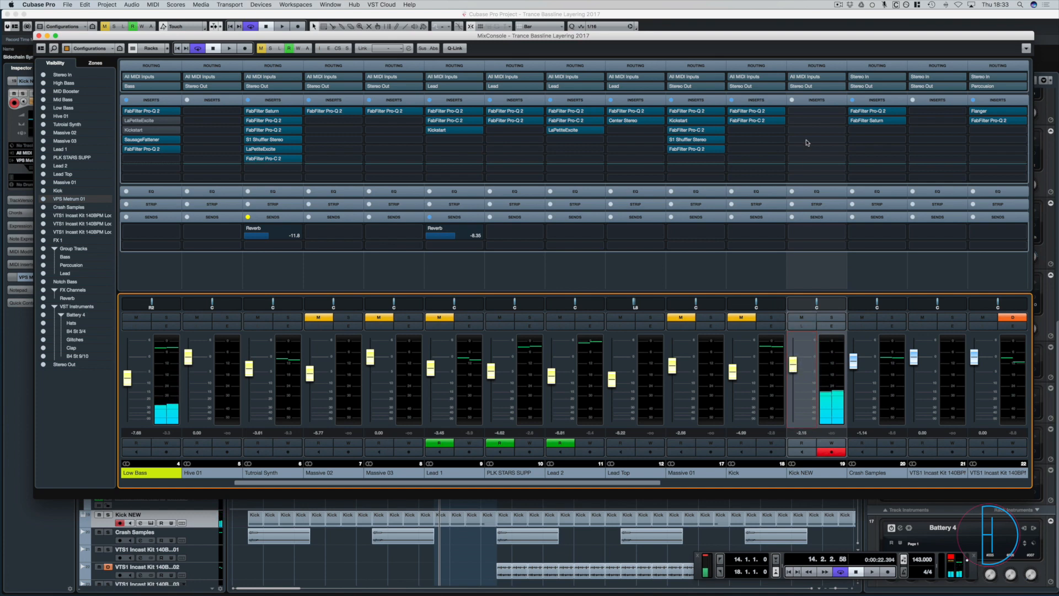
- Insert FabFilter Pro-Q 2 in the first slot of Kick NEW and add a bell band at about 117 Hz
{"action": "left_click", "coordinate": [811, 110]}
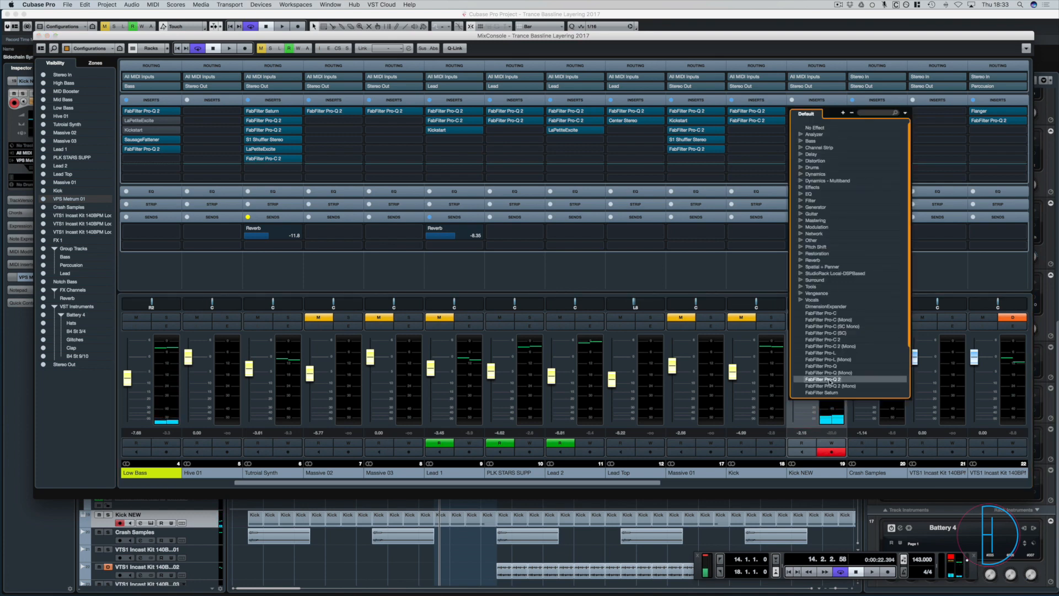
{"action": "left_click", "coordinate": [825, 379]}
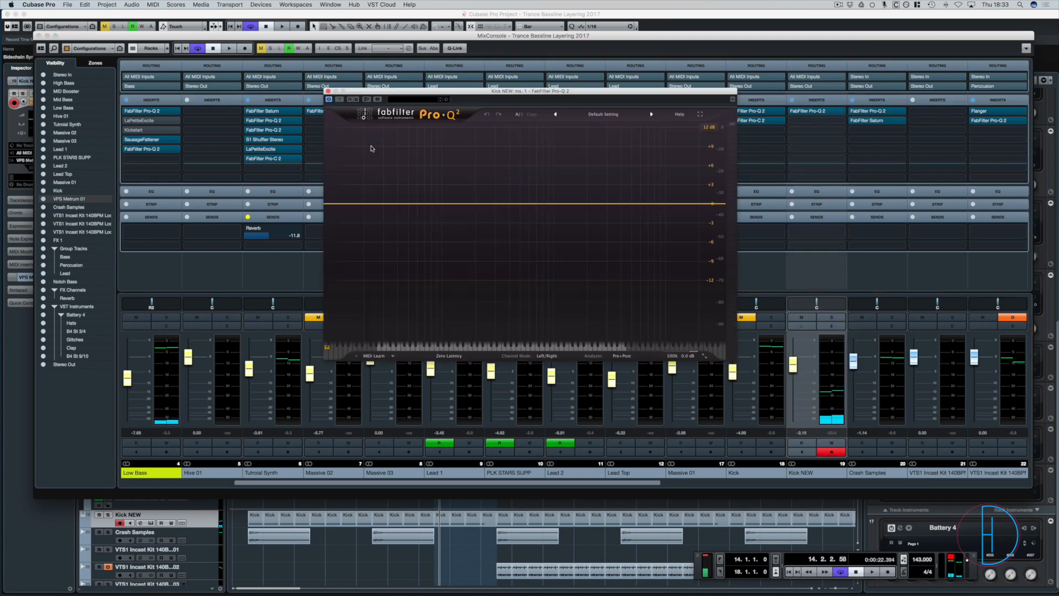
{"action": "left_click", "coordinate": [441, 204]}
{"action": "left_click_drag", "start_coordinate": [440, 204], "coordinate": [450, 204]}
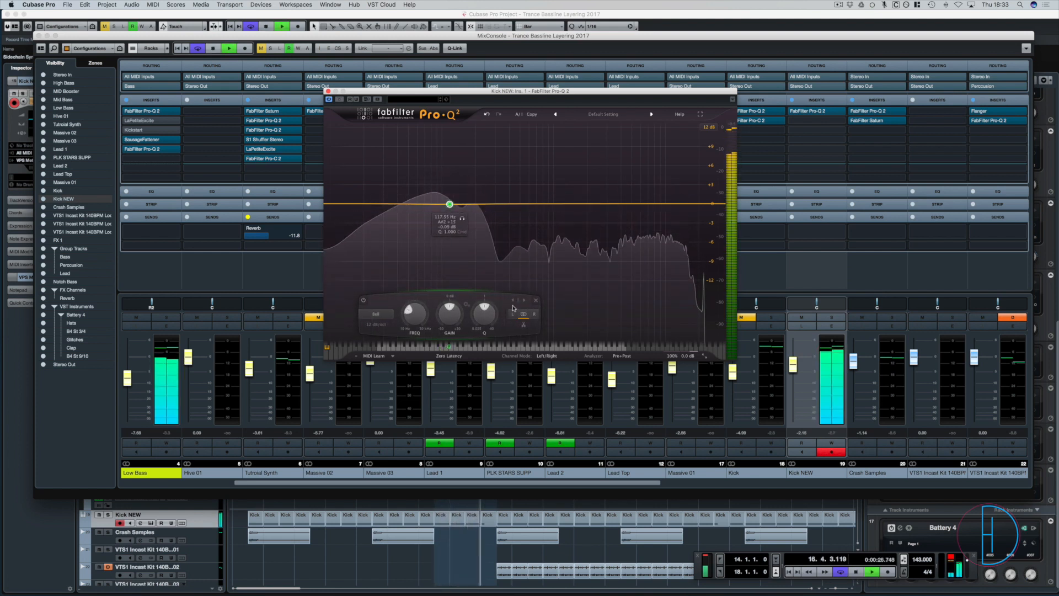
- Set the kick's EQ band to about +1.43 dB with a Q of about 1.29, audition it and close the EQ
{"action": "mouse_move", "coordinate": [483, 315]}
{"action": "left_mouse_down"}
{"action": "mouse_move", "coordinate": [483, 293]}
{"action": "mouse_move", "coordinate": [448, 302]}
{"action": "mouse_move", "coordinate": [452, 282]}
{"action": "mouse_move", "coordinate": [445, 311]}
{"action": "mouse_move", "coordinate": [482, 334]}
{"action": "left_mouse_up"}
{"action": "key", "text": "space"}
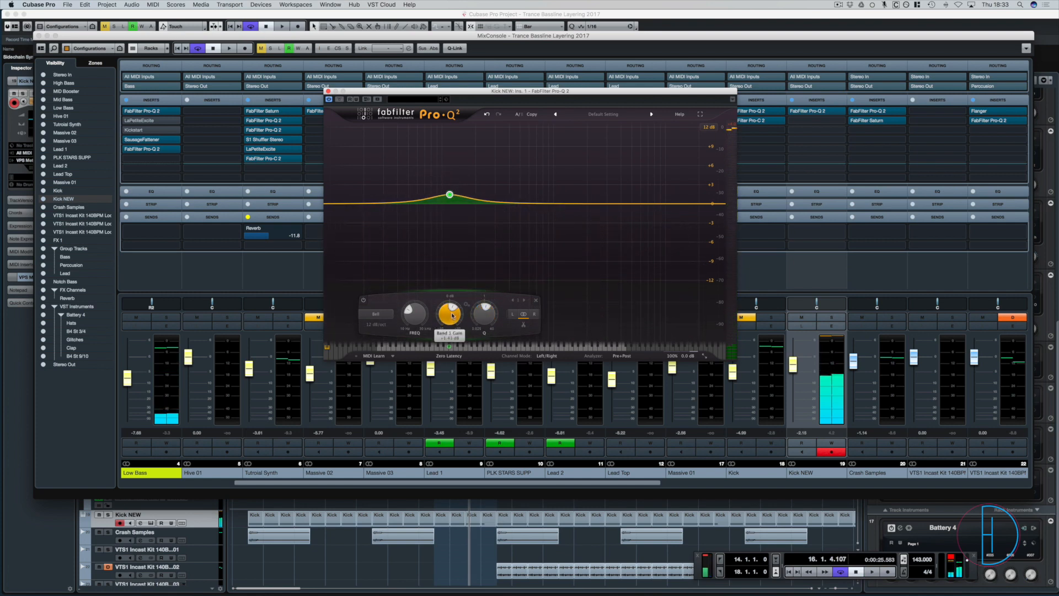
{"action": "key", "text": "space"}
{"action": "key", "text": "space"}
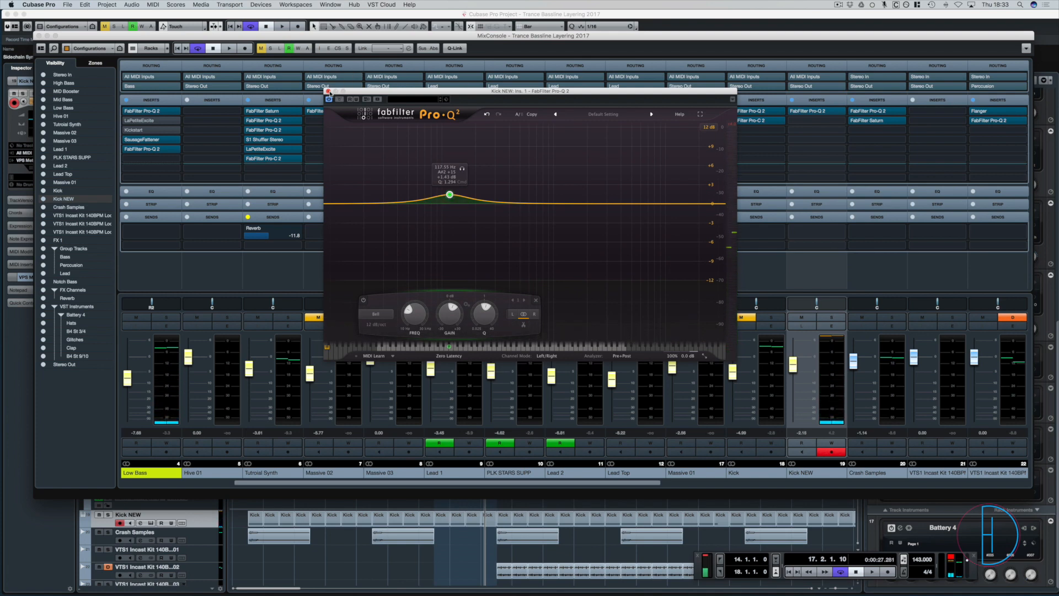
{"action": "left_click", "coordinate": [327, 91]}
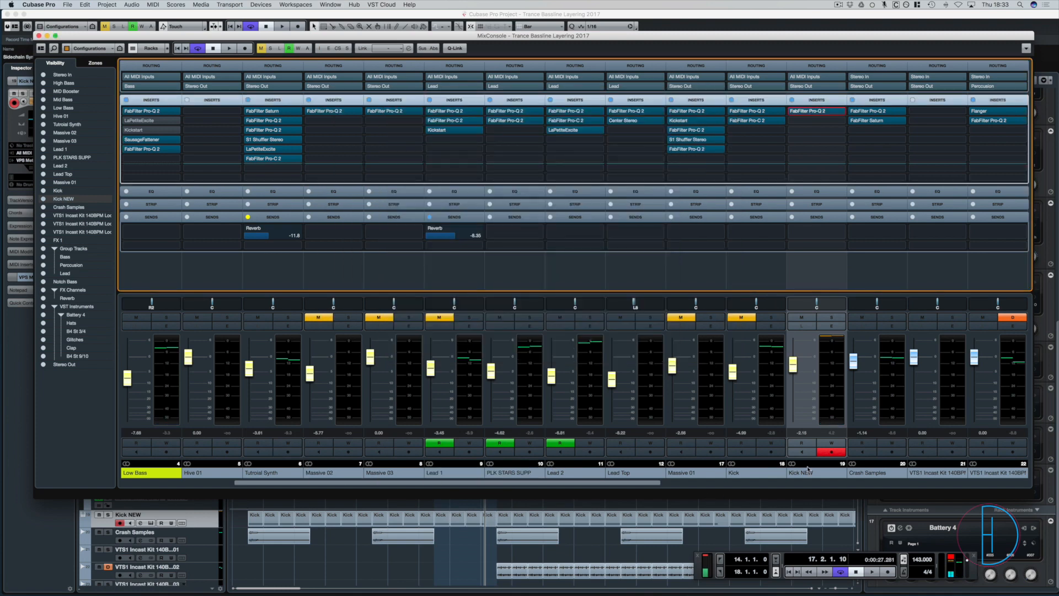
- Examine the EQ curves of the Bass group's third and fourth inserts, both FabFilter Pro-Q 2
{"action": "left_click", "coordinate": [842, 484]}
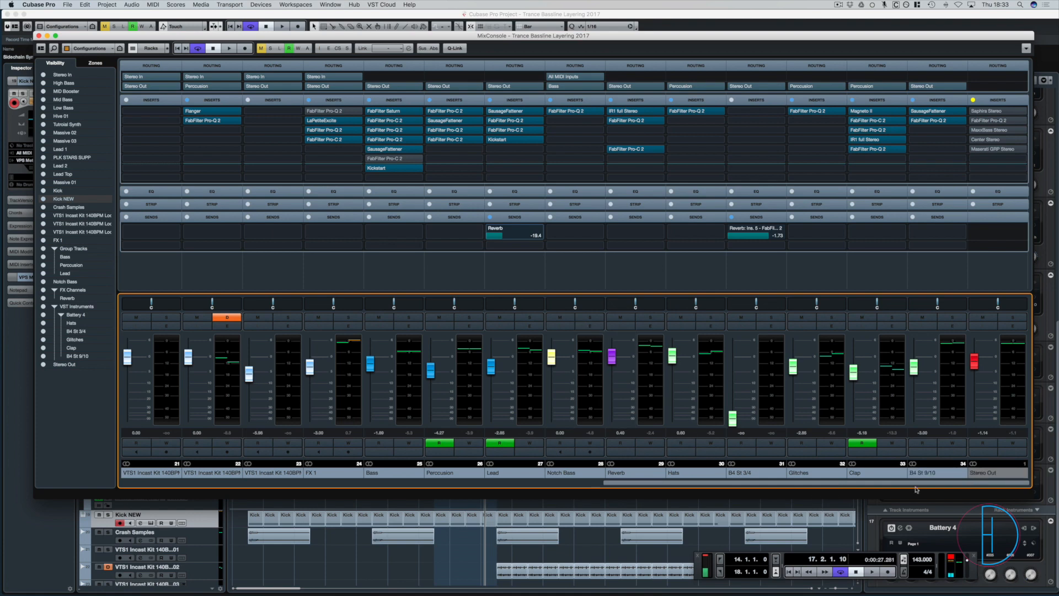
{"action": "left_click", "coordinate": [377, 133]}
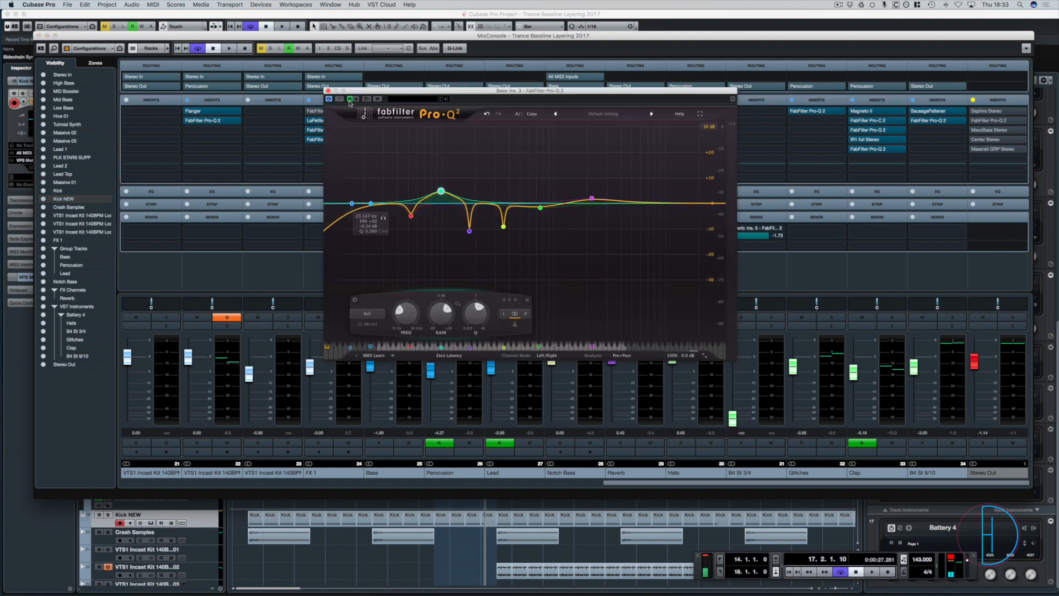
{"action": "left_click", "coordinate": [328, 90]}
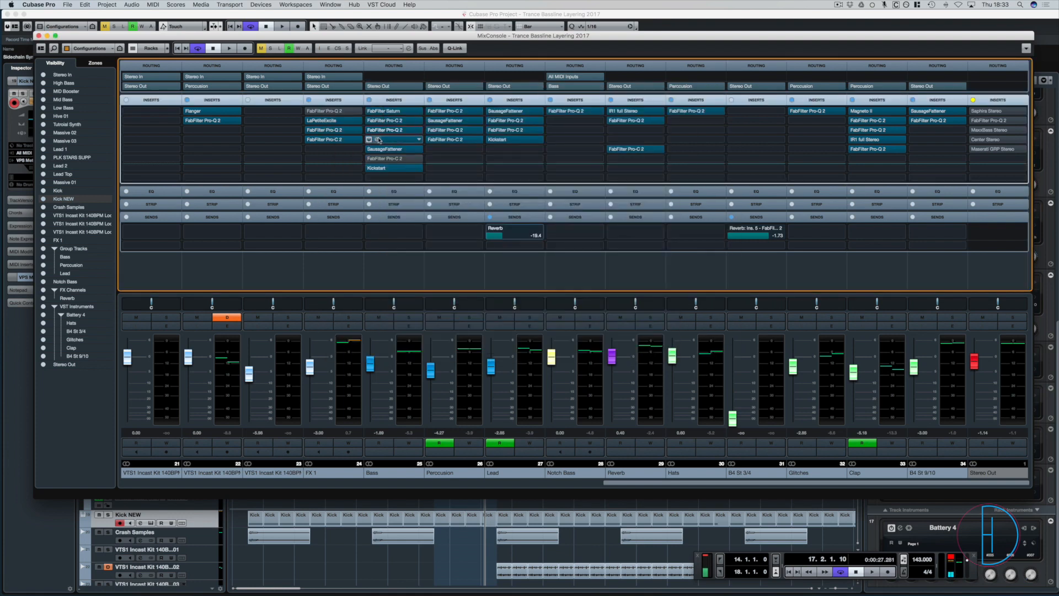
{"action": "left_click", "coordinate": [374, 140]}
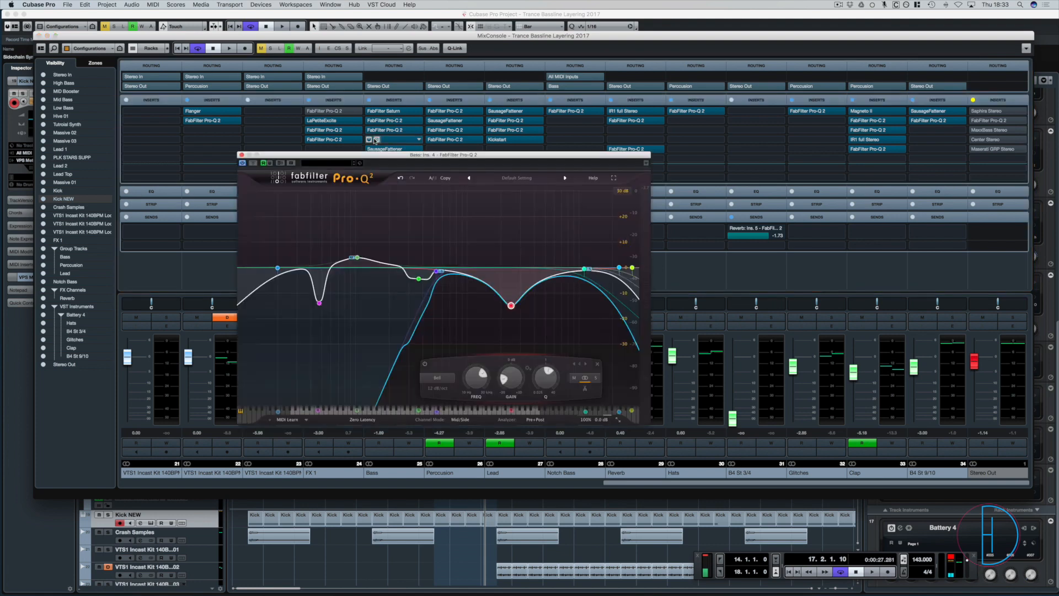
{"action": "left_click", "coordinate": [241, 155]}
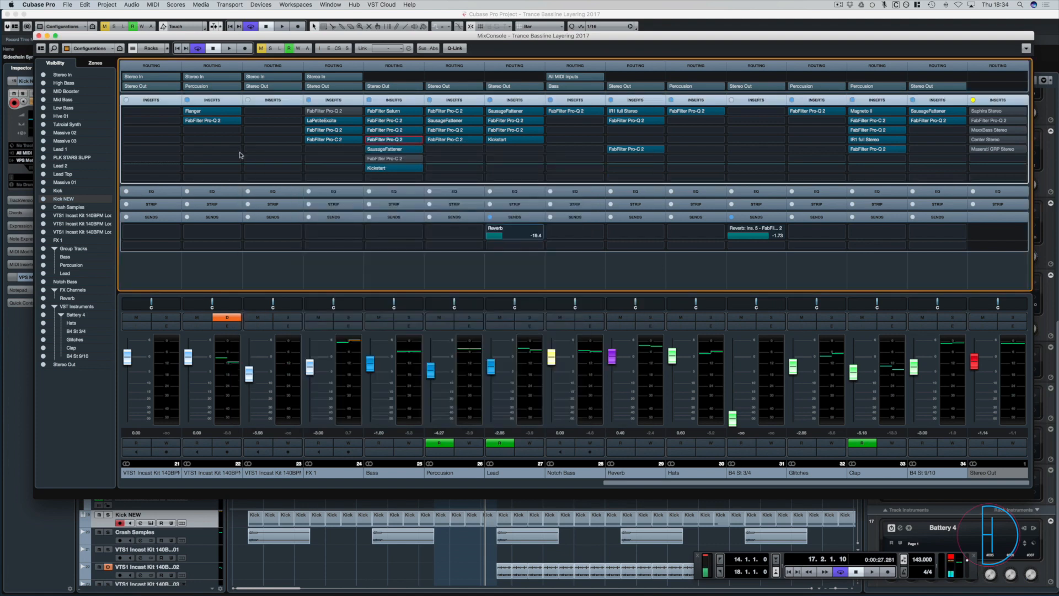
- Insert FabFilter Pro-Q 2 in the Bass group's eighth slot, cut about 3.8 dB at 117 Hz and set the display range to 6 dB
{"action": "left_click", "coordinate": [384, 177]}
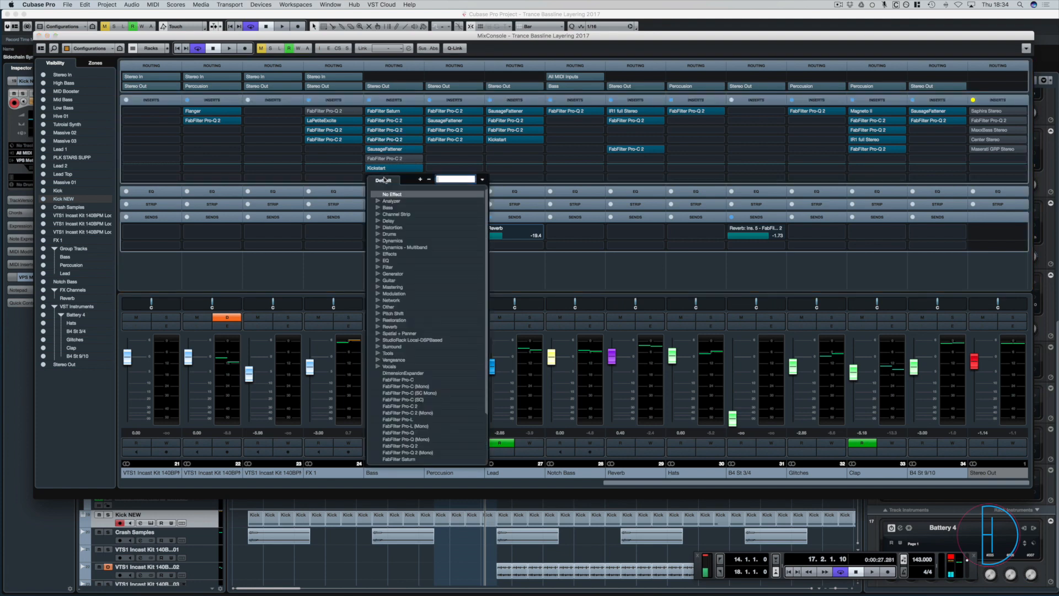
{"action": "left_click", "coordinate": [409, 445]}
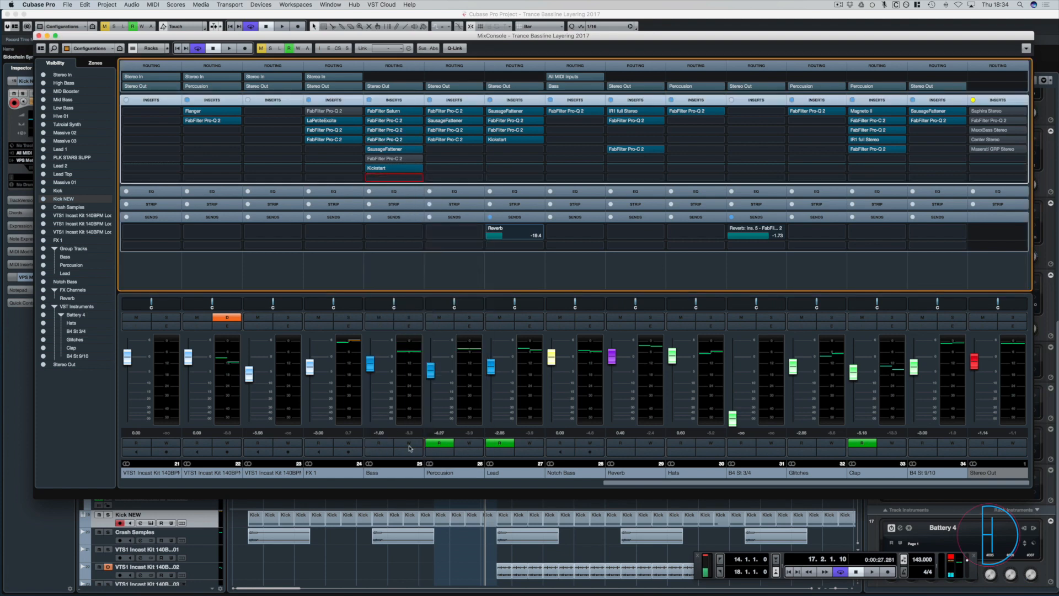
{"action": "left_click_drag", "start_coordinate": [400, 204], "coordinate": [449, 203]}
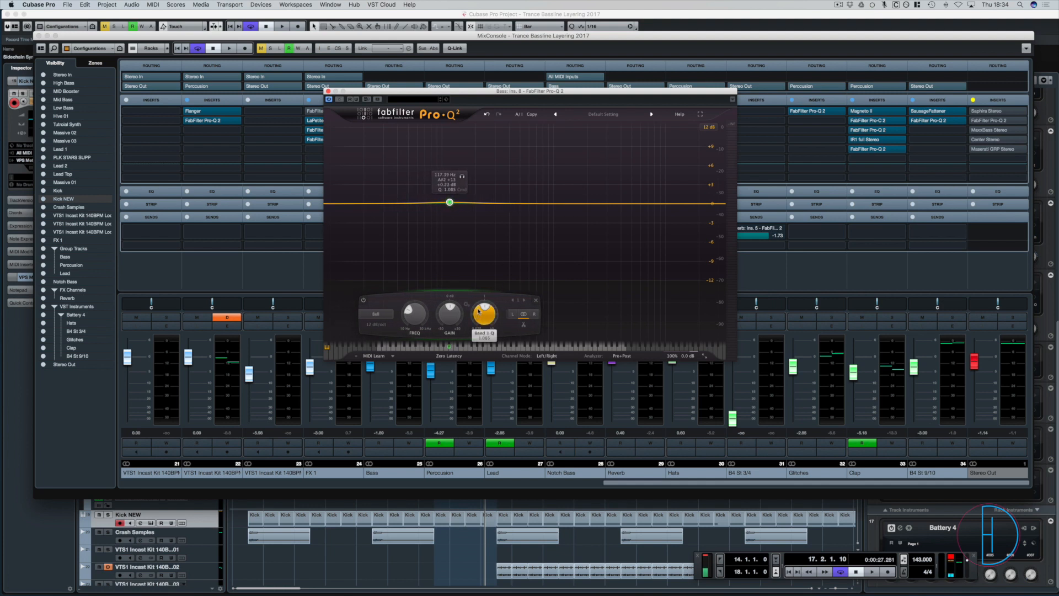
{"action": "left_click_drag", "start_coordinate": [447, 316], "coordinate": [438, 334]}
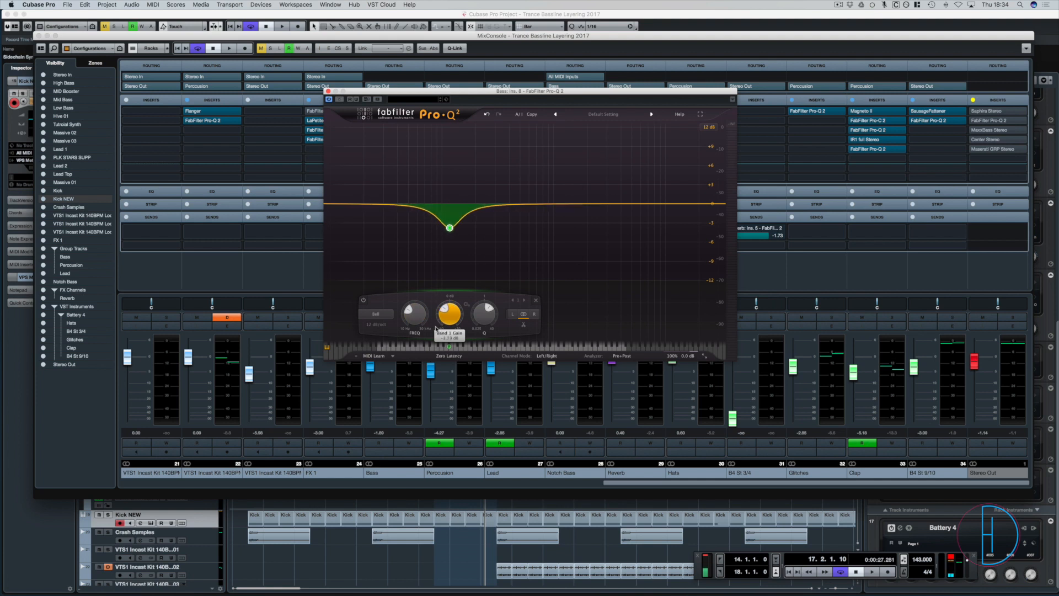
{"action": "left_click", "coordinate": [709, 127]}
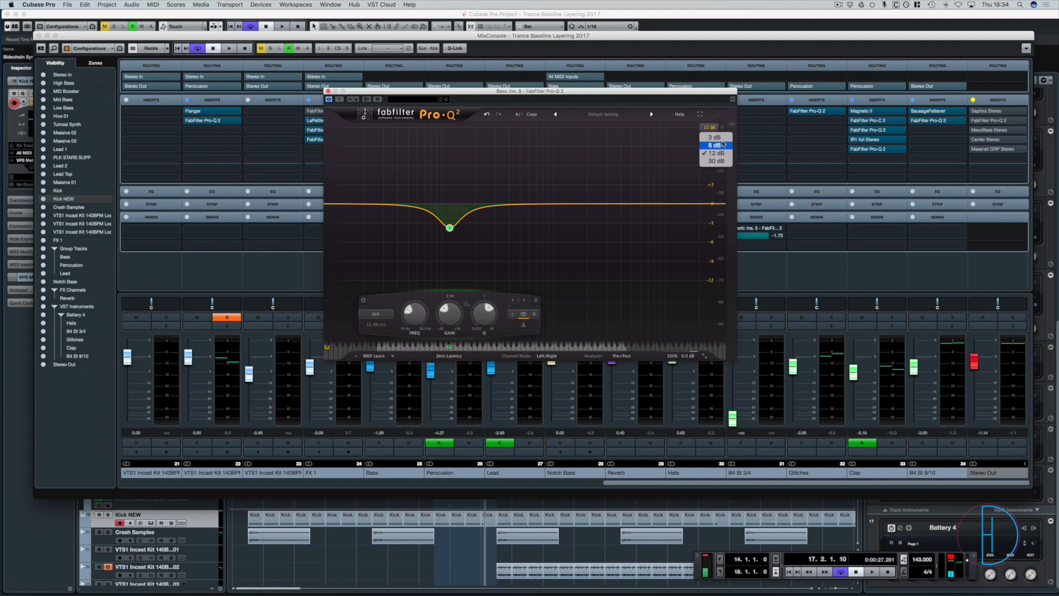
{"action": "left_click", "coordinate": [715, 145]}
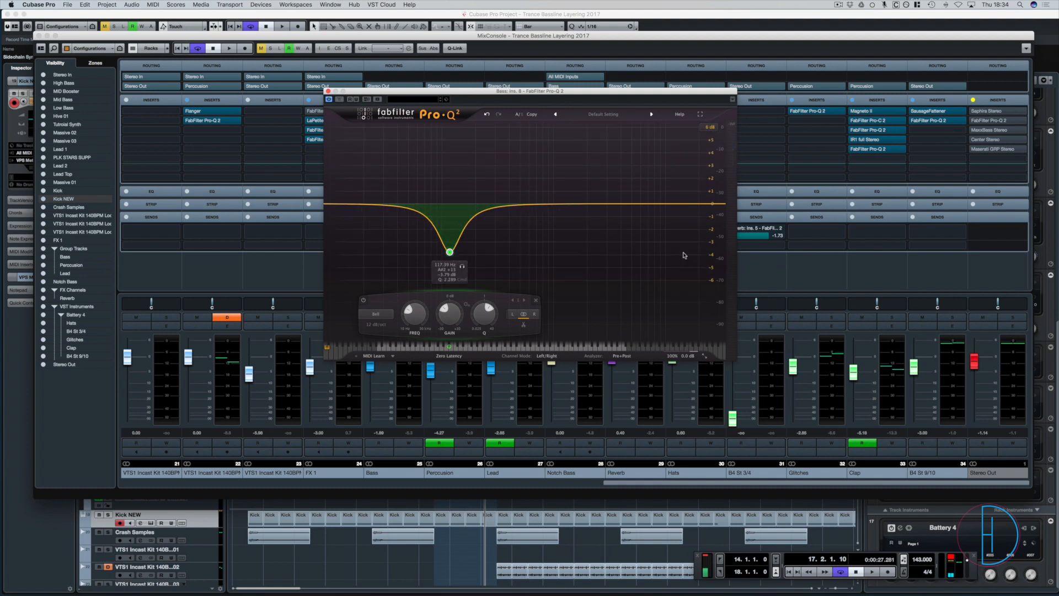
- Close the mixer, play the loop and compare the bass with the new EQ bypassed and re-enabled
{"action": "key", "text": "F3"}
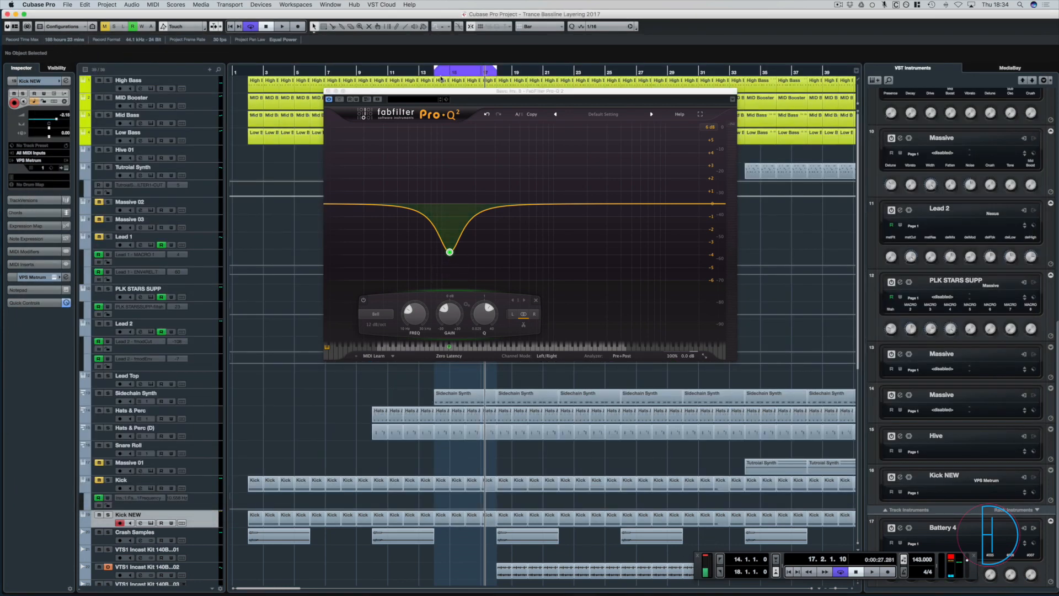
{"action": "left_click", "coordinate": [441, 76]}
{"action": "key", "text": "space"}
{"action": "mouse_move", "coordinate": [456, 255]}
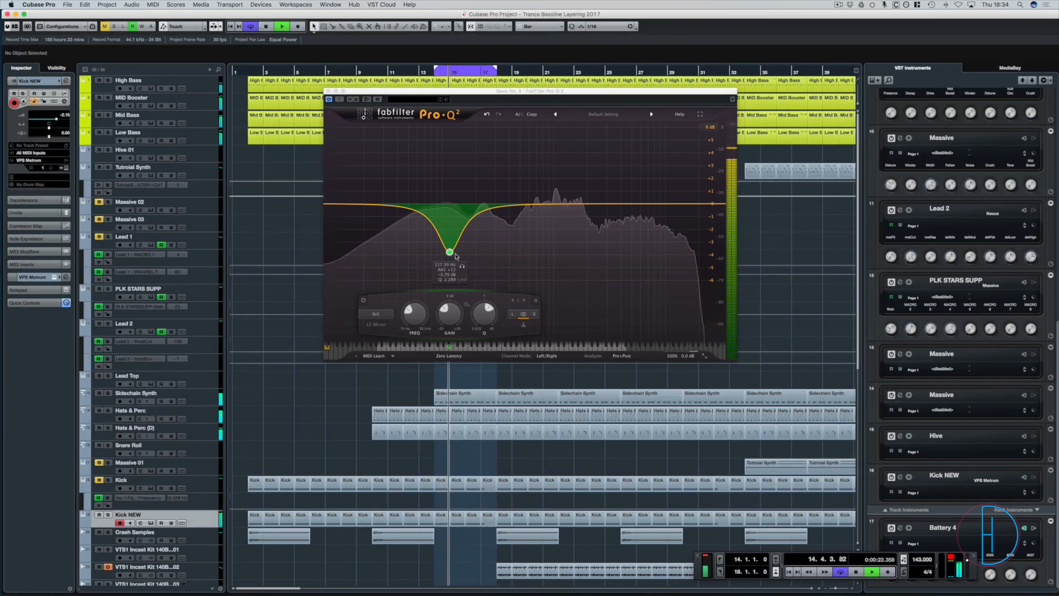
{"action": "left_click", "coordinate": [338, 100]}
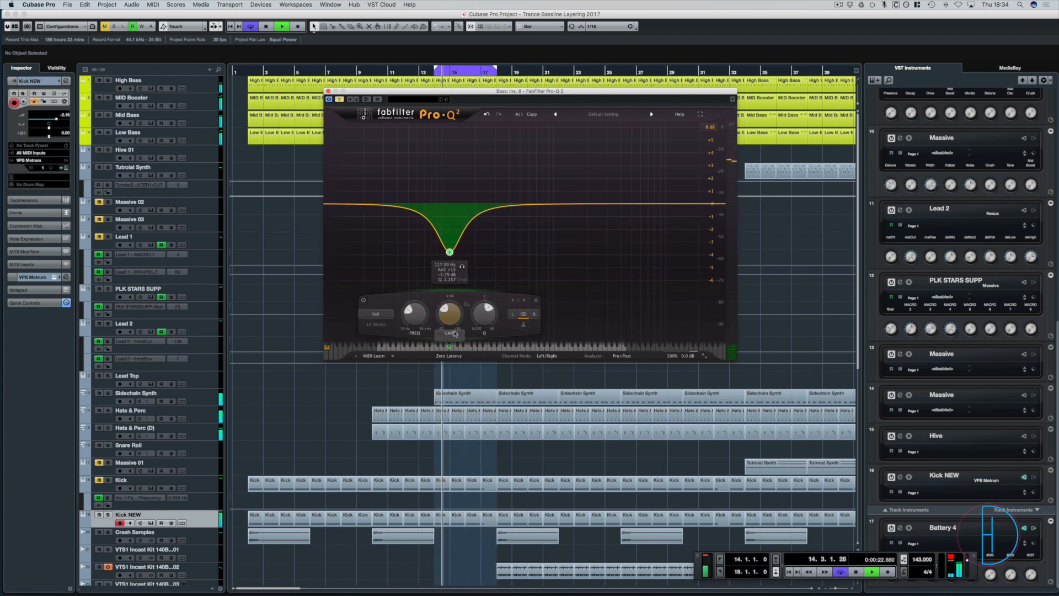
{"action": "left_click", "coordinate": [339, 100]}
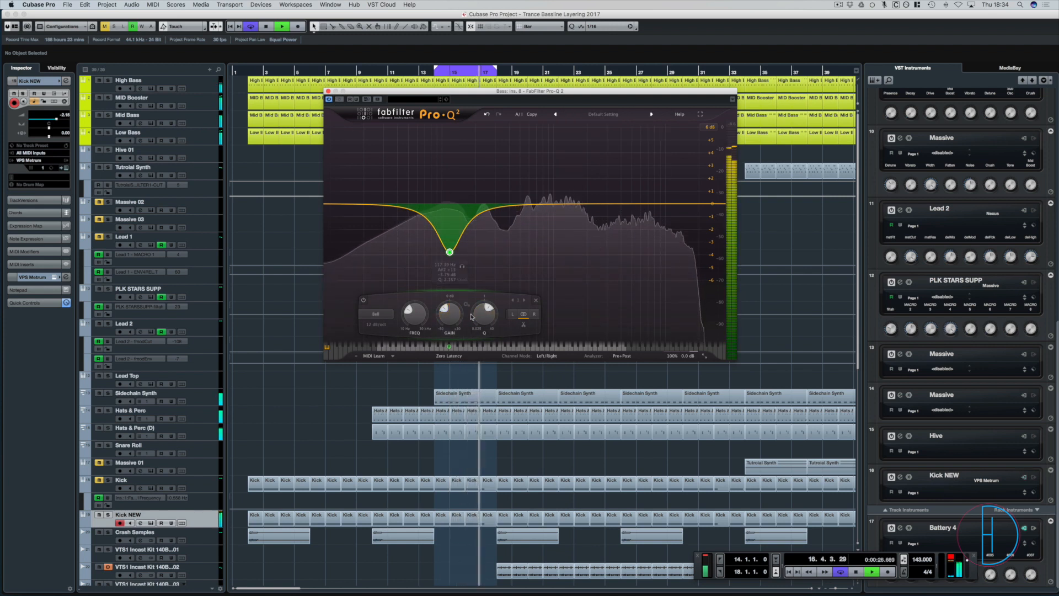
- Fine-tune the bass EQ cut to about -3.6 dB during playback, briefly viewing it at a 12 dB range, and close the EQ
{"action": "left_click_drag", "start_coordinate": [448, 313], "coordinate": [442, 302]}
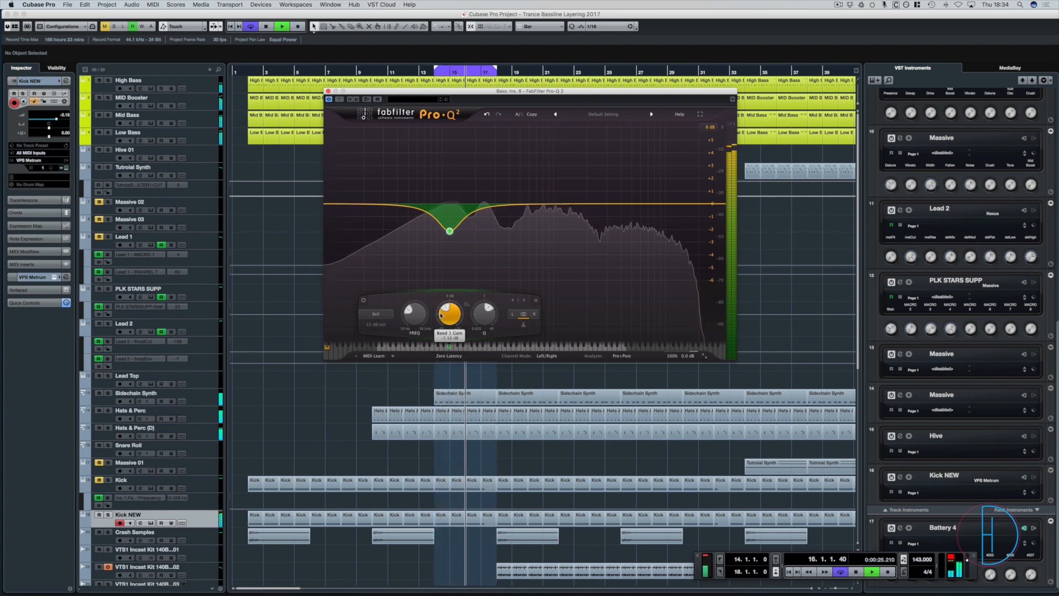
{"action": "left_click_drag", "start_coordinate": [439, 324], "coordinate": [439, 324]}
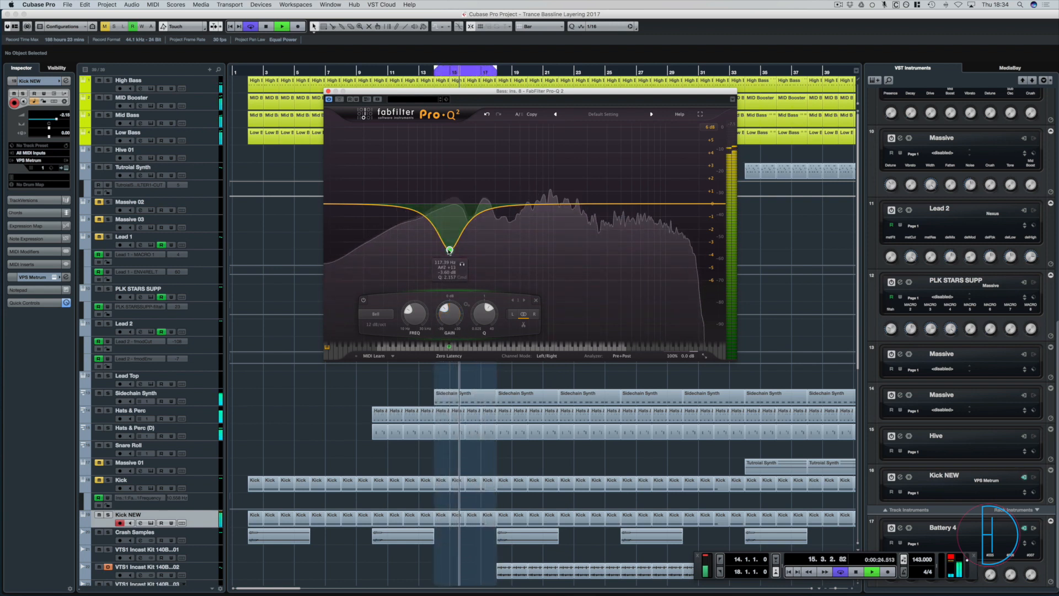
{"action": "left_click", "coordinate": [710, 126]}
{"action": "left_click", "coordinate": [708, 153]}
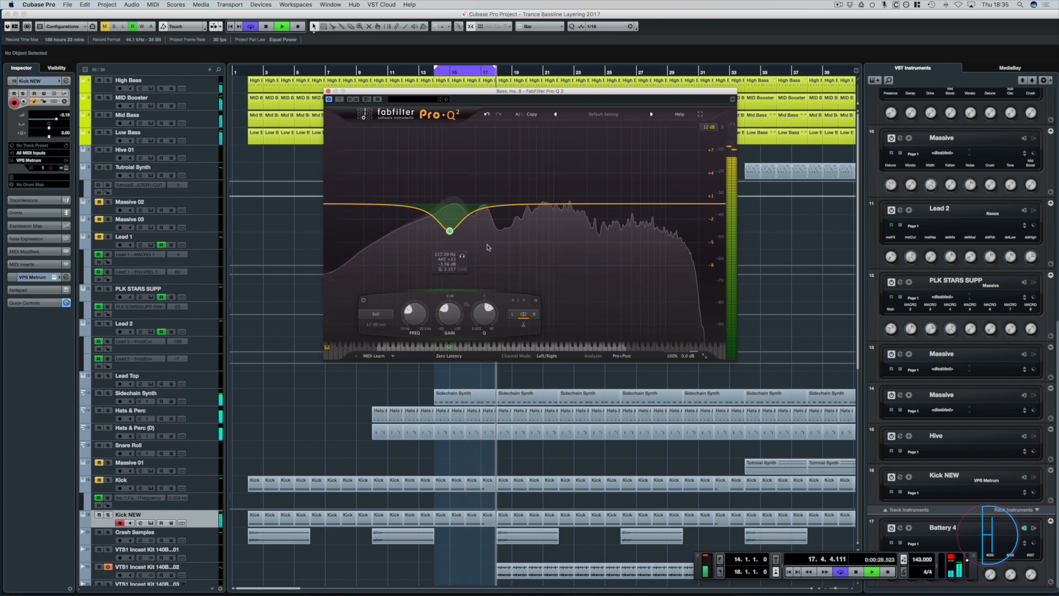
{"action": "left_click", "coordinate": [710, 128]}
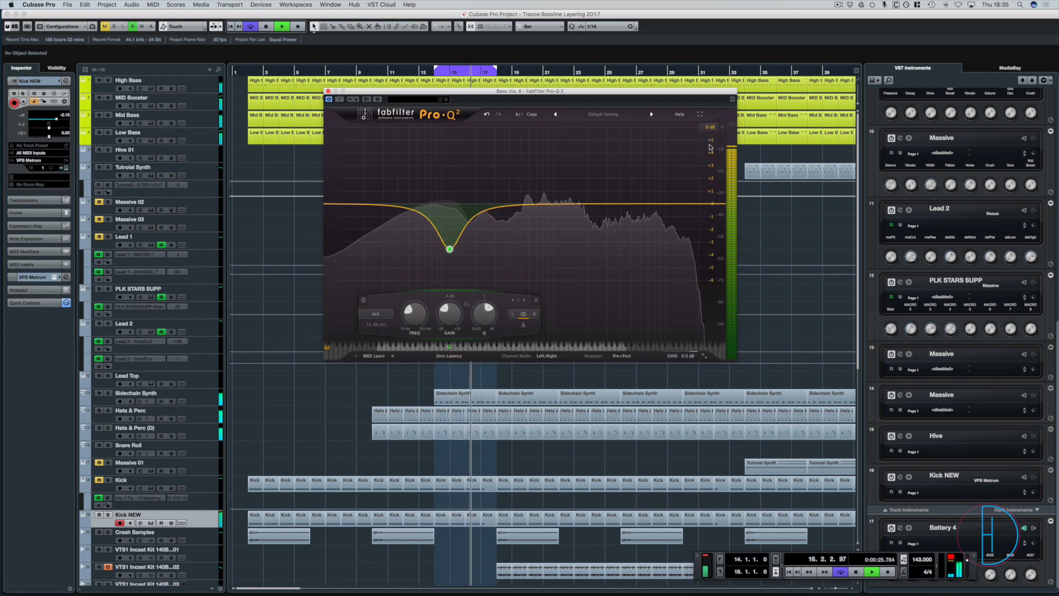
{"action": "left_click", "coordinate": [328, 91]}
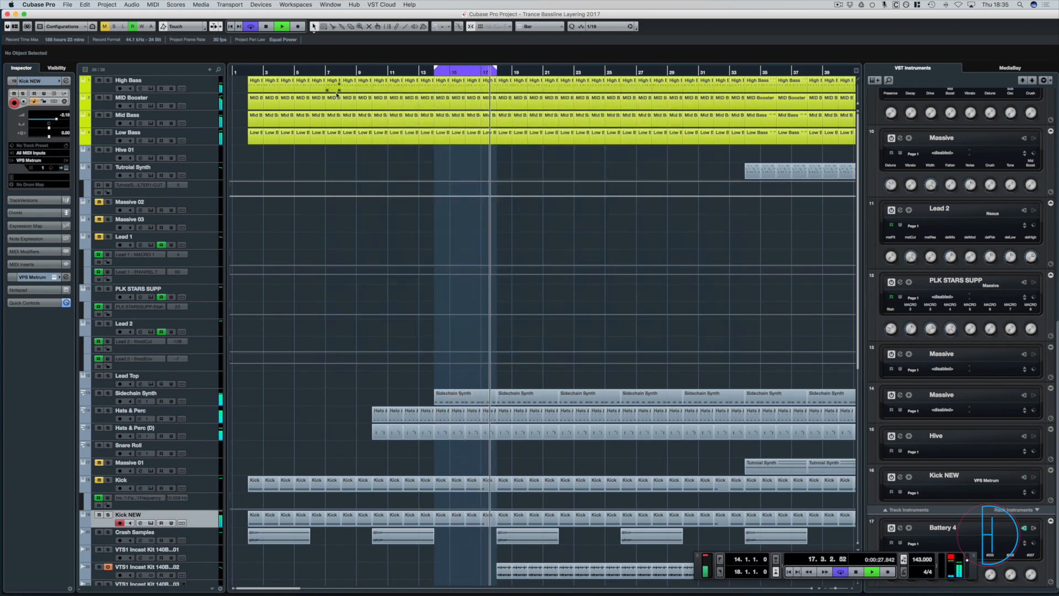
- Examine the amp envelopes of the Coastkick layers in Kick NEW's VPS Metrum with playback running, and close the instrument
{"action": "left_click", "coordinate": [900, 477]}
{"action": "key", "text": "space"}
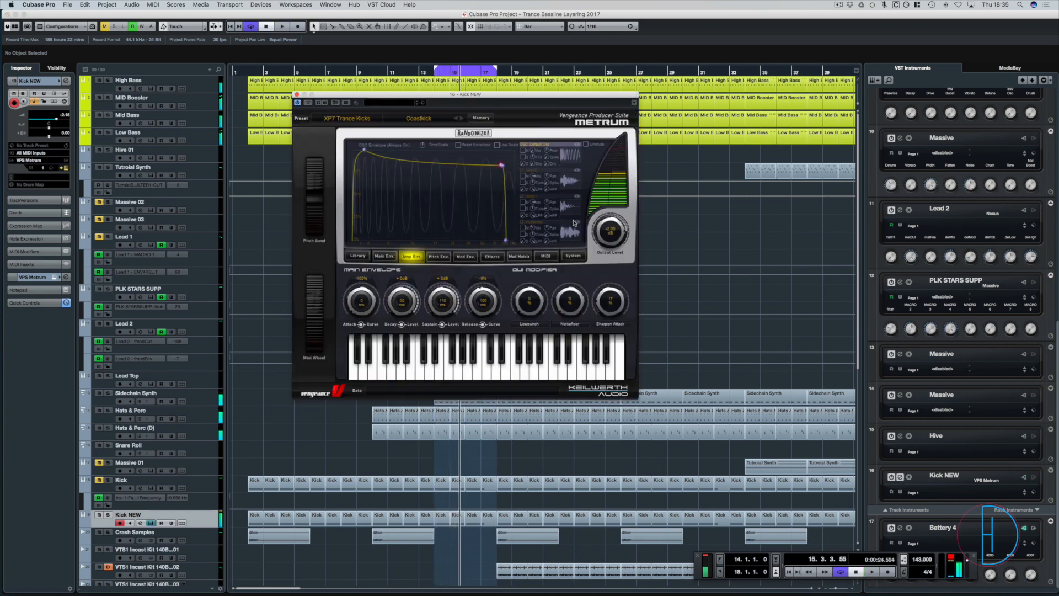
{"action": "left_click", "coordinate": [554, 221]}
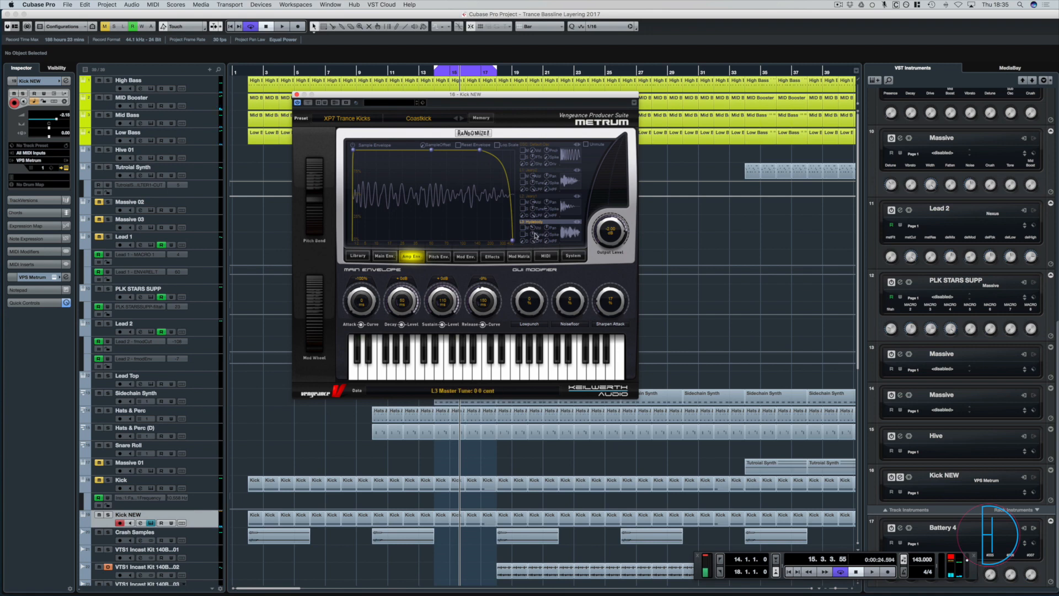
{"action": "key", "text": "space"}
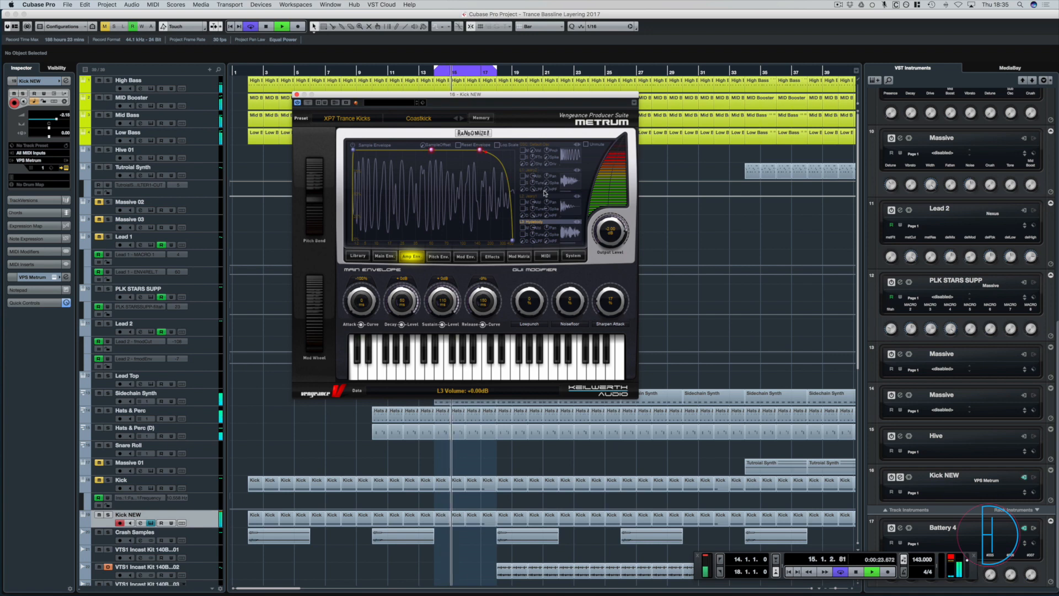
{"action": "left_click", "coordinate": [523, 209]}
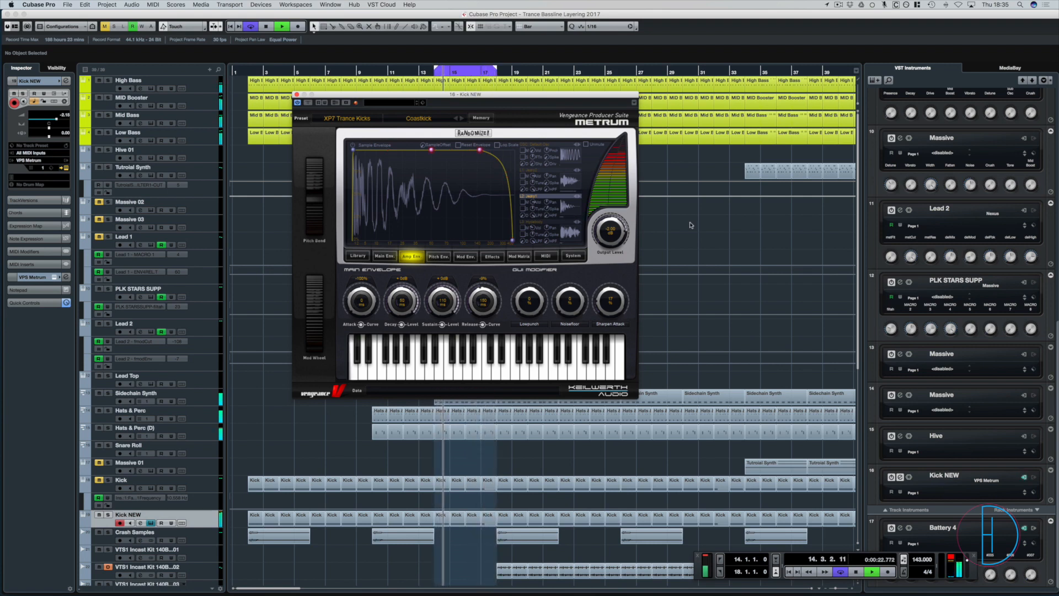
{"action": "left_click", "coordinate": [296, 95]}
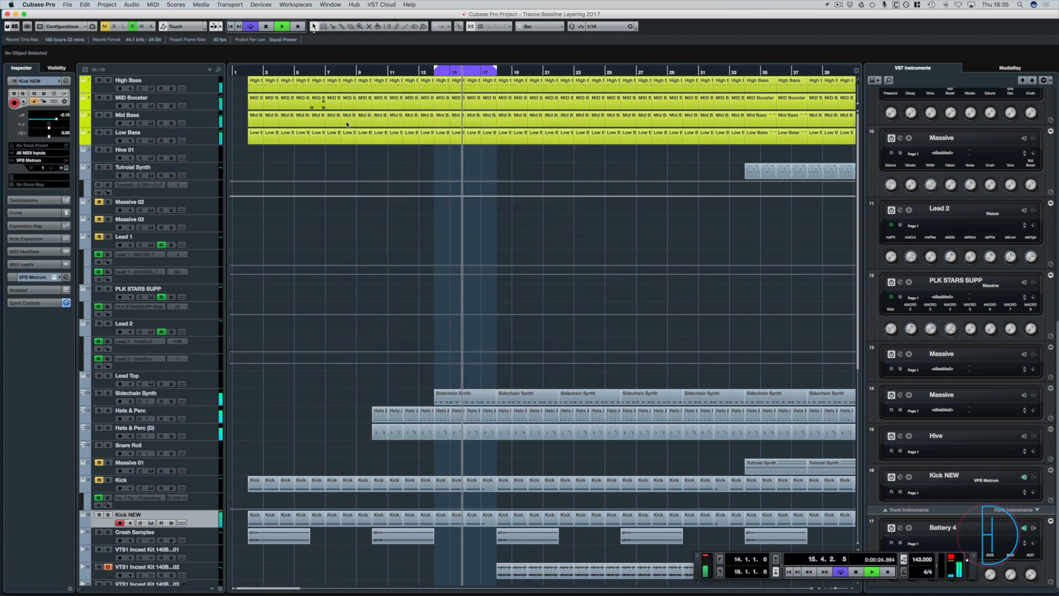
{"action": "key", "text": "space"}
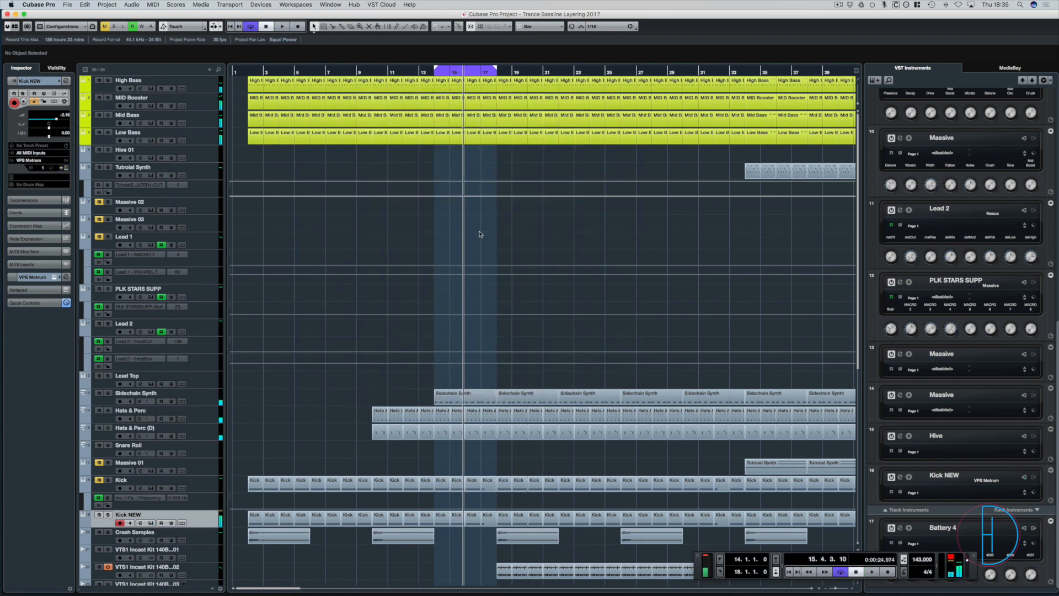
- Zoom out the arrangement and listen to the section starting at bar 32
{"action": "key", "text": "g"}
{"action": "key", "text": "g"}
{"action": "key", "text": "g"}
{"action": "left_click", "coordinate": [435, 71]}
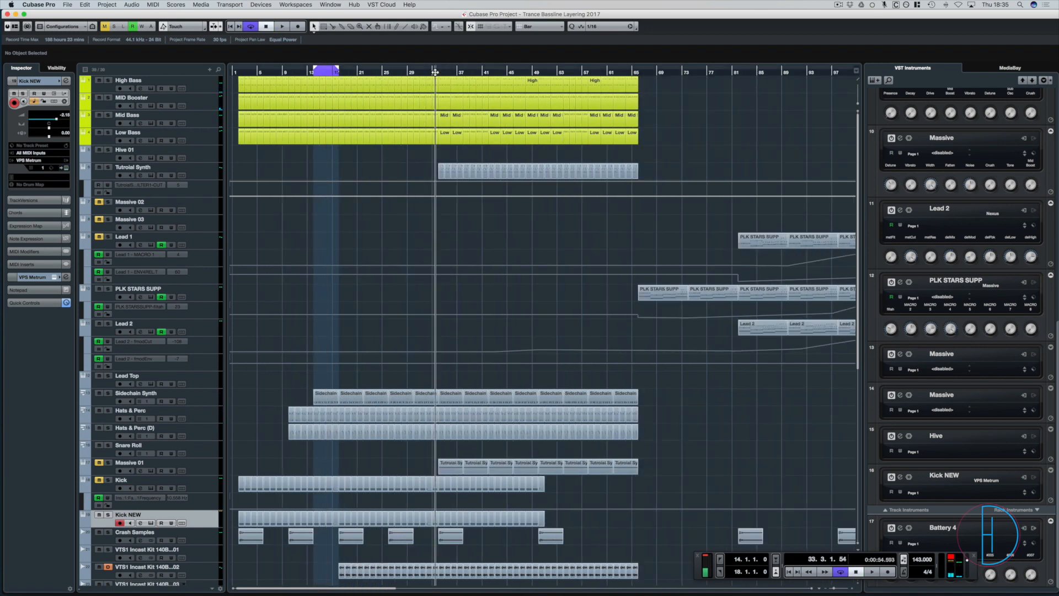
{"action": "left_click", "coordinate": [426, 71]}
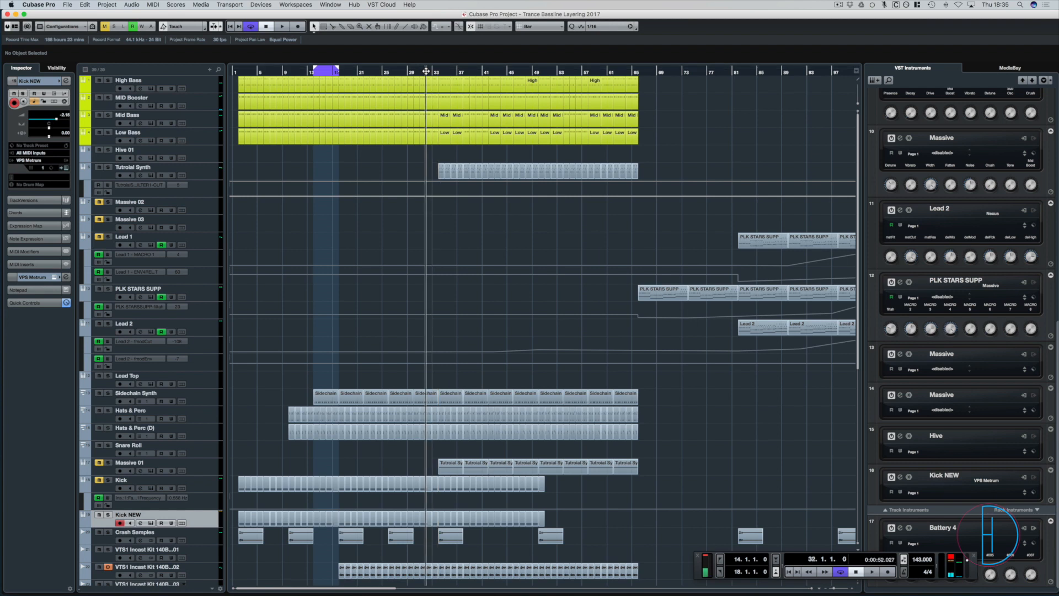
{"action": "key", "text": "space"}
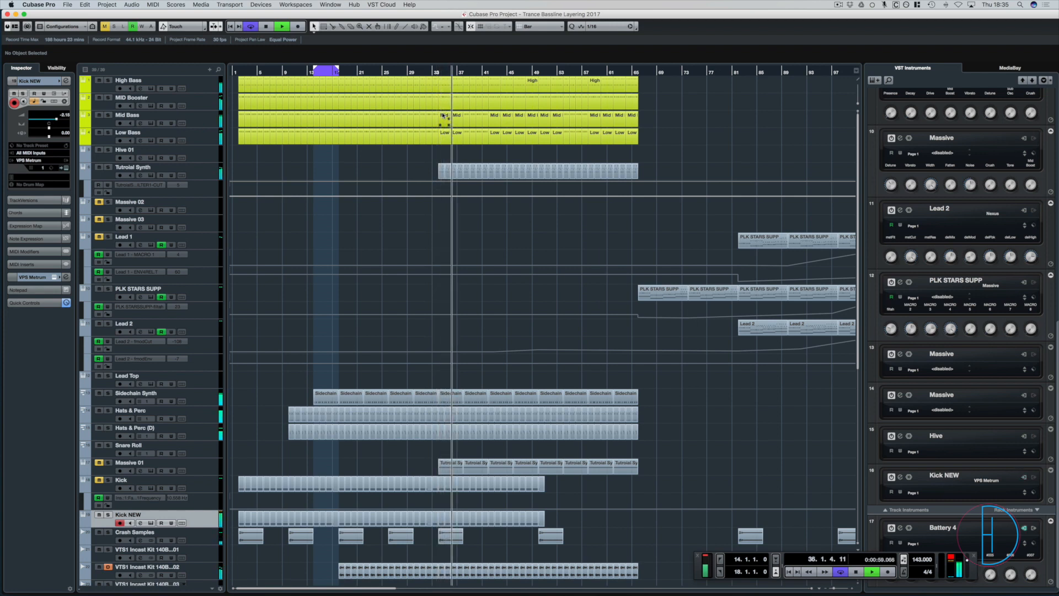
{"action": "key", "text": "space"}
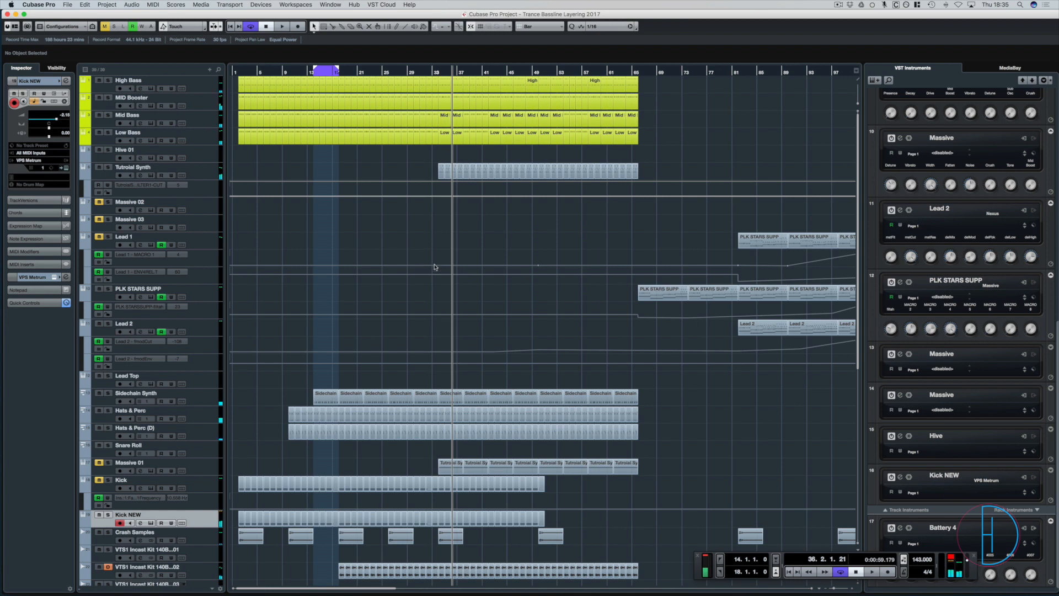
- Compare the original Kick with Kick NEW by swapping their mutes during playback, leave Kick NEW active and save the project
{"action": "left_click", "coordinate": [101, 481]}
{"action": "key", "text": "space"}
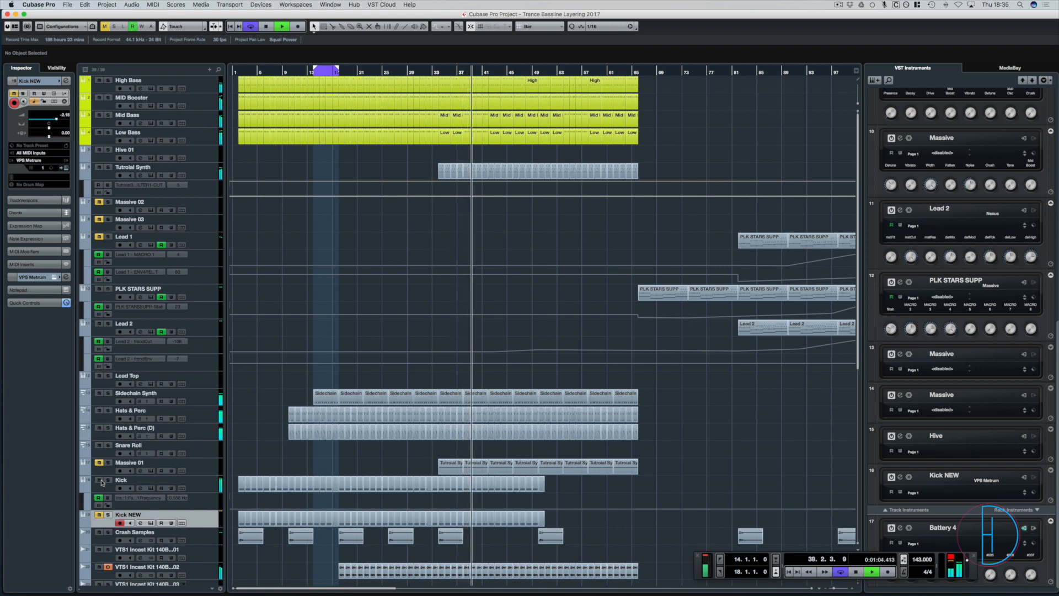
{"action": "key", "text": "space"}
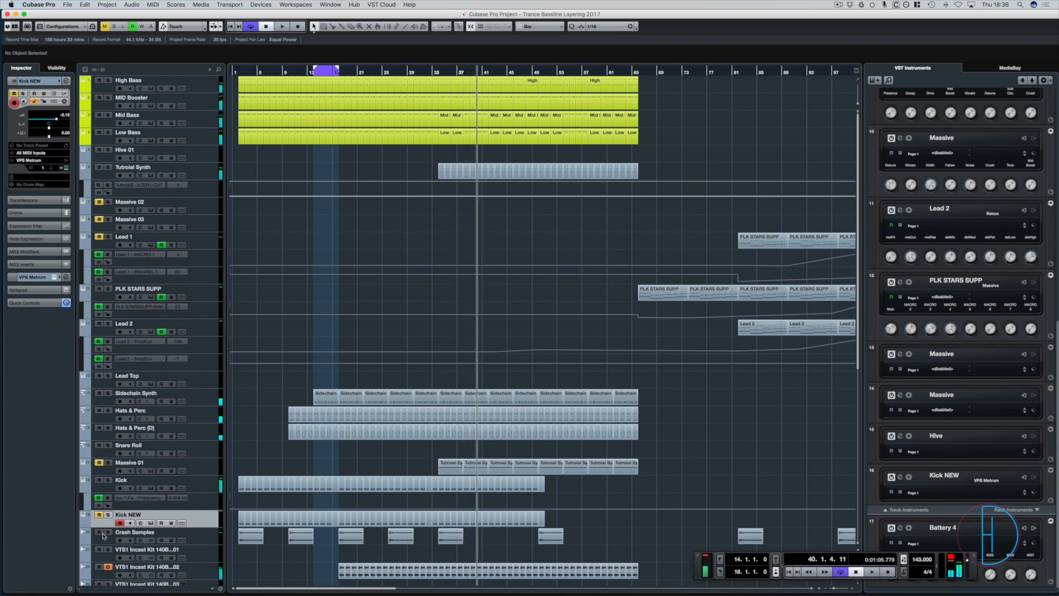
{"action": "left_click", "coordinate": [100, 479]}
{"action": "key", "text": "space"}
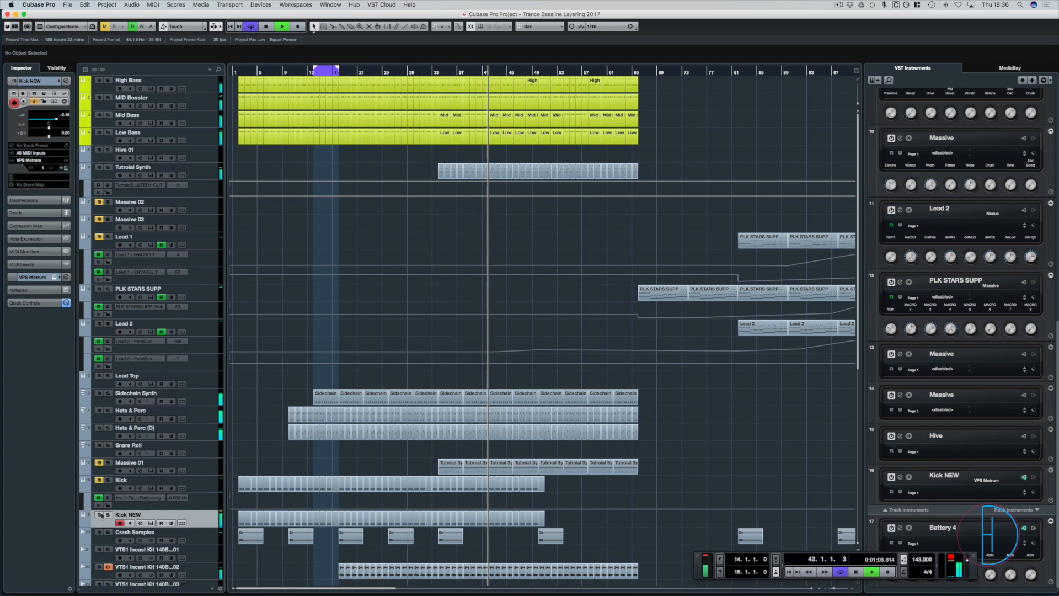
{"action": "key", "text": "space"}
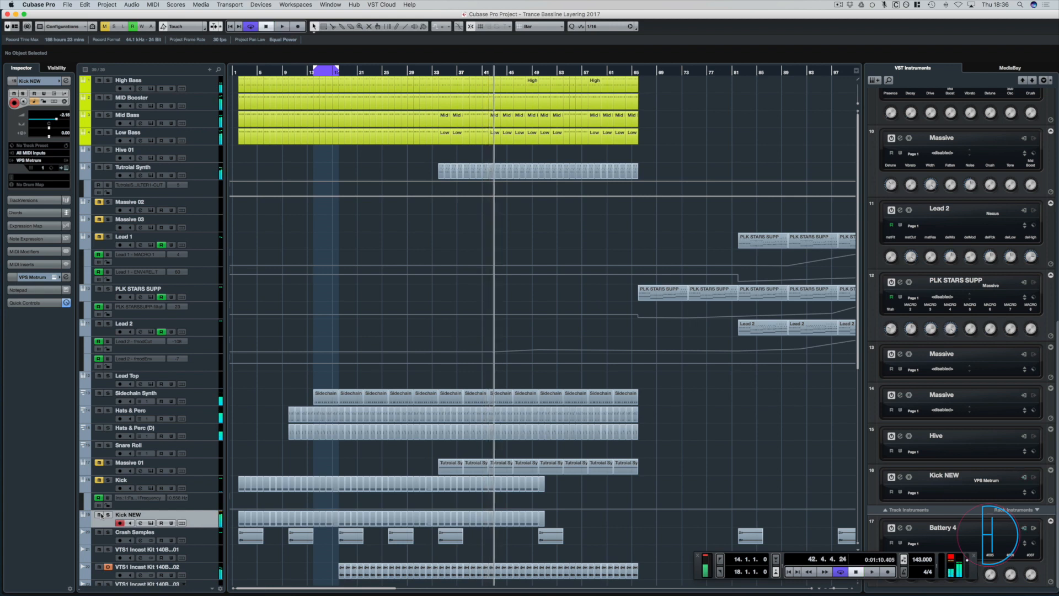
{"action": "key", "text": "super+s"}
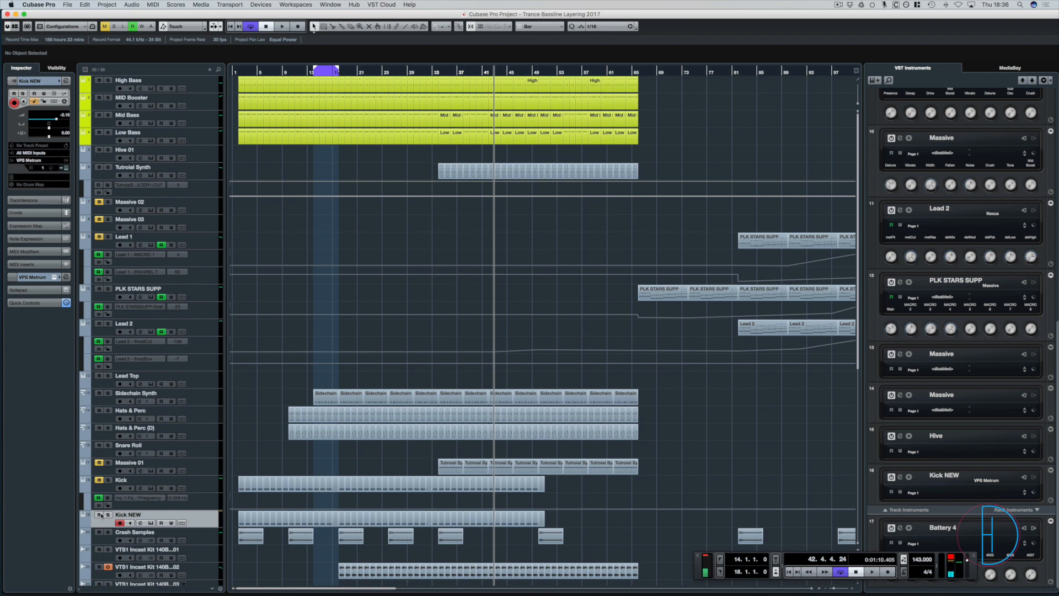
{"action": "key", "text": "super+s"}
- Play the arrangement from bar 34 and check the Kick NEW channel's level in the mixer
{"action": "left_click", "coordinate": [438, 70]}
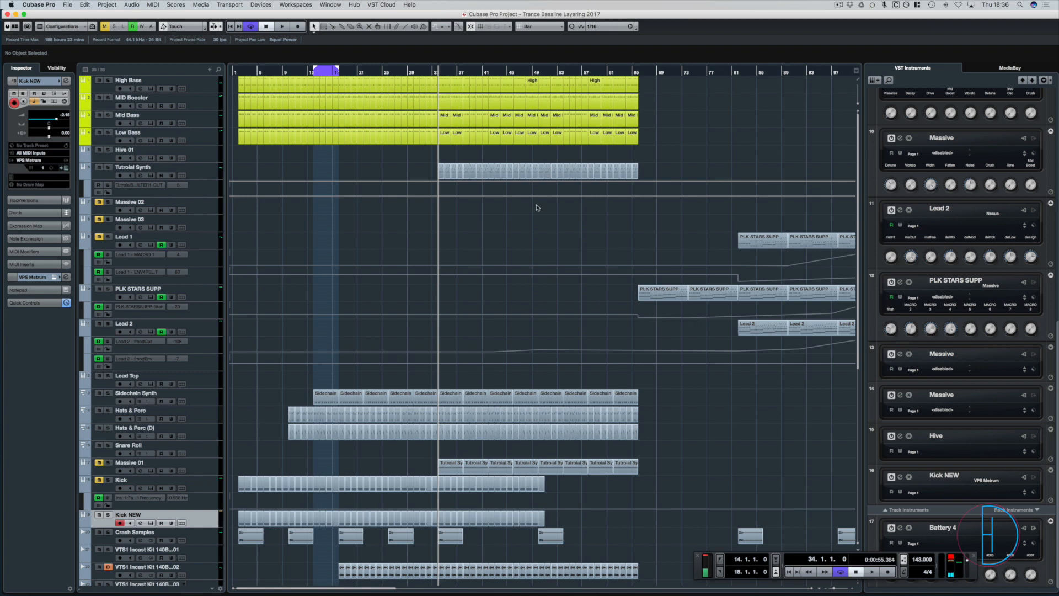
{"action": "left_click", "coordinate": [120, 522]}
{"action": "key", "text": "space"}
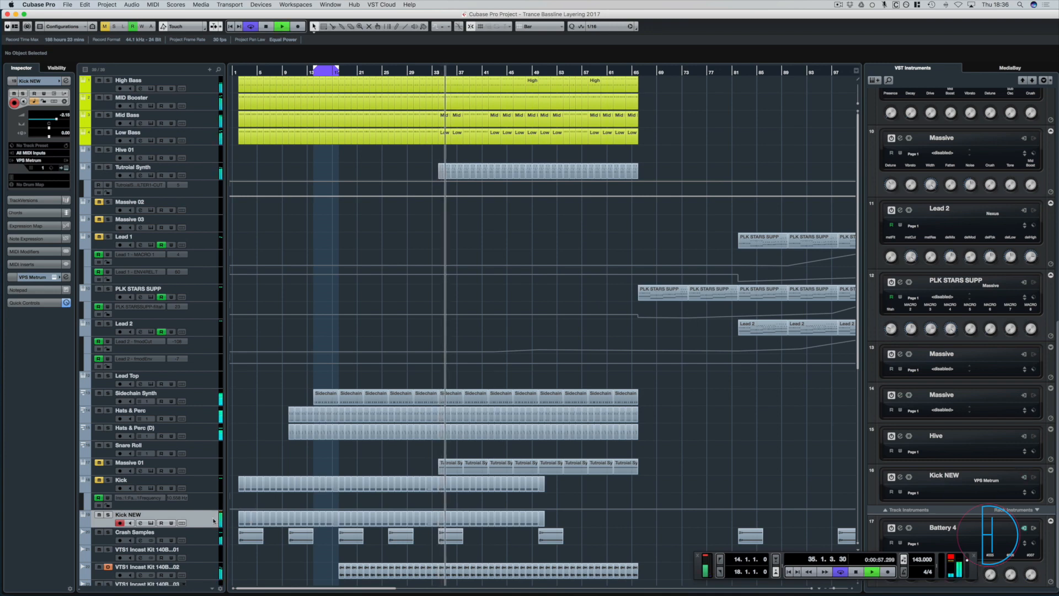
{"action": "key", "text": "F3"}
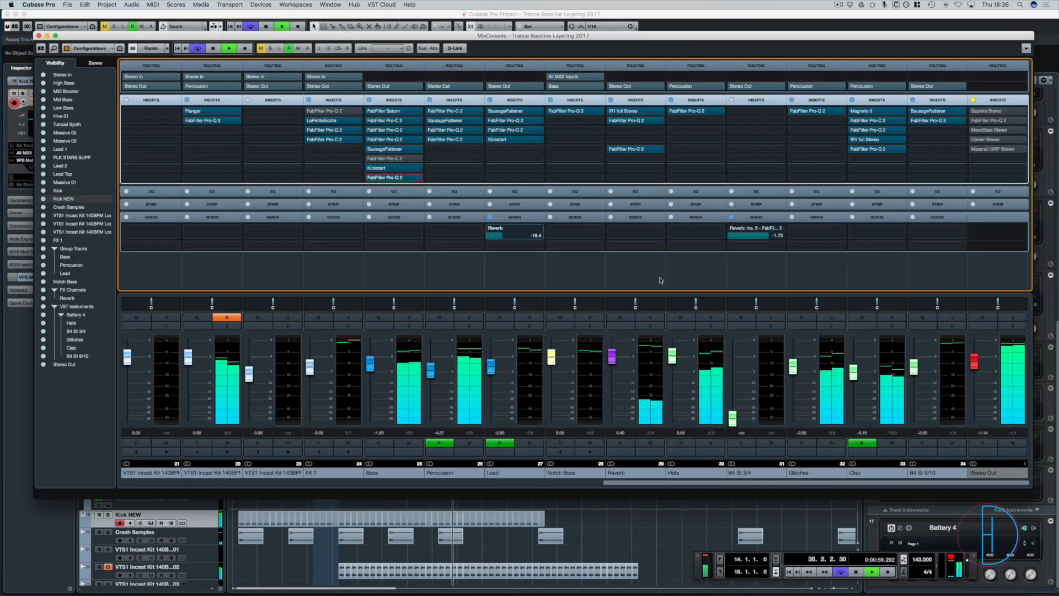
{"action": "left_click", "coordinate": [212, 484]}
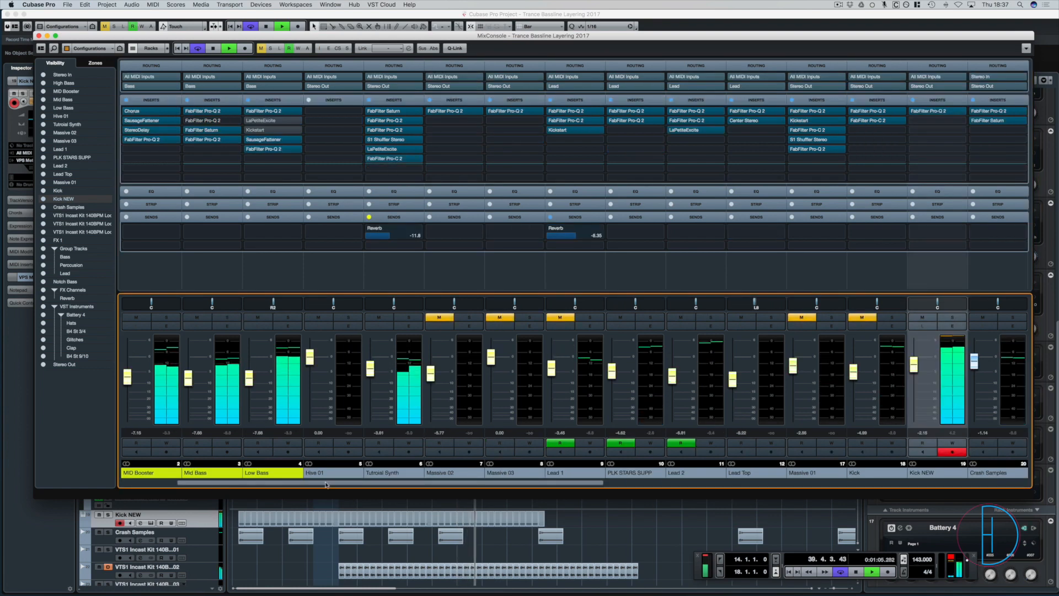
{"action": "key", "text": "space"}
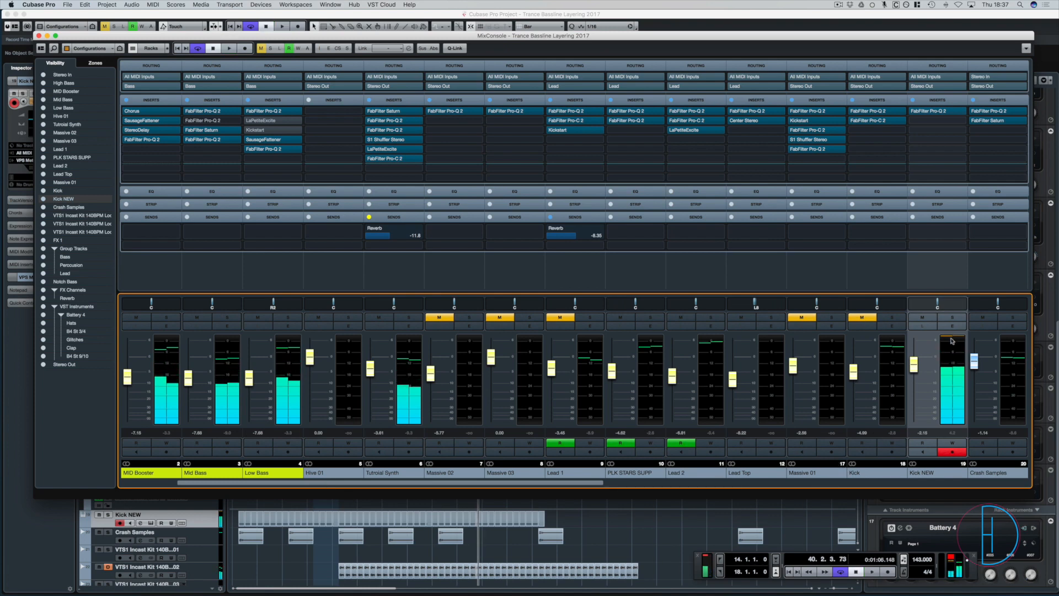
- Insert FabFilter Pro-C 2 in the Kick NEW channel's second slot and set its compression style to Classic
{"action": "left_click", "coordinate": [937, 120]}
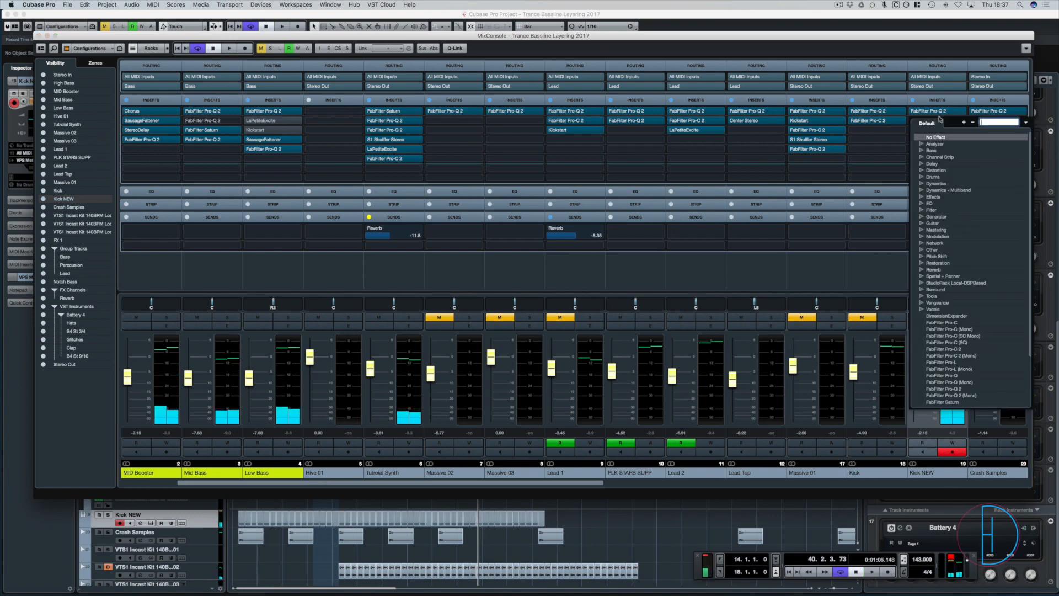
{"action": "left_click", "coordinate": [953, 350]}
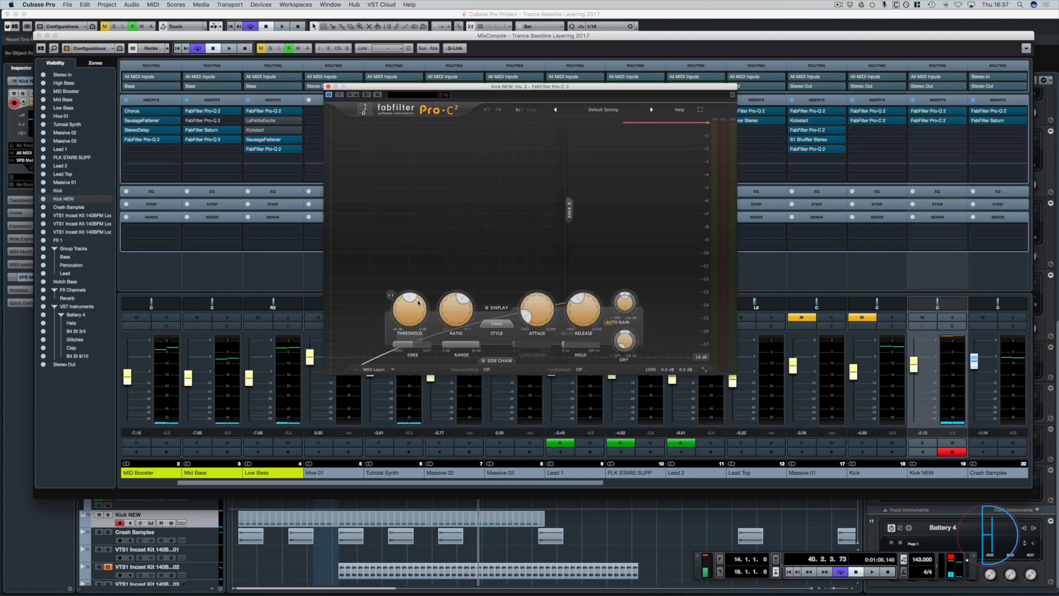
{"action": "left_click", "coordinate": [484, 331]}
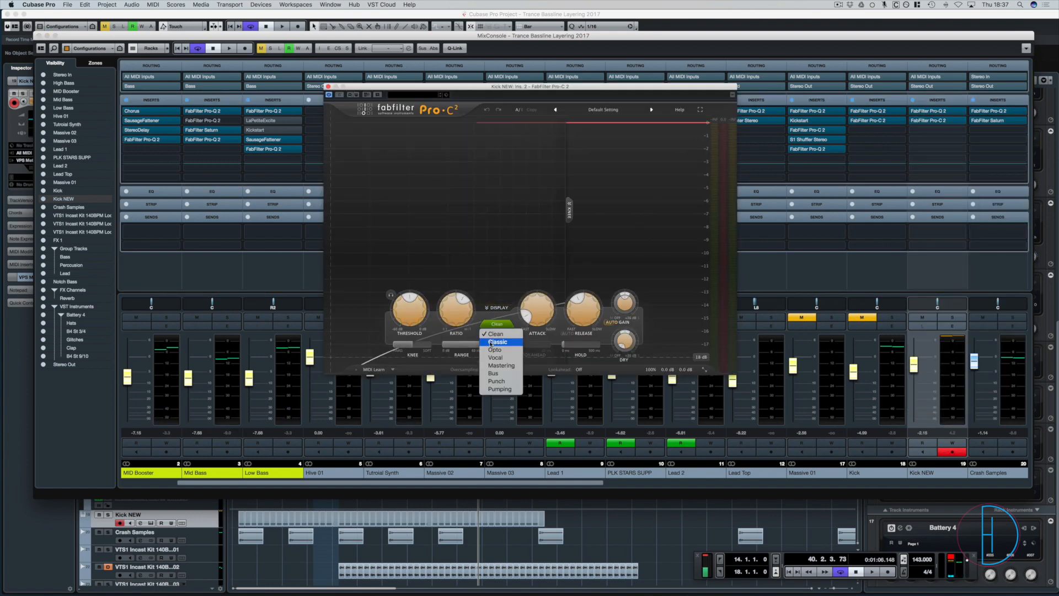
{"action": "left_click", "coordinate": [492, 346]}
- Raise the compressor's threshold, lower its ratio to about 2:1 and adjust the attack
{"action": "left_click_drag", "start_coordinate": [416, 321], "coordinate": [428, 220]}
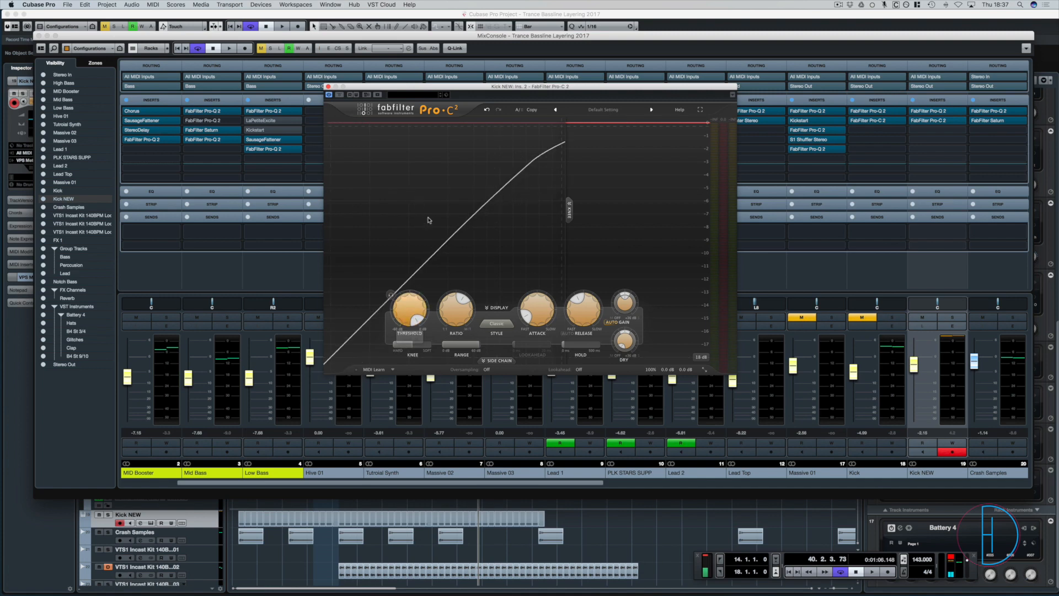
{"action": "left_click_drag", "start_coordinate": [449, 301], "coordinate": [446, 321]}
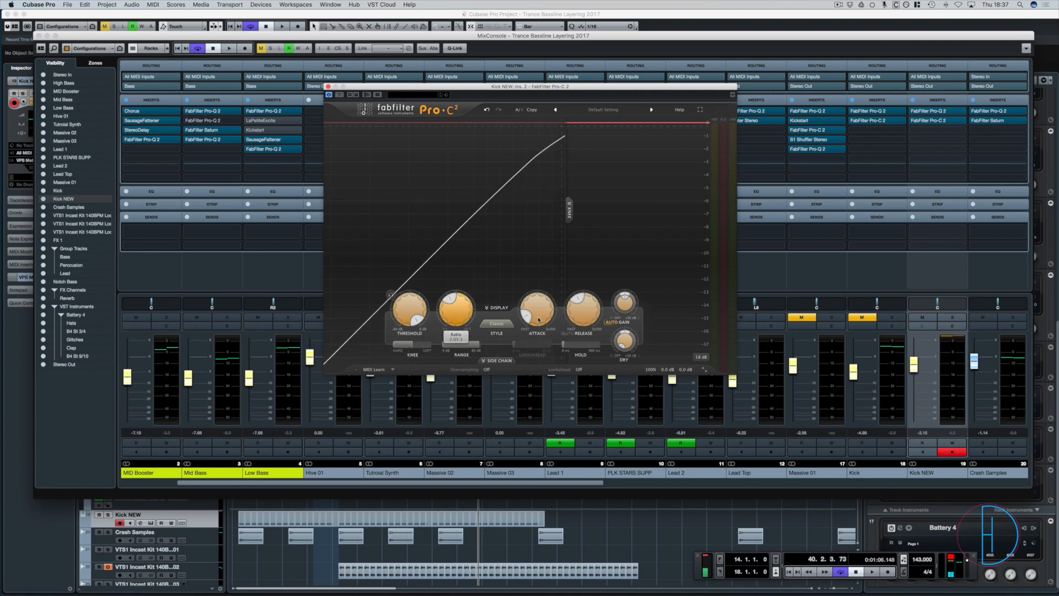
{"action": "left_click_drag", "start_coordinate": [534, 326], "coordinate": [534, 321]}
{"action": "mouse_move", "coordinate": [421, 344]}
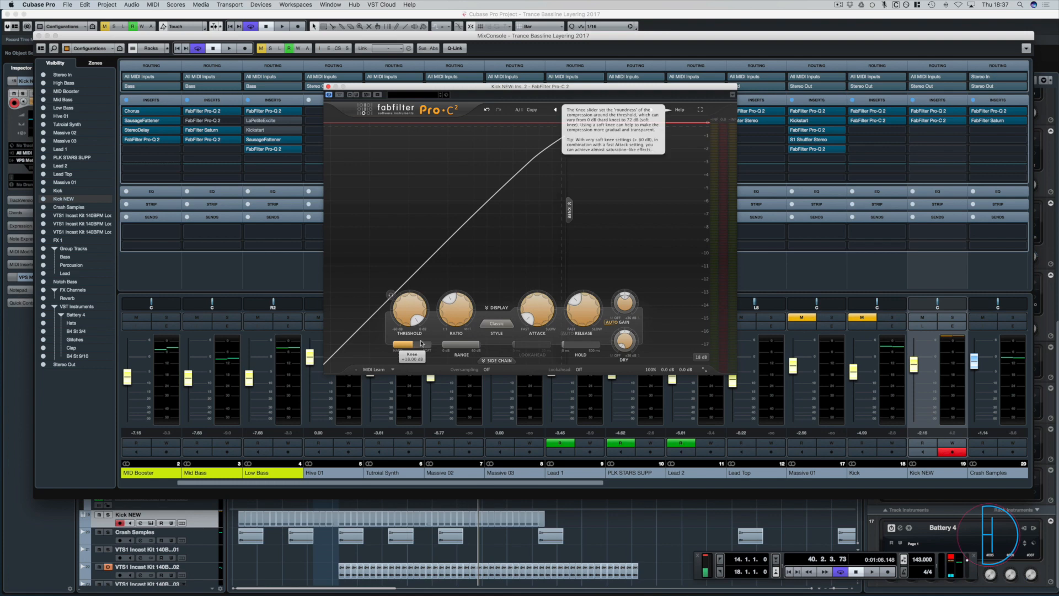
- Fine-tune the kick compressor during playback, setting the threshold to about -8.5 dB and the release to about 93 ms
{"action": "key", "text": "space"}
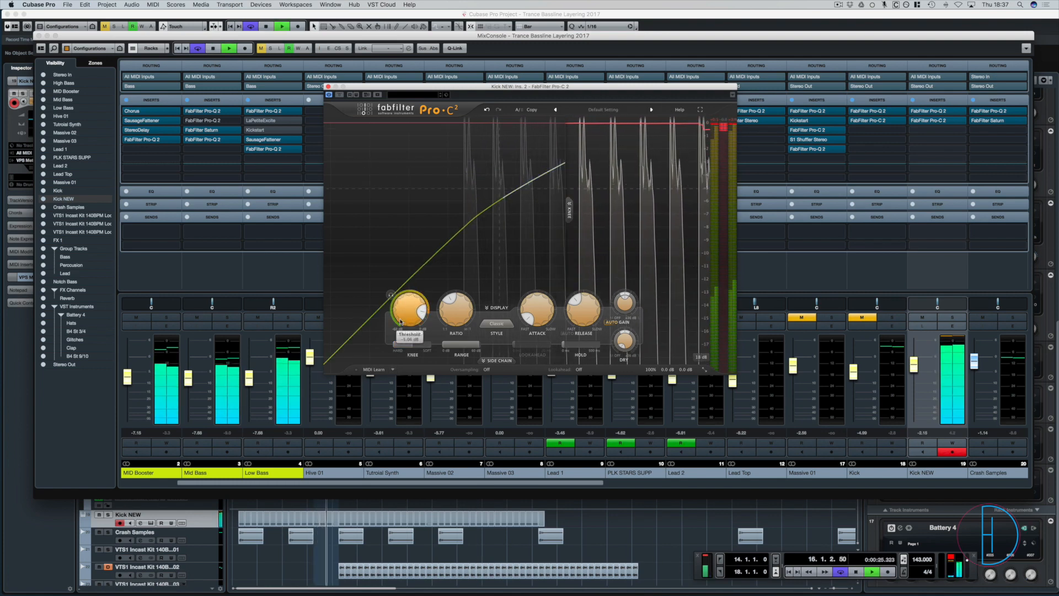
{"action": "left_click_drag", "start_coordinate": [402, 307], "coordinate": [414, 324]}
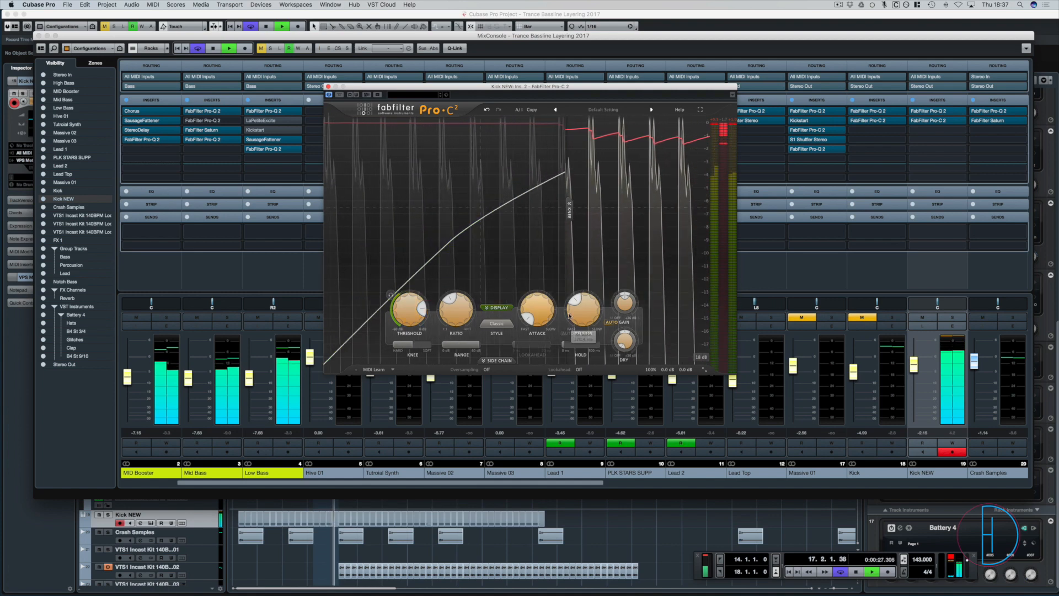
{"action": "mouse_move", "coordinate": [582, 314]}
{"action": "left_mouse_down"}
{"action": "mouse_move", "coordinate": [575, 335]}
{"action": "mouse_move", "coordinate": [578, 252]}
{"action": "left_mouse_up"}
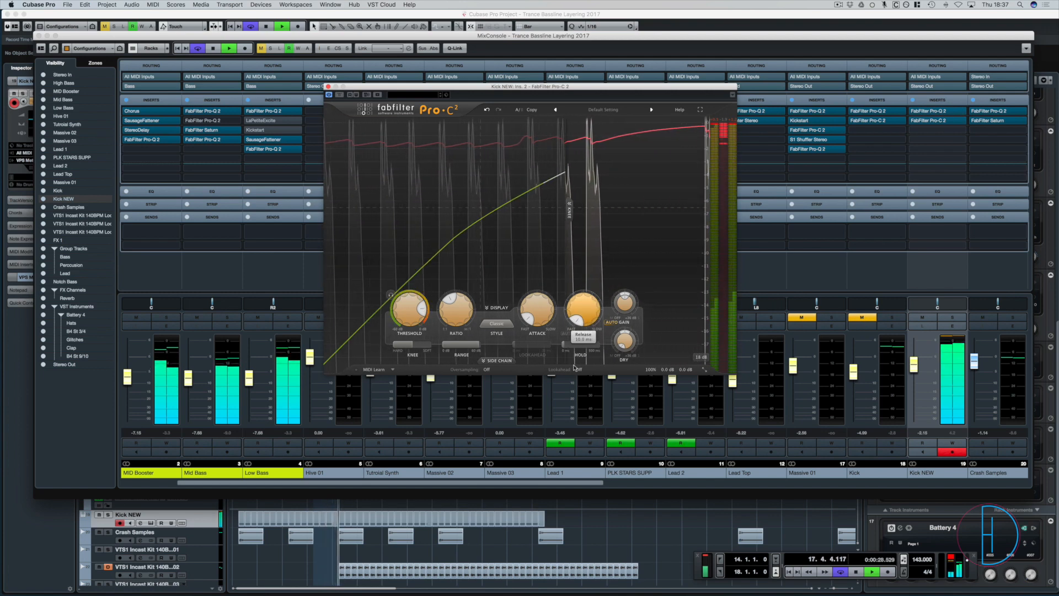
{"action": "left_click_drag", "start_coordinate": [574, 367], "coordinate": [576, 310]}
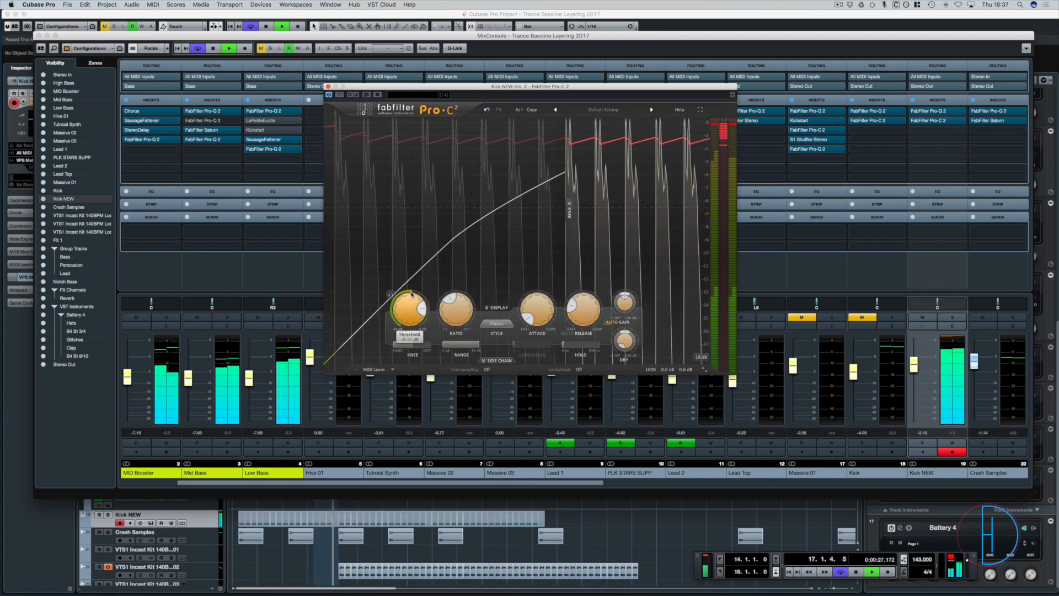
{"action": "left_click_drag", "start_coordinate": [399, 338], "coordinate": [398, 346]}
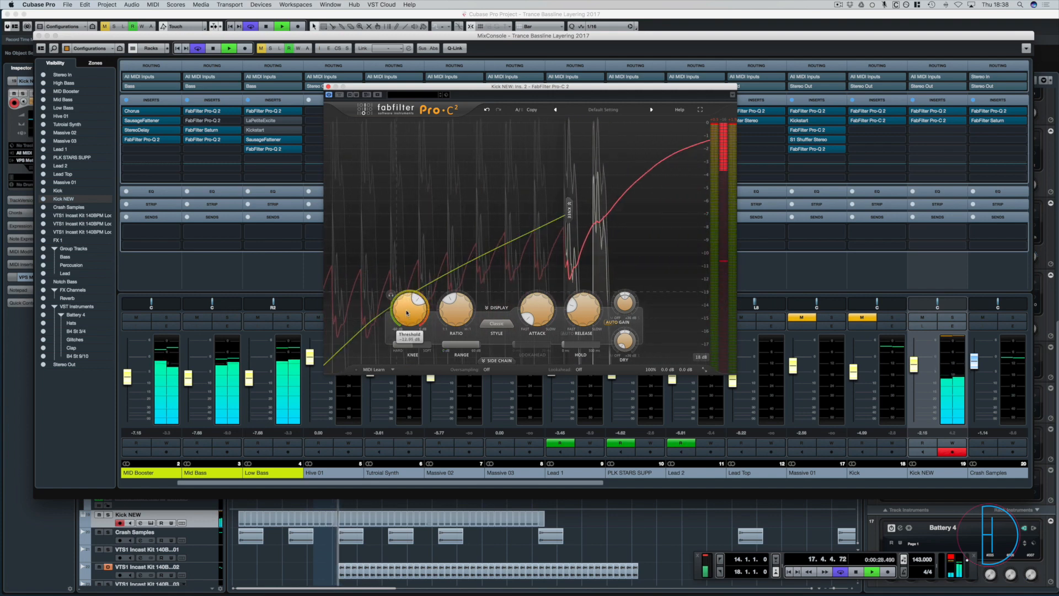
{"action": "left_click_drag", "start_coordinate": [407, 309], "coordinate": [408, 296]}
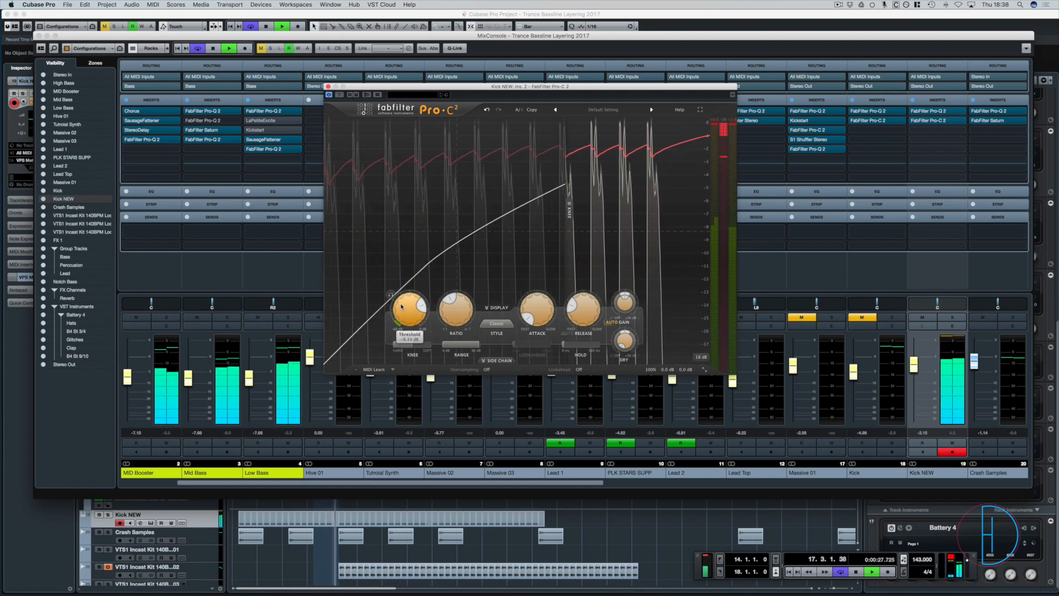
- Compare the kick with the compressor bypassed and re-enabled, and stop playback
{"action": "left_click", "coordinate": [341, 95]}
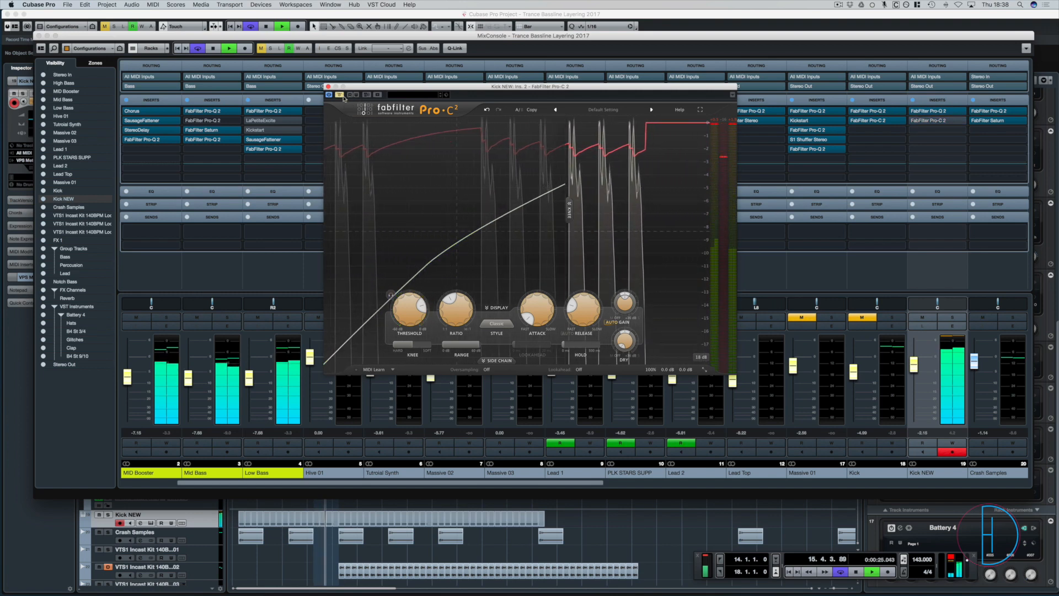
{"action": "left_click", "coordinate": [341, 95]}
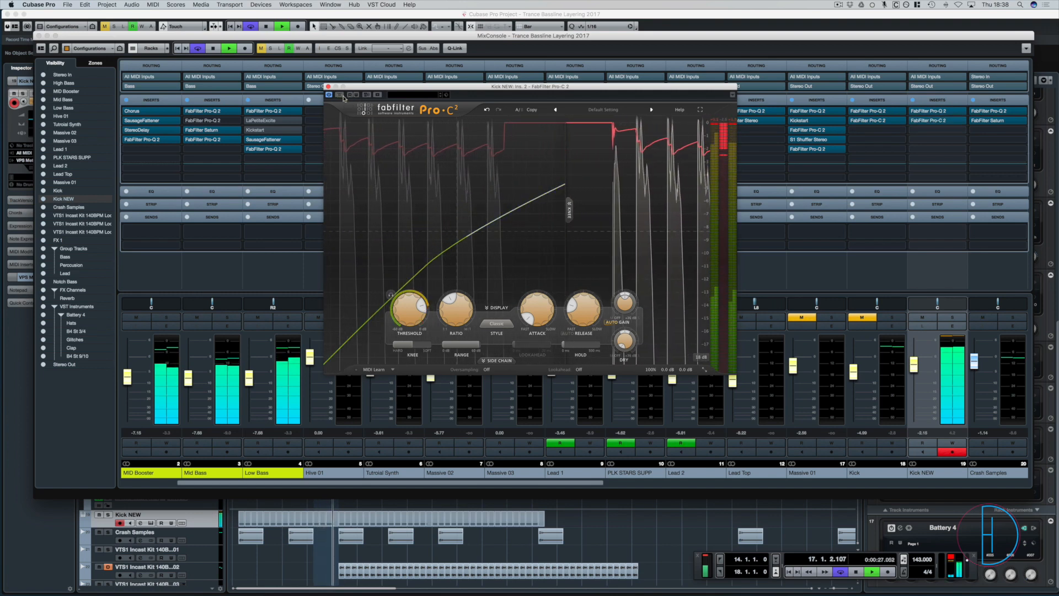
{"action": "key", "text": "space"}
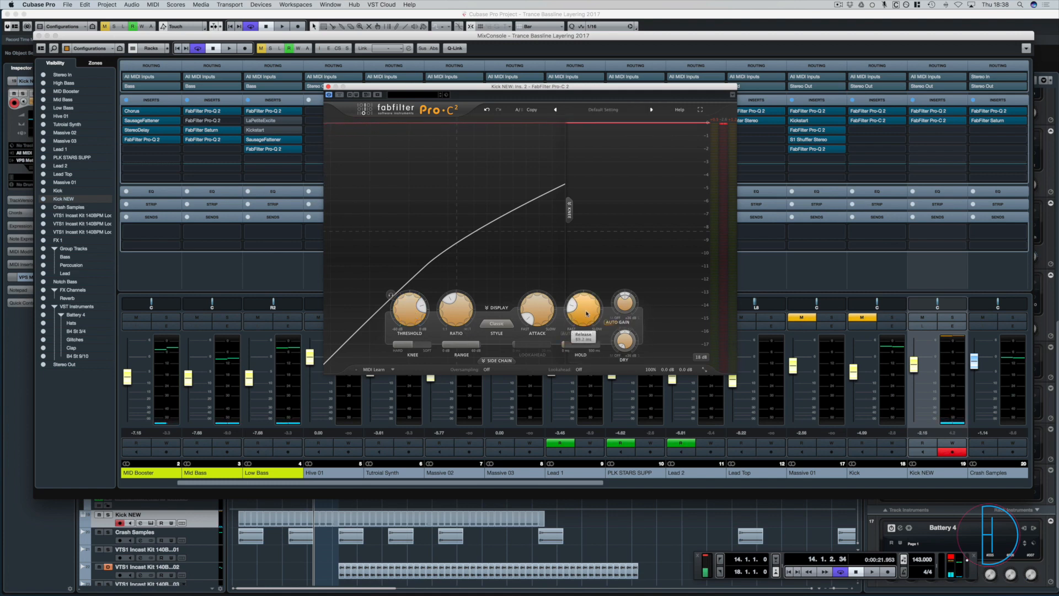
- Close the kick compressor and lower the Kick NEW fader to about -4.8 dB while auditioning the loop
{"action": "mouse_move", "coordinate": [584, 308]}
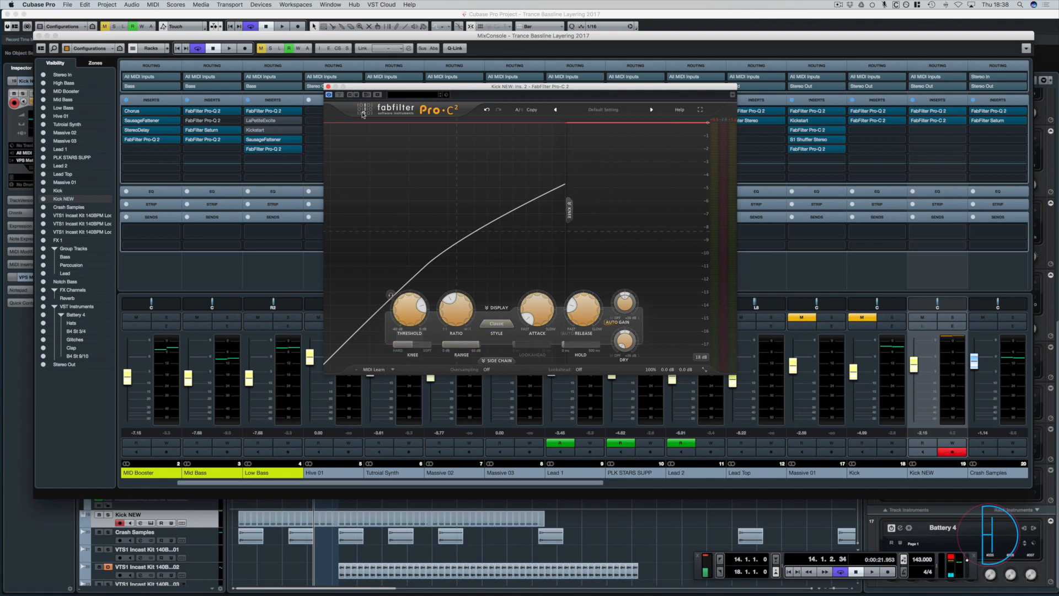
{"action": "left_click", "coordinate": [328, 87]}
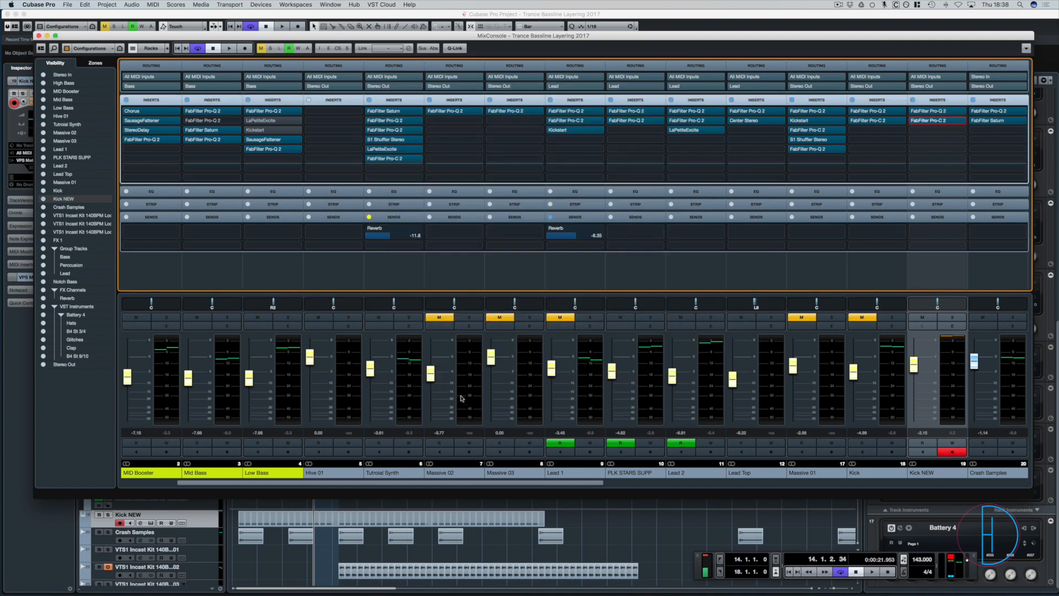
{"action": "key", "text": "F3"}
{"action": "key", "text": "space"}
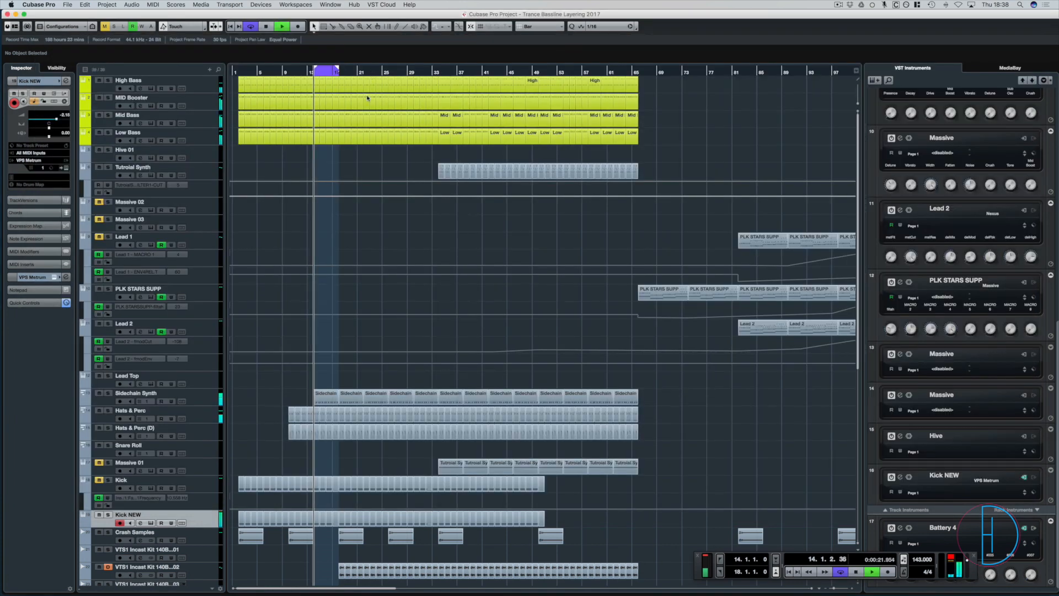
{"action": "key", "text": "F3"}
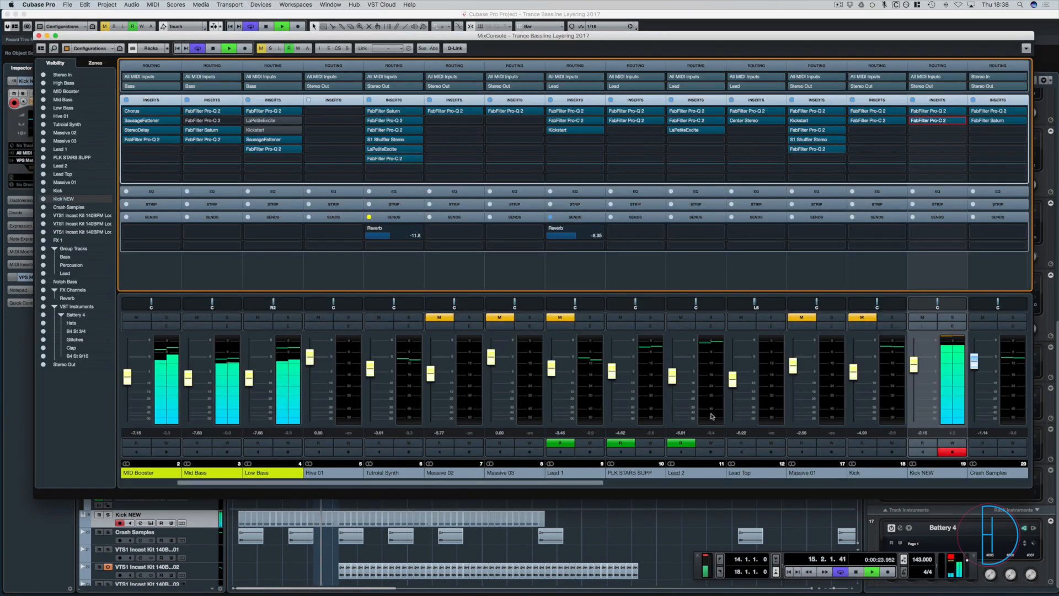
{"action": "key", "text": "space"}
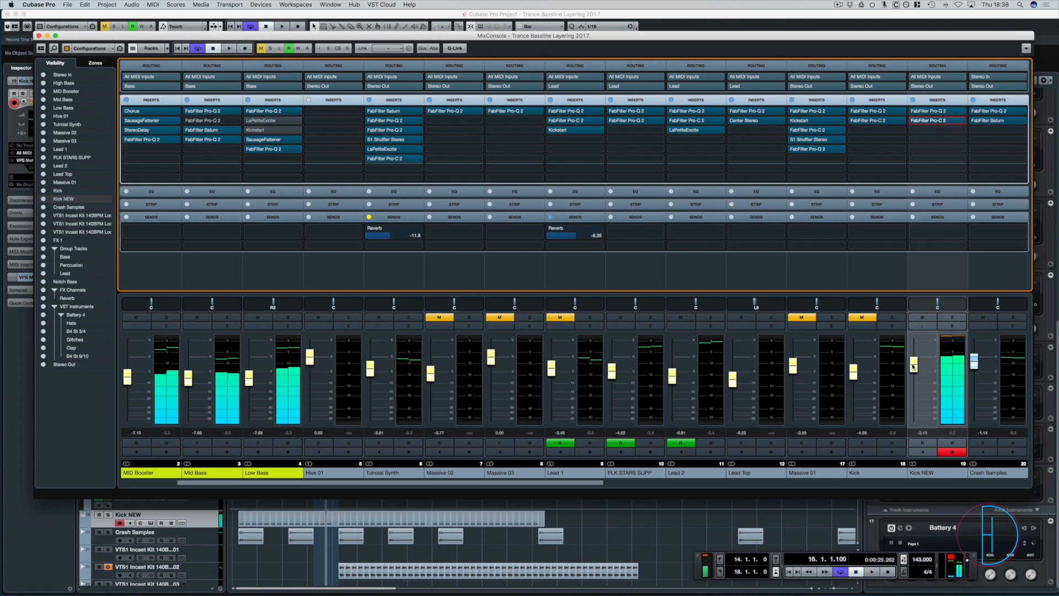
{"action": "left_click_drag", "start_coordinate": [913, 366], "coordinate": [915, 374]}
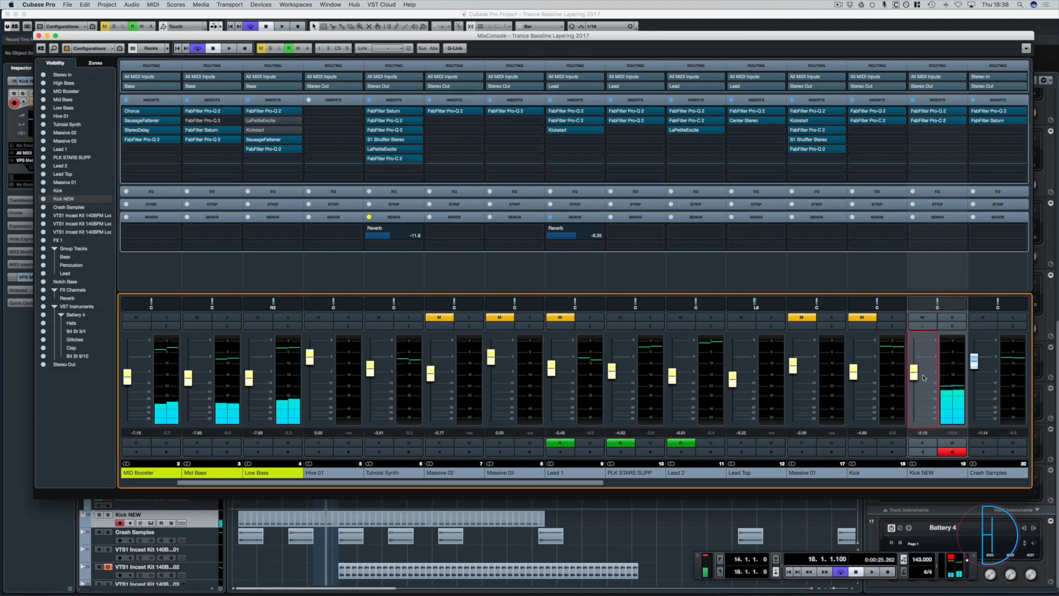
{"action": "key", "text": "space"}
{"action": "left_click_drag", "start_coordinate": [914, 375], "coordinate": [913, 374]}
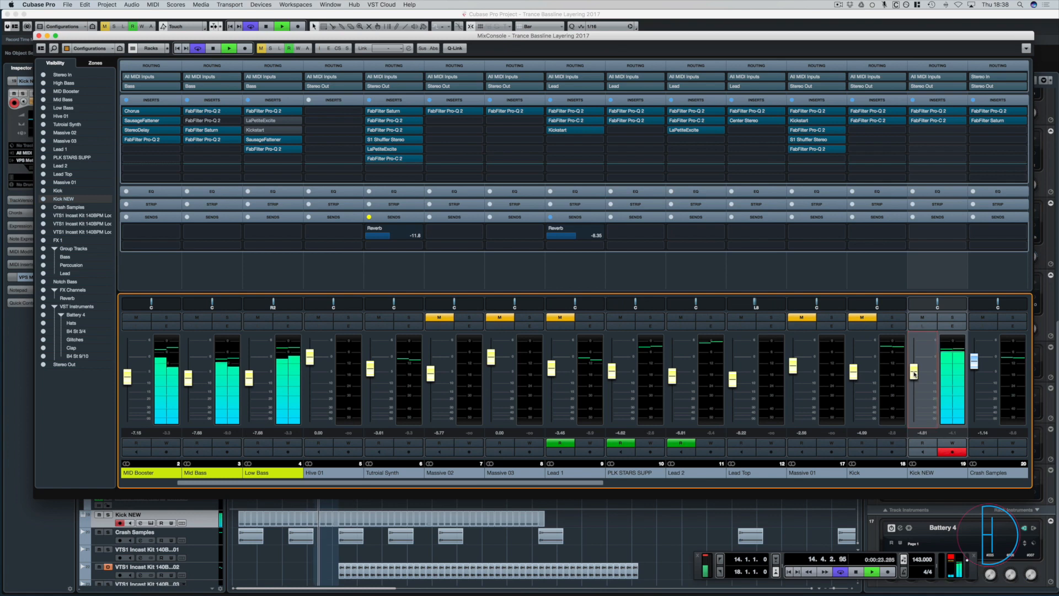
- Reopen the kick's Pro-C 2 to check its gain reduction during playback, close it and stop the loop
{"action": "left_click", "coordinate": [920, 121]}
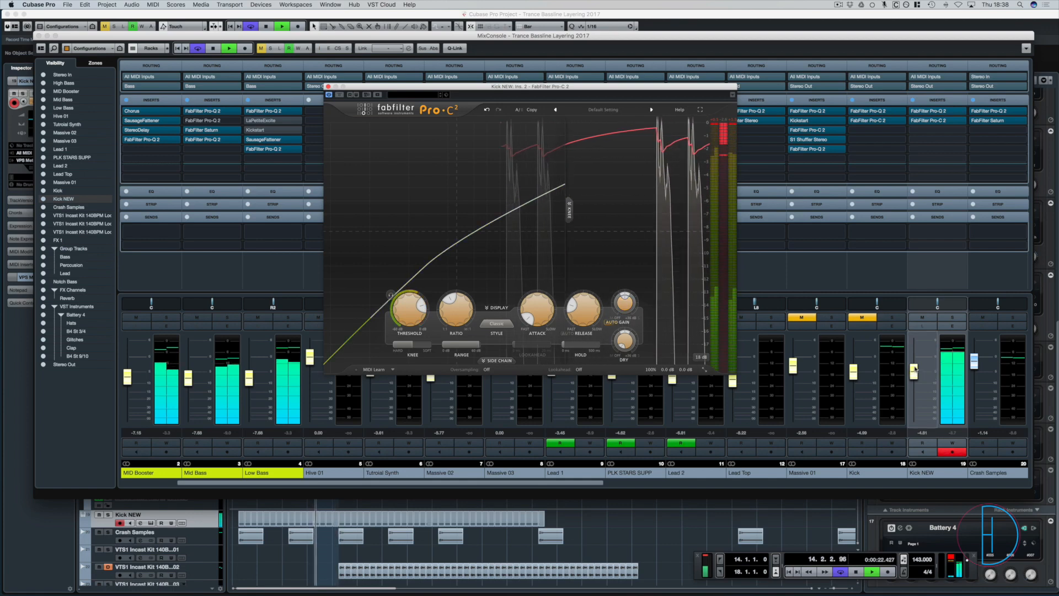
{"action": "mouse_move", "coordinate": [912, 374]}
{"action": "left_mouse_down"}
{"action": "mouse_move", "coordinate": [914, 362]}
{"action": "mouse_move", "coordinate": [908, 375]}
{"action": "left_mouse_up"}
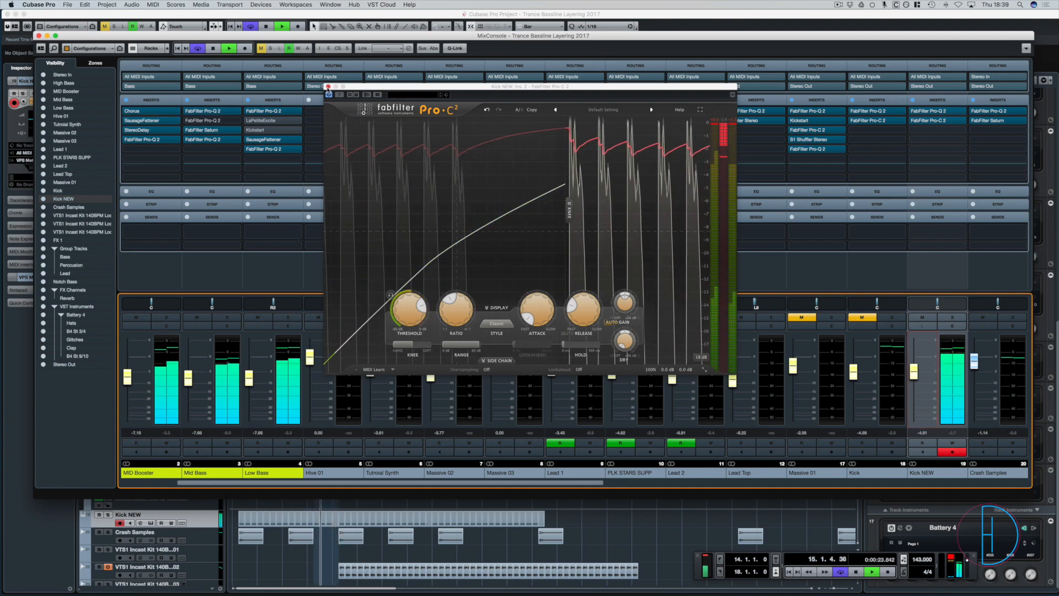
{"action": "left_click", "coordinate": [328, 87]}
{"action": "left_click", "coordinate": [653, 534]}
{"action": "key", "text": "space"}
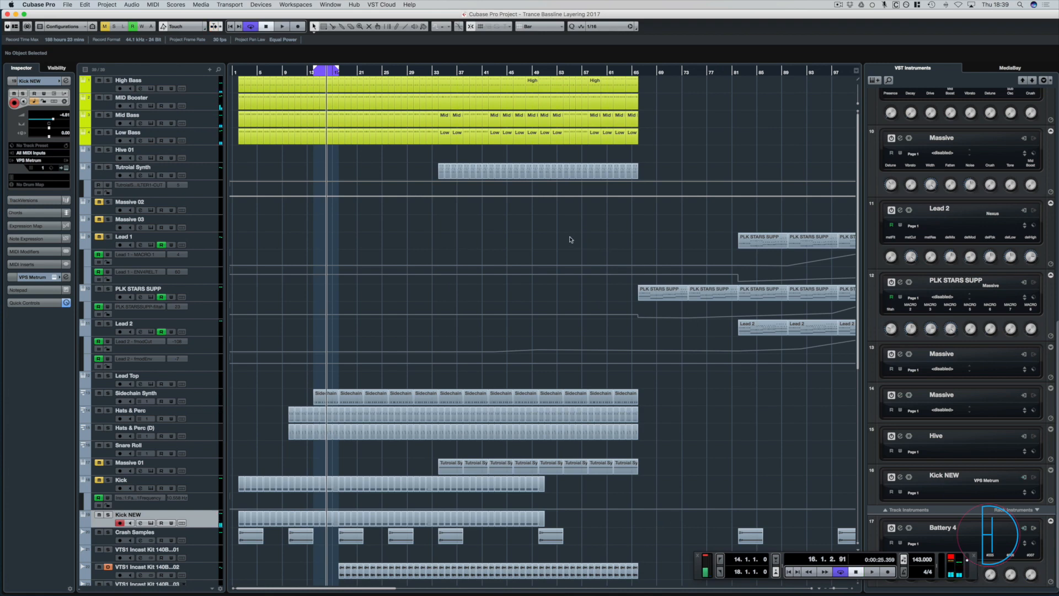
- Show more of the arrangement, bring up the Stereo Out channel in the mixer and check its level during a short playback
{"action": "key", "text": "g"}
{"action": "key", "text": "g"}
{"action": "key", "text": "g"}
{"action": "key", "text": "g"}
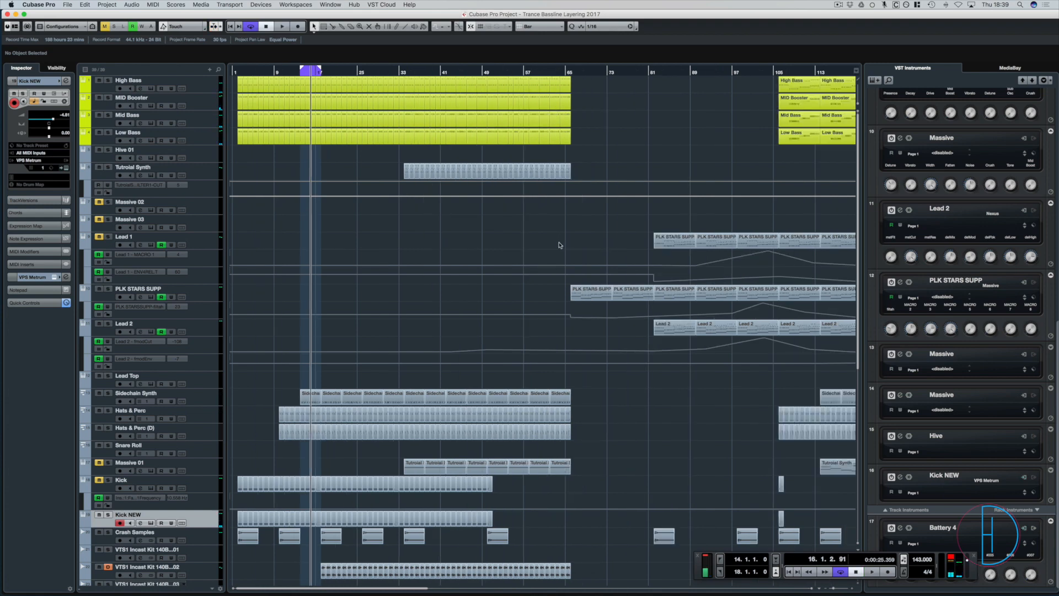
{"action": "key", "text": "F3"}
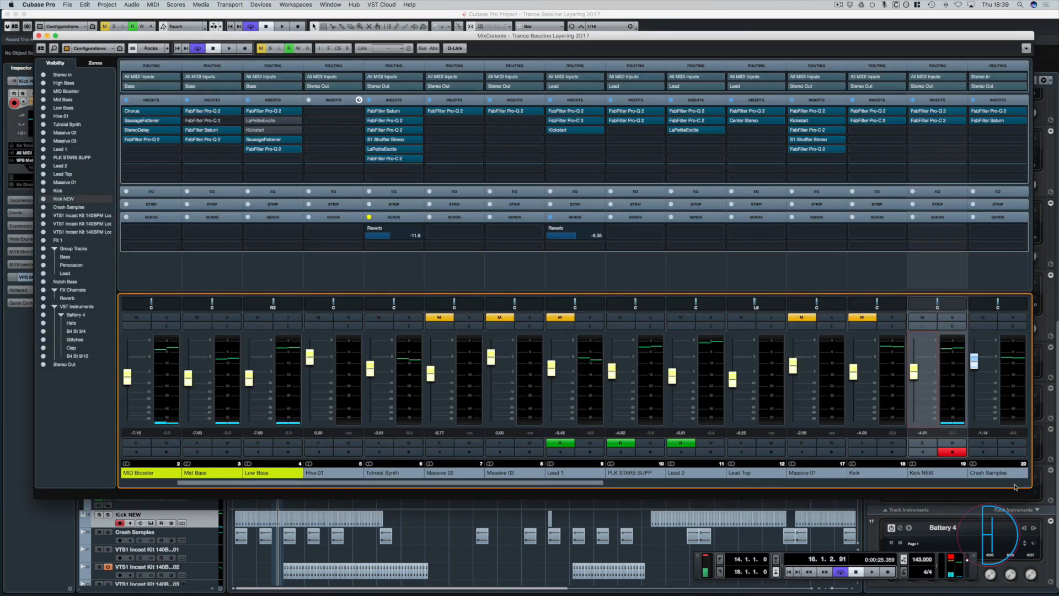
{"action": "left_click", "coordinate": [1017, 483]}
{"action": "key", "text": "space"}
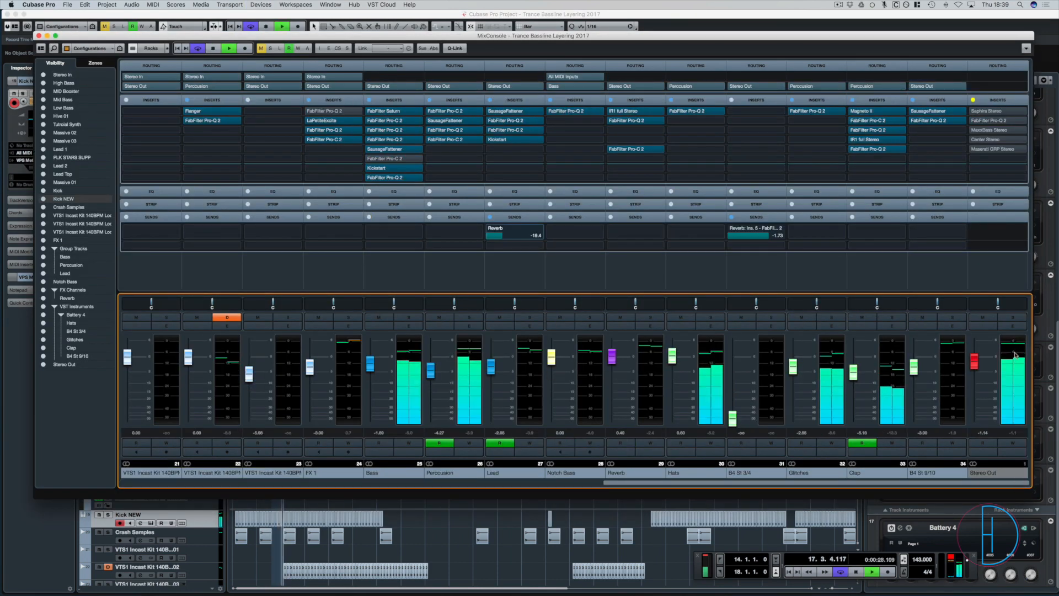
{"action": "key", "text": "space"}
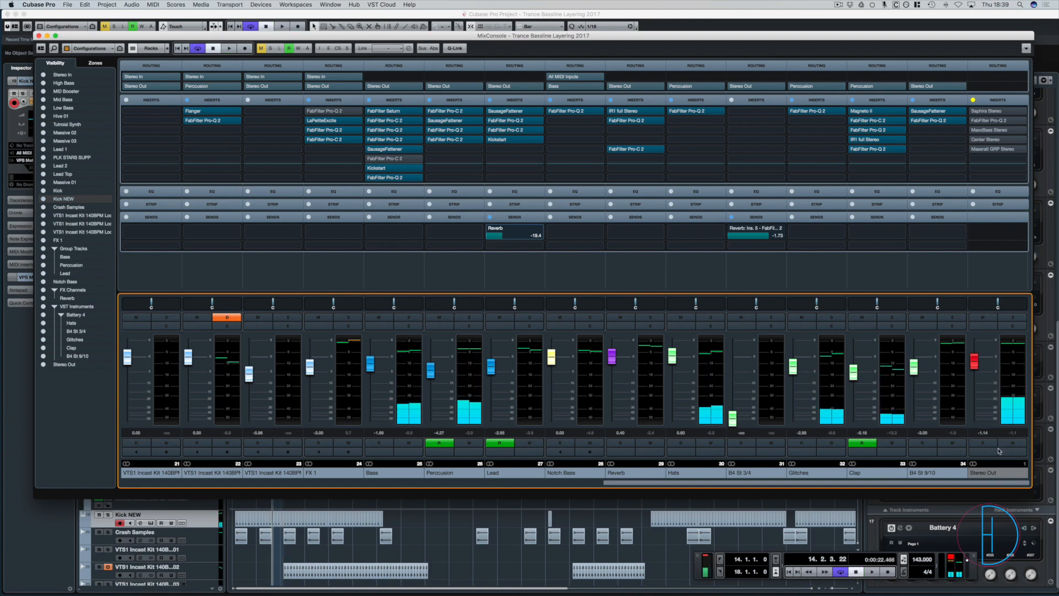
- Set the Stereo Out fader to -5.00 dB and check the level with a short playback
{"action": "left_click_drag", "start_coordinate": [980, 435], "coordinate": [980, 432]}
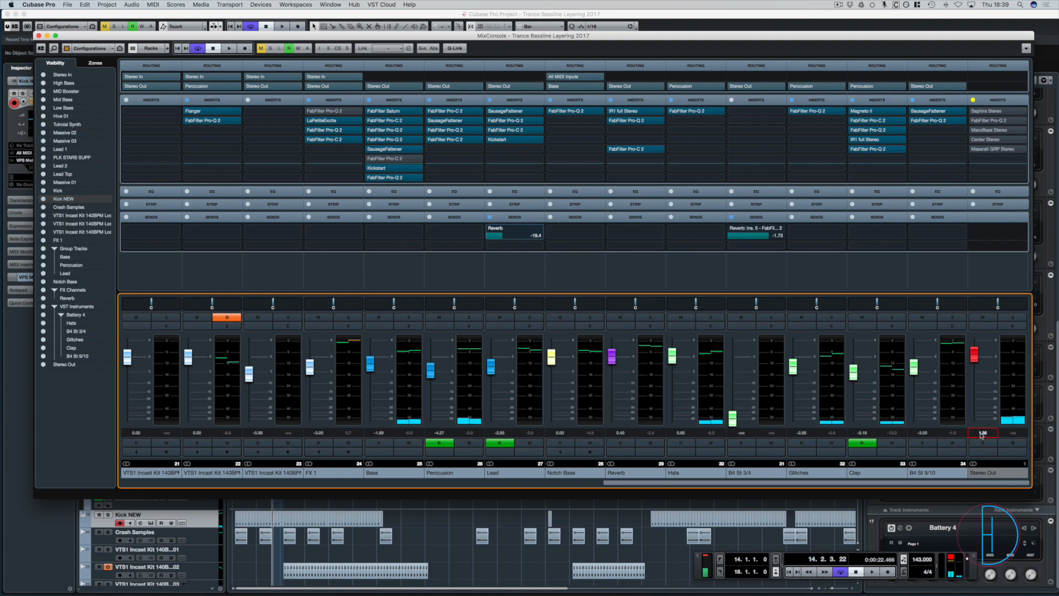
{"action": "double_click", "coordinate": [981, 433]}
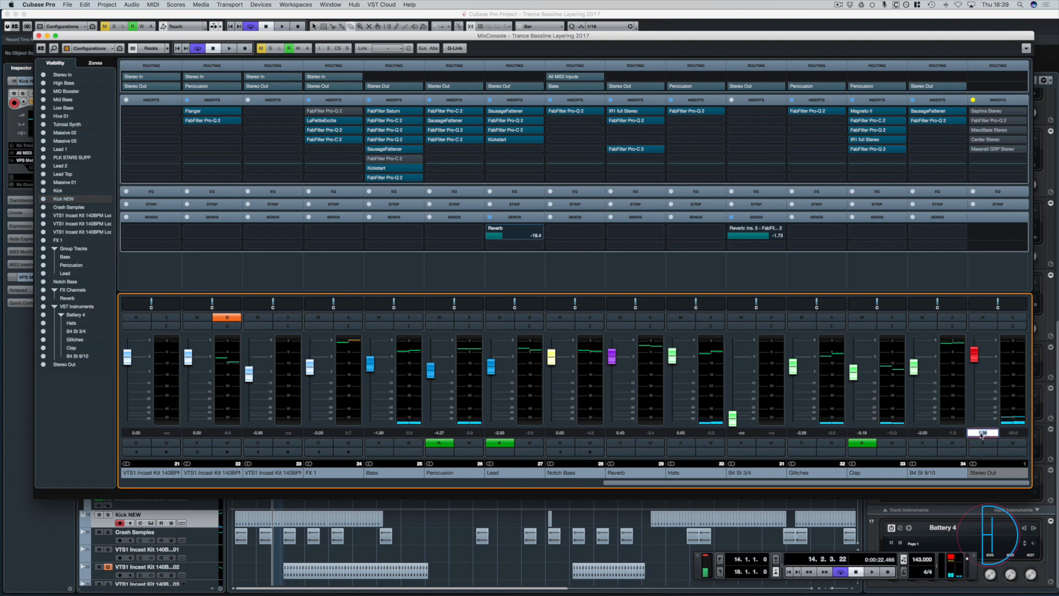
{"action": "key", "text": "Return"}
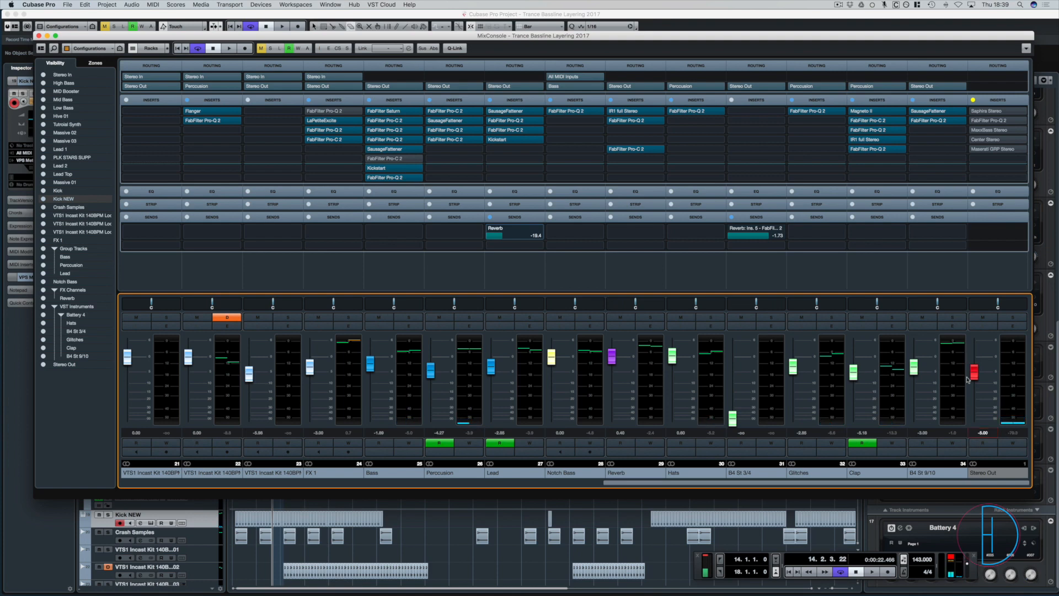
{"action": "key", "text": "space"}
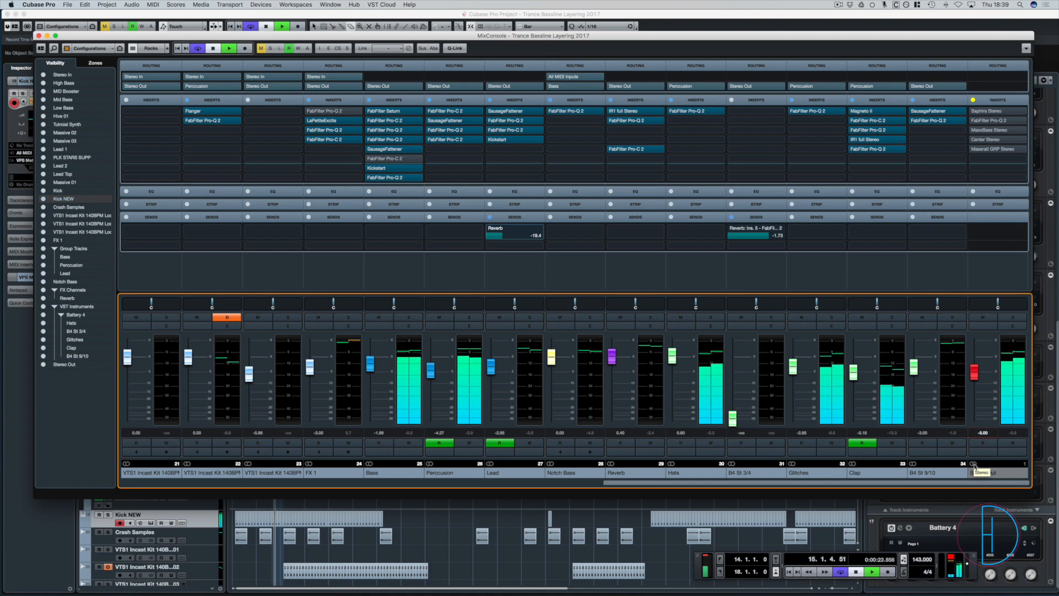
{"action": "key", "text": "space"}
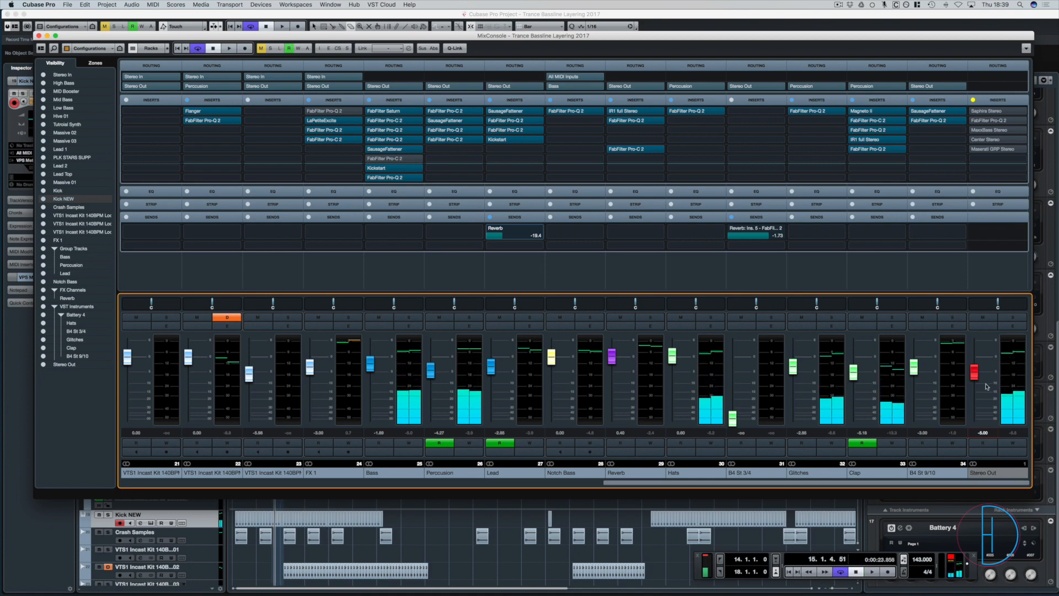
- Start playback from bar 138 to audition the kick in the later section of the arrangement
{"action": "key", "text": "F3"}
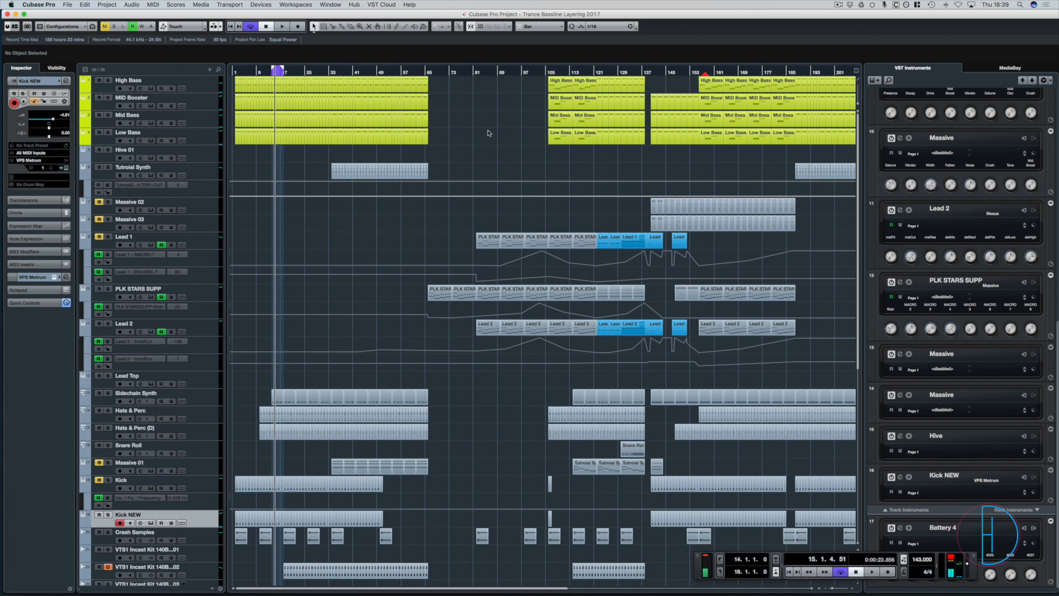
{"action": "left_click_drag", "start_coordinate": [549, 71], "coordinate": [646, 100]}
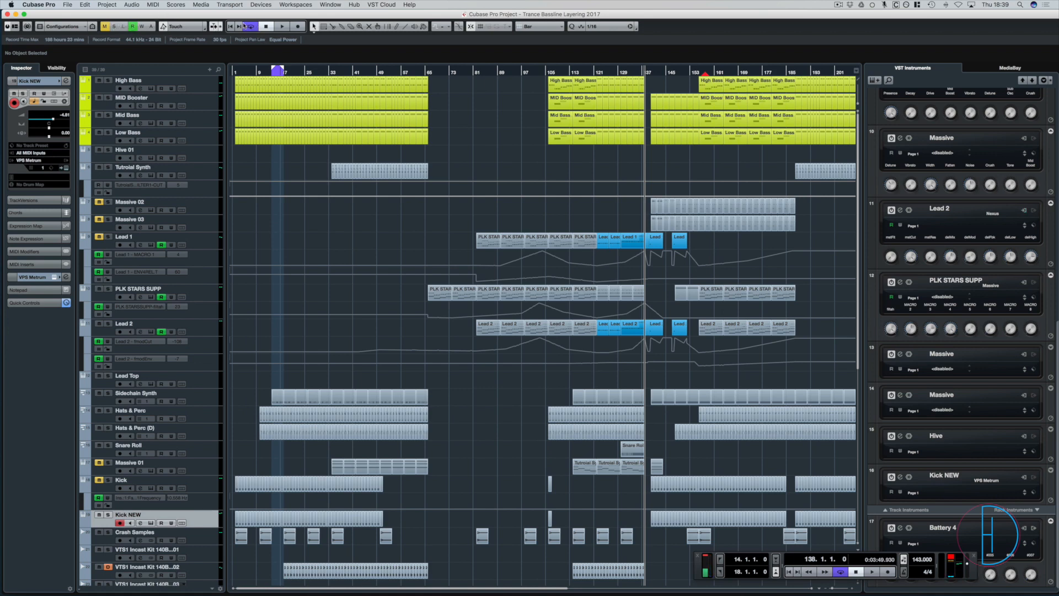
{"action": "key", "text": "space"}
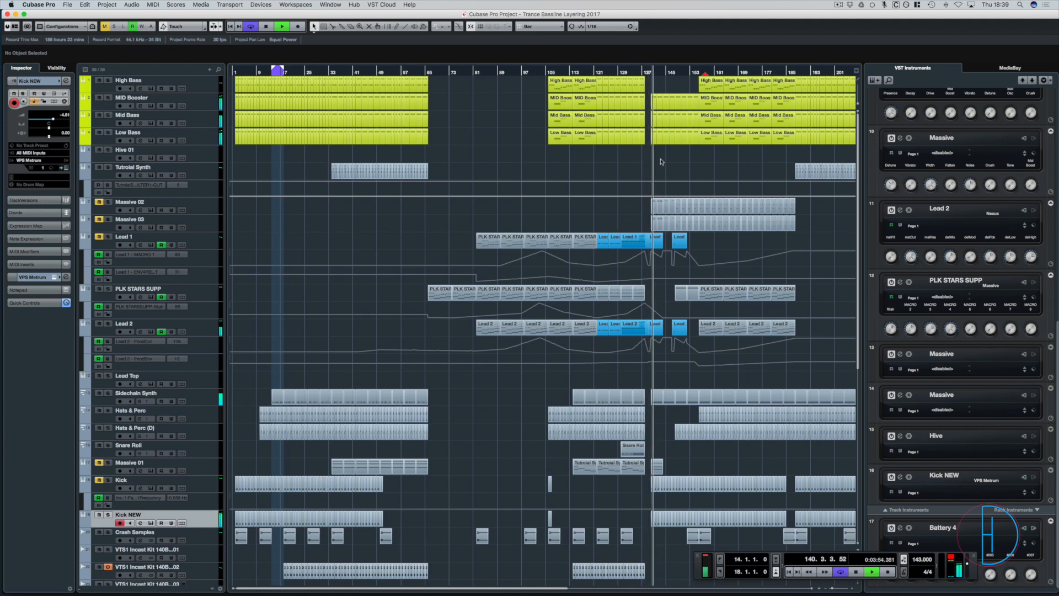
{"action": "scroll", "coordinate": [659, 163], "scroll_direction": "right", "scroll_amount": 3}
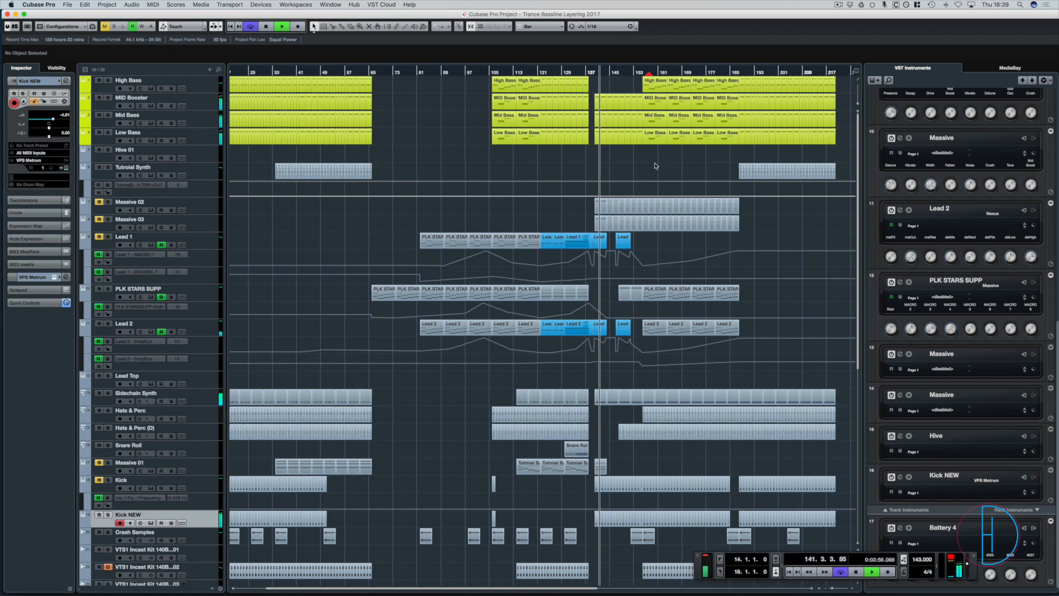
{"action": "scroll", "coordinate": [655, 165], "scroll_direction": "up", "scroll_amount": 4}
- Return to the Kick NEW channel in the mixer and raise its fader to about -2.7 dB during playback
{"action": "key", "text": "F3"}
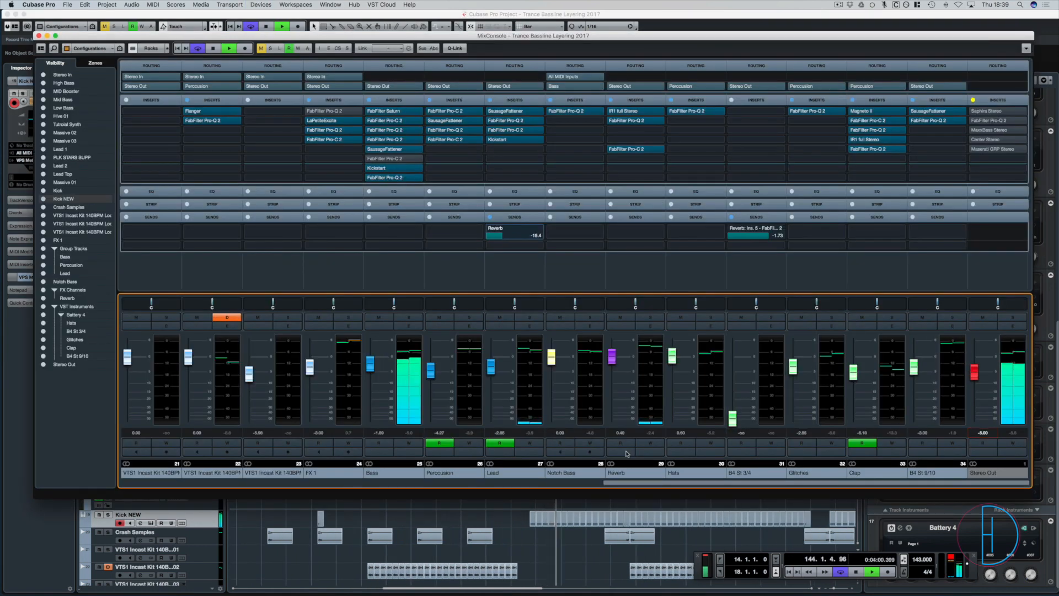
{"action": "left_click", "coordinate": [573, 482]}
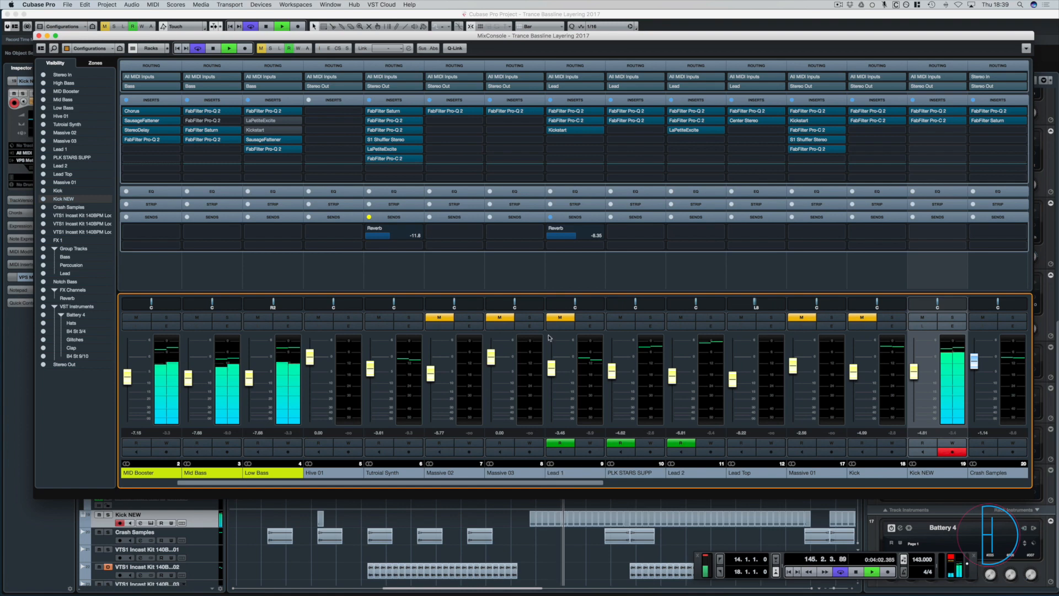
{"action": "mouse_move", "coordinate": [916, 374]}
{"action": "left_mouse_down"}
{"action": "mouse_move", "coordinate": [918, 362]}
{"action": "mouse_move", "coordinate": [914, 371]}
{"action": "left_mouse_up"}
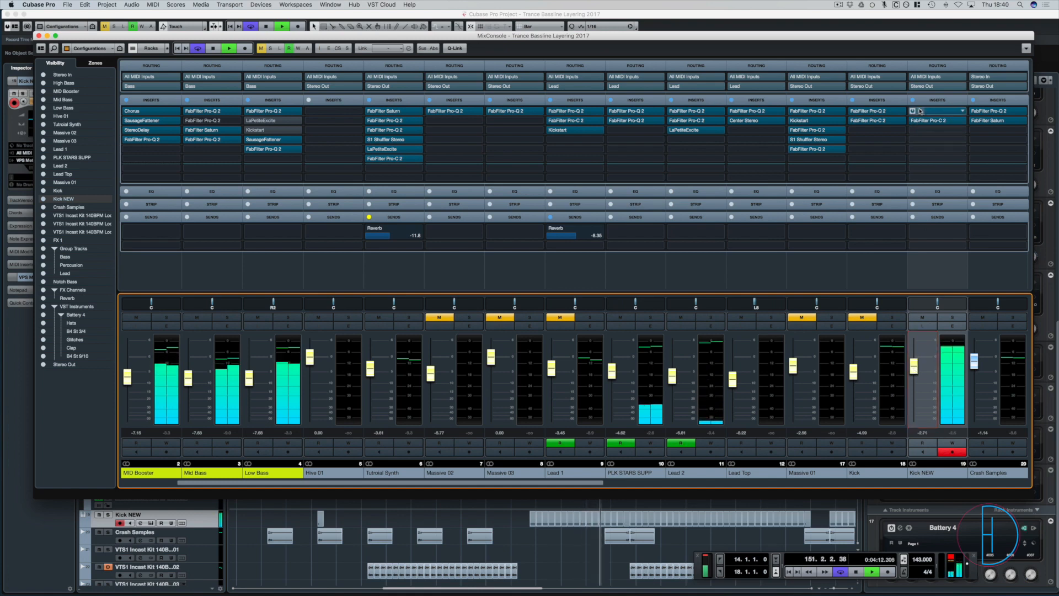
- In the Kick NEW channel's Pro-Q 2, set the bell boost to about 73 Hz and +3.5 dB and add a low cut
{"action": "left_click", "coordinate": [918, 116]}
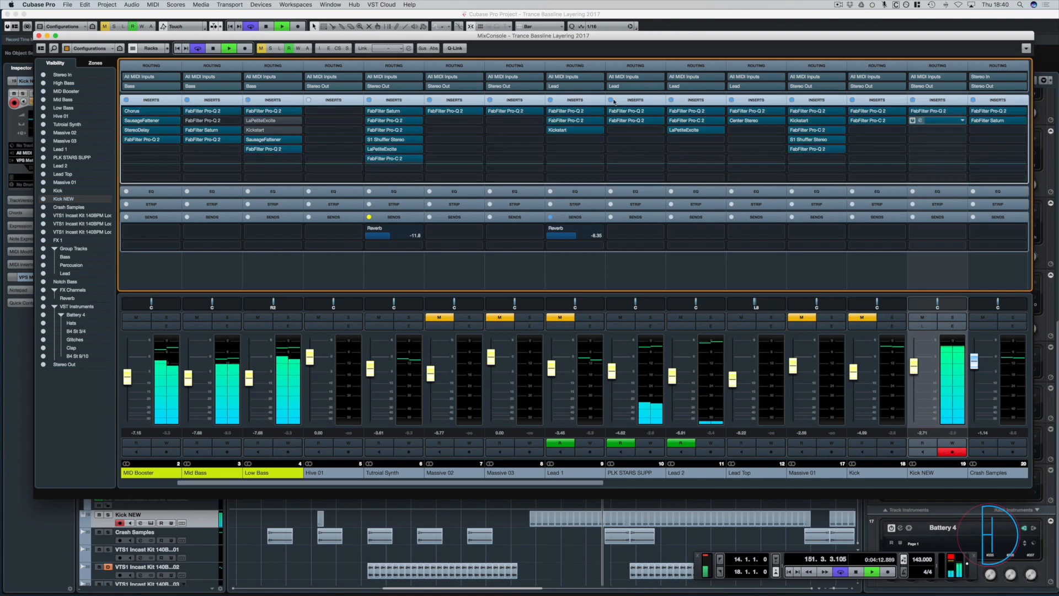
{"action": "left_click", "coordinate": [919, 111]}
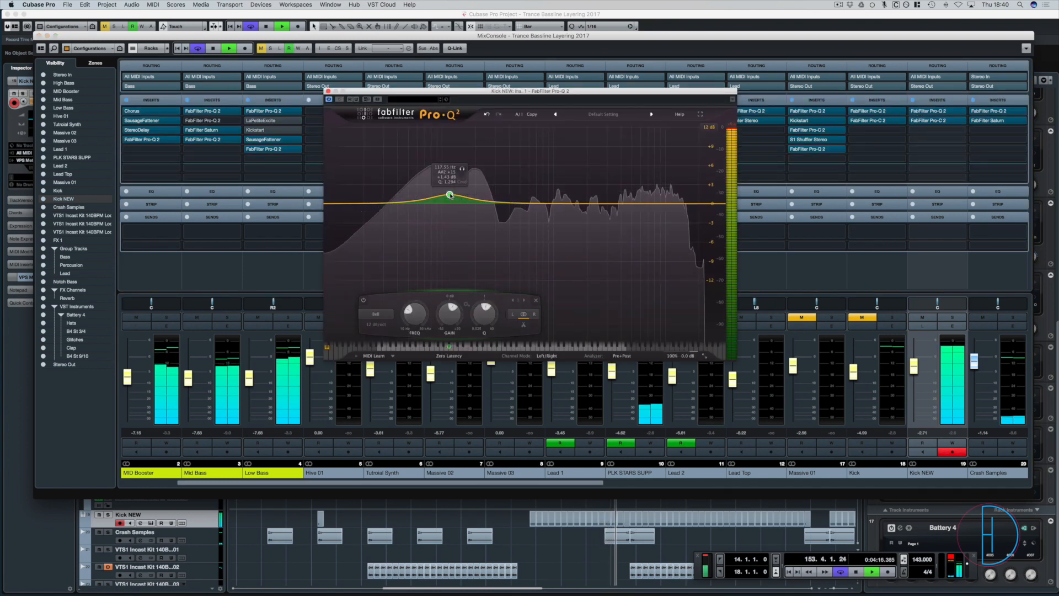
{"action": "left_click_drag", "start_coordinate": [449, 194], "coordinate": [429, 177]}
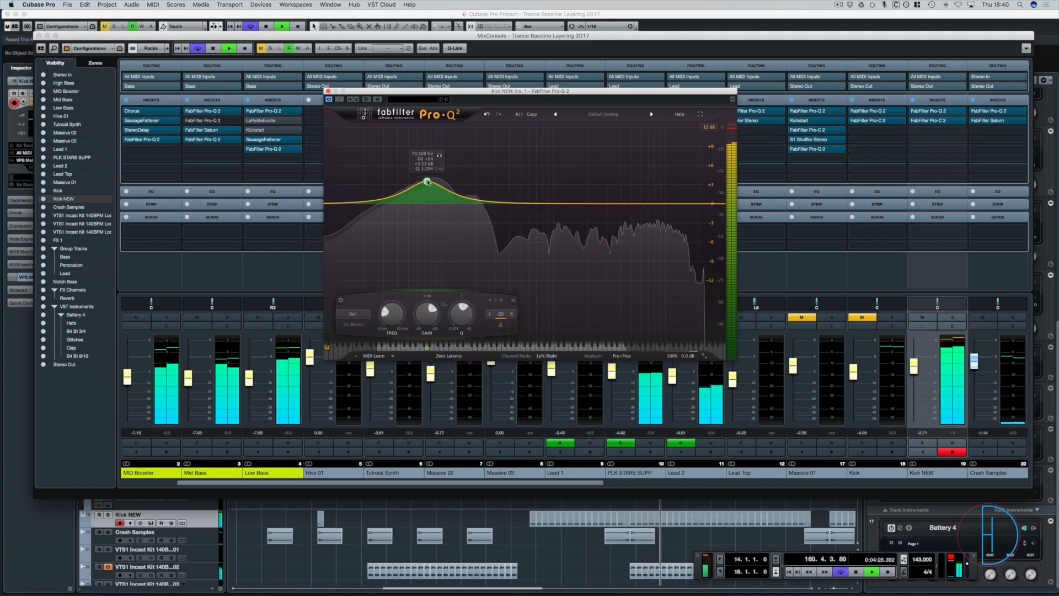
{"action": "left_click_drag", "start_coordinate": [330, 203], "coordinate": [350, 204]}
- Add a bell cut to the kick EQ at about 200 Hz and -1.4 dB with a Q of about 2.3
{"action": "mouse_move", "coordinate": [475, 202]}
{"action": "left_mouse_down"}
{"action": "mouse_move", "coordinate": [466, 141]}
{"action": "mouse_move", "coordinate": [477, 221]}
{"action": "left_mouse_up"}
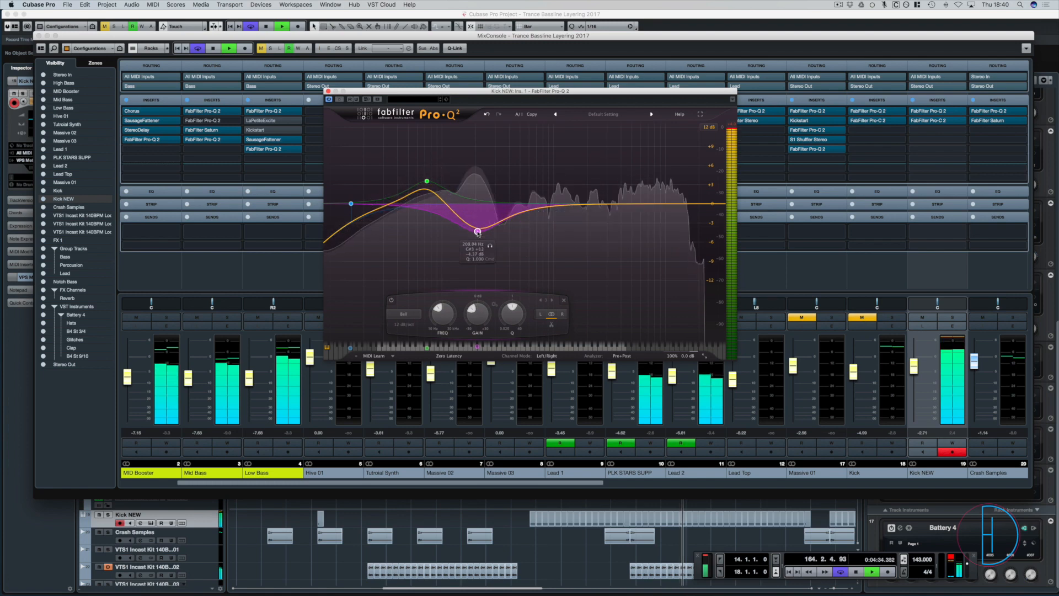
{"action": "left_click_drag", "start_coordinate": [512, 310], "coordinate": [512, 297]}
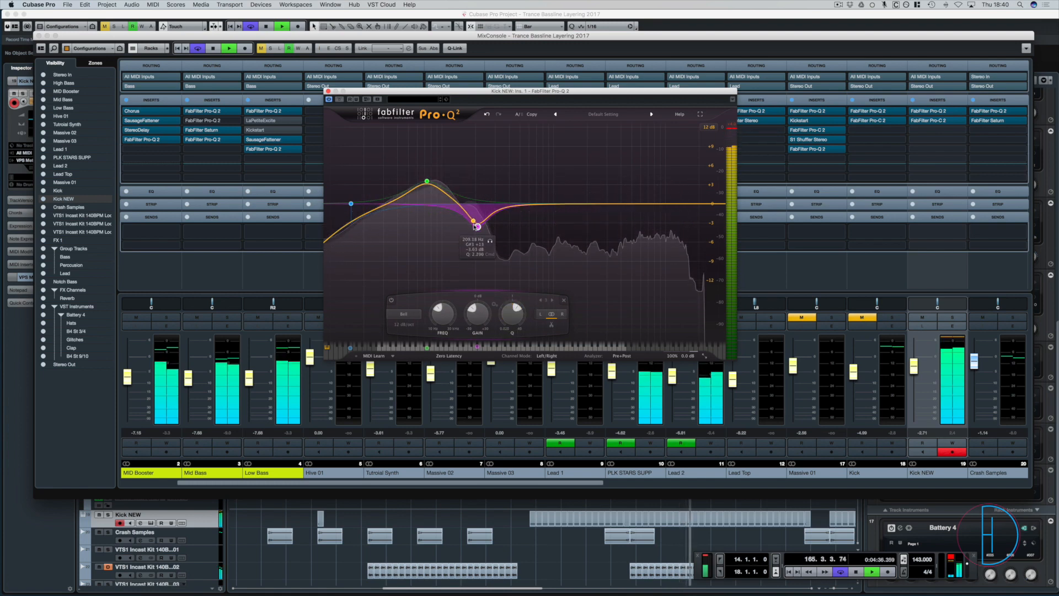
{"action": "left_click_drag", "start_coordinate": [477, 226], "coordinate": [476, 214]}
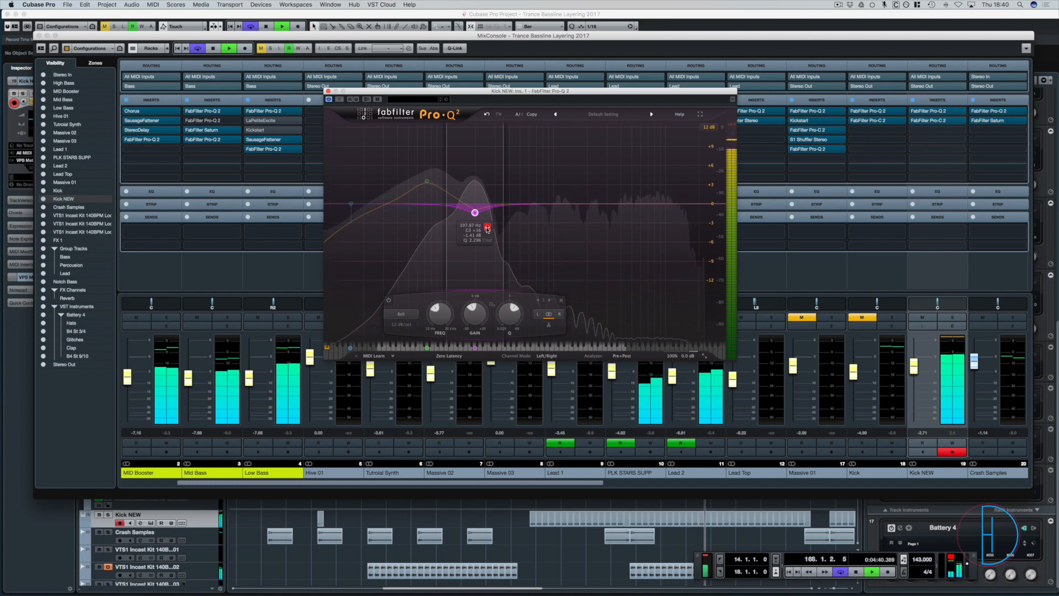
- Set the EQ display range to 6 dB and fine-tune the low-mid cut to about 205 Hz and -1.3 dB
{"action": "left_click", "coordinate": [707, 126]}
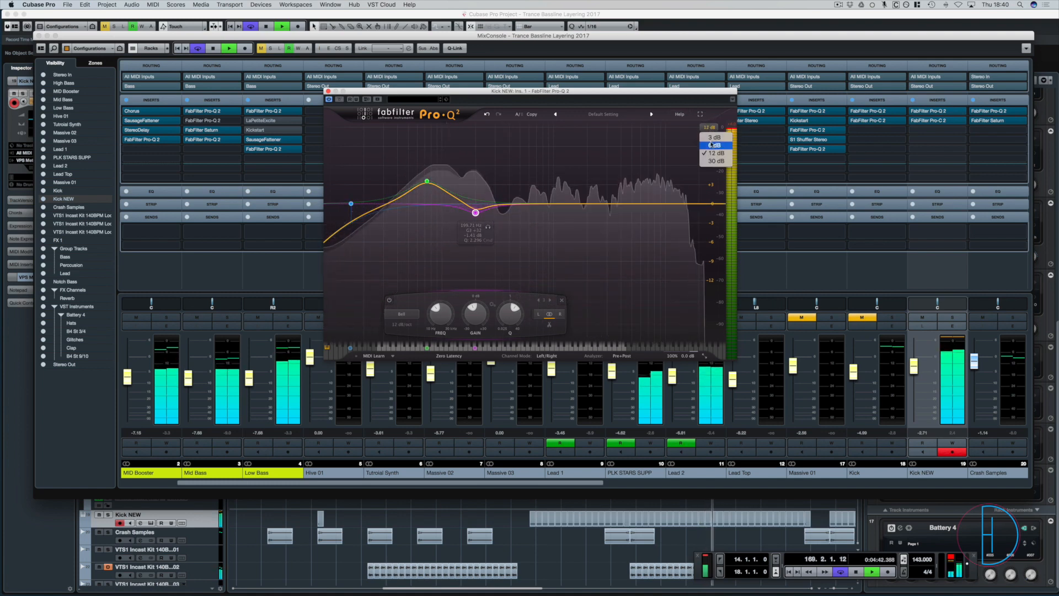
{"action": "left_click", "coordinate": [711, 145]}
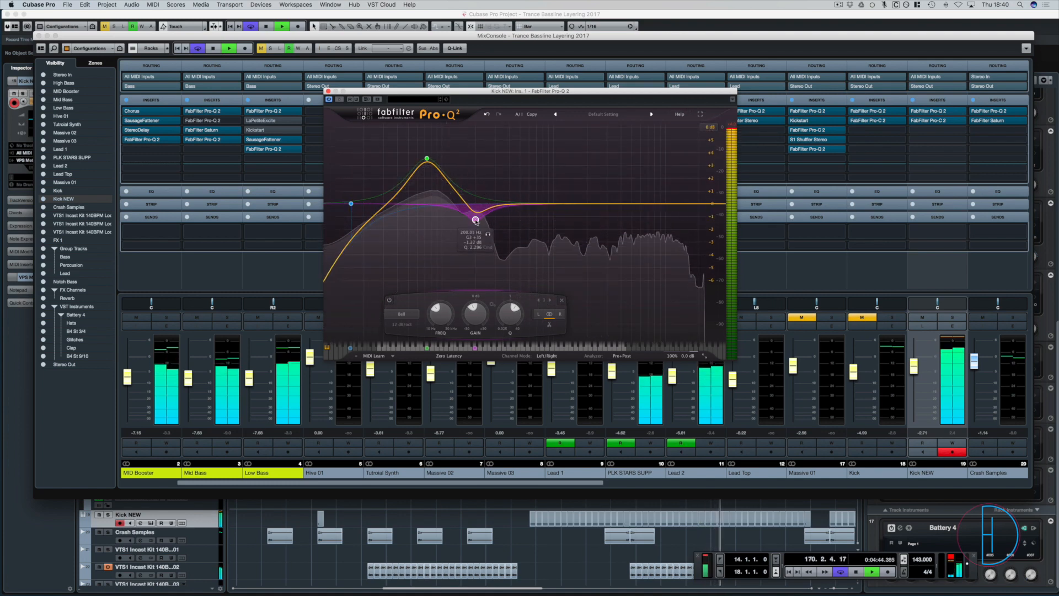
{"action": "left_click_drag", "start_coordinate": [476, 220], "coordinate": [477, 221]}
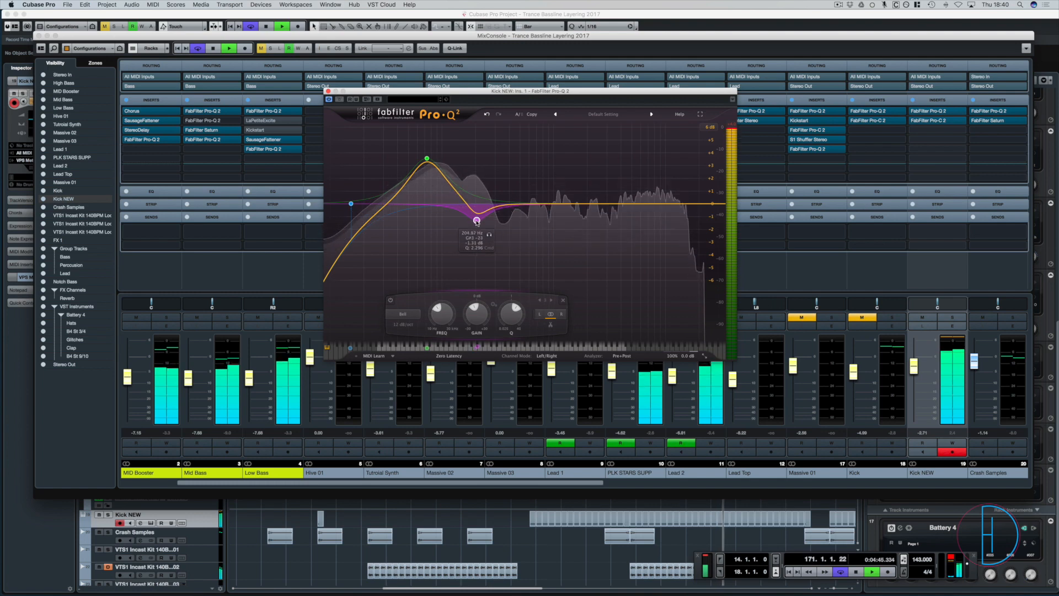
- Close the kick EQ and the mixer, and audition the arrangement from about bar 14
{"action": "left_click", "coordinate": [426, 159]}
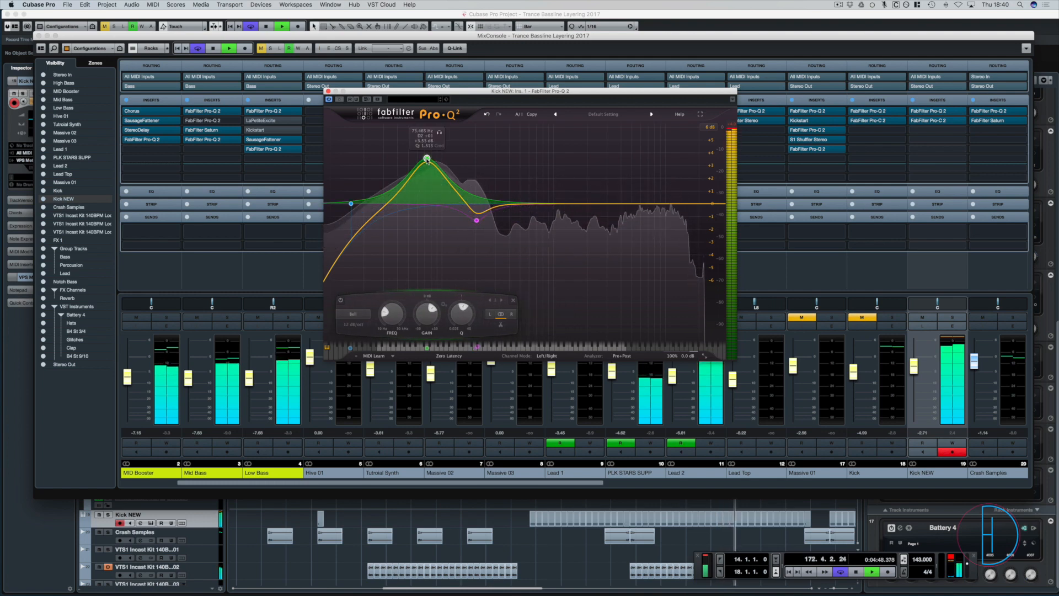
{"action": "left_click", "coordinate": [328, 92]}
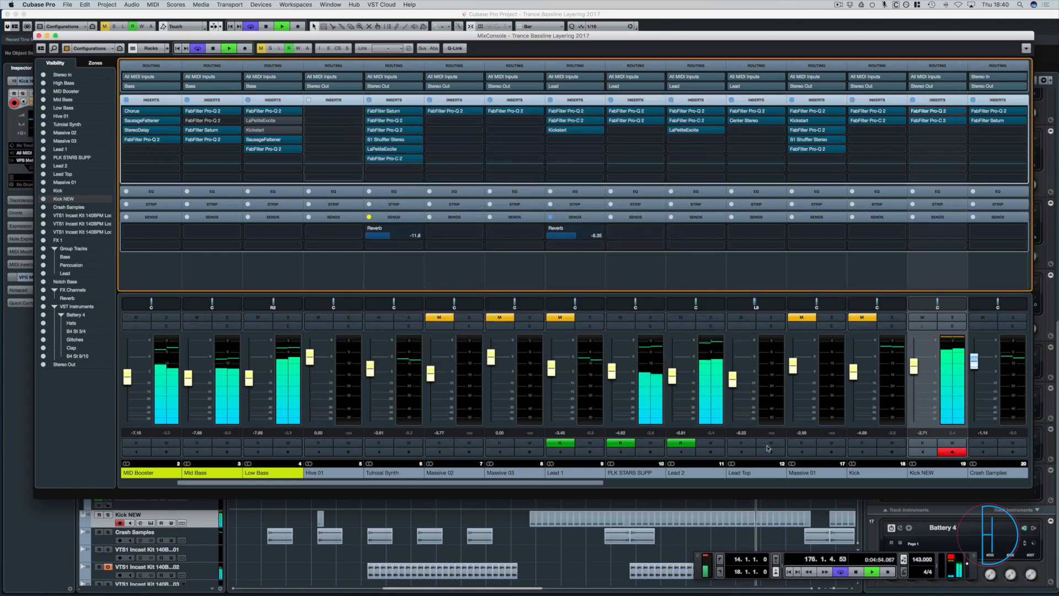
{"action": "key", "text": "space"}
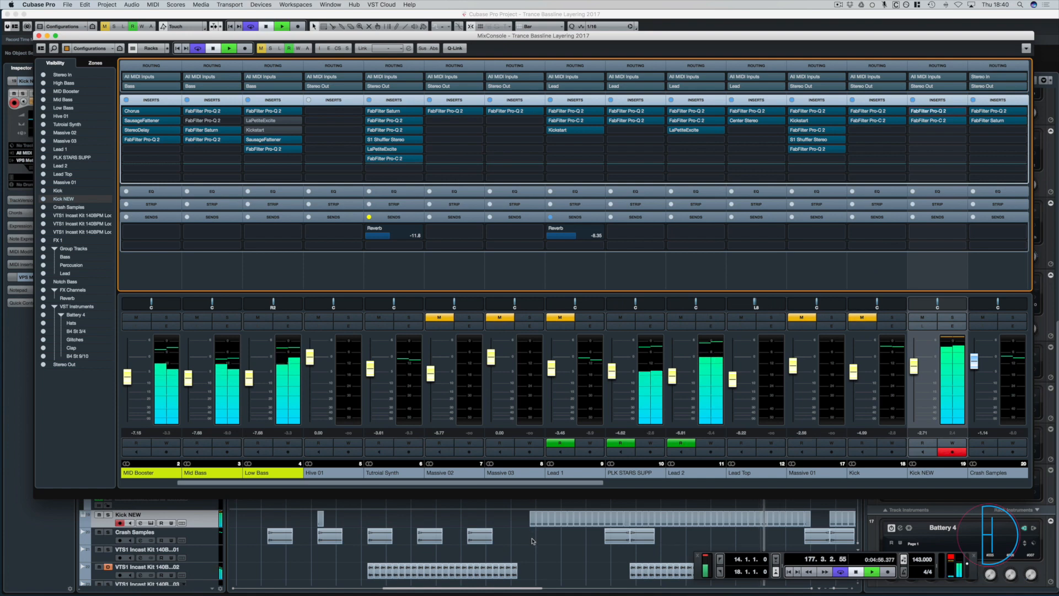
{"action": "key", "text": "F3"}
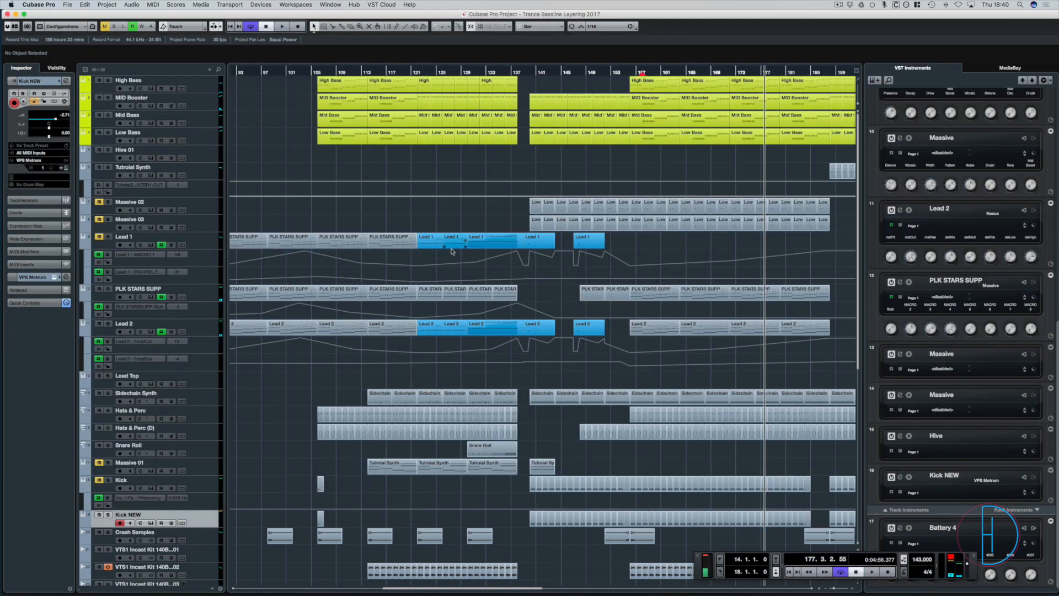
{"action": "left_click_drag", "start_coordinate": [316, 72], "coordinate": [271, 68]}
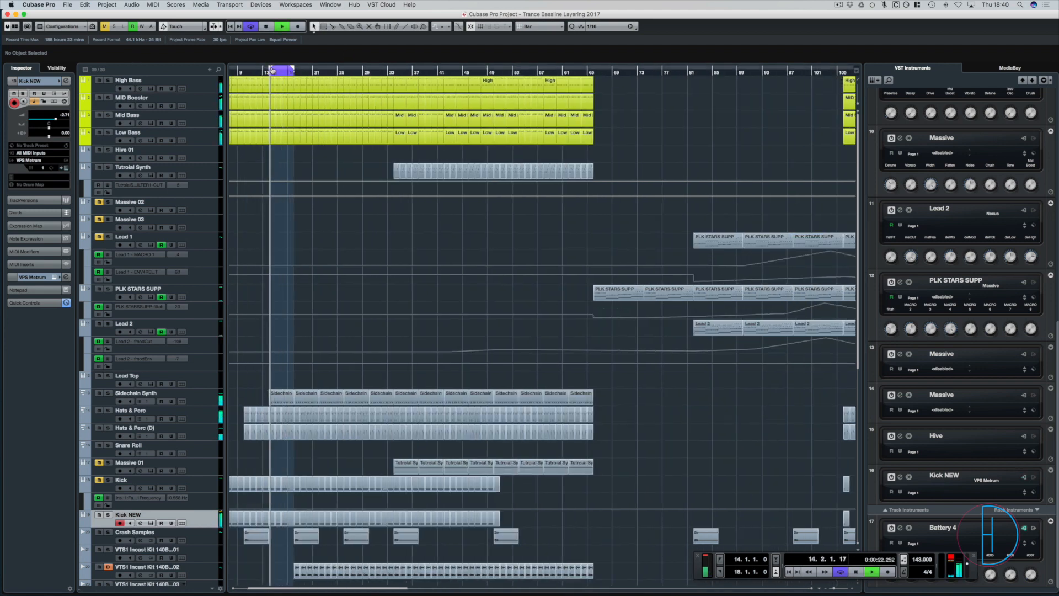
{"action": "key", "text": "space"}
{"action": "key", "text": "space"}
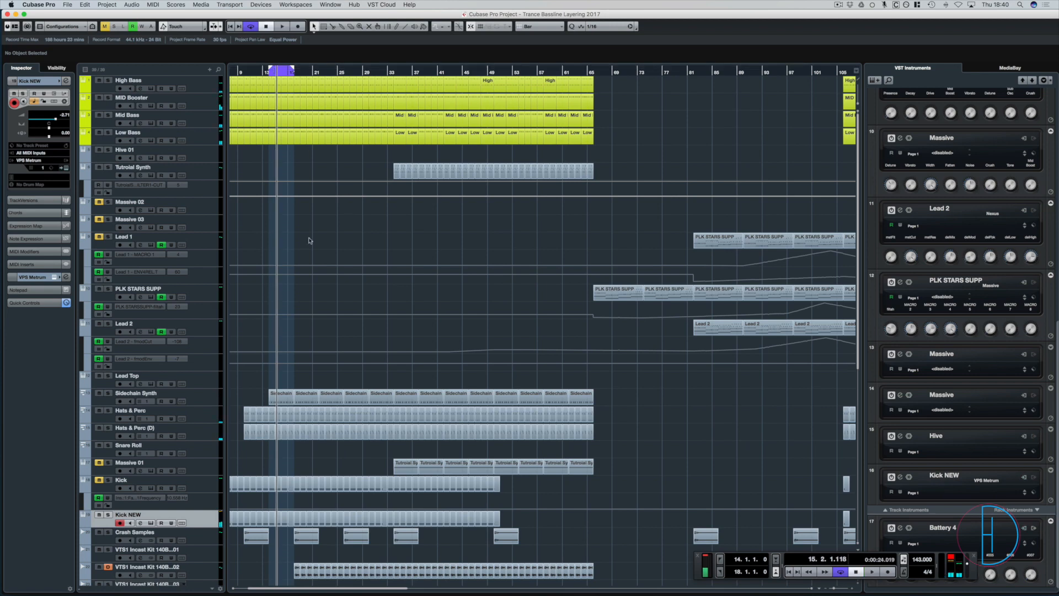
- In the Kick NEW track's VPS Metrum, set the amp envelope's release curve to about +27% during playback
{"action": "left_click", "coordinate": [55, 279]}
{"action": "key", "text": "space"}
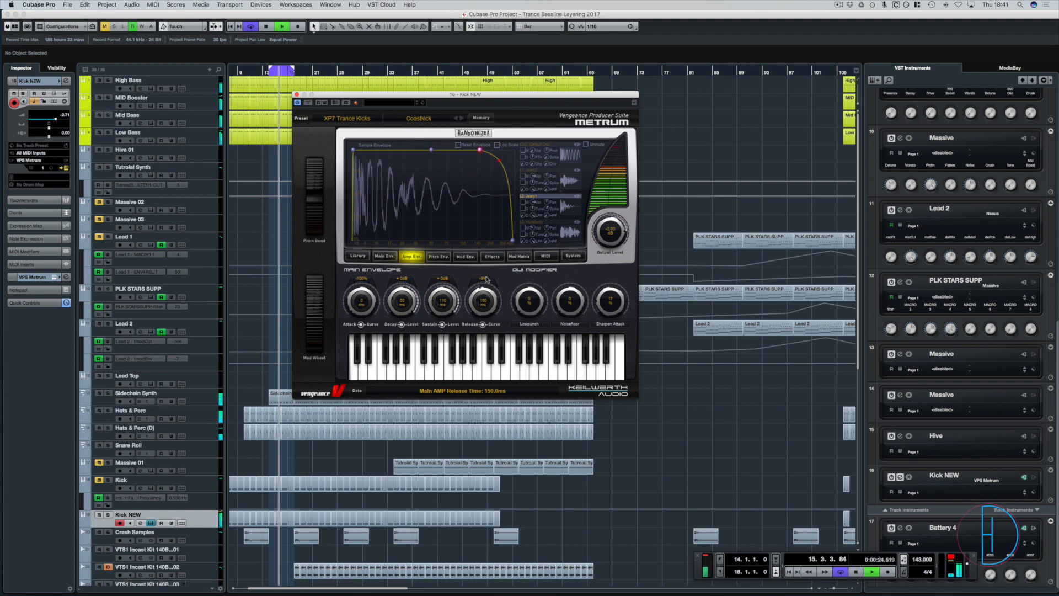
{"action": "left_click_drag", "start_coordinate": [482, 325], "coordinate": [486, 264]}
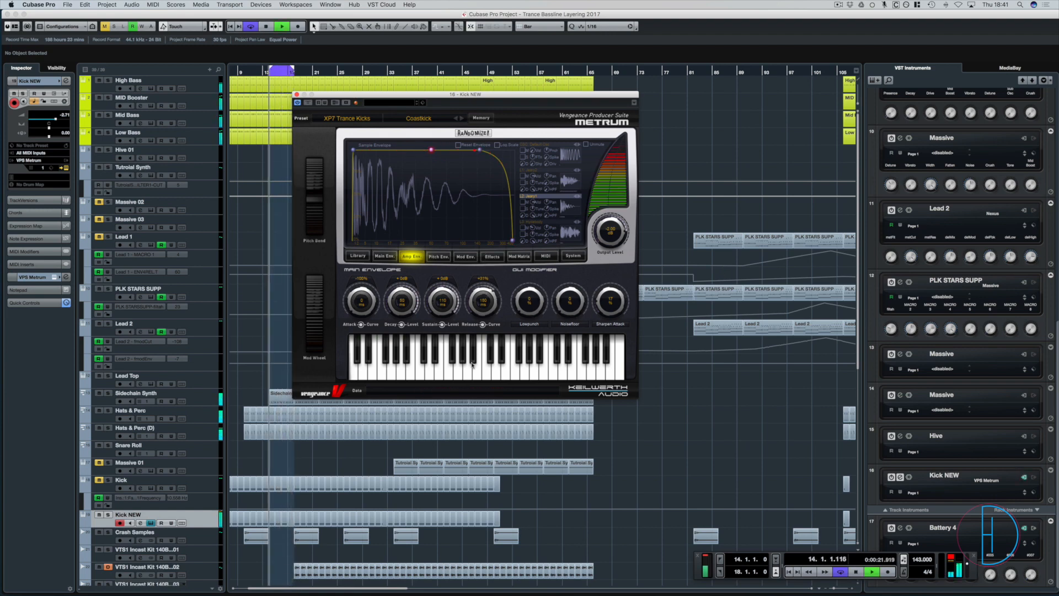
{"action": "left_click_drag", "start_coordinate": [483, 325], "coordinate": [482, 292]}
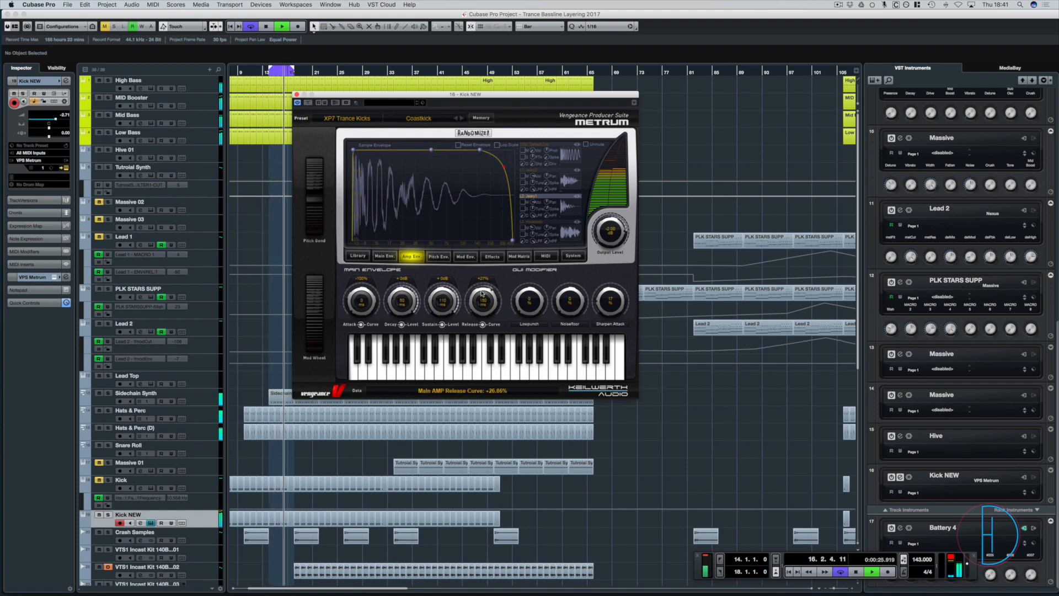
- Audition Kick NEW soloed and back in the full mix, close Metrum and save the project
{"action": "left_click", "coordinate": [107, 515]}
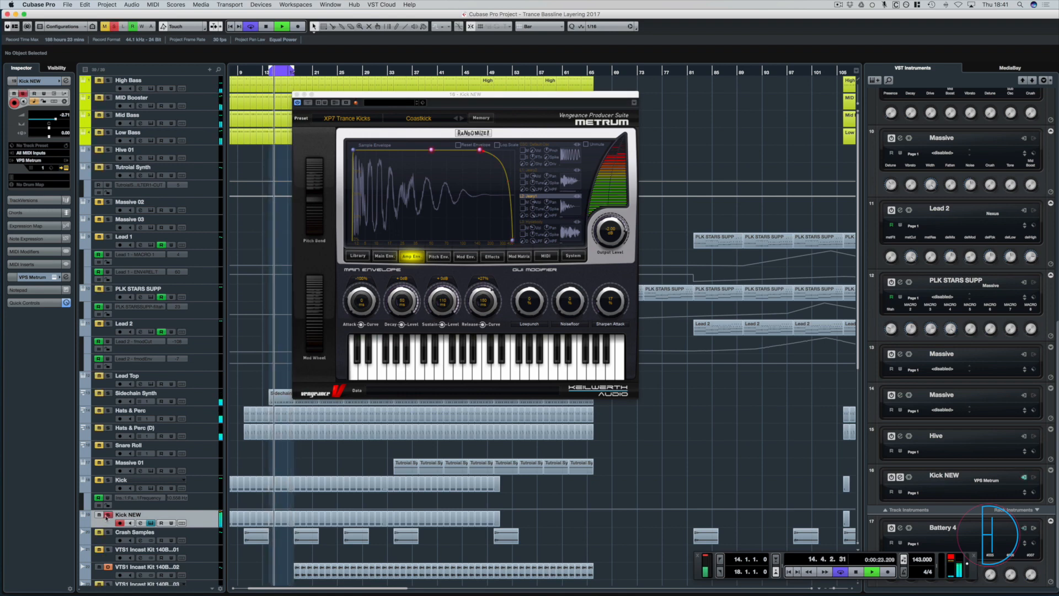
{"action": "left_click", "coordinate": [106, 517]}
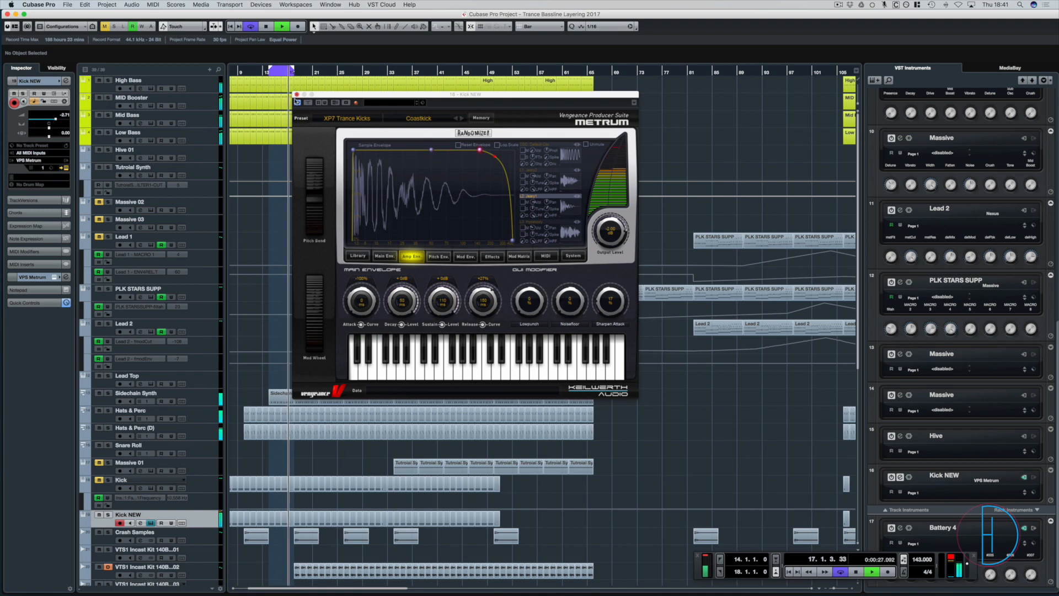
{"action": "left_click", "coordinate": [296, 94]}
{"action": "key", "text": "F3"}
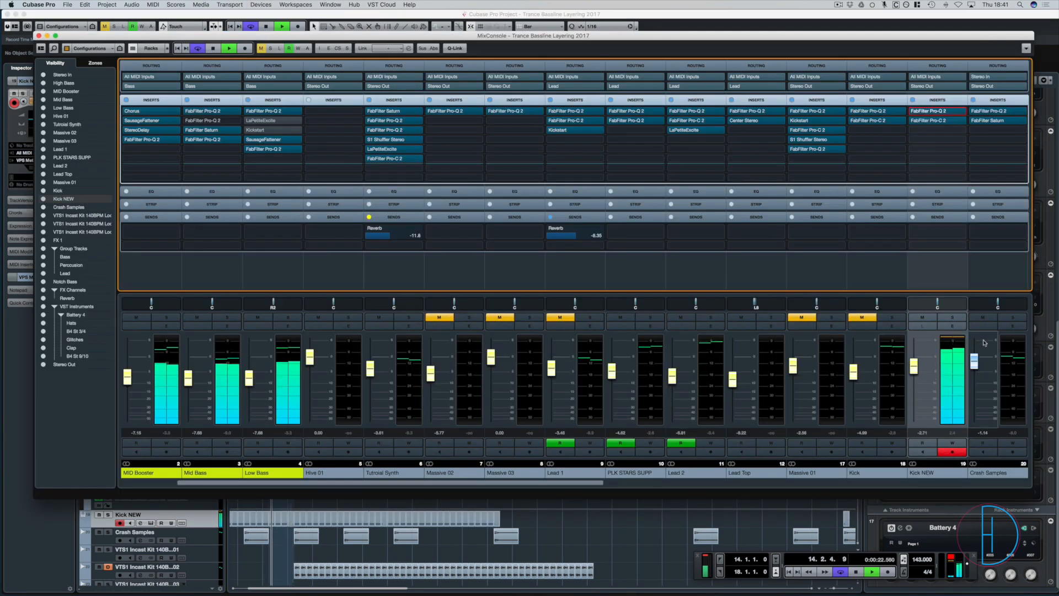
{"action": "key", "text": "space"}
{"action": "key", "text": "super+s"}
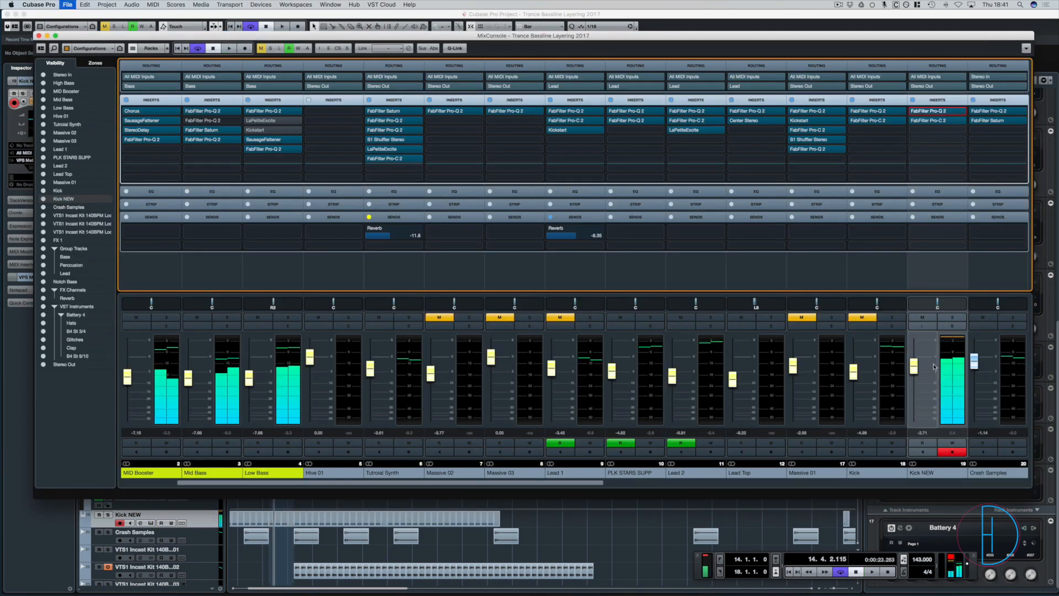
- Move the playback position to bar 102, solo the Lead 2 track and audition it briefly
{"action": "left_click", "coordinate": [863, 483]}
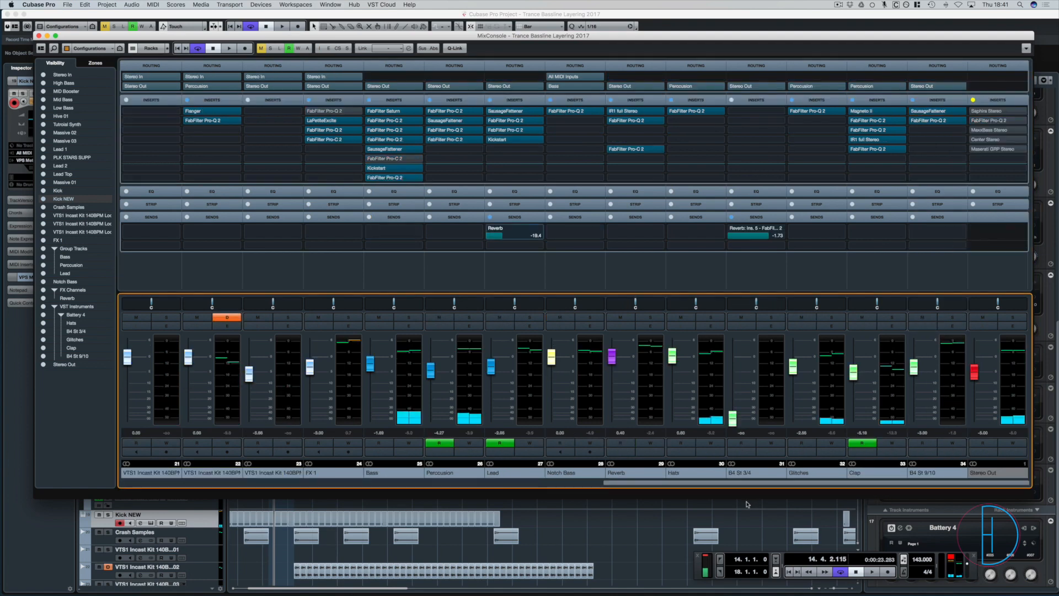
{"action": "key", "text": "F3"}
{"action": "scroll", "coordinate": [699, 120], "scroll_direction": "right", "scroll_amount": 10}
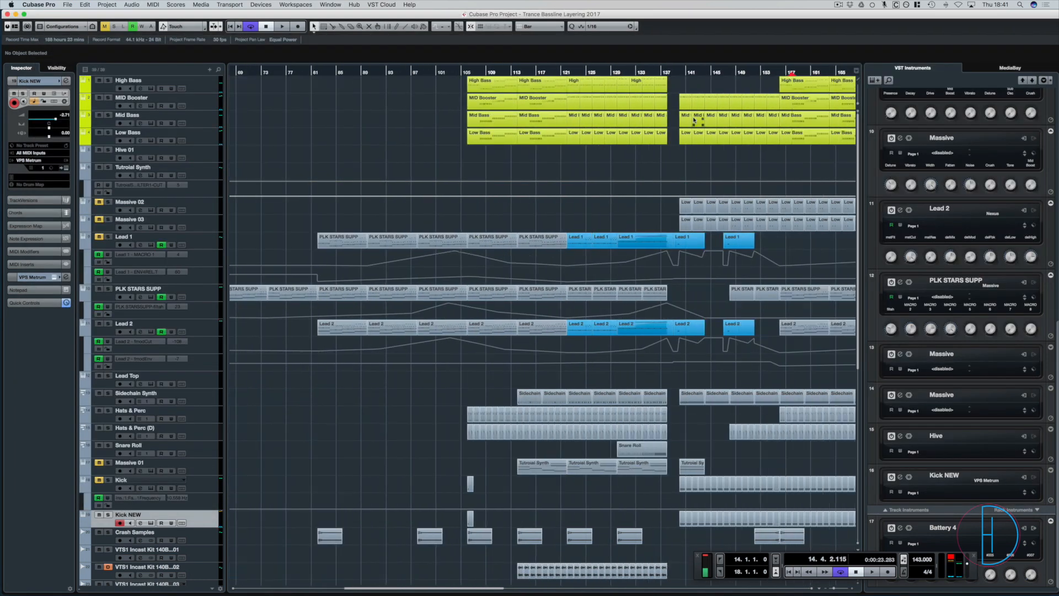
{"action": "left_click", "coordinate": [440, 72]}
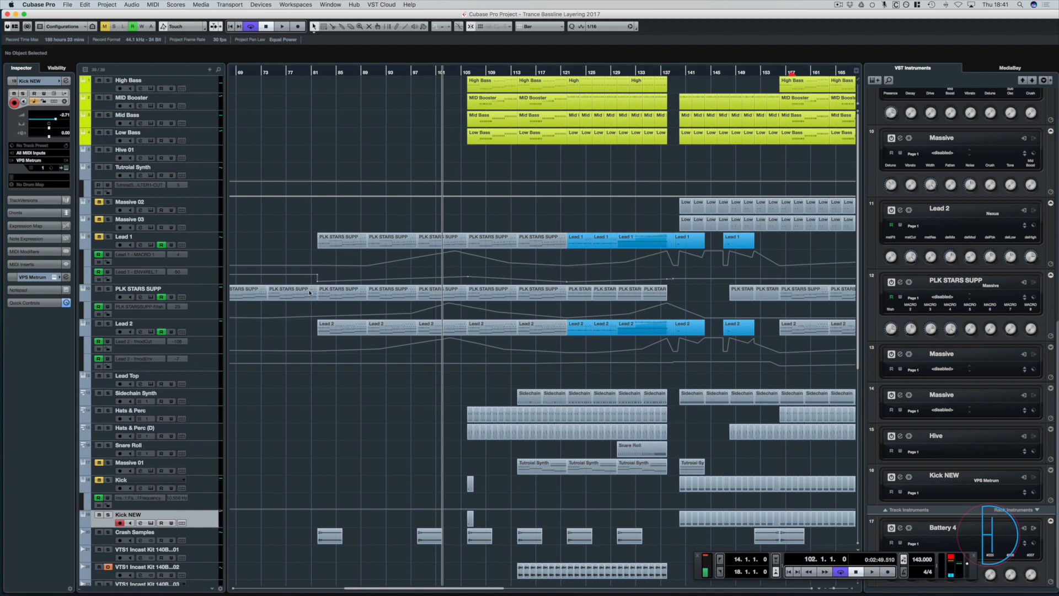
{"action": "left_click", "coordinate": [107, 324]}
{"action": "key", "text": "space"}
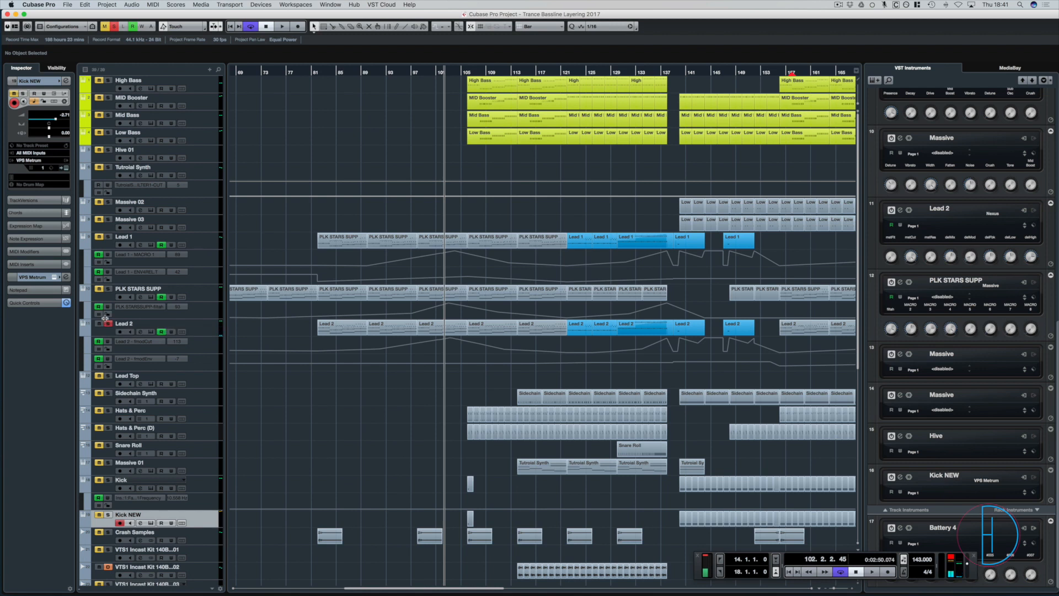
- Review the soloed Lead 2 channel and the Lead group's inserts in the mixer, and save the project
{"action": "key", "text": "F3"}
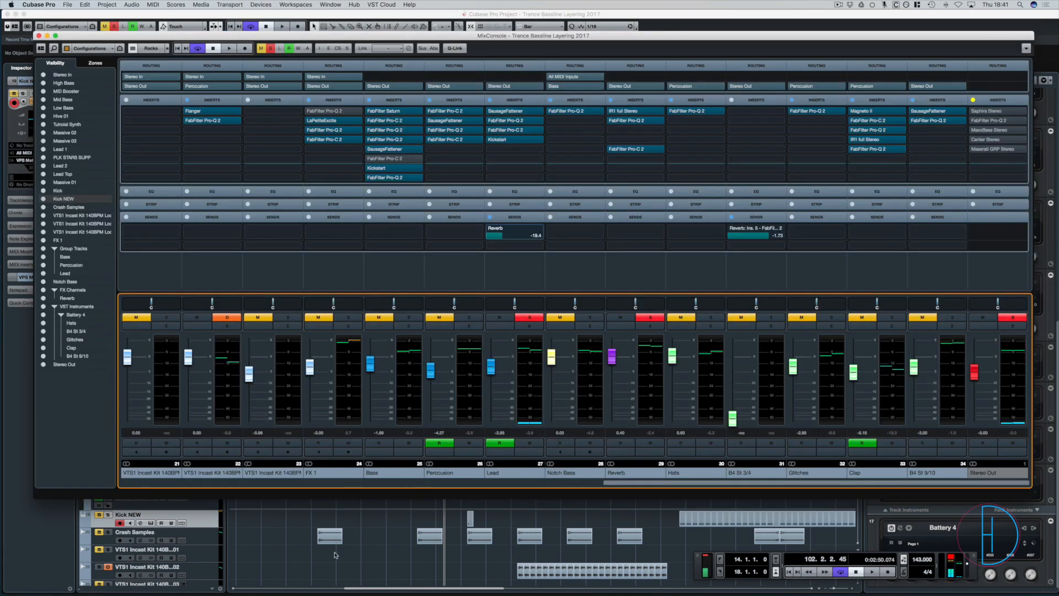
{"action": "scroll", "coordinate": [342, 478], "scroll_direction": "left", "scroll_amount": 1}
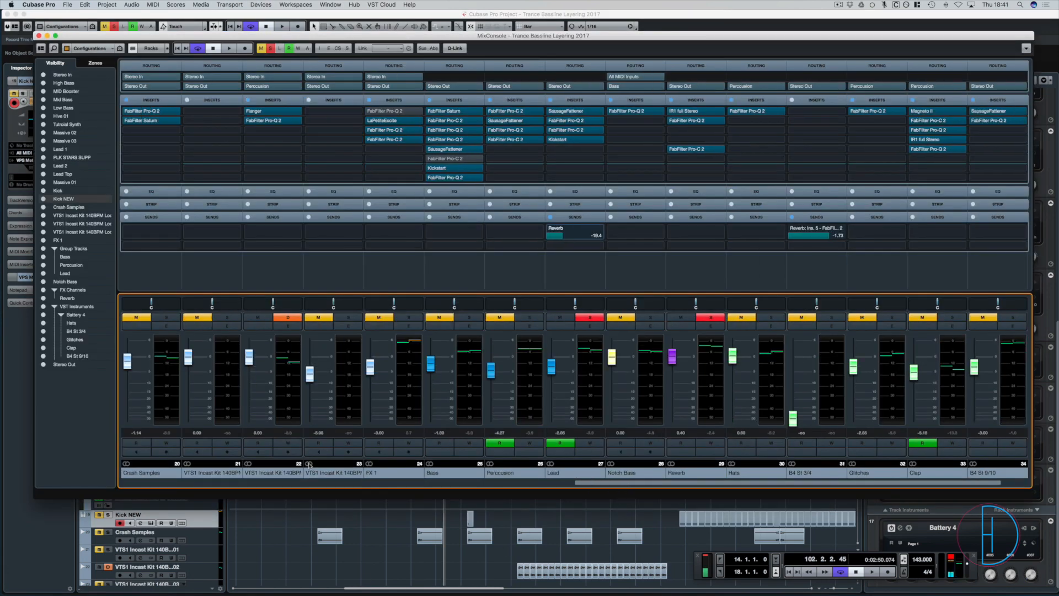
{"action": "left_click", "coordinate": [189, 483]}
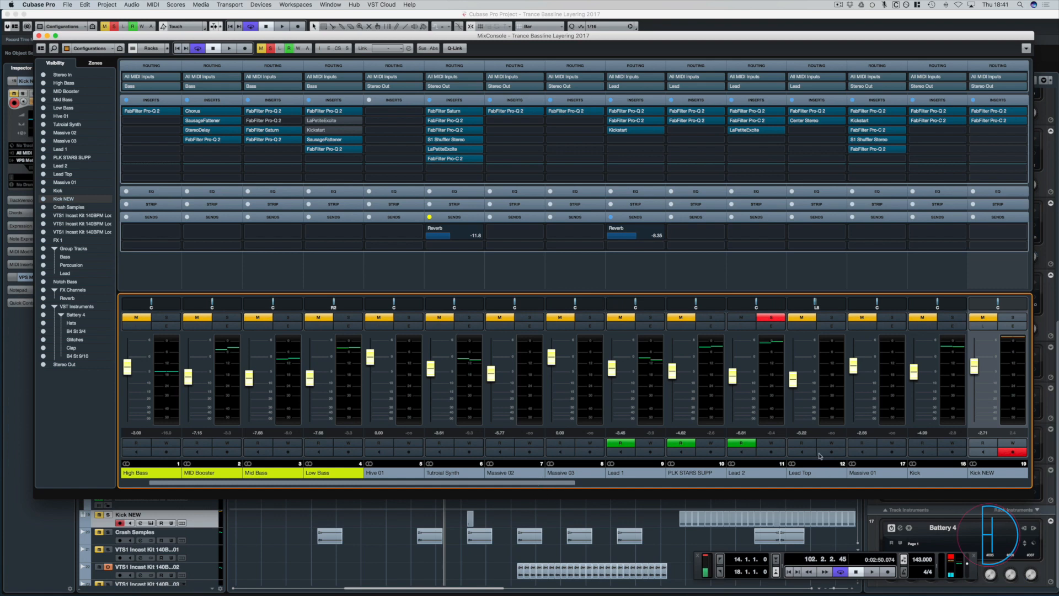
{"action": "scroll", "coordinate": [792, 465], "scroll_direction": "right", "scroll_amount": 1}
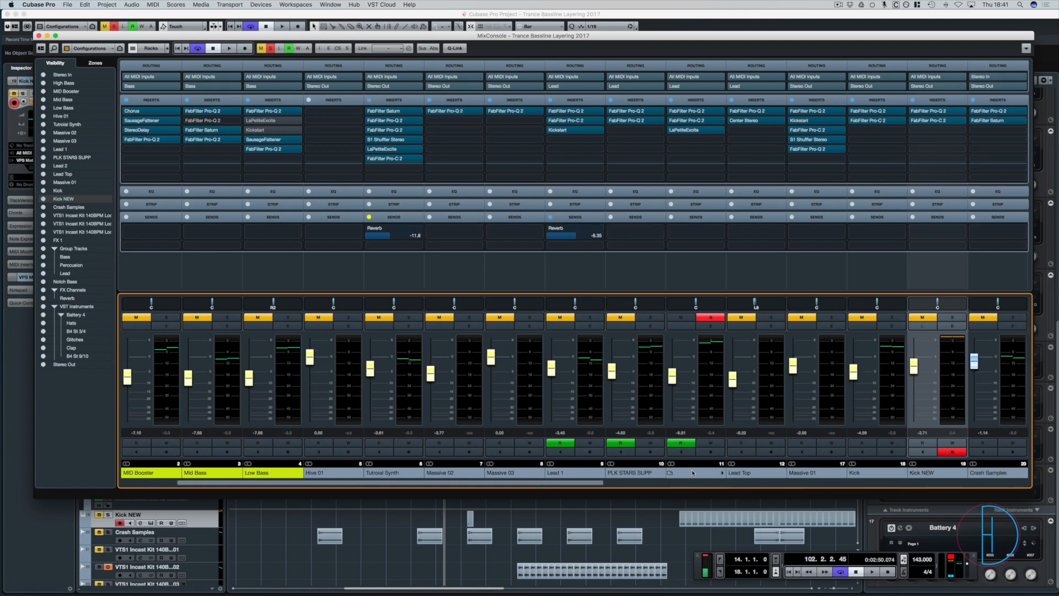
{"action": "left_click", "coordinate": [708, 484]}
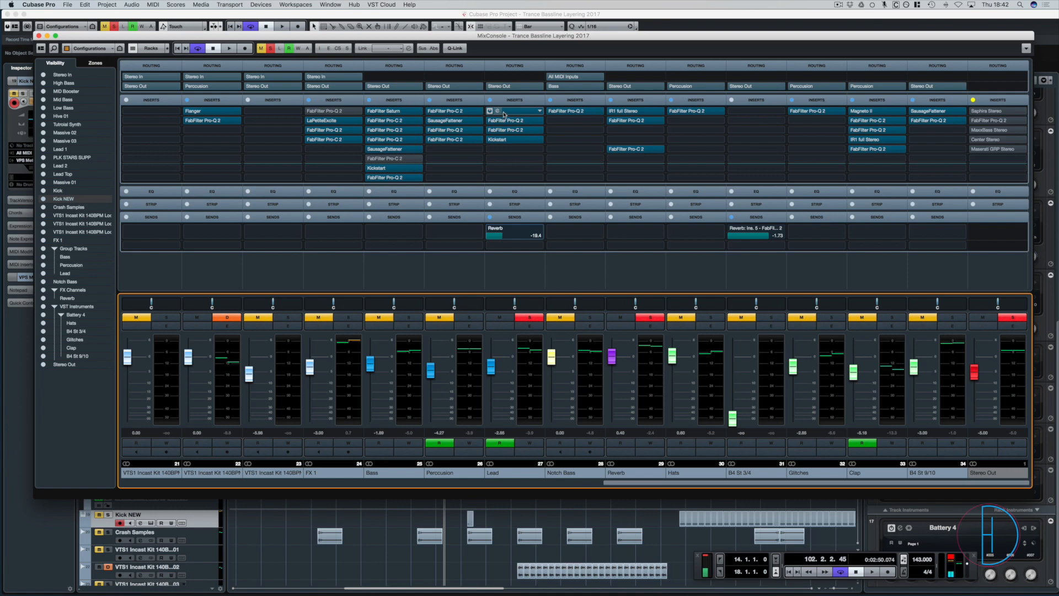
{"action": "left_click", "coordinate": [655, 524]}
{"action": "key", "text": "super+s"}
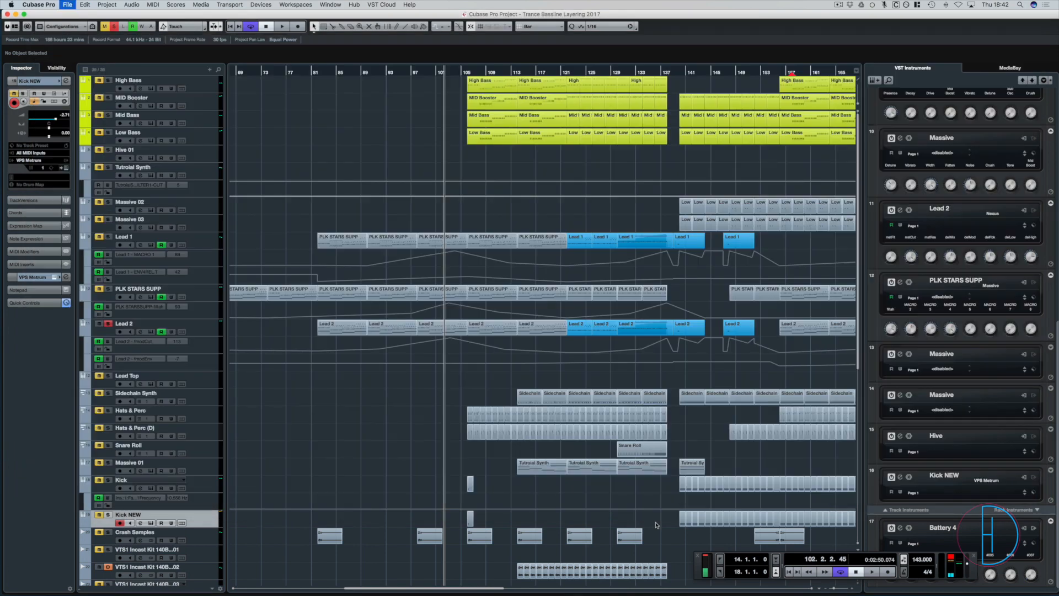
{"action": "key", "text": "g"}
{"action": "key", "text": "g"}
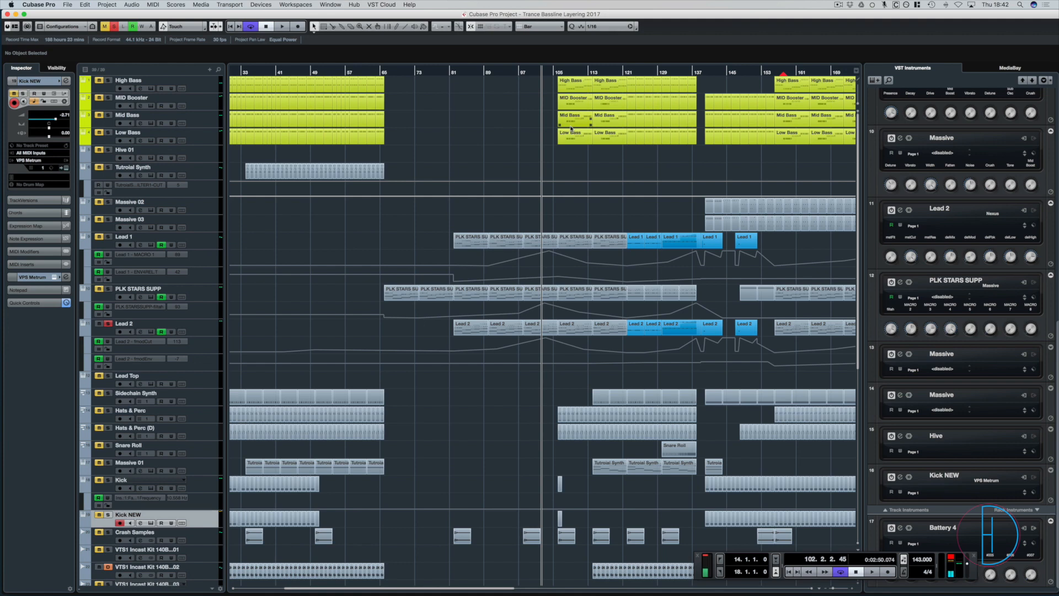
{"action": "key", "text": "h"}
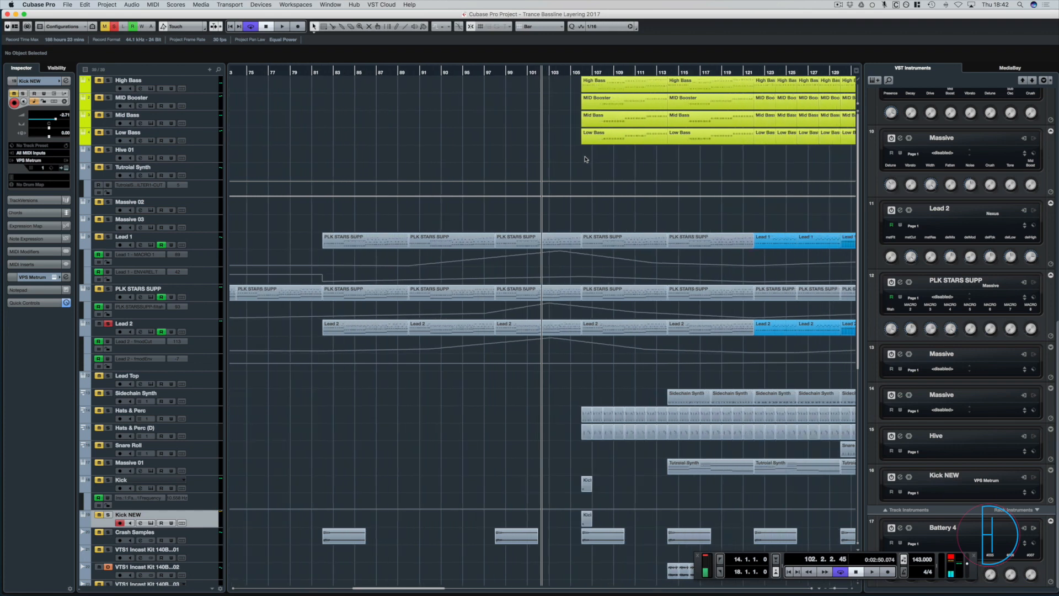